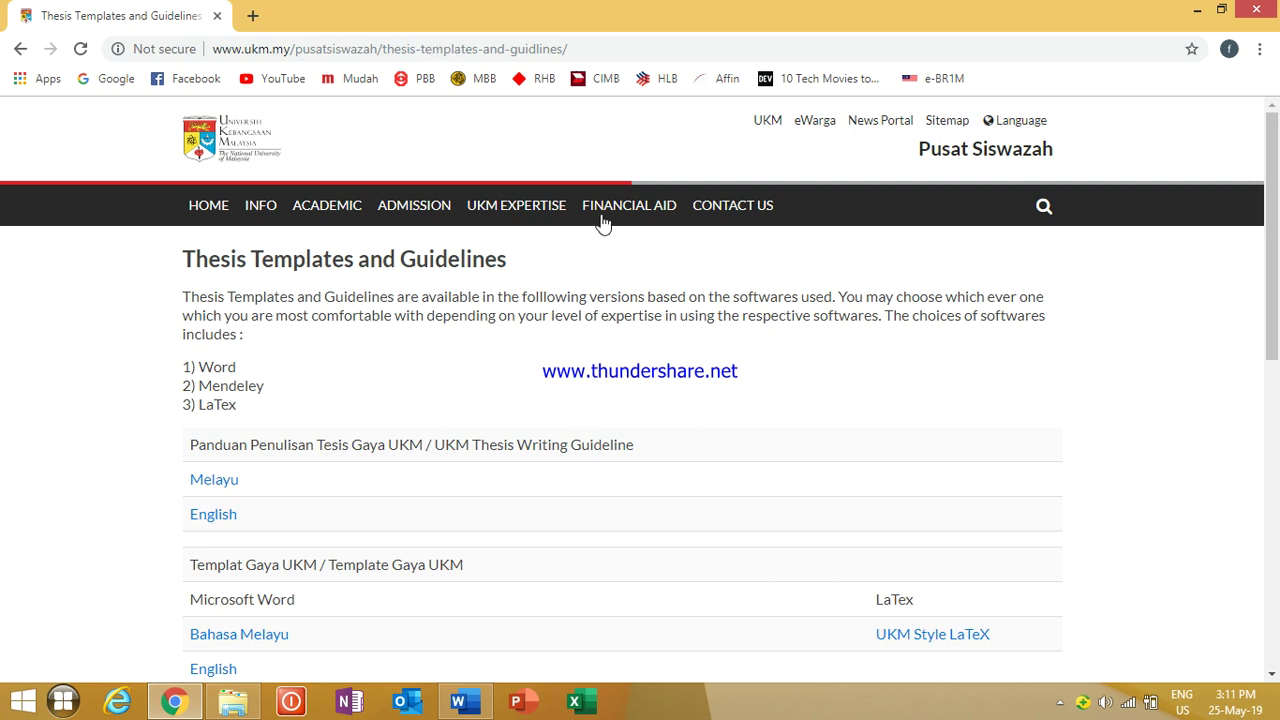
Step: Download the Bahasa Melayu Word UKM thesis template to the Desktop and open it
{"action": "left_click_drag", "start_coordinate": [1276, 209], "coordinate": [1277, 352]}
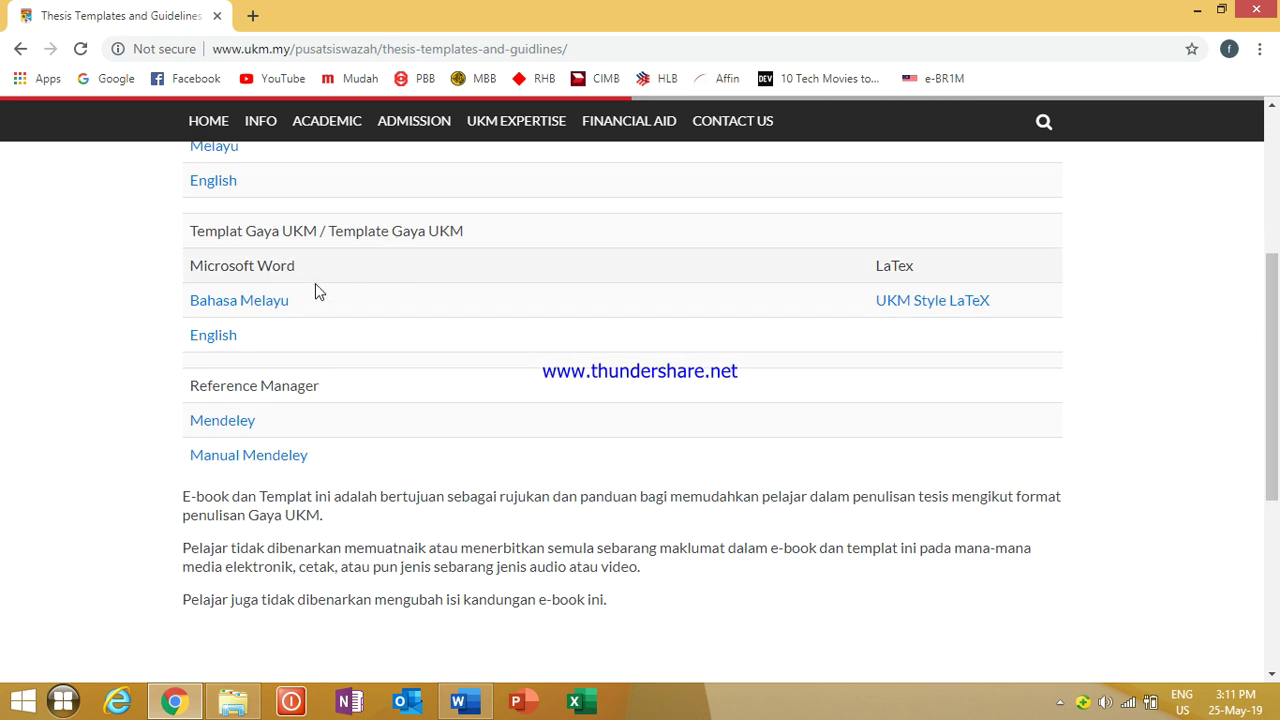
{"action": "left_click", "coordinate": [258, 304]}
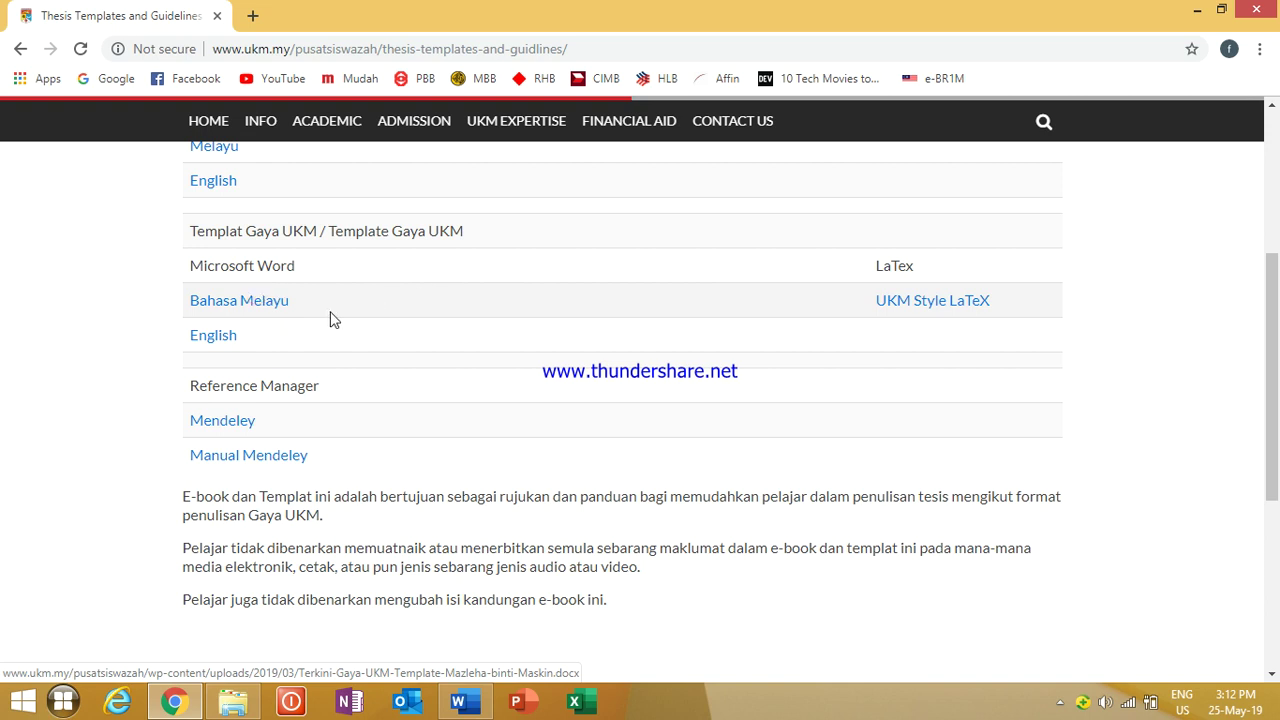
{"action": "left_click", "coordinate": [265, 308]}
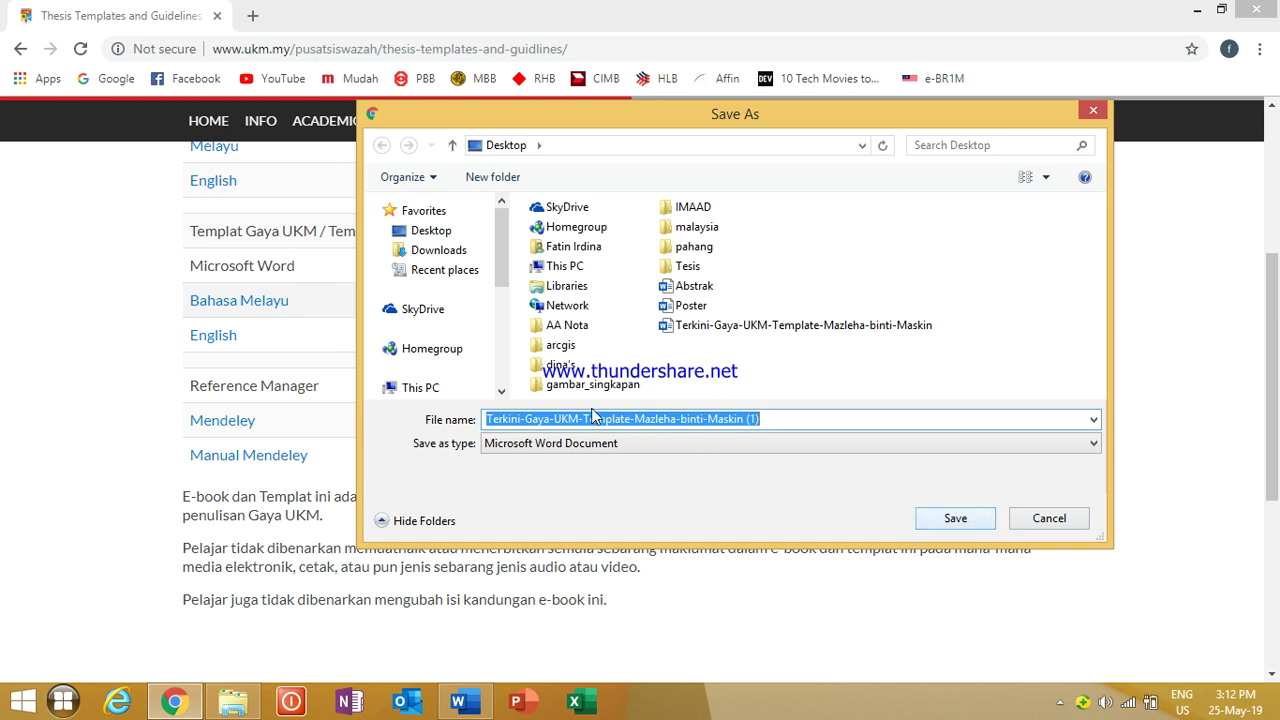
{"action": "left_click", "coordinate": [936, 523]}
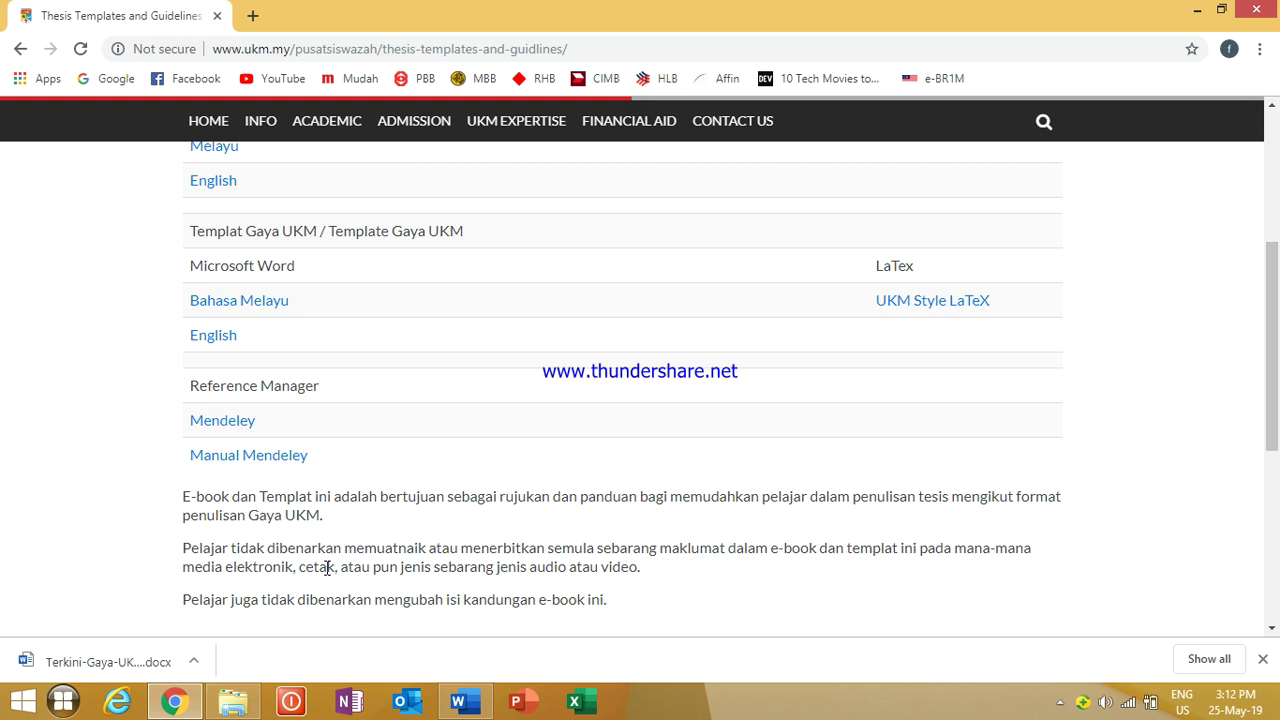
{"action": "left_click", "coordinate": [172, 660]}
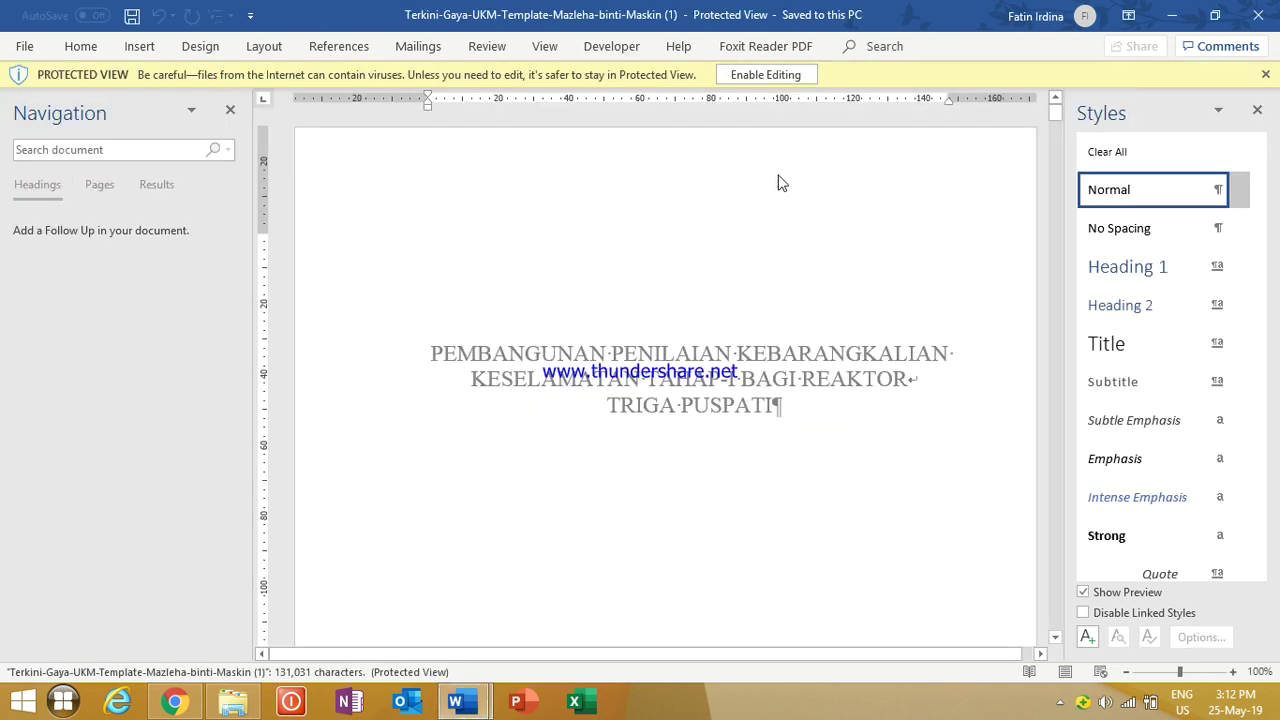
Step: Enable editing on the downloaded UKM template shown in Protected View
{"action": "left_click", "coordinate": [752, 79]}
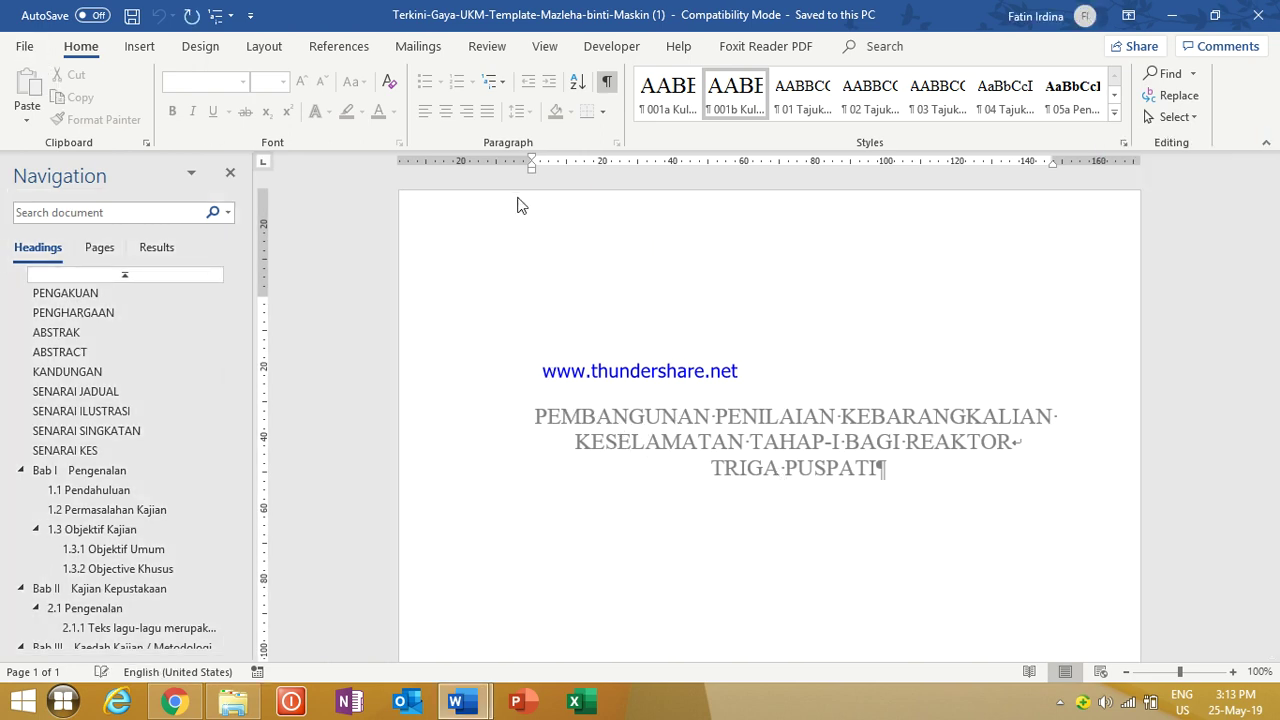
Step: Look through the File screen and Word Options, closing without changes
{"action": "left_click", "coordinate": [24, 45]}
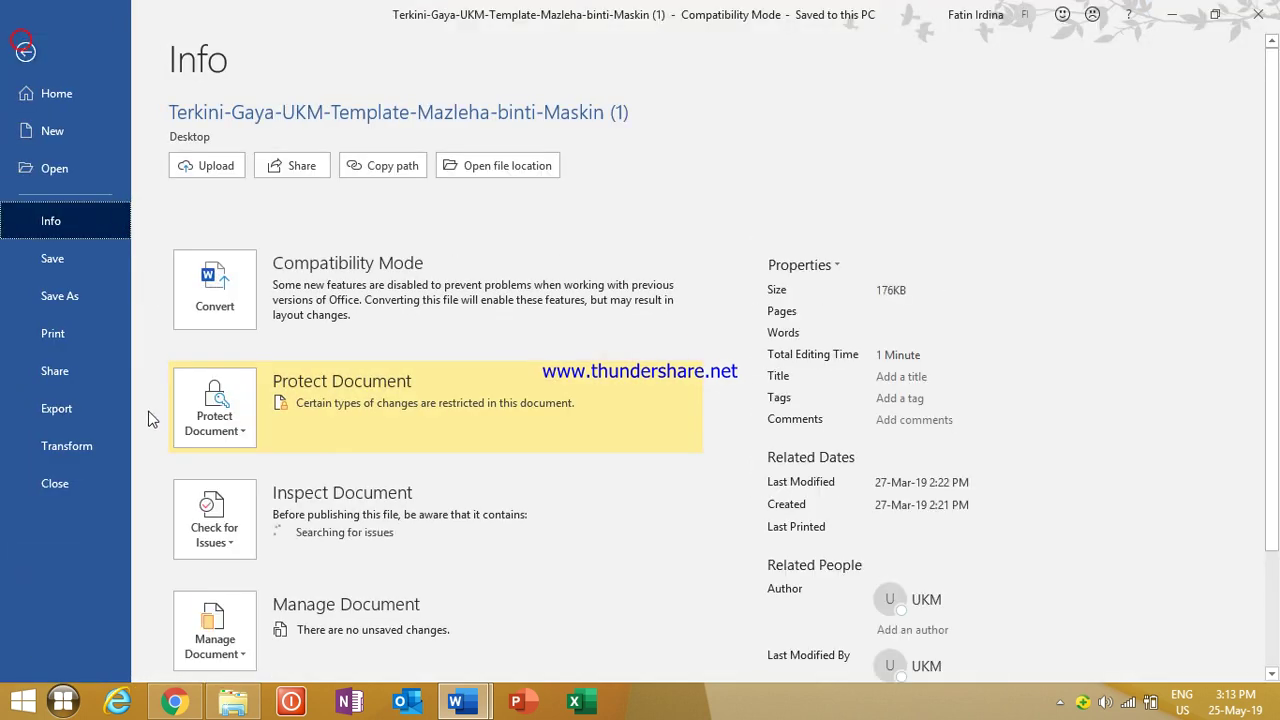
{"action": "left_click", "coordinate": [73, 98]}
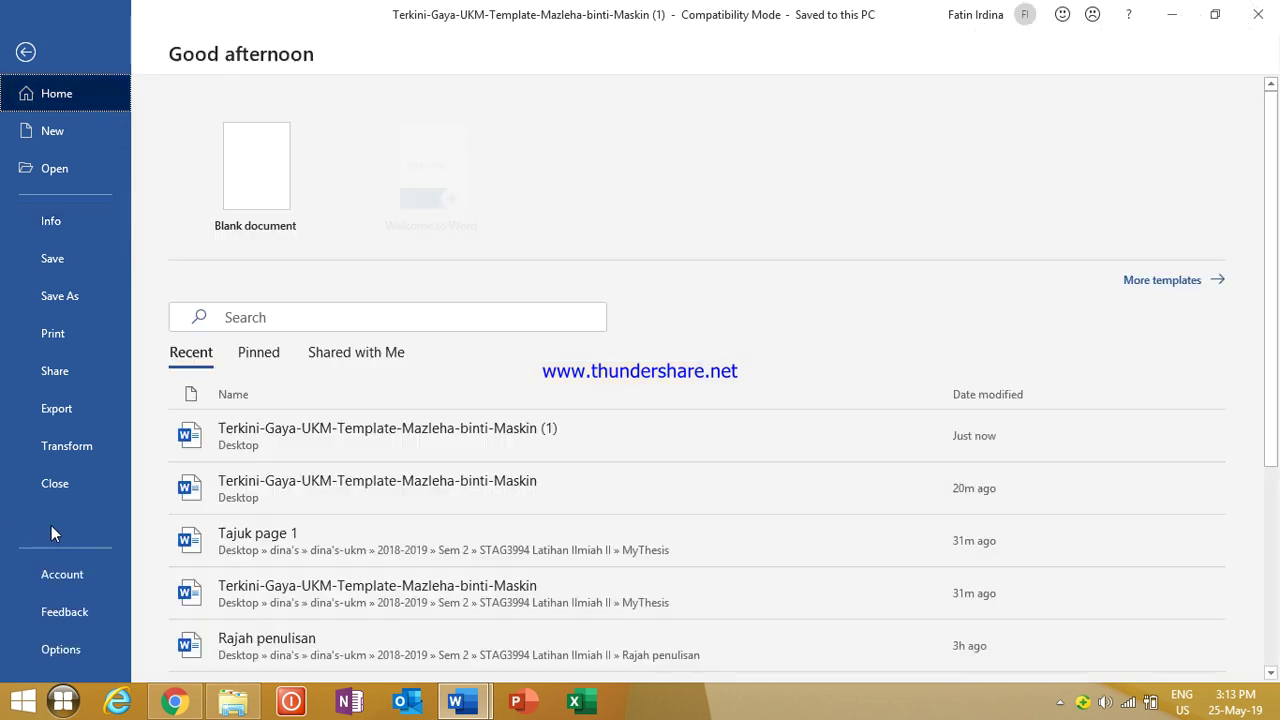
{"action": "left_click", "coordinate": [60, 650]}
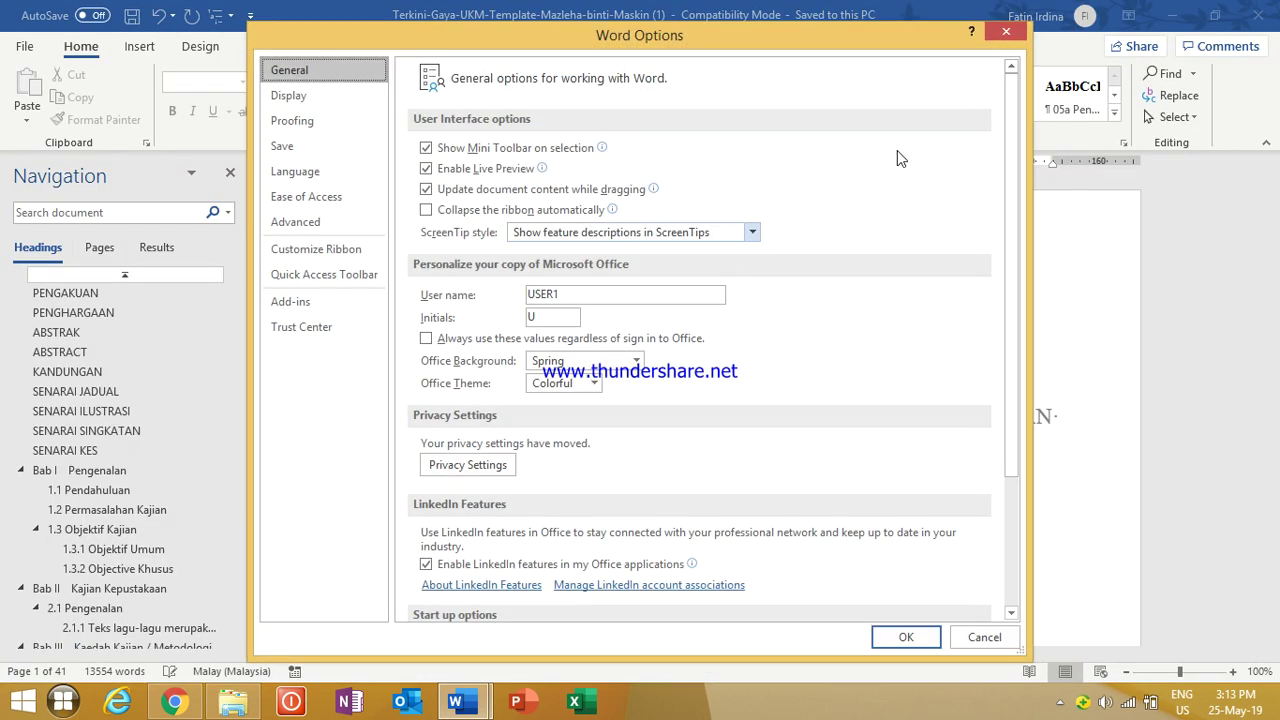
{"action": "left_click", "coordinate": [1006, 32]}
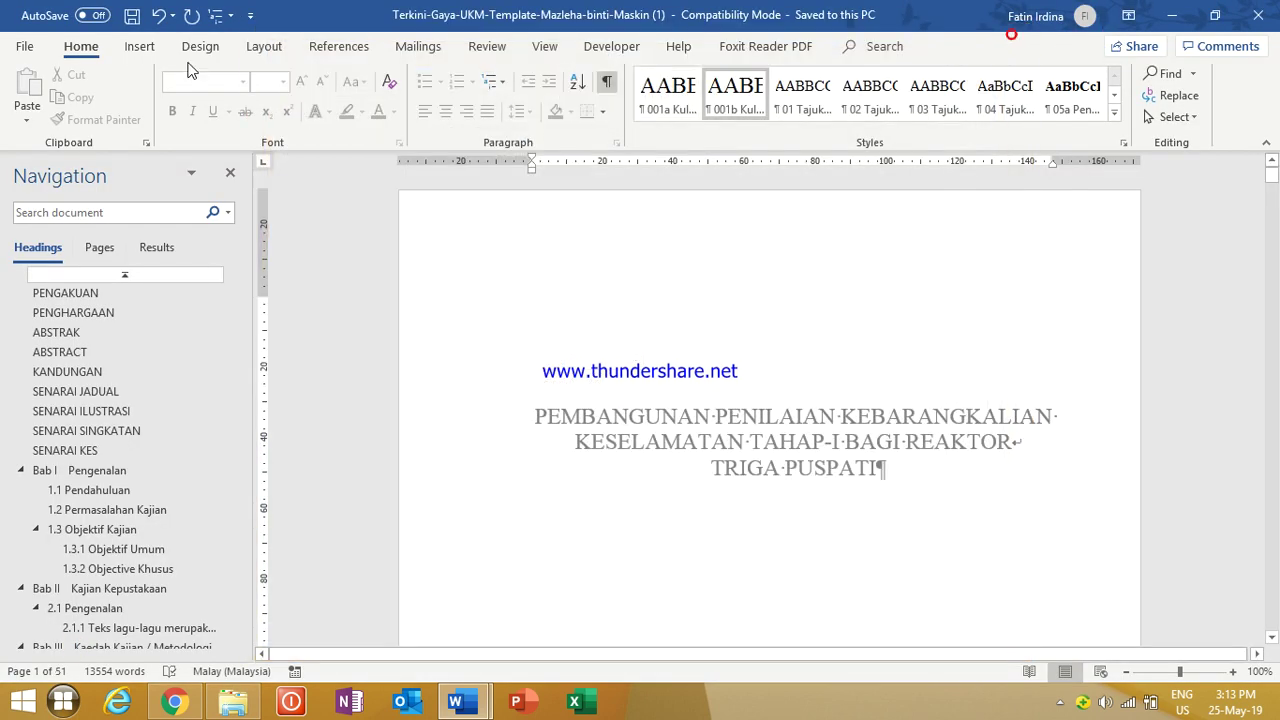
Step: Save the document as a Word Template (*.dotx) in Custom Office Templates
{"action": "left_click", "coordinate": [26, 50]}
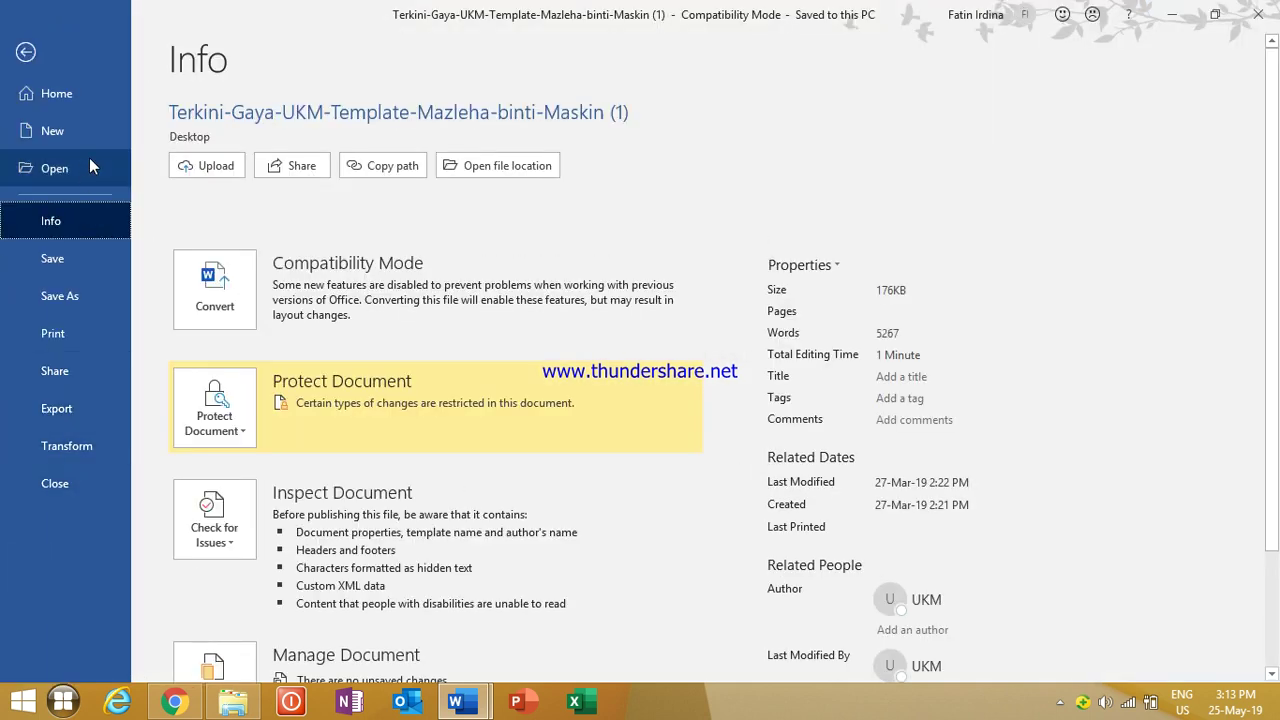
{"action": "left_click", "coordinate": [53, 296]}
{"action": "left_click", "coordinate": [455, 268]}
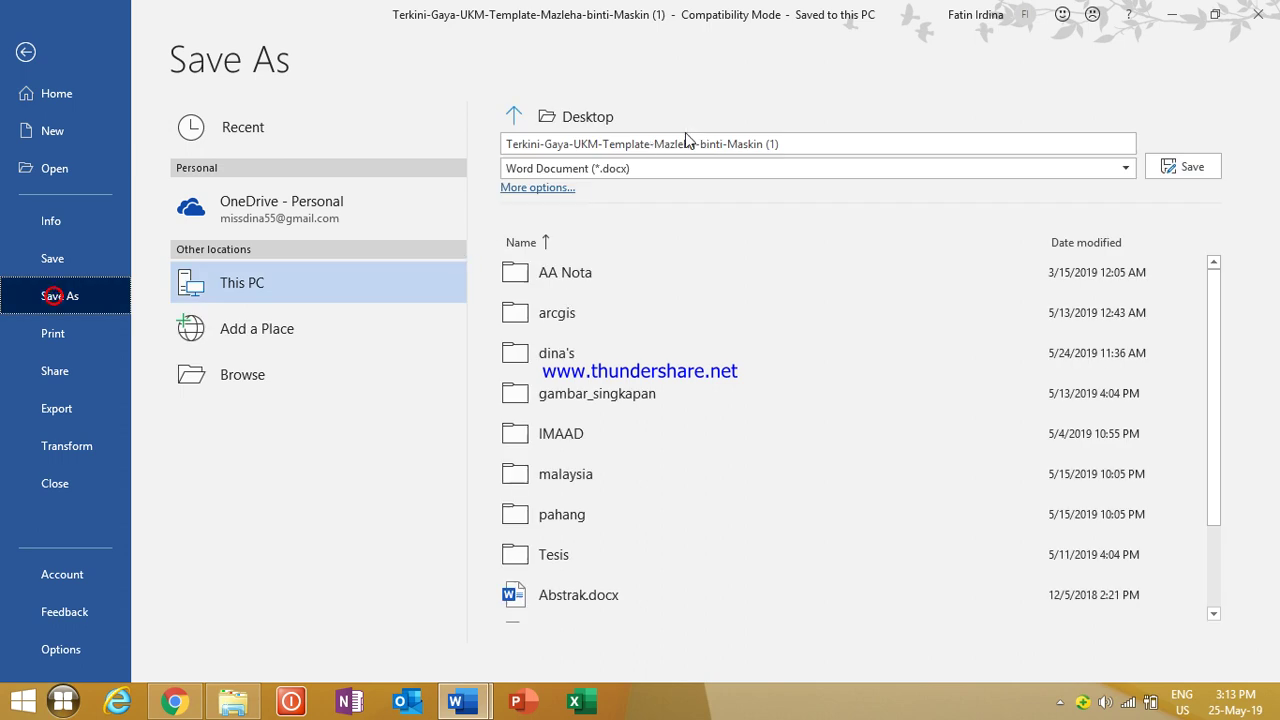
{"action": "left_click", "coordinate": [650, 175]}
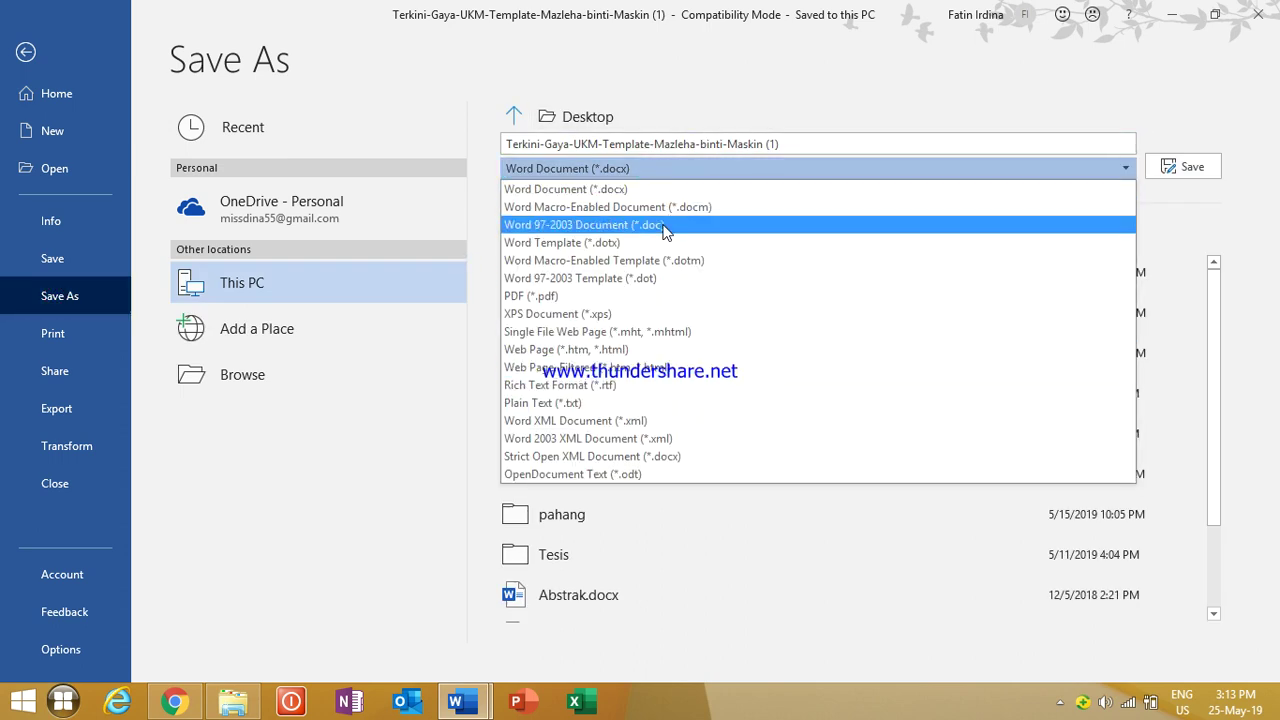
{"action": "left_click", "coordinate": [682, 250]}
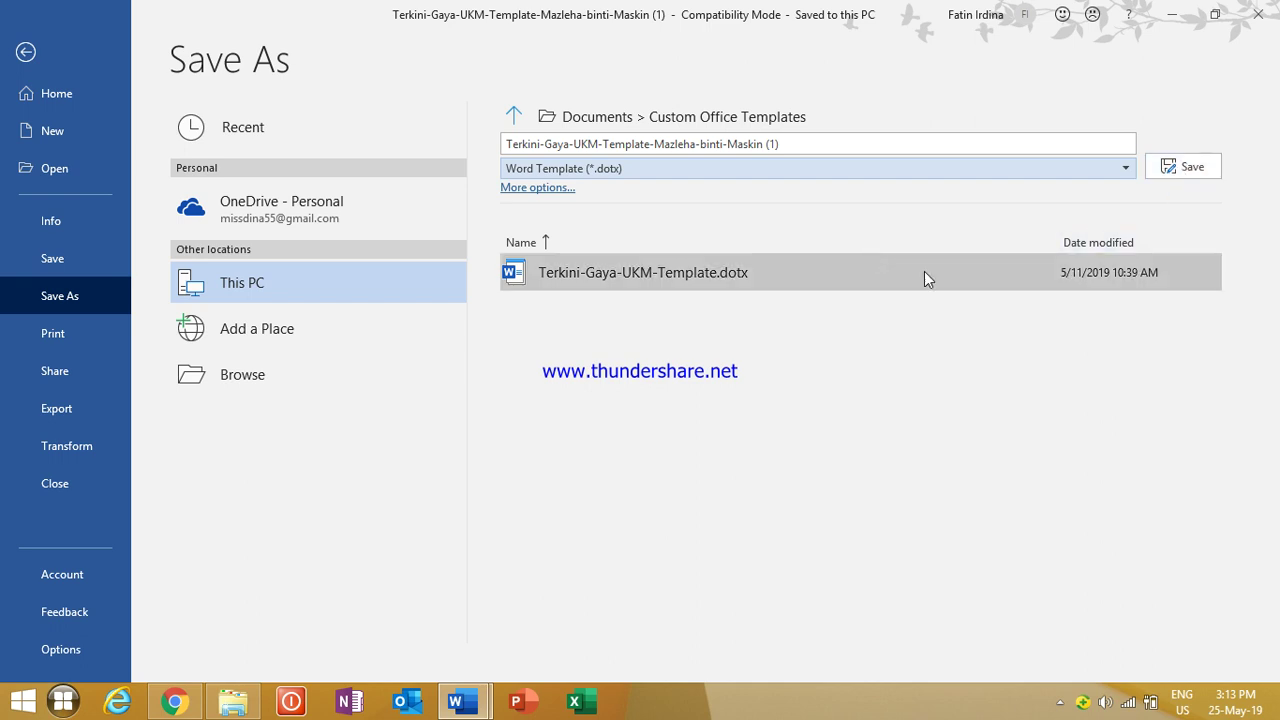
{"action": "left_click", "coordinate": [1200, 166]}
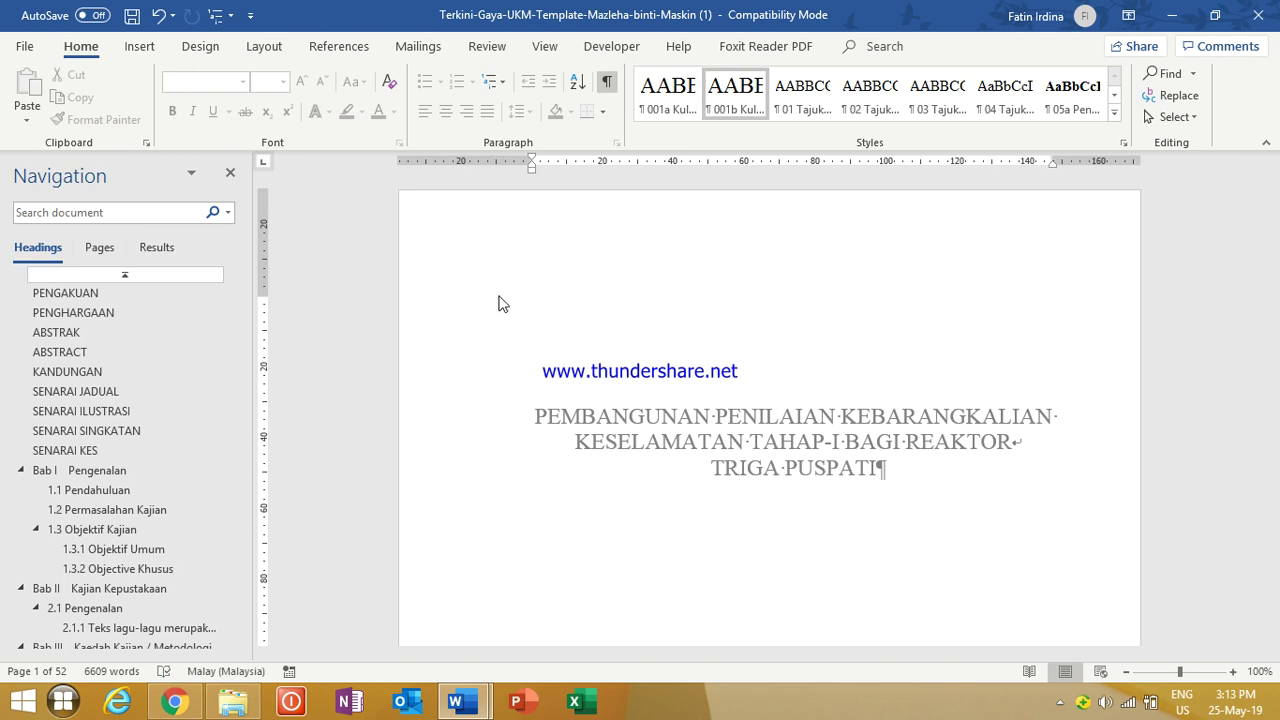
Step: Save the template and switch to the Document1 thesis draft
{"action": "key", "text": "ctrl+s"}
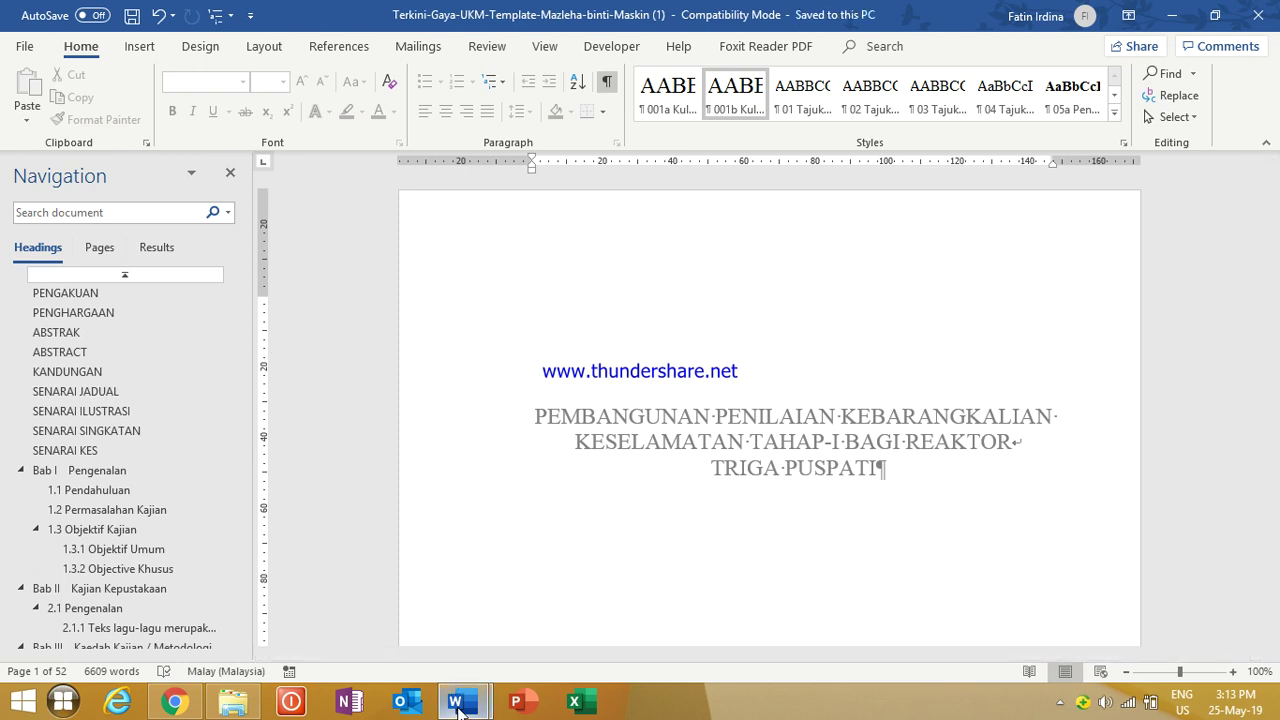
{"action": "mouse_move", "coordinate": [459, 705]}
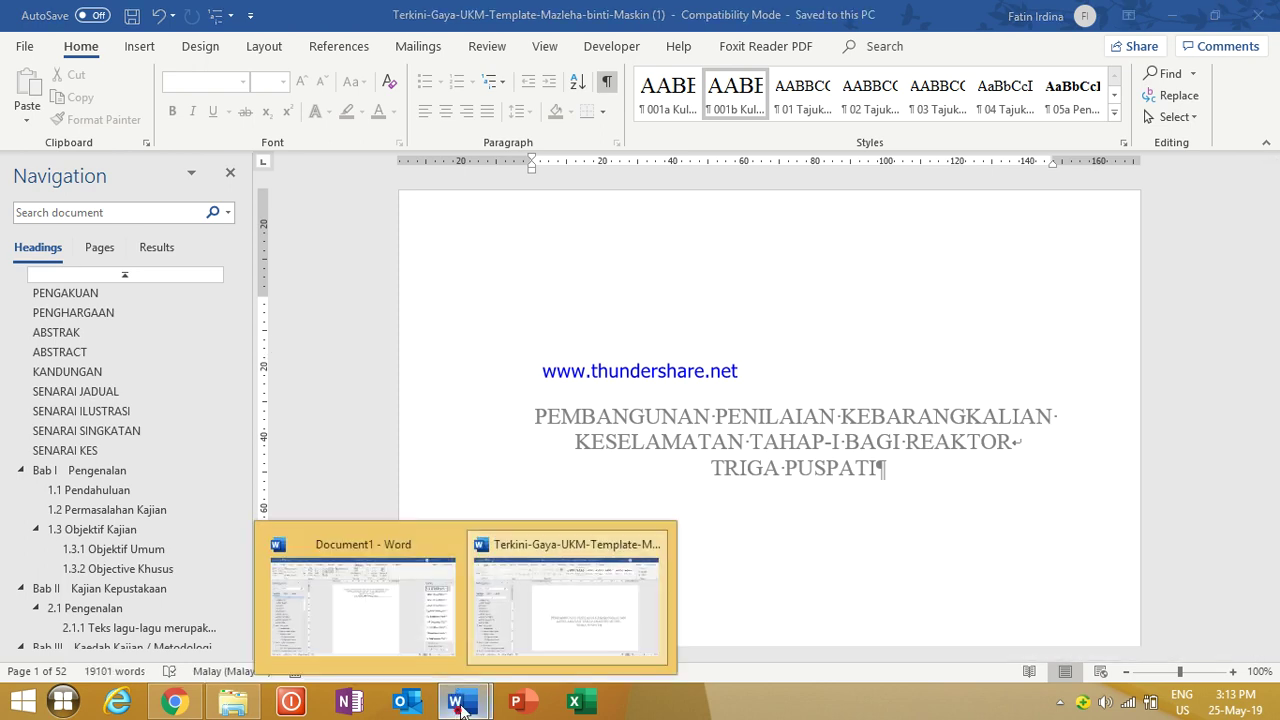
{"action": "left_click", "coordinate": [391, 603]}
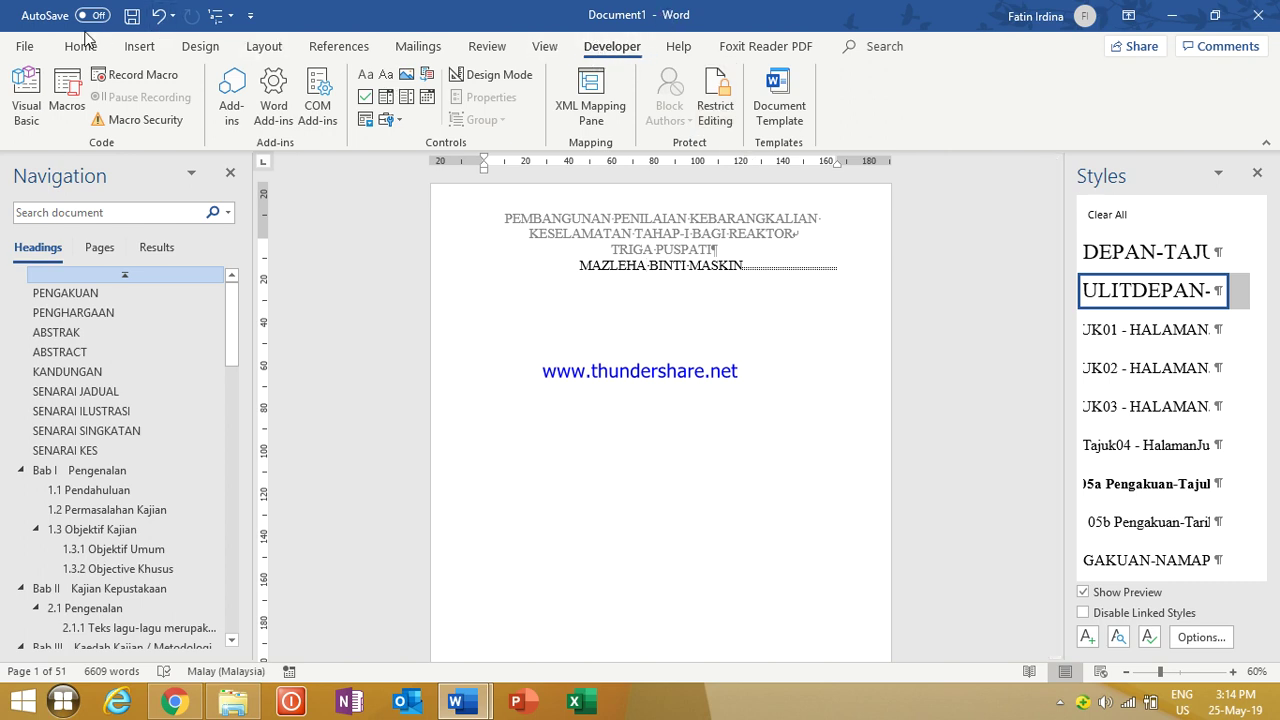
Step: Turn on the Developer tab through Word Options' Customize Ribbon settings
{"action": "left_click", "coordinate": [25, 48]}
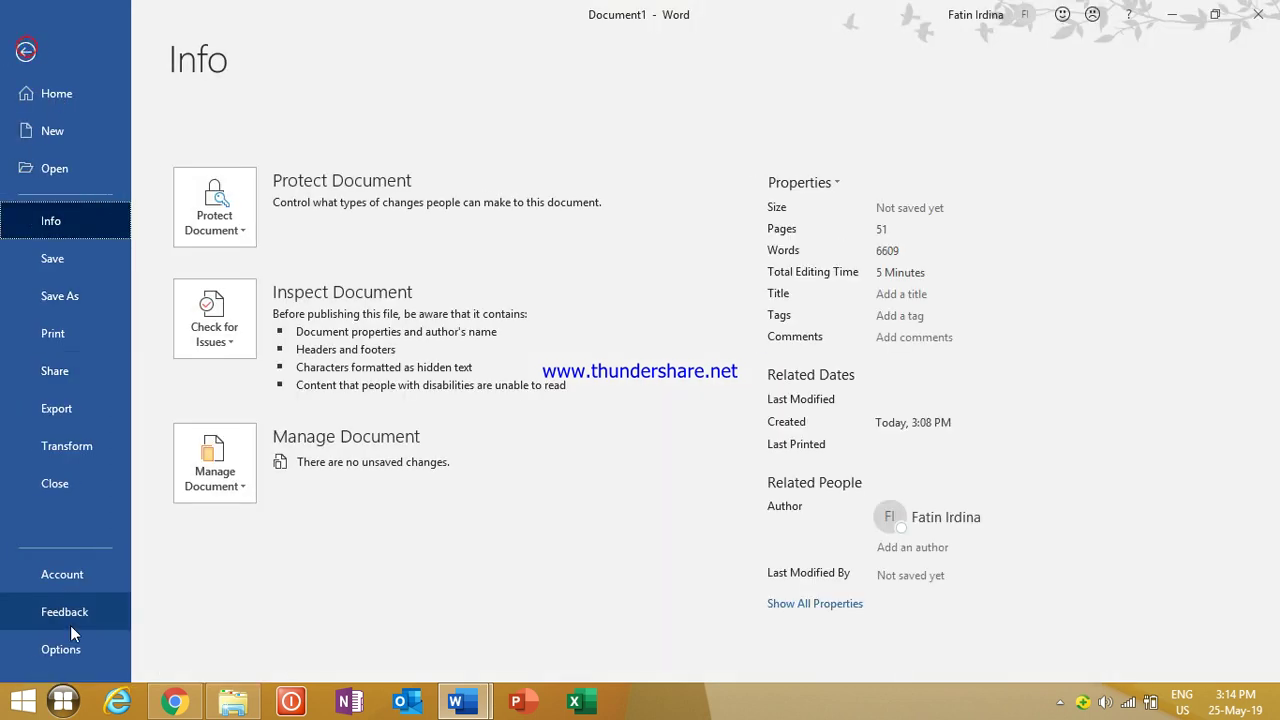
{"action": "left_click", "coordinate": [79, 649]}
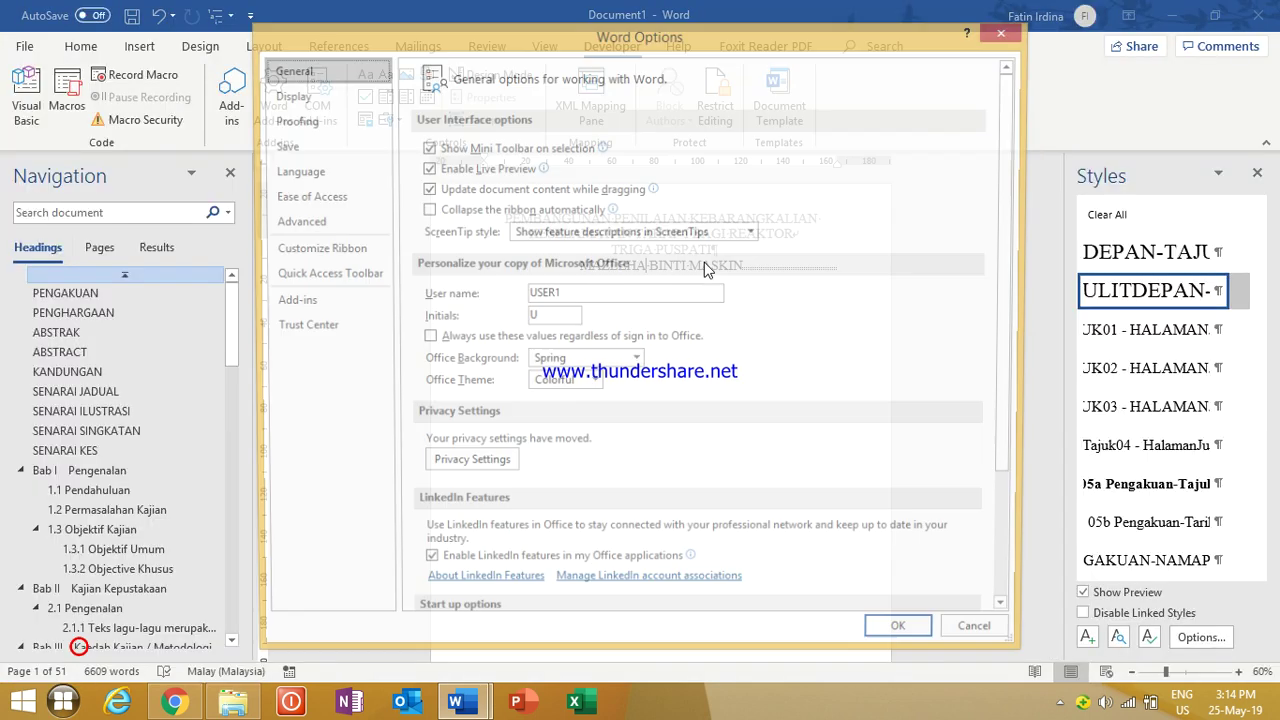
{"action": "left_click", "coordinate": [350, 252]}
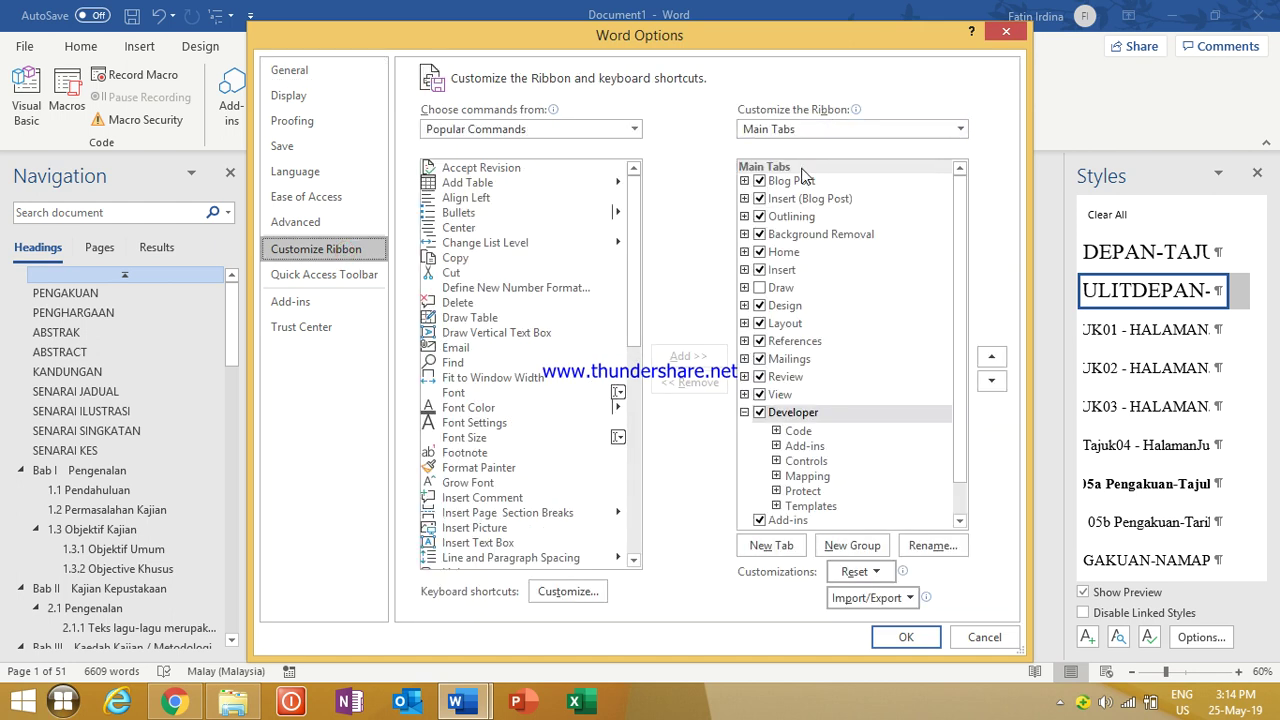
{"action": "left_click_drag", "start_coordinate": [958, 347], "coordinate": [958, 378]}
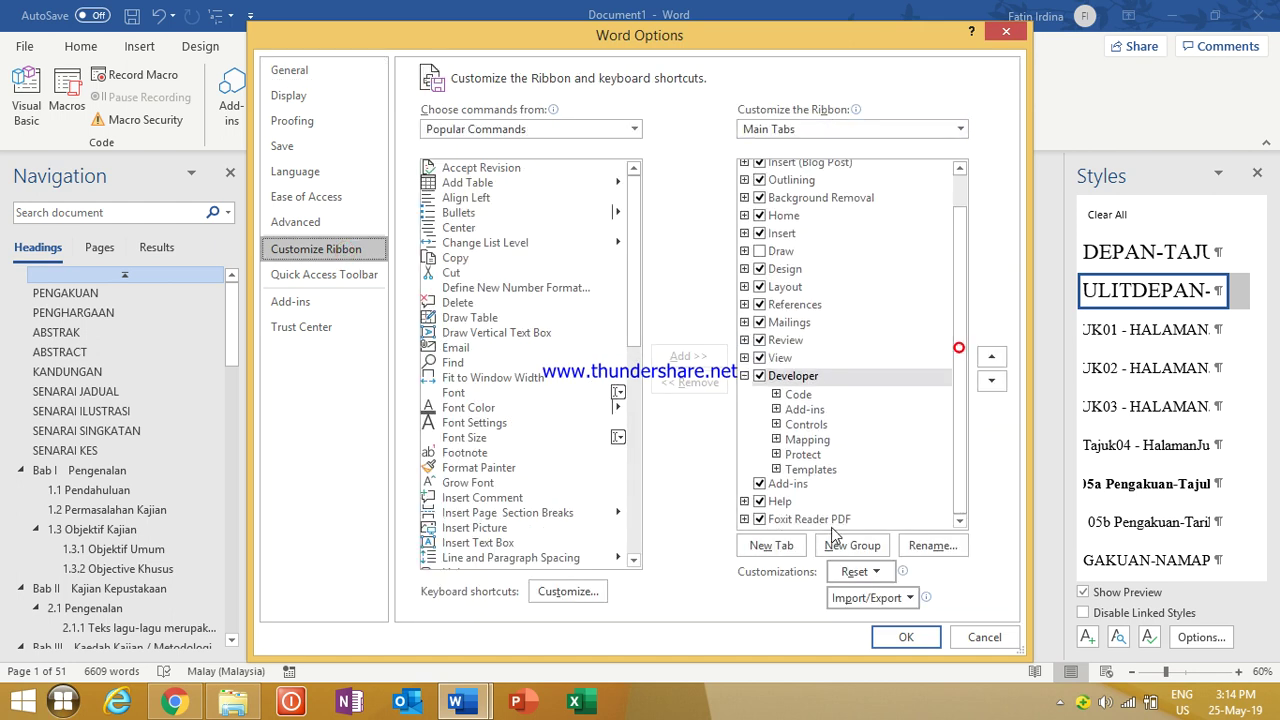
{"action": "left_click", "coordinate": [900, 637]}
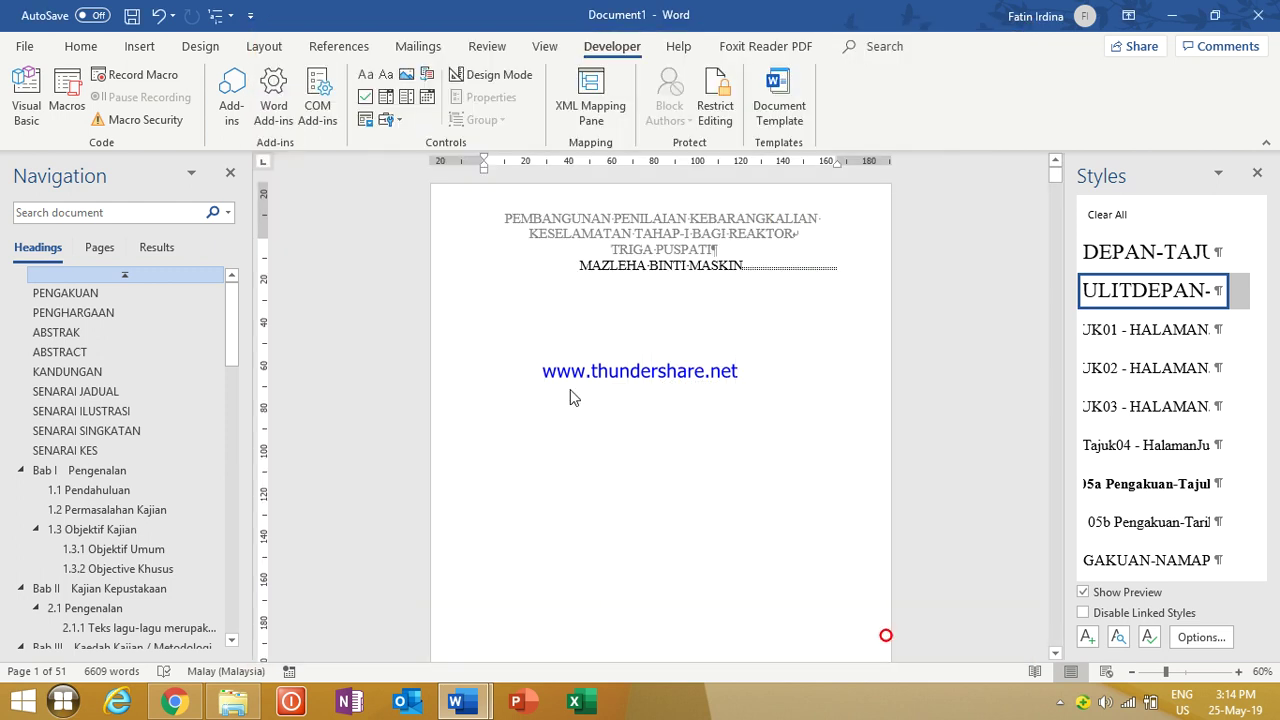
Step: Start attaching a template and search the Desktop for 'terkini' files
{"action": "left_click", "coordinate": [788, 122]}
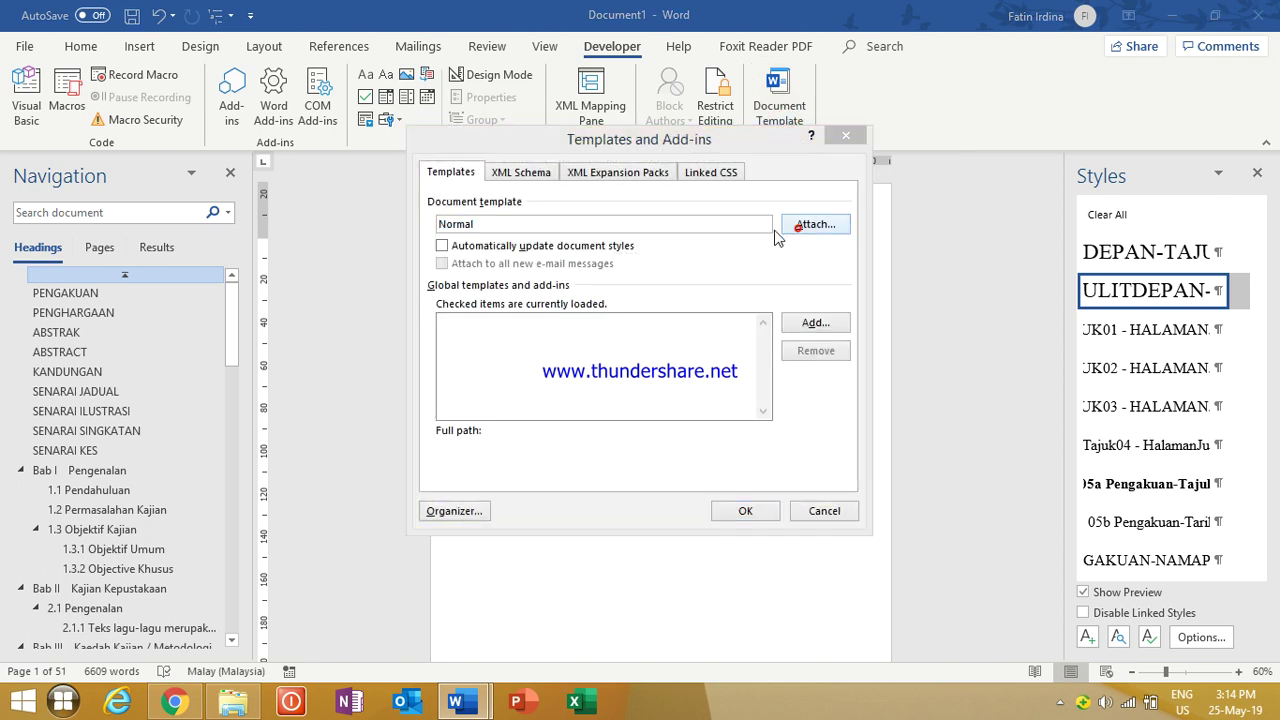
{"action": "left_click", "coordinate": [806, 228]}
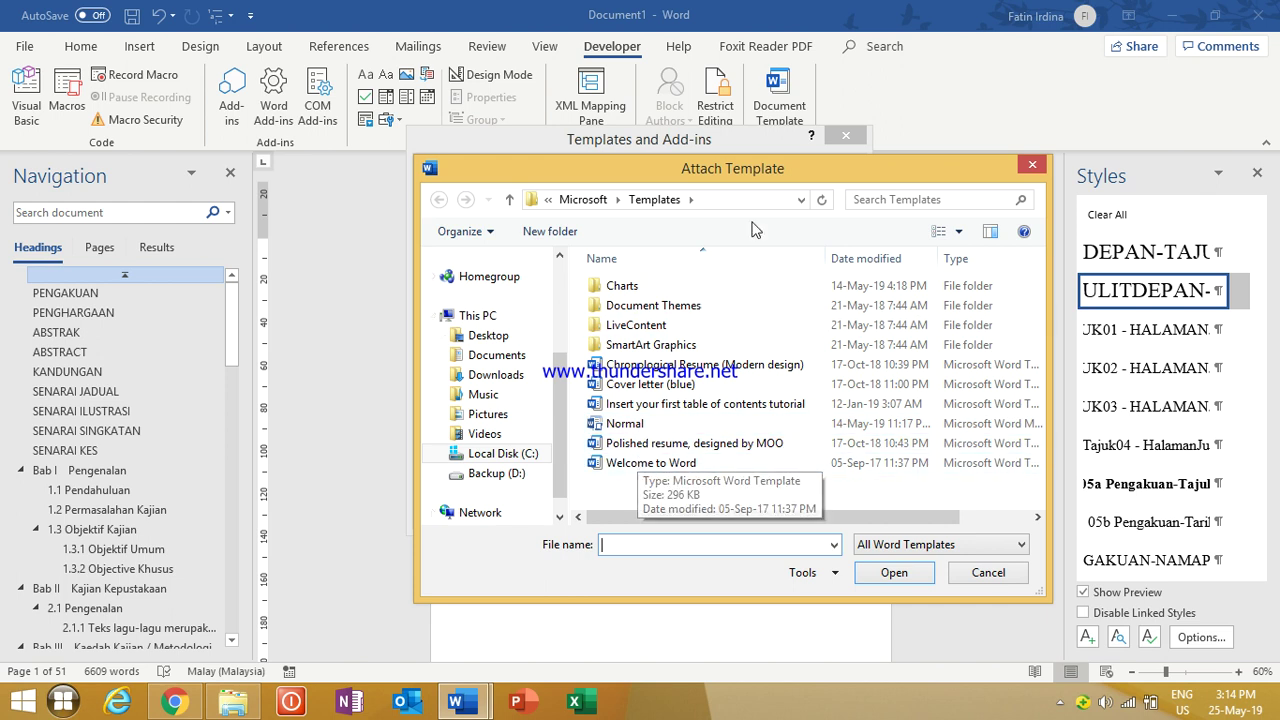
{"action": "left_click", "coordinate": [519, 341]}
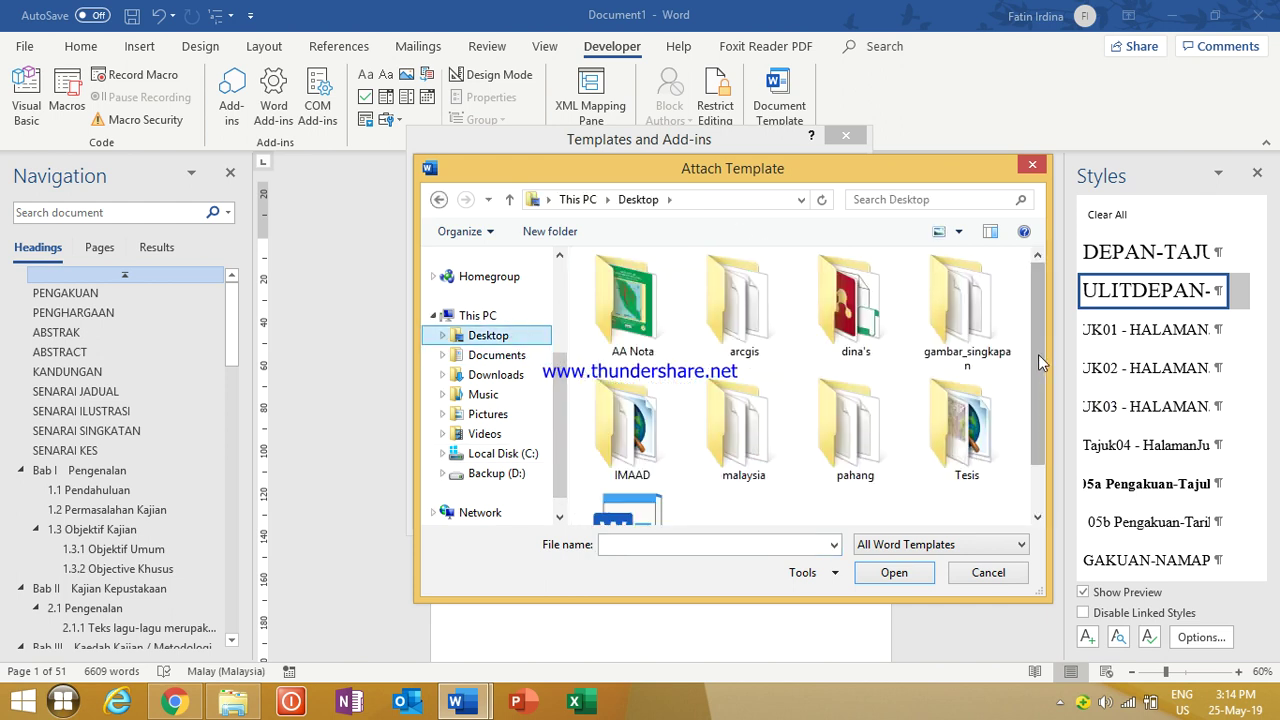
{"action": "left_click_drag", "start_coordinate": [1040, 362], "coordinate": [1038, 436]}
{"action": "scroll", "coordinate": [1037, 442], "scroll_direction": "up", "scroll_amount": 2}
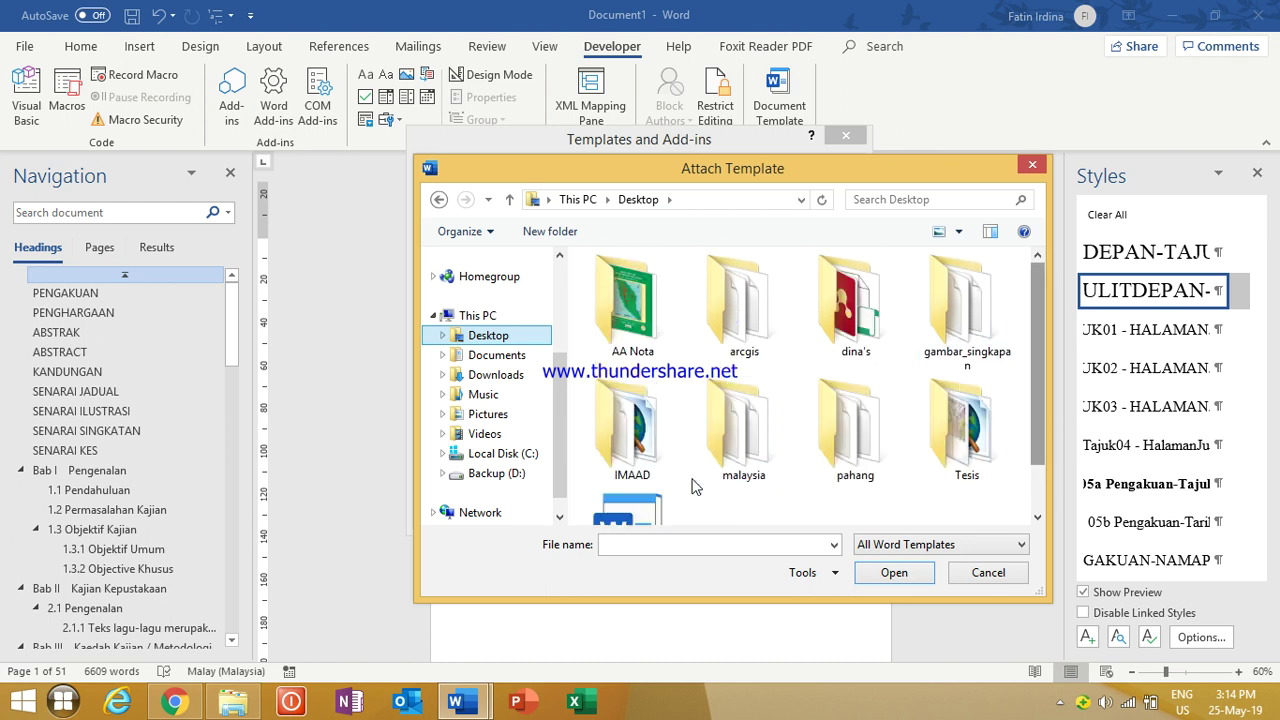
{"action": "left_click", "coordinate": [910, 198]}
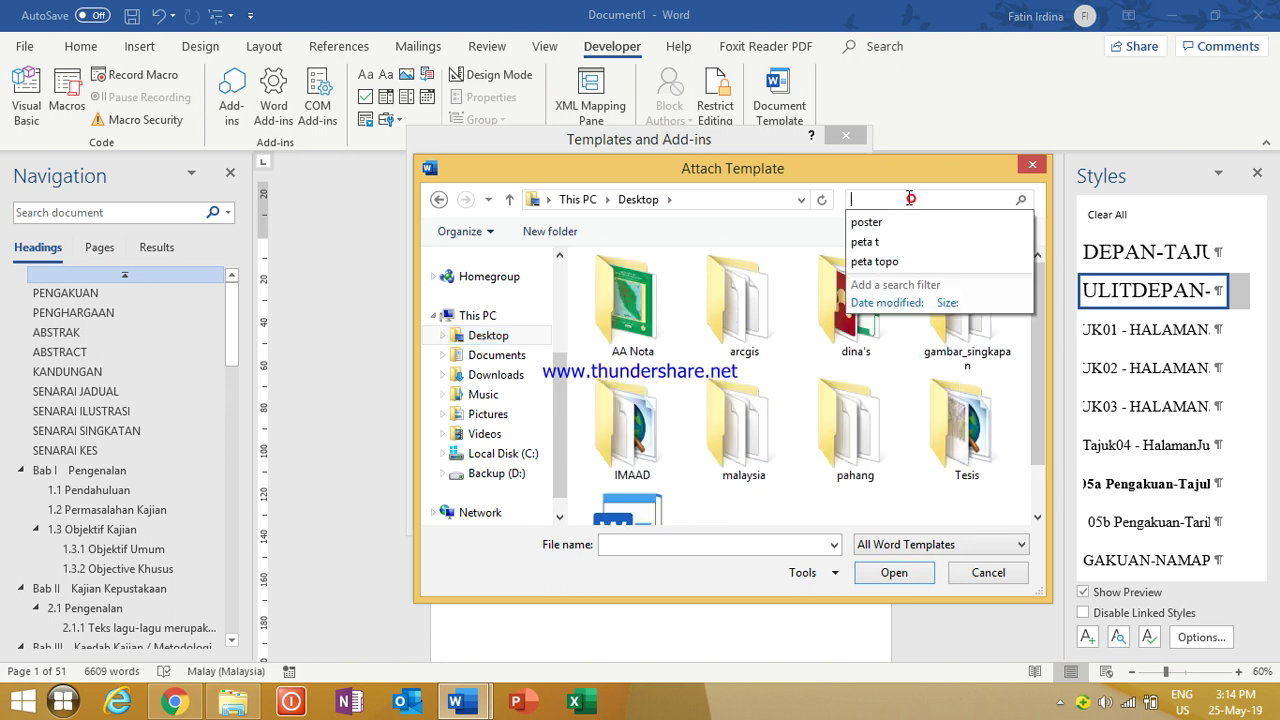
{"action": "type", "text": "ter"}
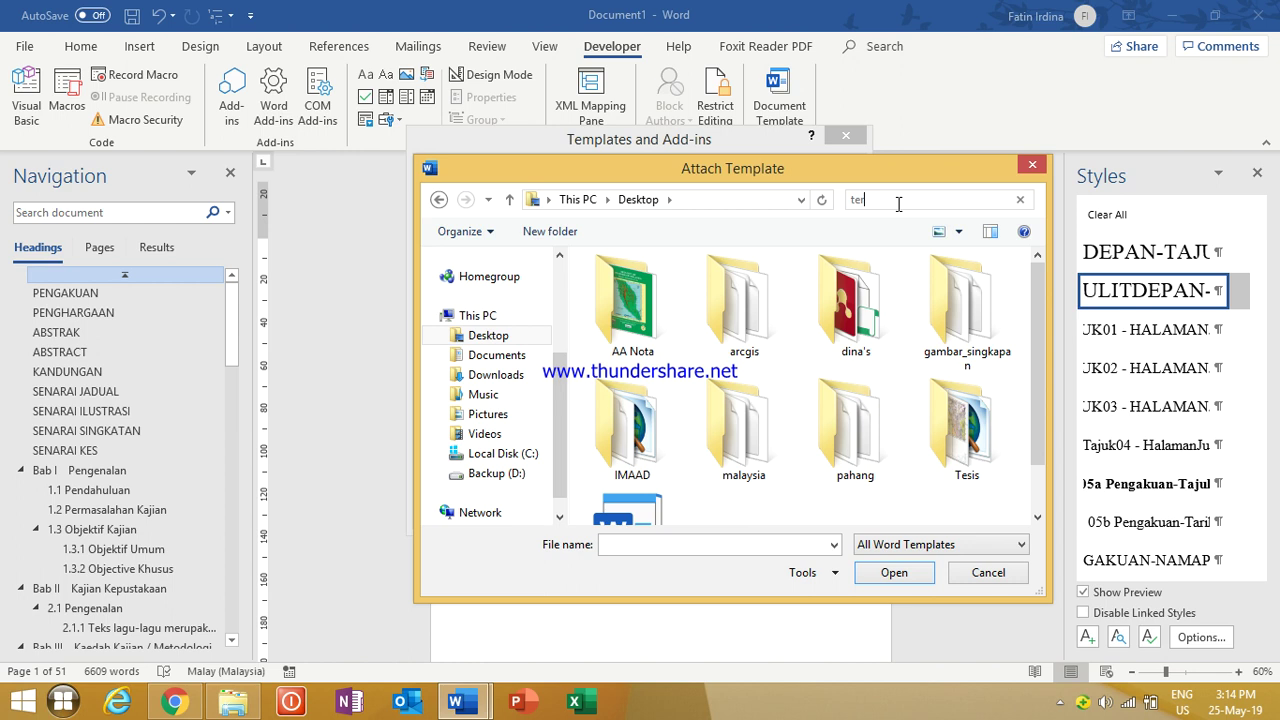
{"action": "type", "text": "kini"}
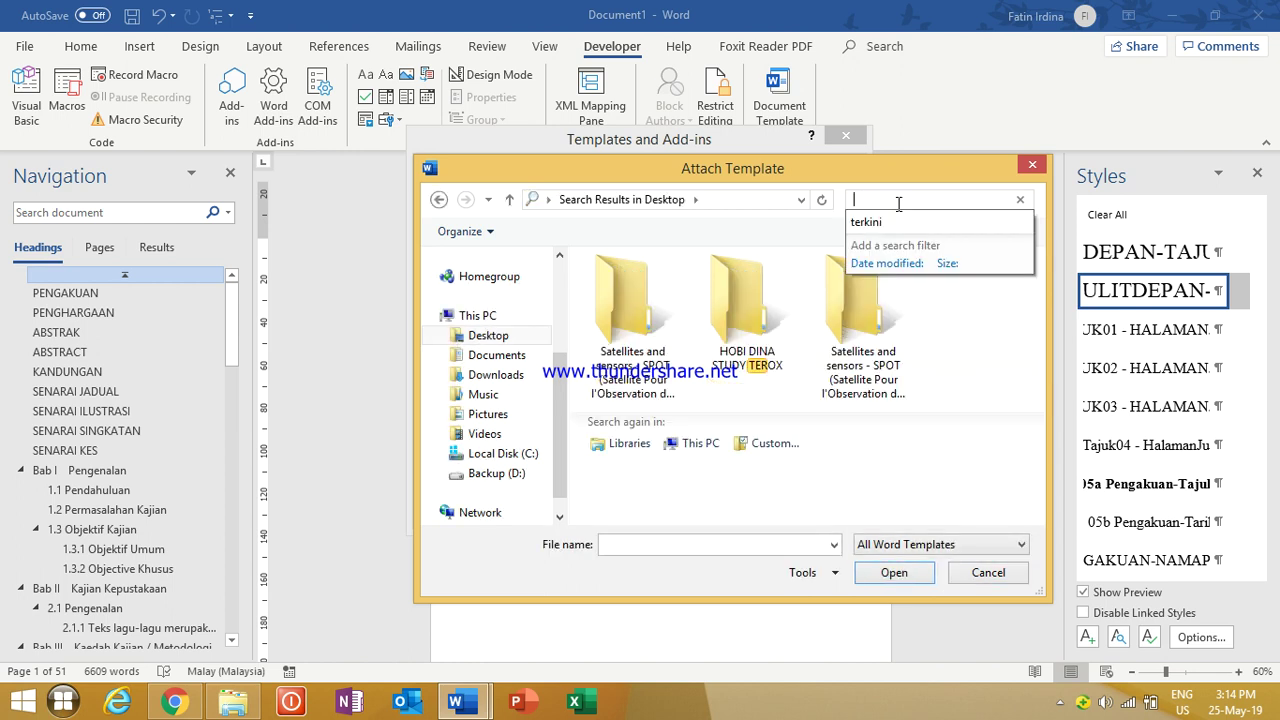
{"action": "key", "text": "Escape"}
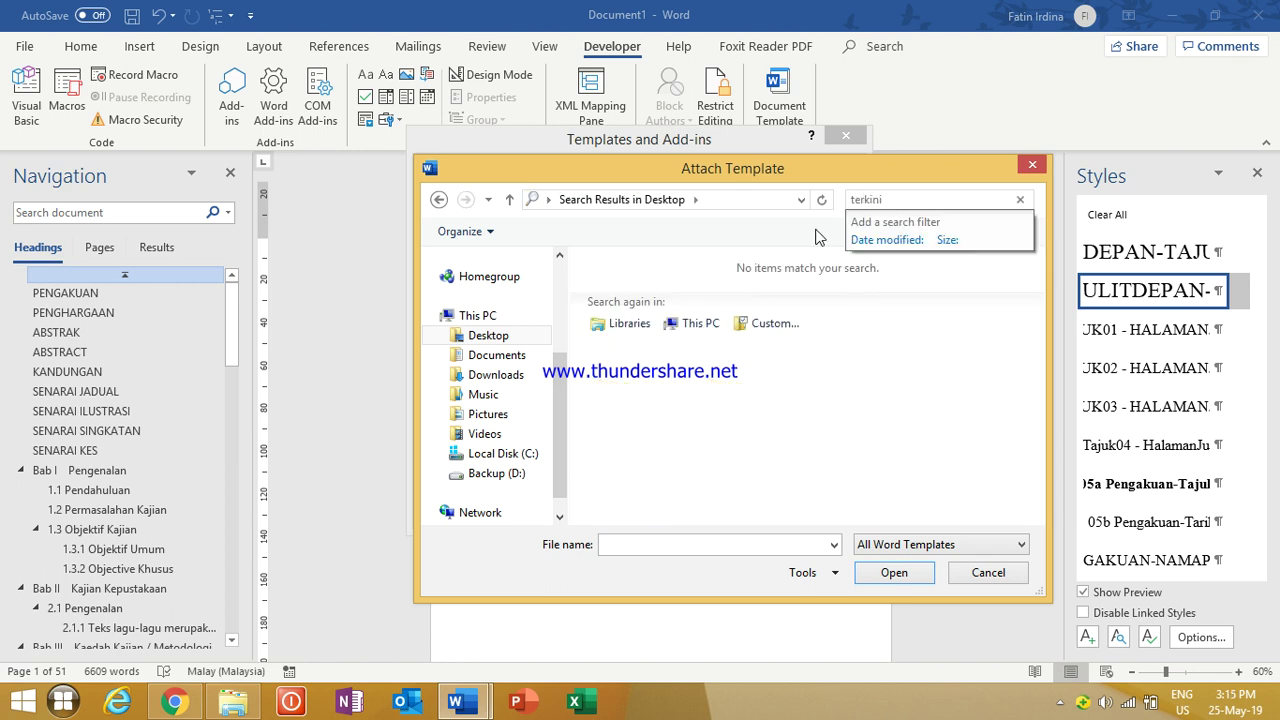
Step: Attach the UKM template from Custom Office Templates with automatic style updating
{"action": "left_click", "coordinate": [519, 357]}
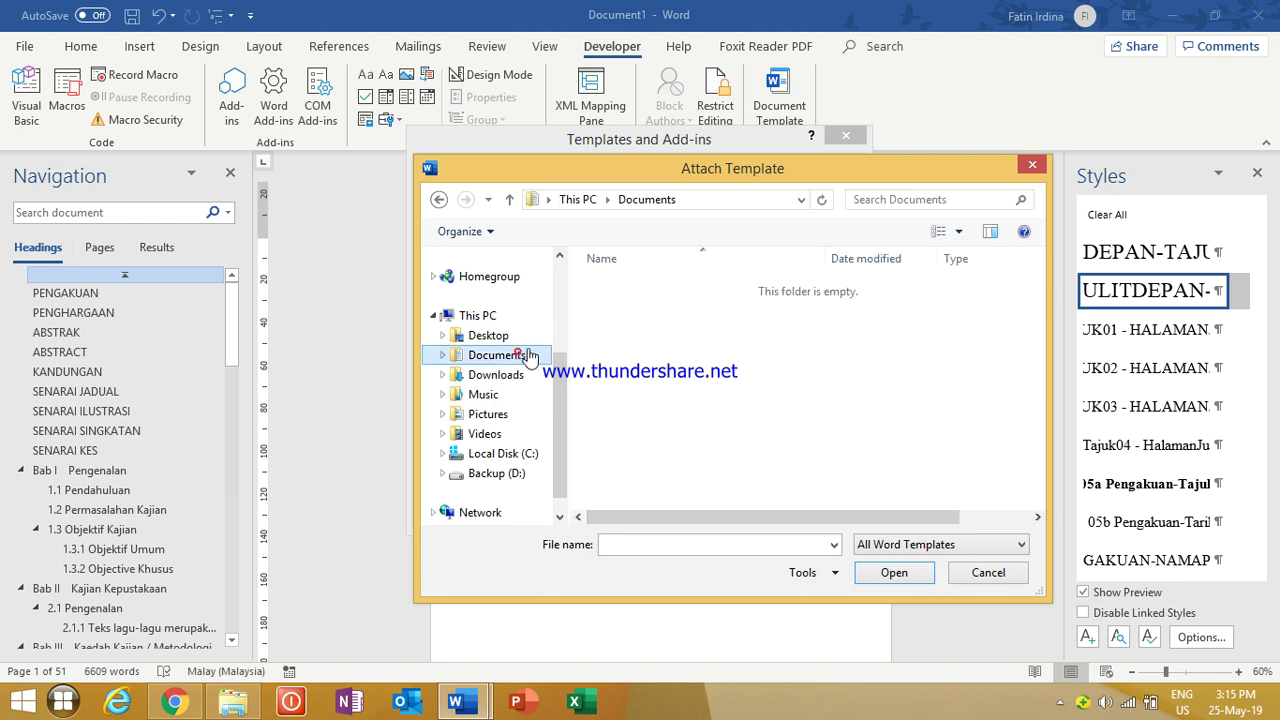
{"action": "double_click", "coordinate": [713, 372]}
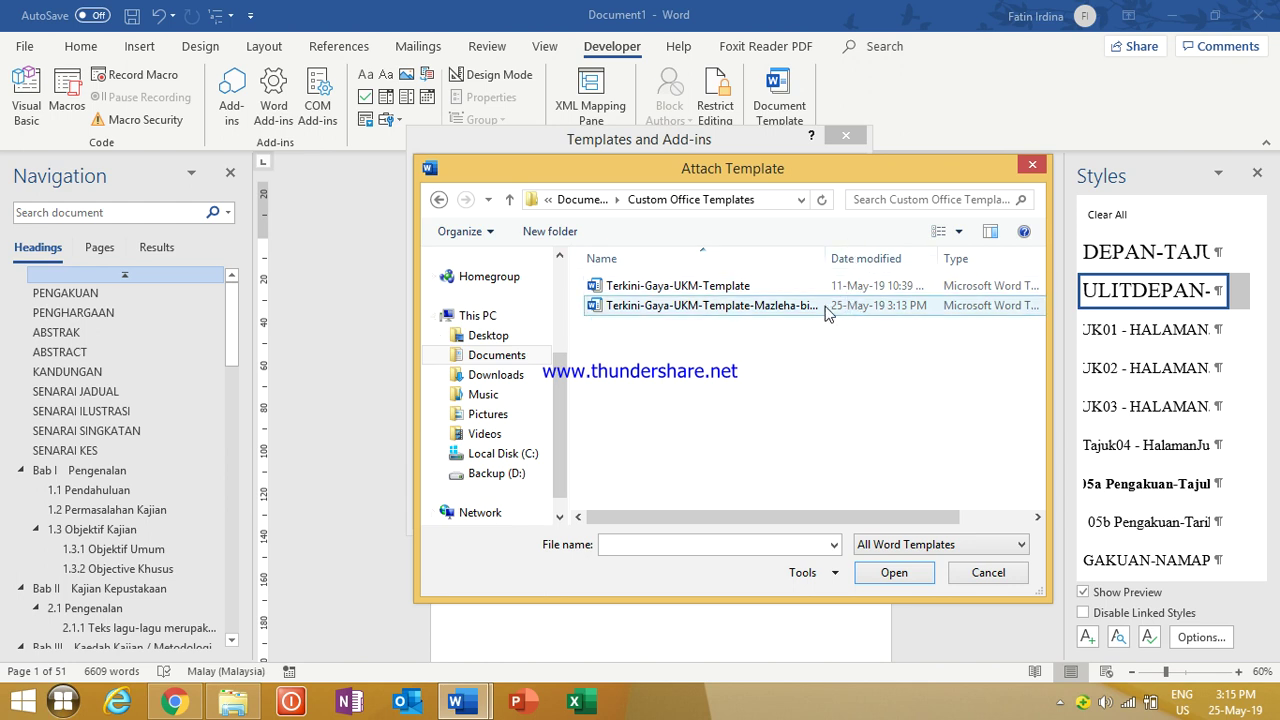
{"action": "double_click", "coordinate": [758, 306]}
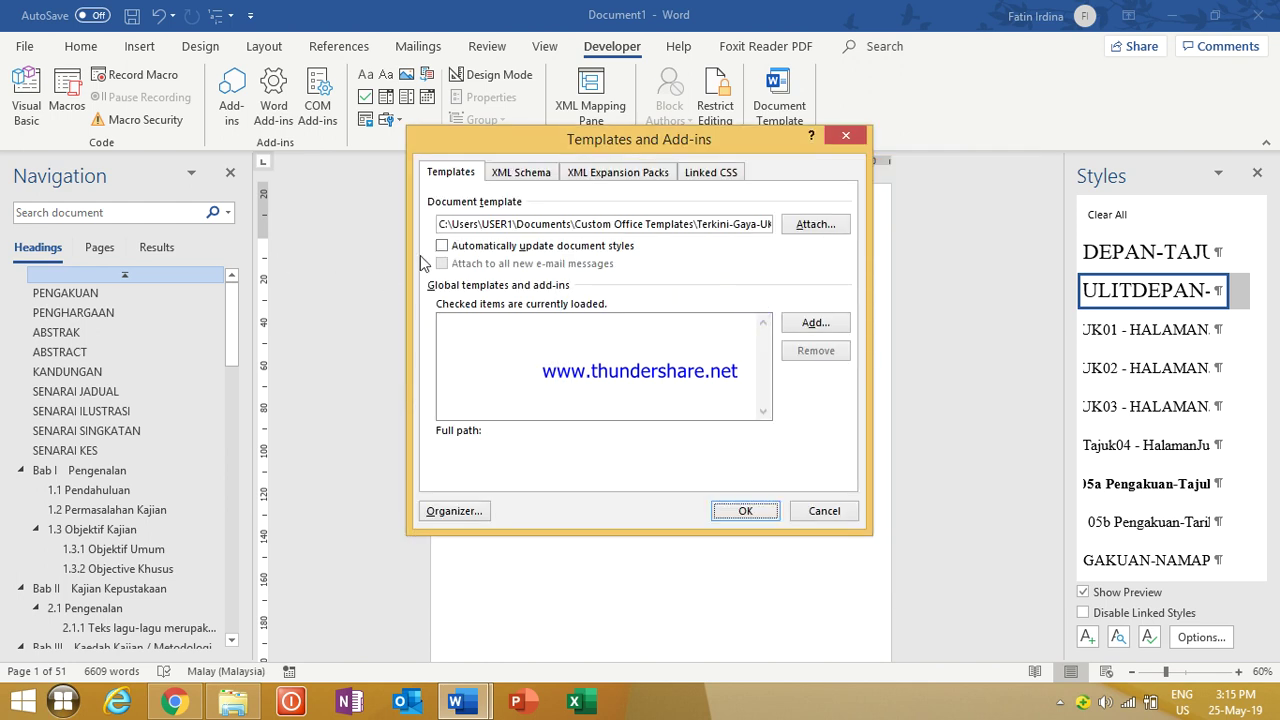
{"action": "left_click", "coordinate": [441, 247]}
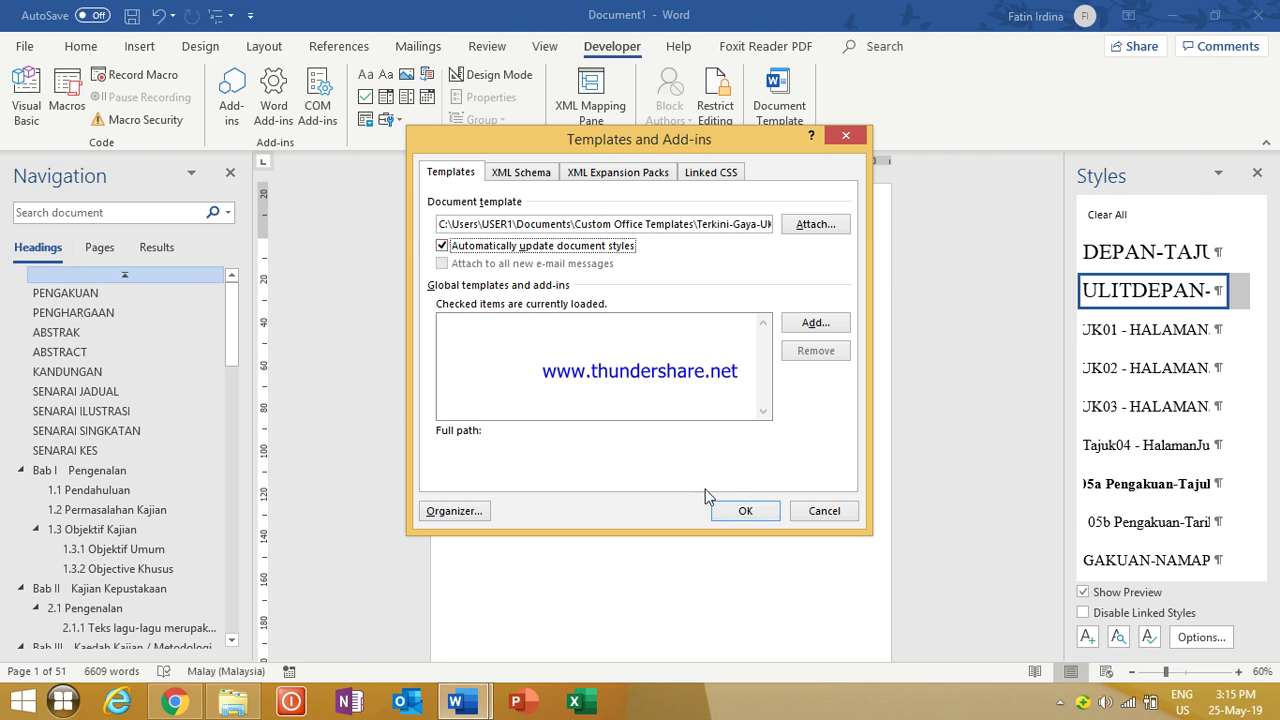
{"action": "left_click", "coordinate": [744, 512]}
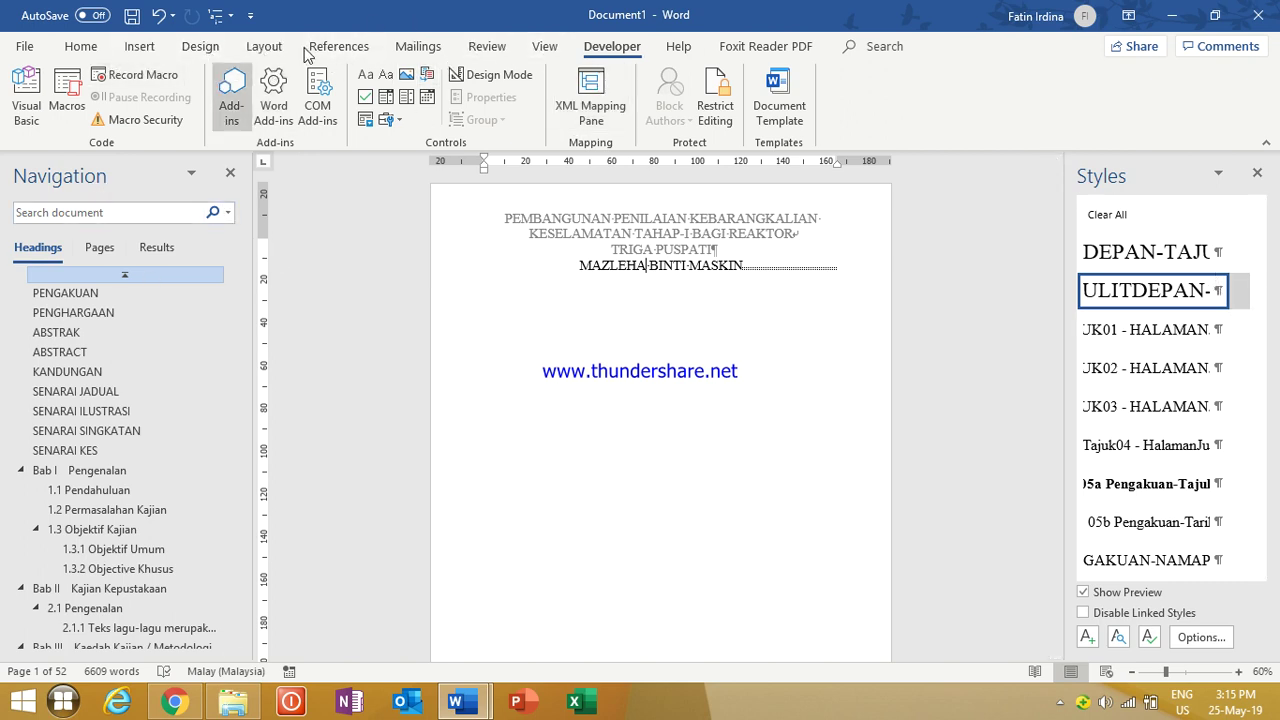
Step: Reopen the Styles pane and bring the Terkini-Gaya-UKM-Template window forward
{"action": "left_click", "coordinate": [527, 47]}
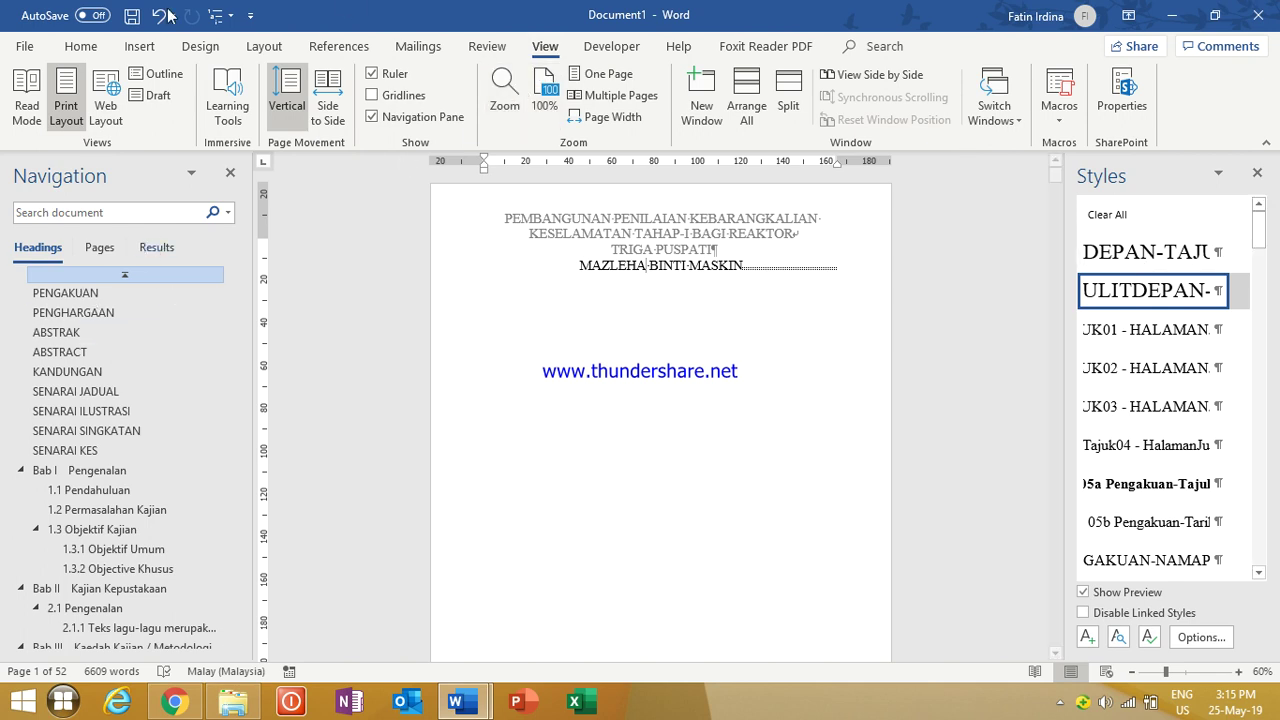
{"action": "left_click", "coordinate": [84, 50]}
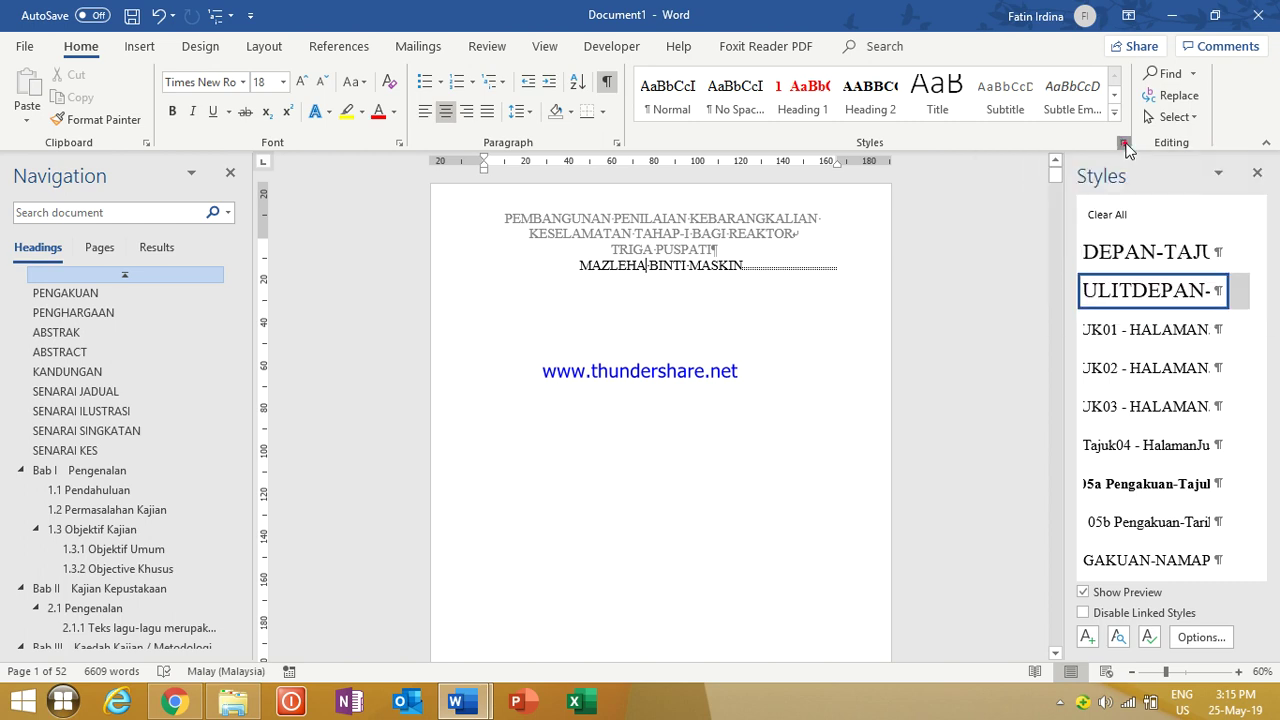
{"action": "left_click", "coordinate": [1124, 143]}
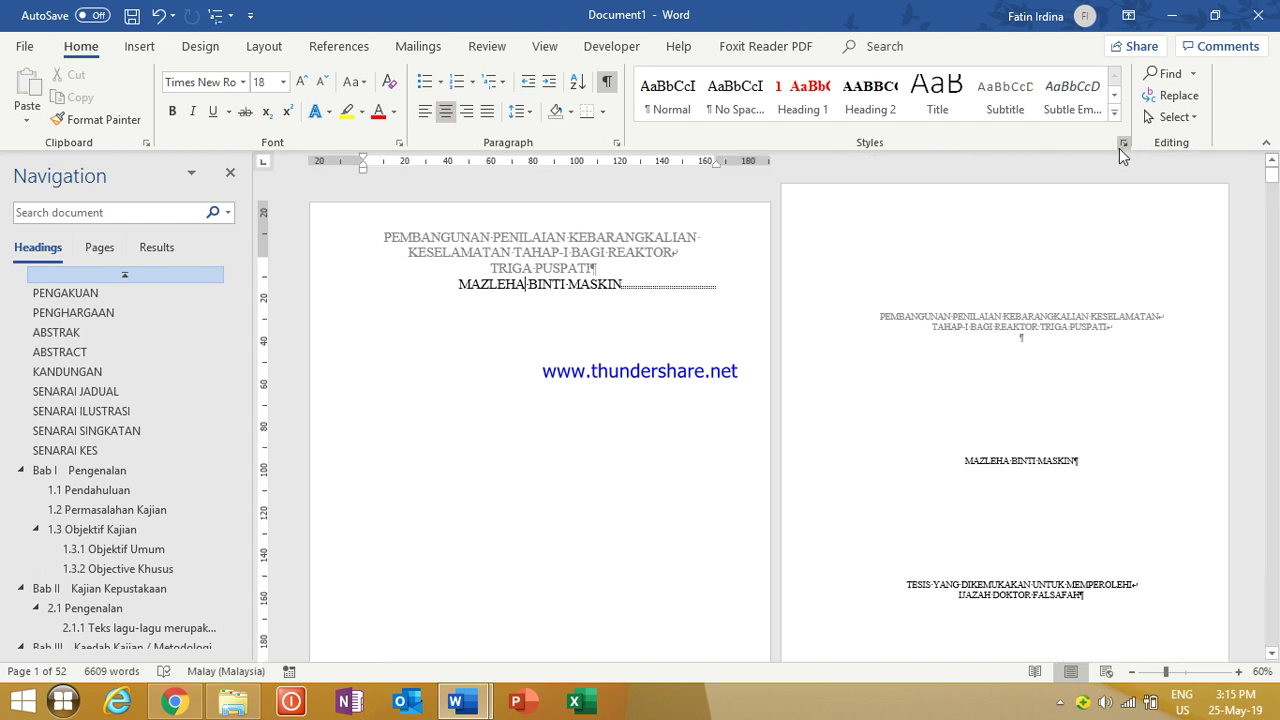
{"action": "left_click", "coordinate": [1122, 144]}
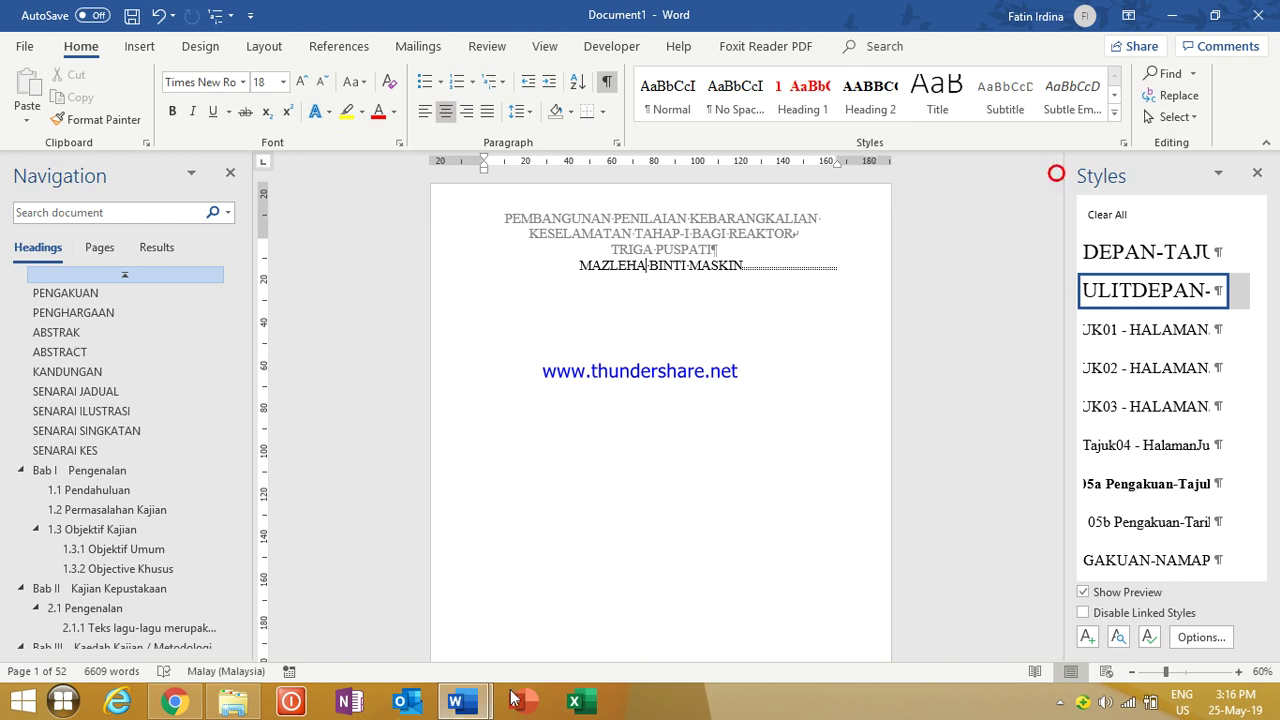
{"action": "mouse_move", "coordinate": [457, 701]}
{"action": "left_click", "coordinate": [550, 617]}
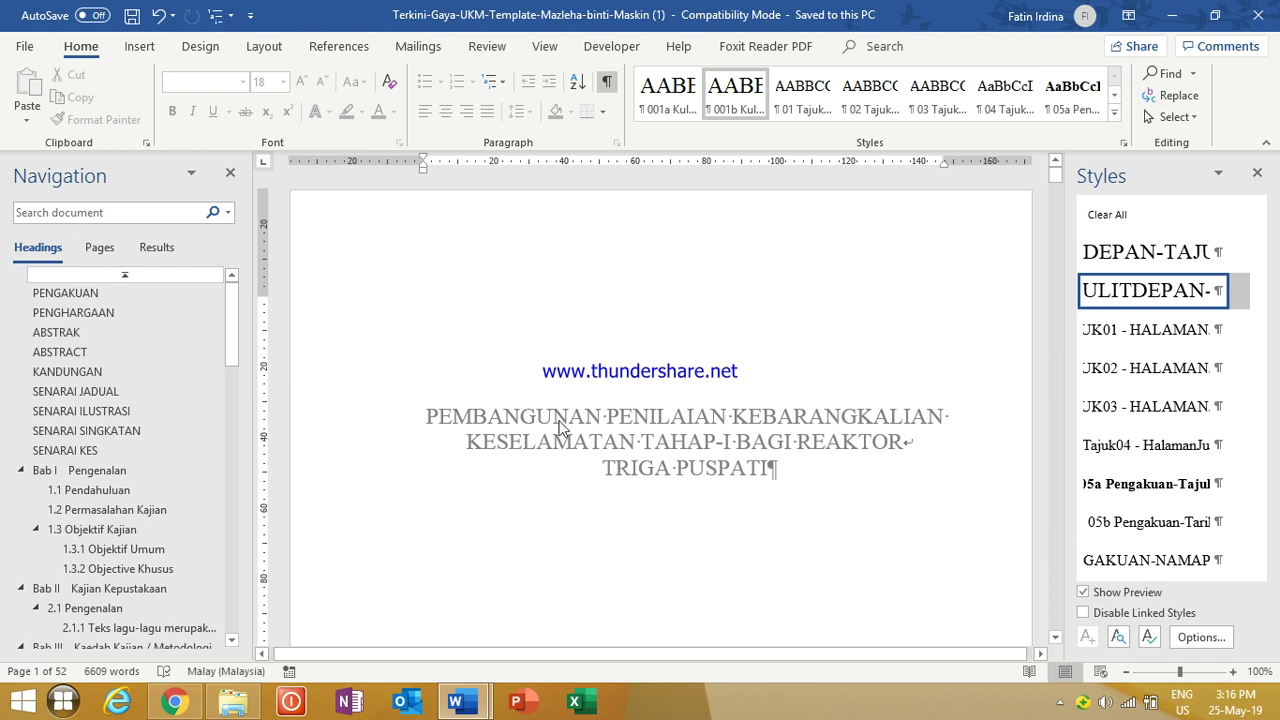
Step: Zoom the template to 71% and inspect its header, then return to Document1
{"action": "left_click", "coordinate": [1165, 671]}
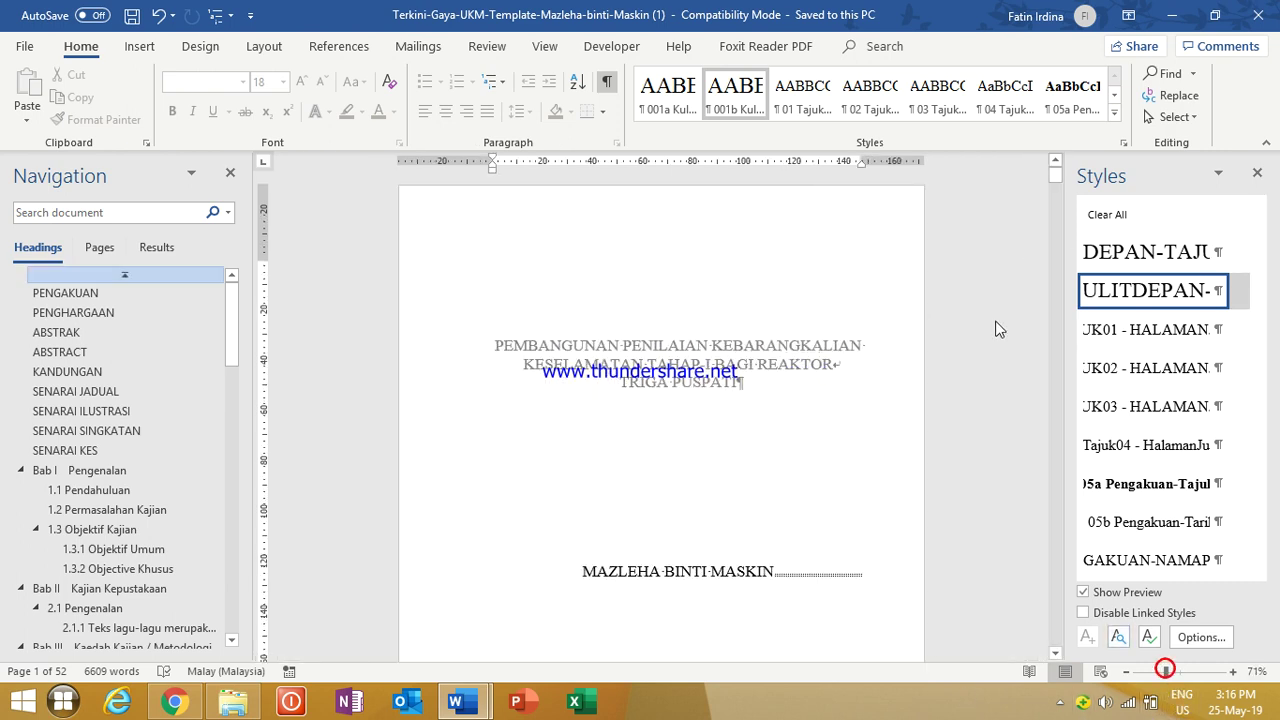
{"action": "mouse_move", "coordinate": [1051, 178]}
{"action": "left_mouse_down"}
{"action": "mouse_move", "coordinate": [1055, 198]}
{"action": "mouse_move", "coordinate": [1059, 176]}
{"action": "left_mouse_up"}
{"action": "double_click", "coordinate": [680, 346]}
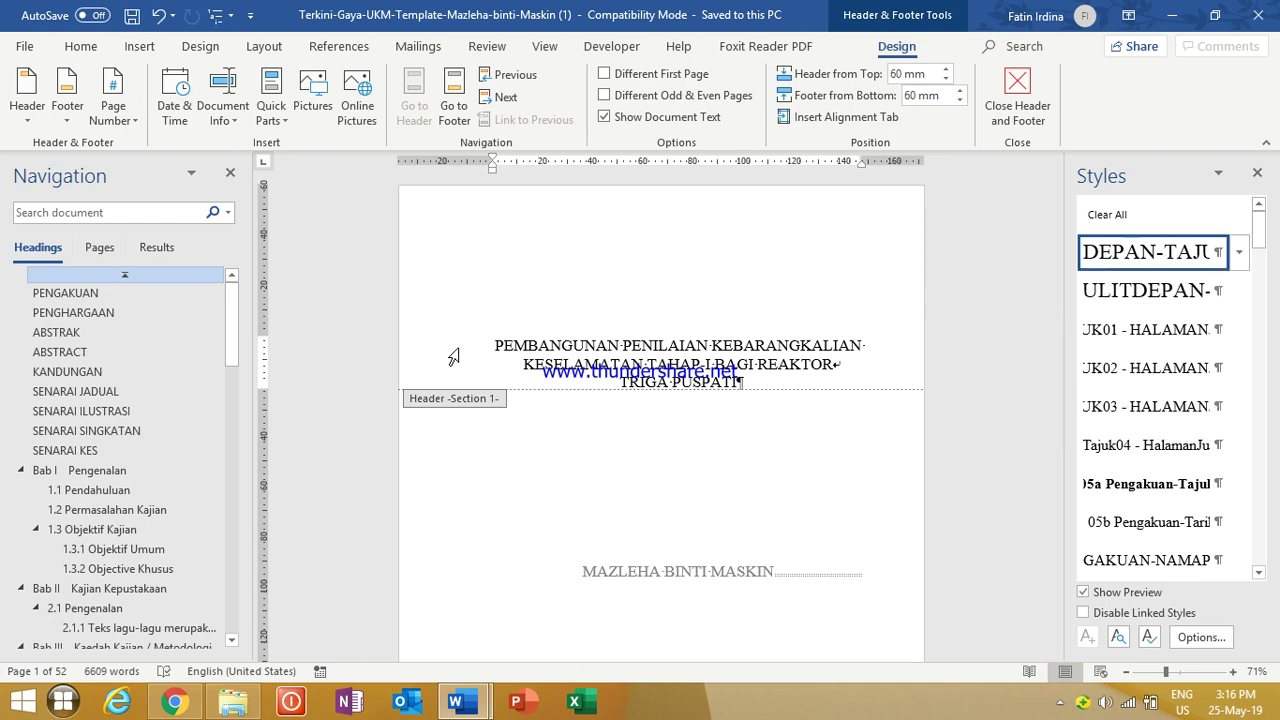
{"action": "left_click", "coordinate": [460, 708]}
{"action": "left_click", "coordinate": [519, 640]}
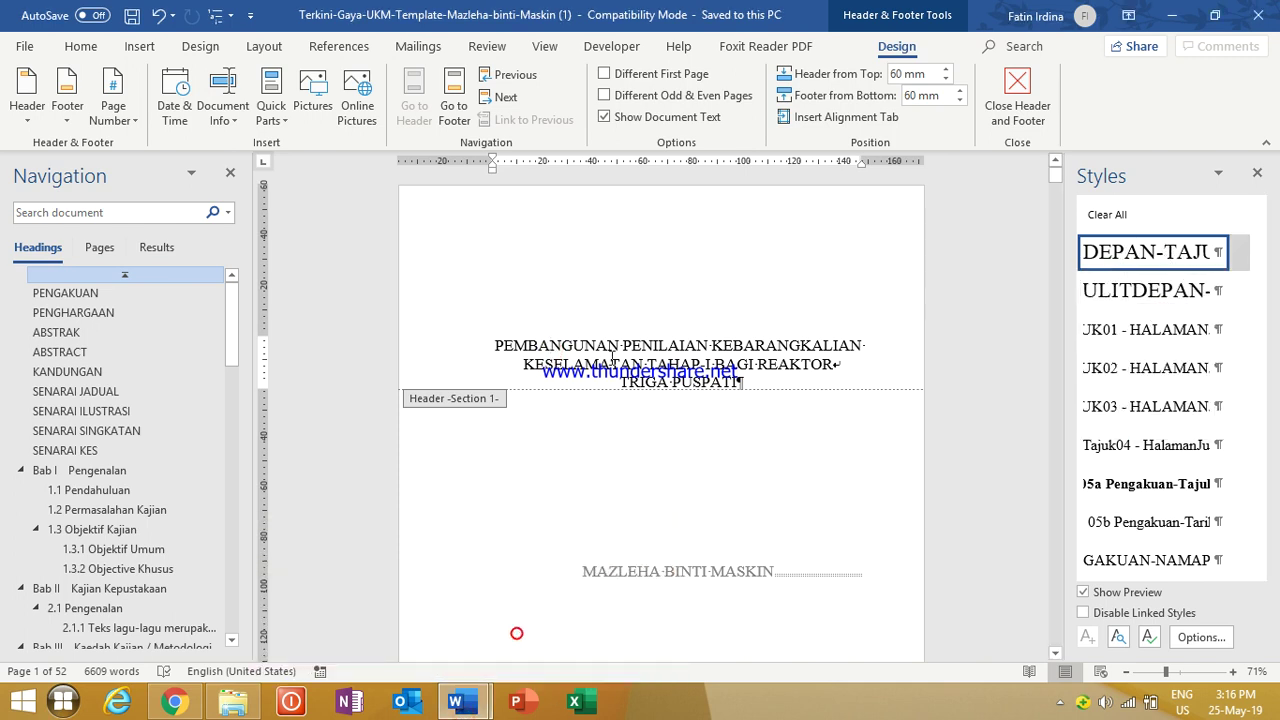
{"action": "mouse_move", "coordinate": [460, 705]}
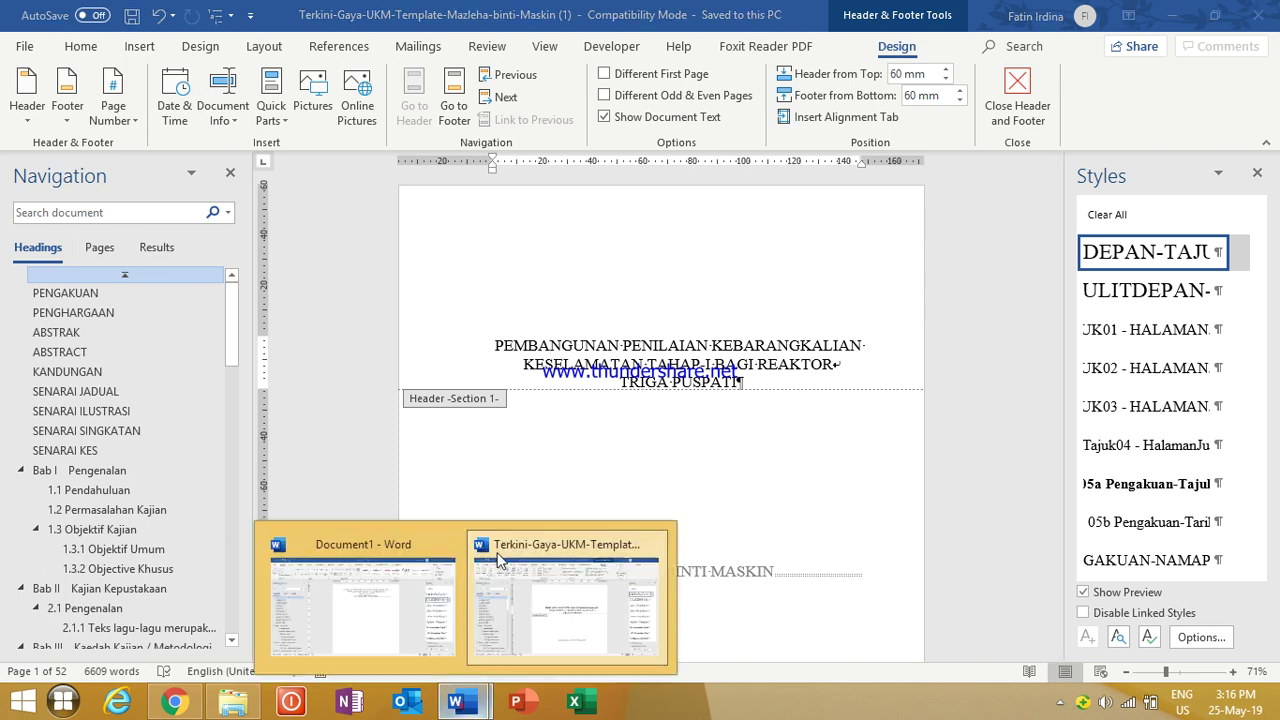
{"action": "left_click", "coordinate": [348, 604]}
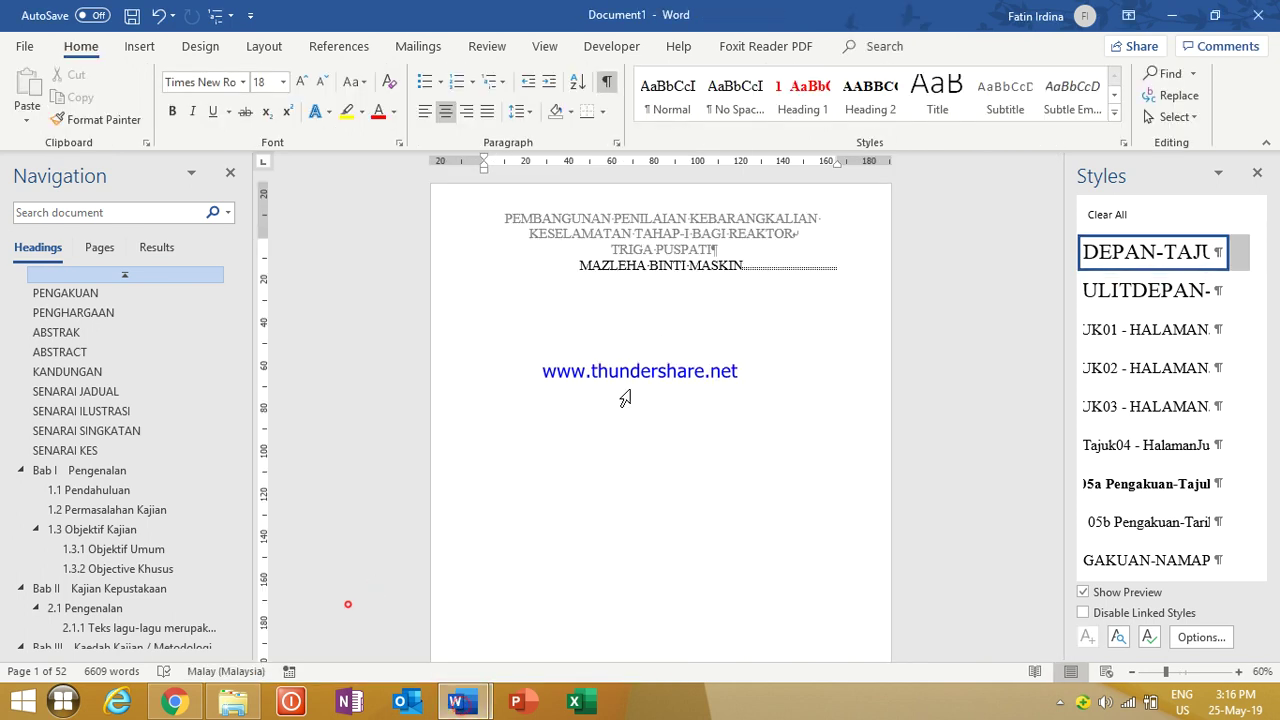
Step: Set Document1's header and footer distances to 60 mm each, then close the header
{"action": "double_click", "coordinate": [644, 244]}
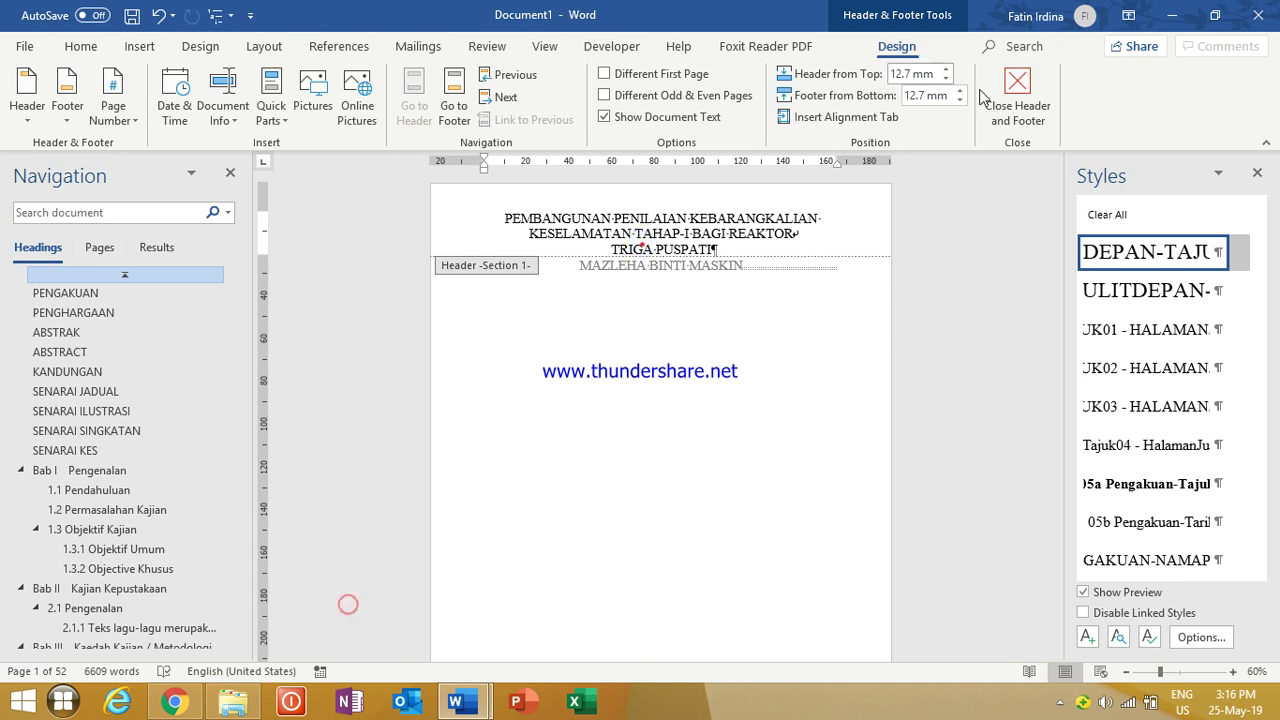
{"action": "left_click", "coordinate": [945, 78]}
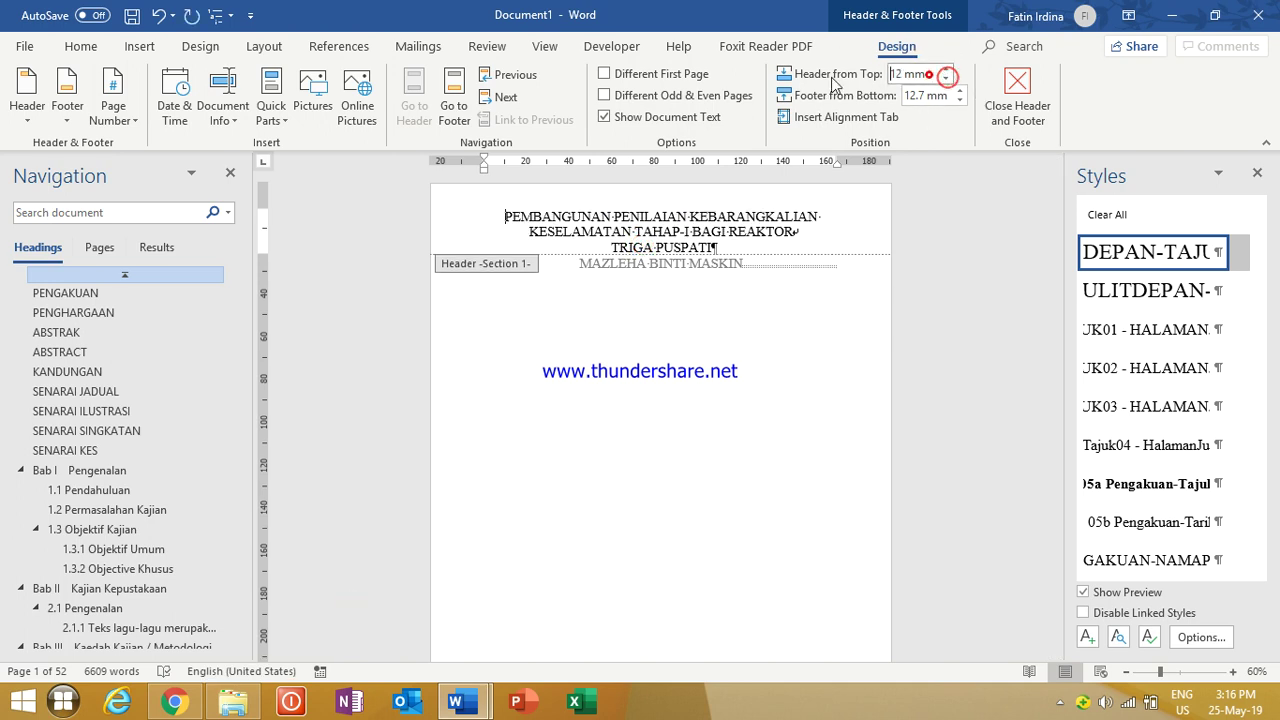
{"action": "left_click", "coordinate": [921, 74]}
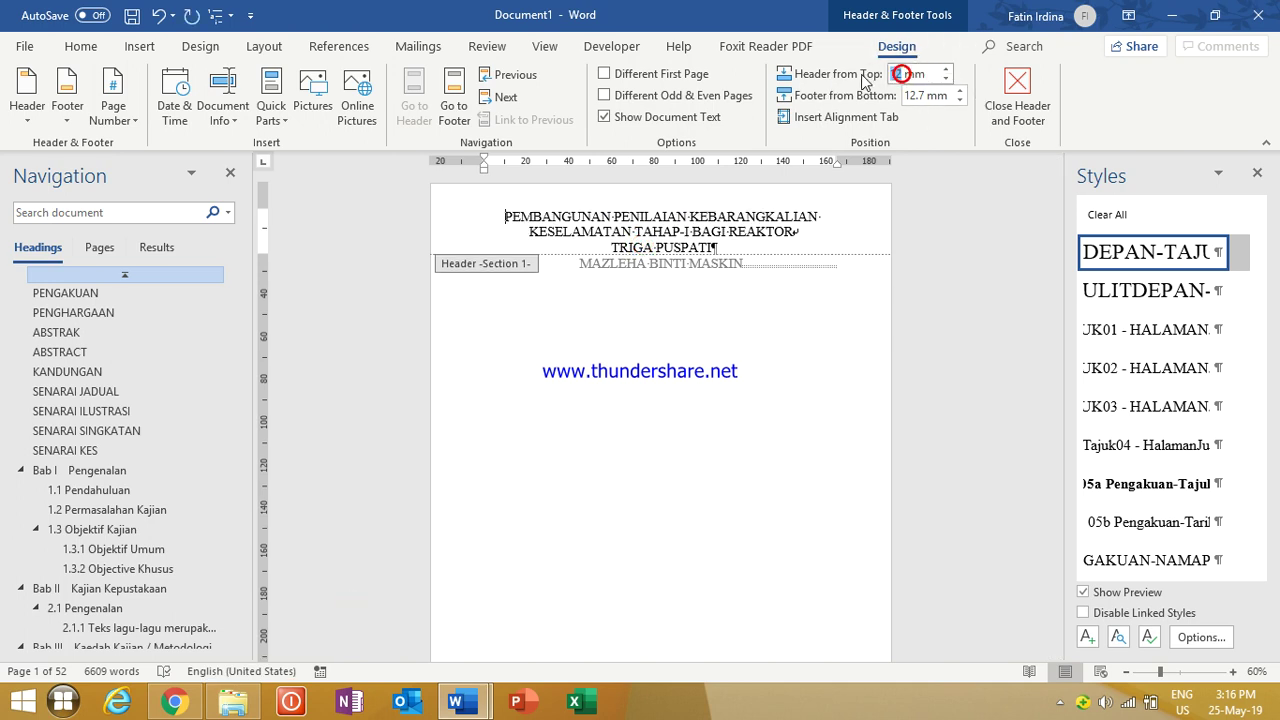
{"action": "type", "text": "60"}
{"action": "left_click", "coordinate": [927, 95]}
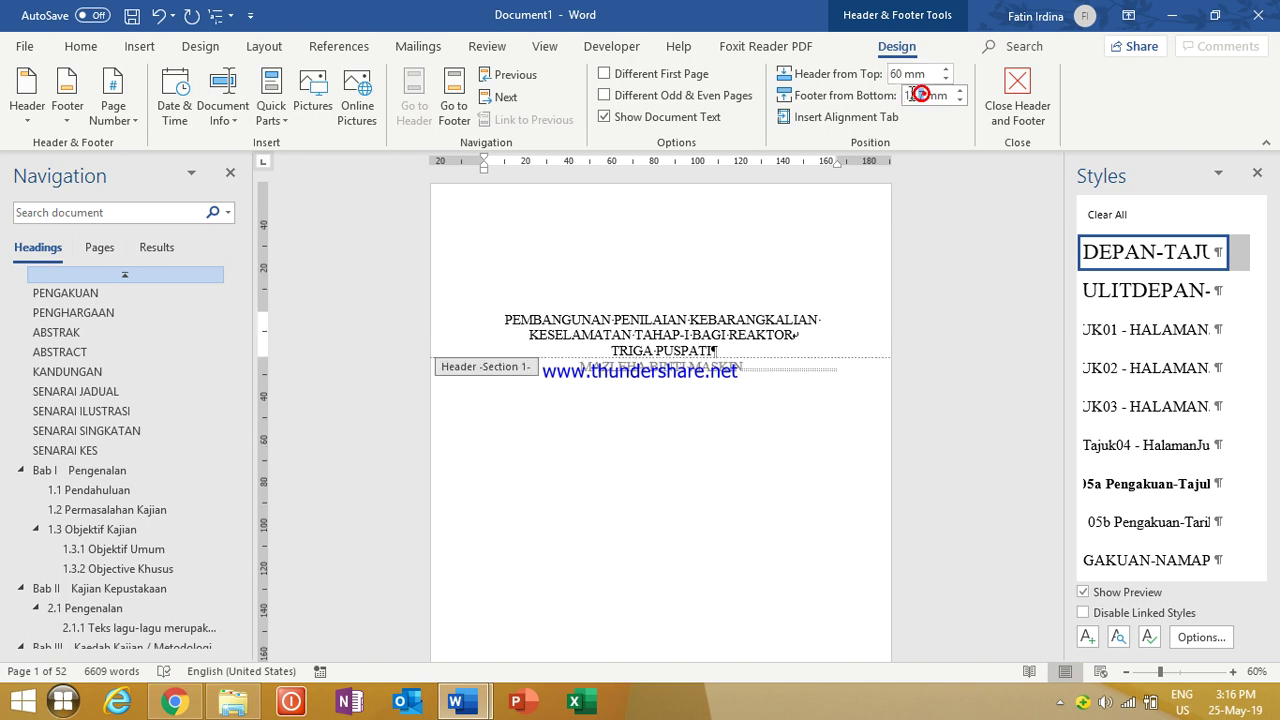
{"action": "type", "text": "60"}
{"action": "key", "text": "Return"}
{"action": "scroll", "coordinate": [651, 500], "scroll_direction": "down", "scroll_amount": 5}
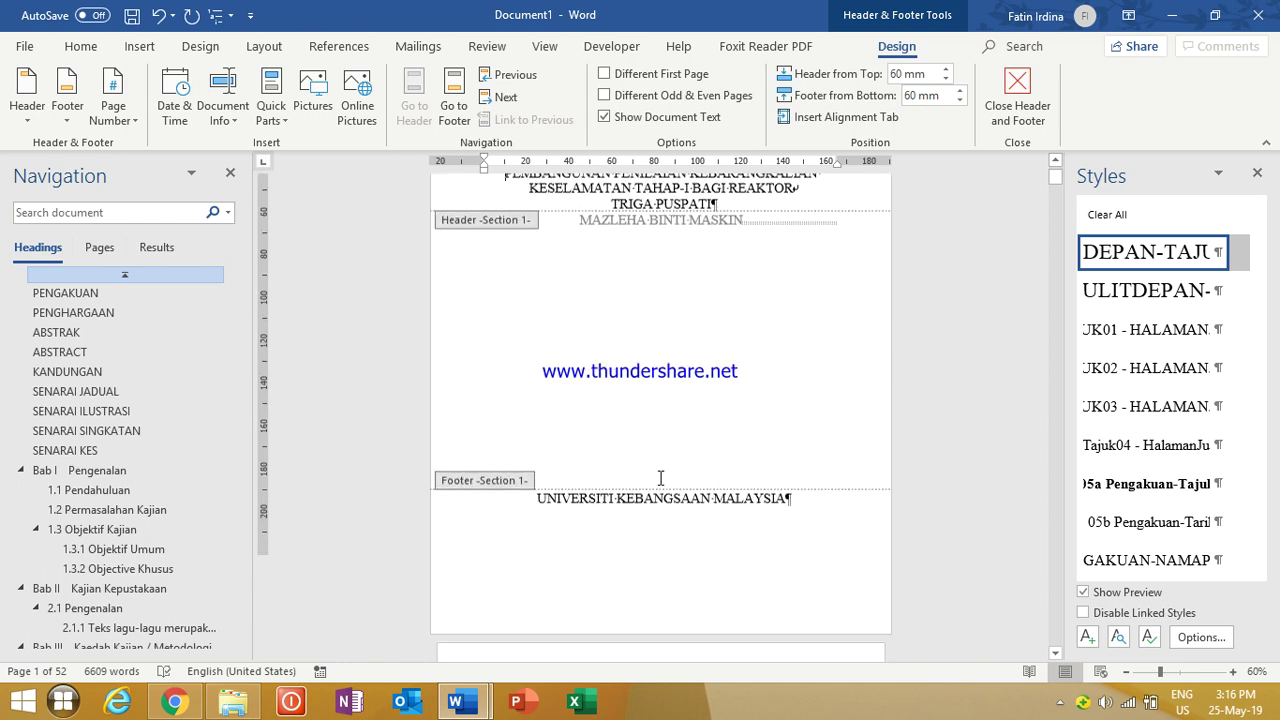
{"action": "scroll", "coordinate": [663, 480], "scroll_direction": "up", "scroll_amount": 5}
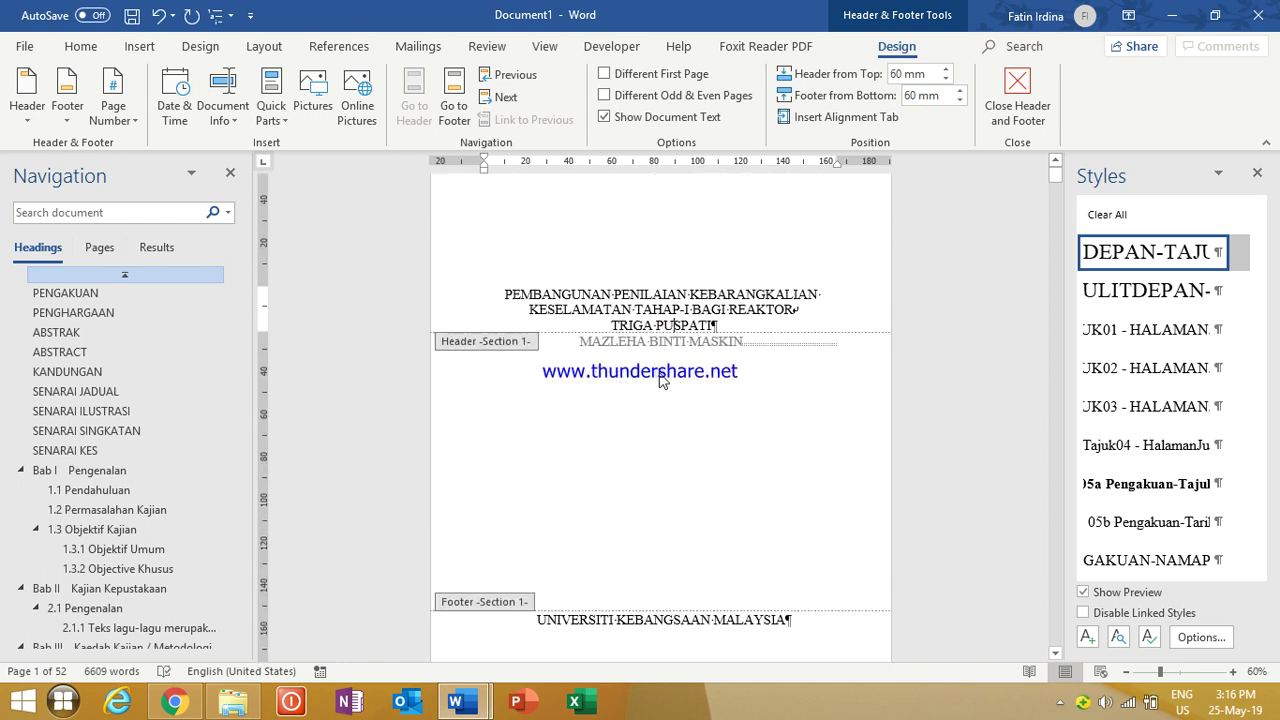
{"action": "double_click", "coordinate": [659, 380]}
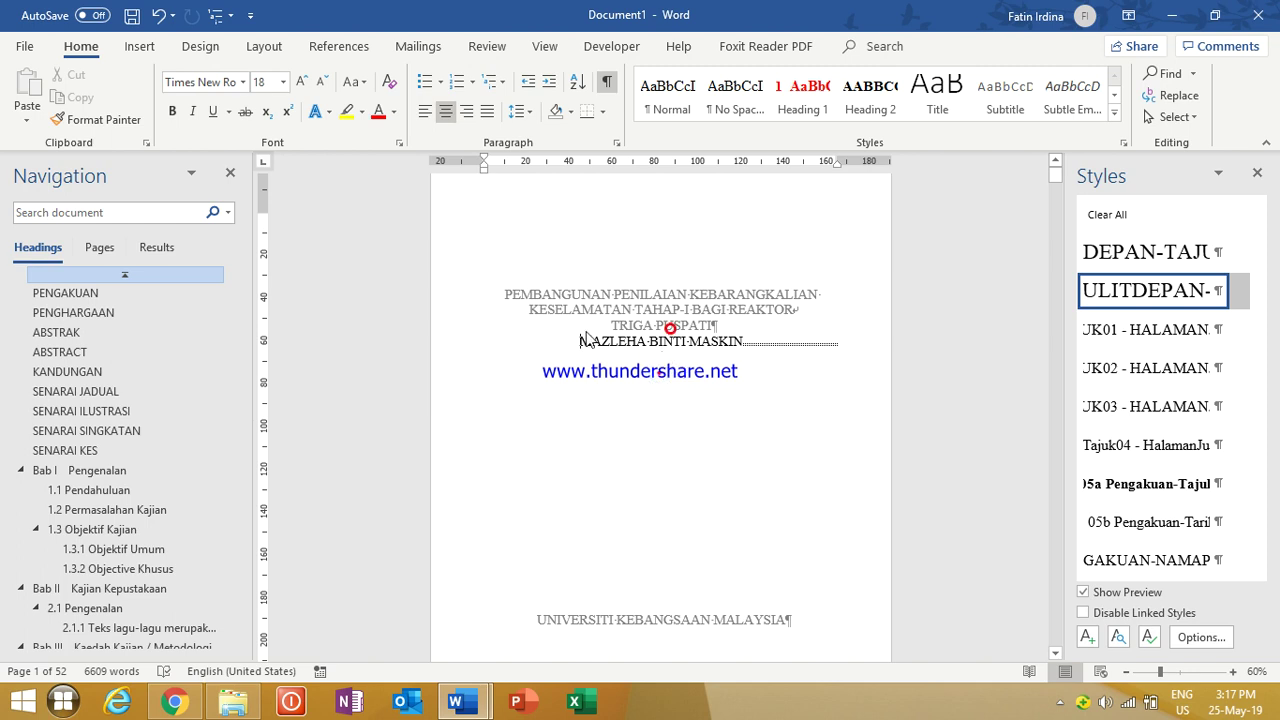
Step: Apply DEPAN-TAJU to the author's name line and add three blank lines above it
{"action": "left_click", "coordinate": [1103, 262]}
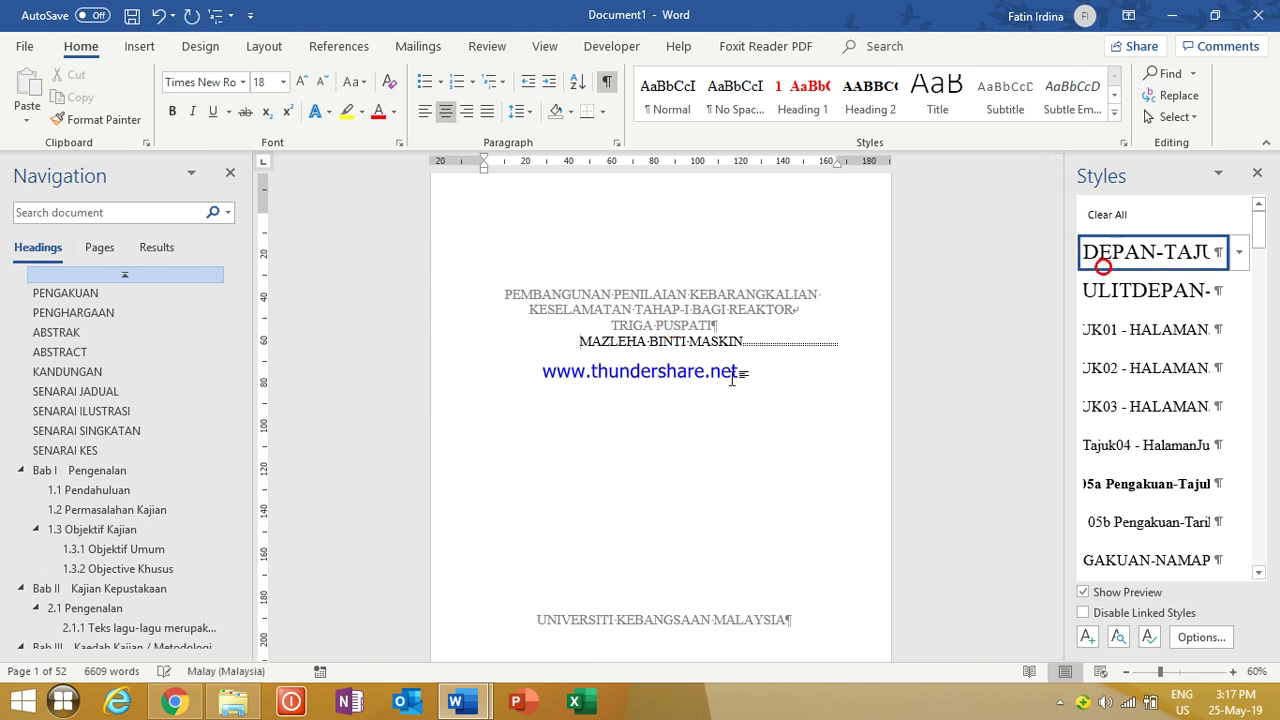
{"action": "left_click_drag", "start_coordinate": [580, 344], "coordinate": [838, 344]}
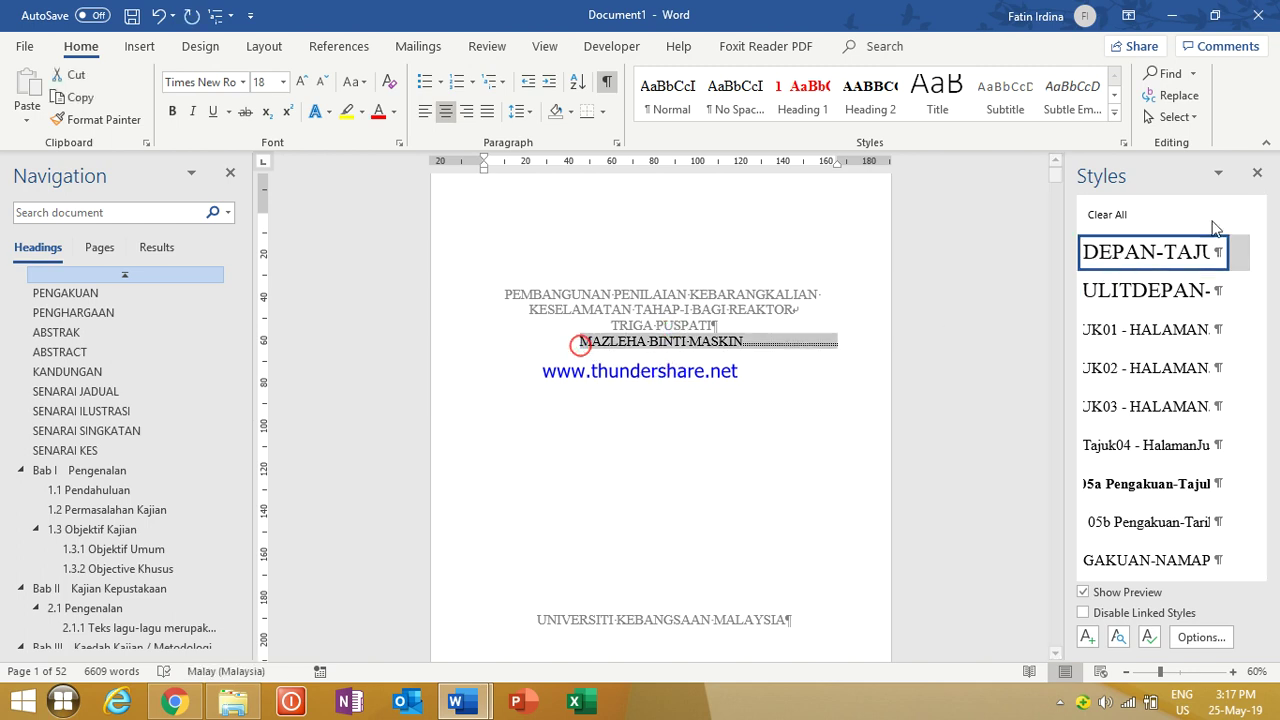
{"action": "left_click", "coordinate": [1130, 256]}
{"action": "left_click", "coordinate": [598, 350]}
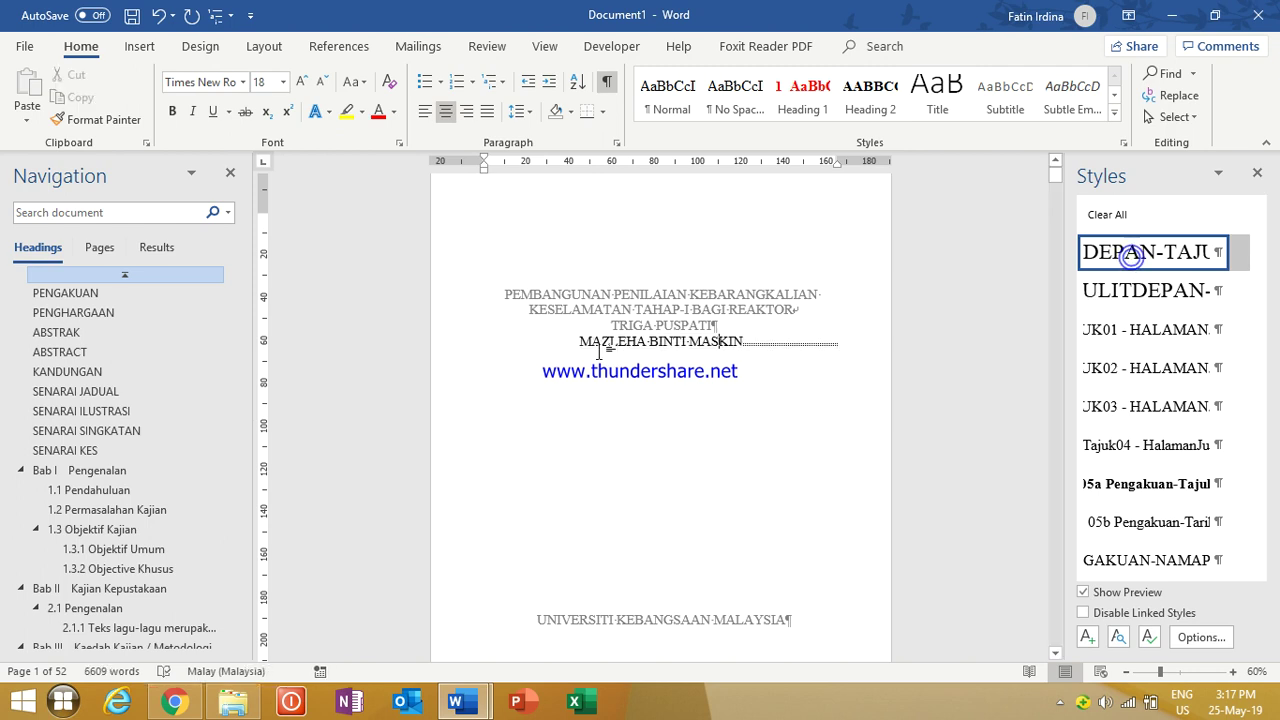
{"action": "key", "text": "Return"}
{"action": "key", "text": "Return"}
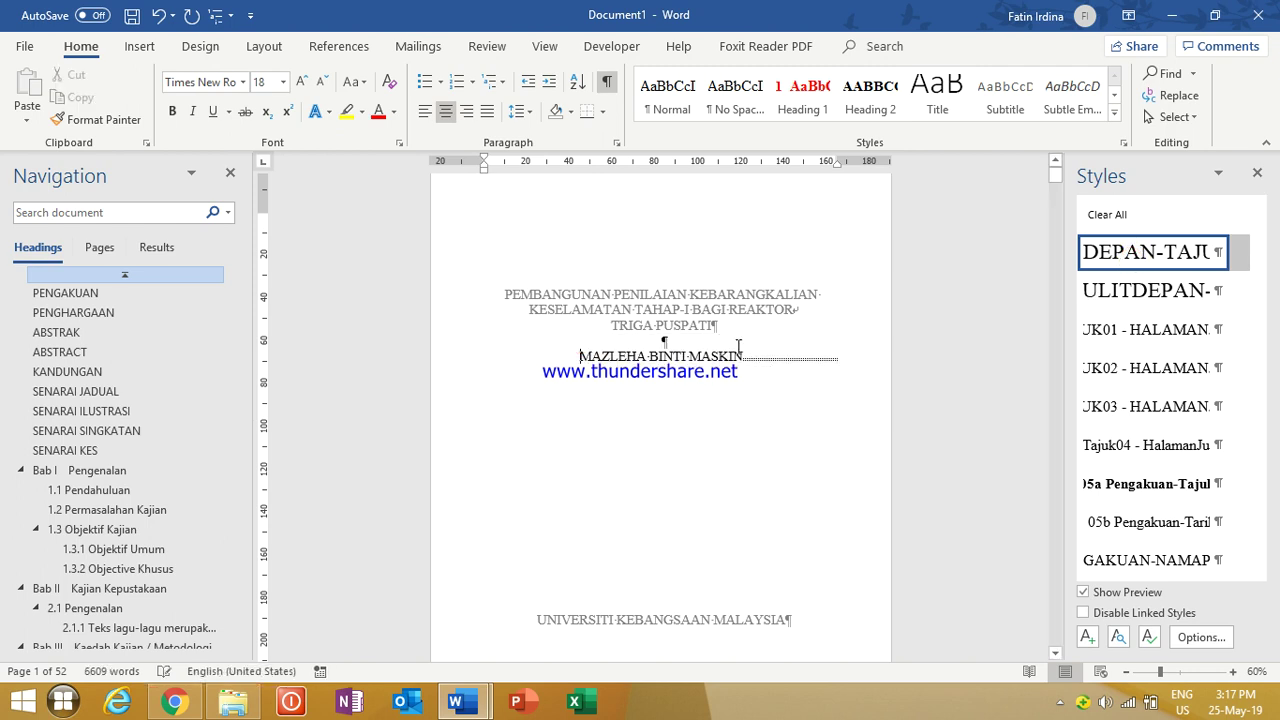
{"action": "key", "text": "Return"}
{"action": "key", "text": "Return"}
{"action": "key", "text": "Return"}
{"action": "key", "text": "Return"}
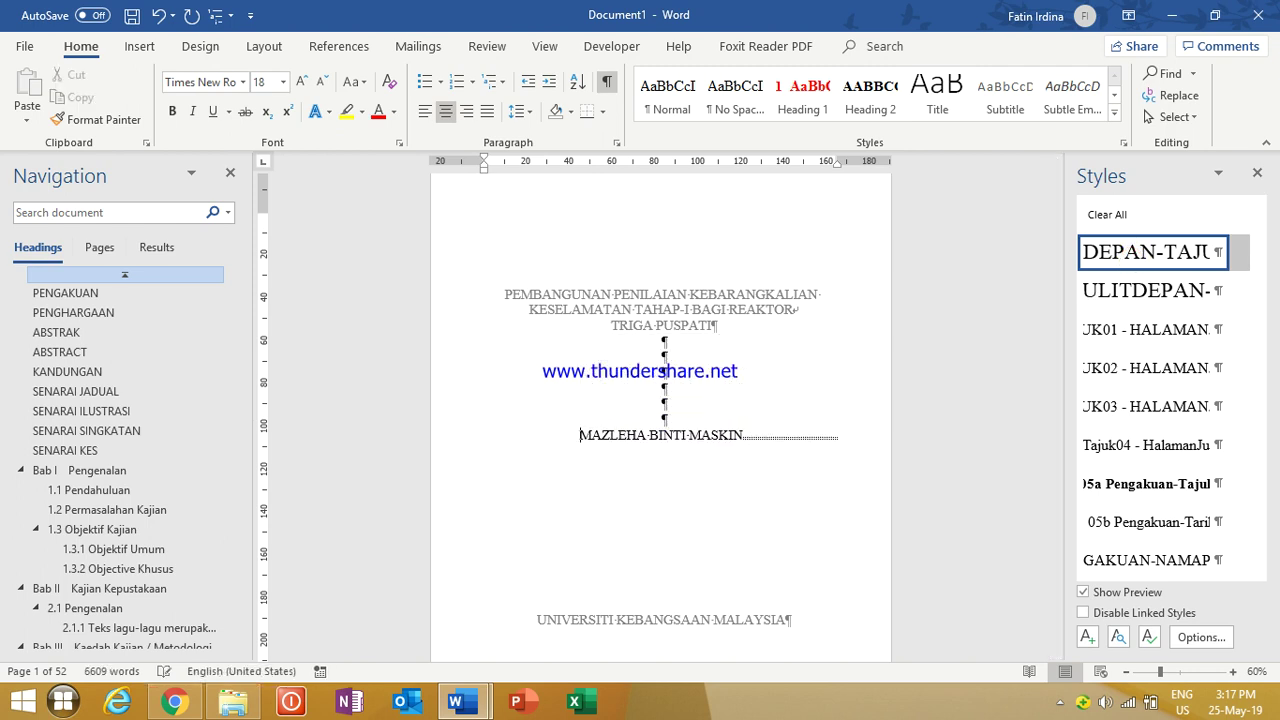
{"action": "key", "text": "Return"}
Step: Justify the empty paragraph before the cover page's section break
{"action": "scroll", "coordinate": [710, 457], "scroll_direction": "down", "scroll_amount": 1}
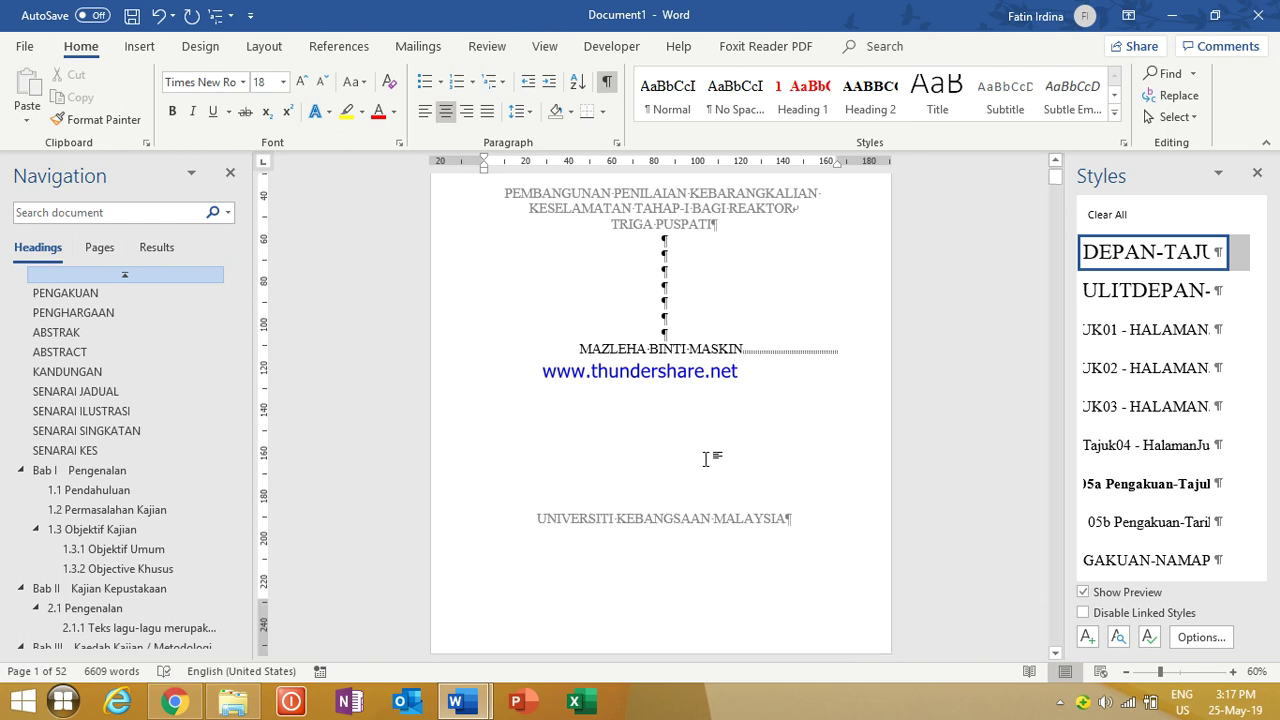
{"action": "scroll", "coordinate": [707, 457], "scroll_direction": "up", "scroll_amount": 2}
{"action": "scroll", "coordinate": [707, 455], "scroll_direction": "down", "scroll_amount": 1}
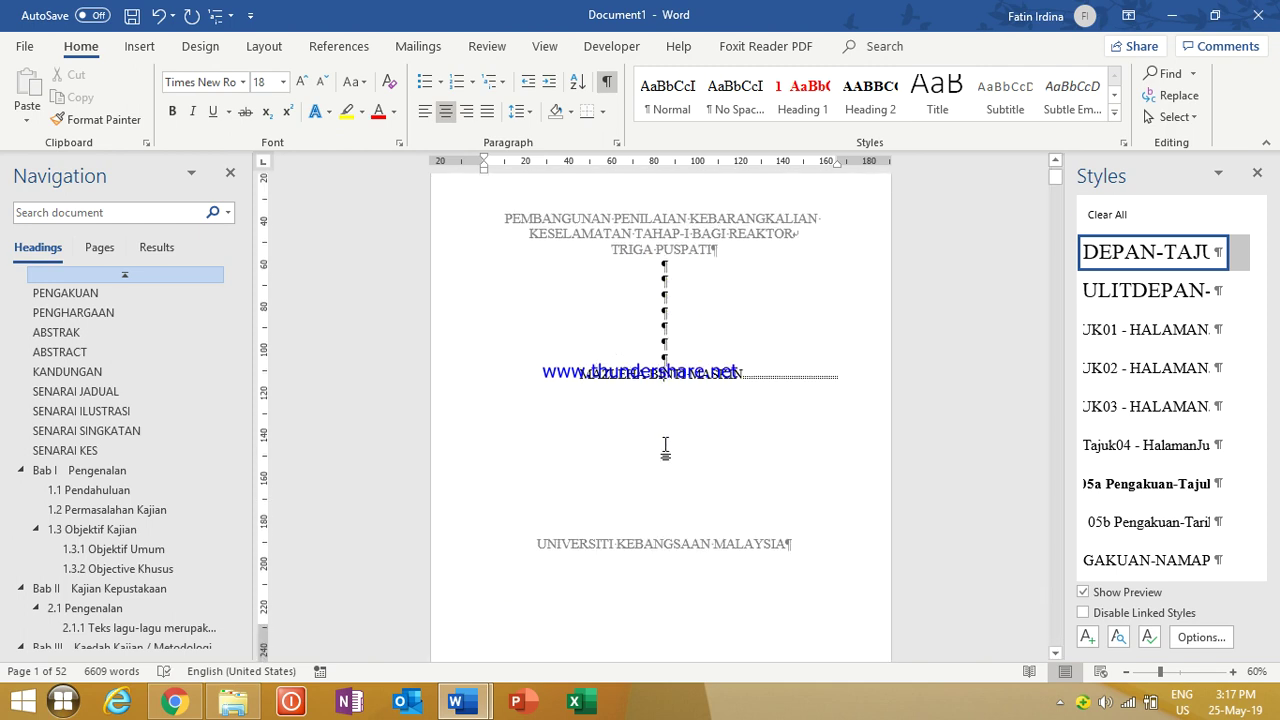
{"action": "left_click", "coordinate": [665, 446]}
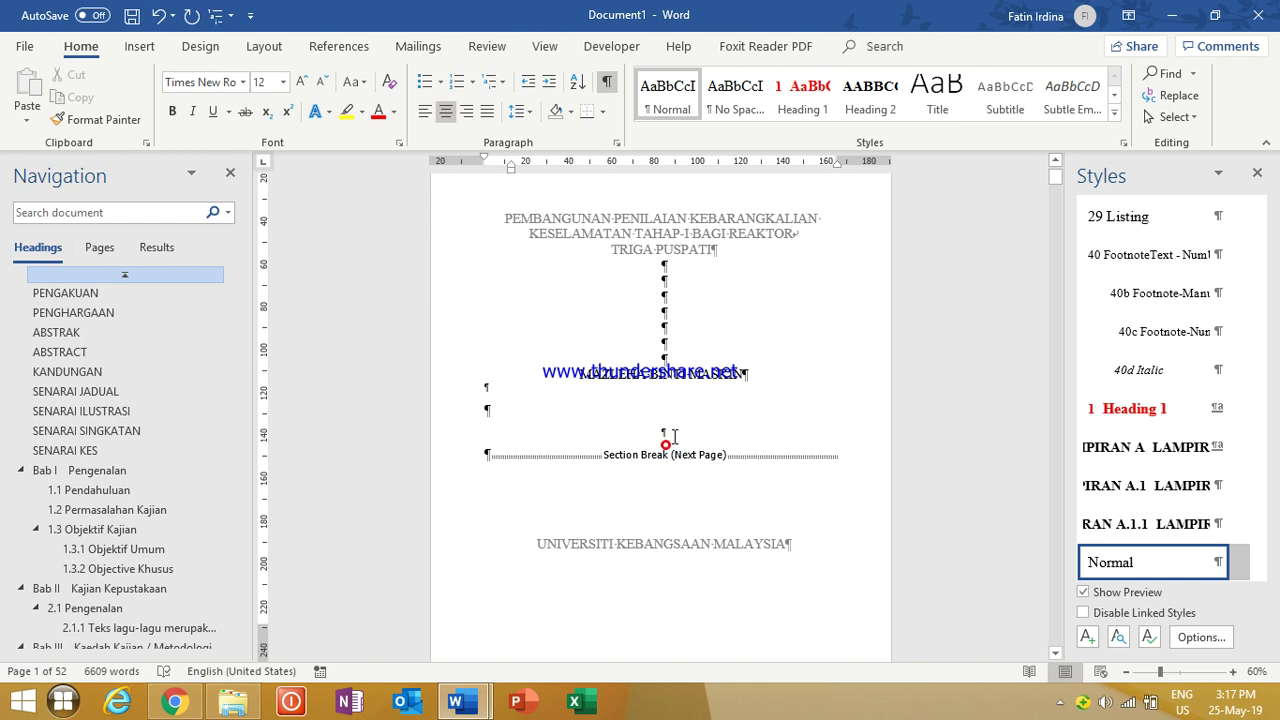
{"action": "key", "text": "ctrl+j"}
{"action": "scroll", "coordinate": [659, 438], "scroll_direction": "down", "scroll_amount": 10}
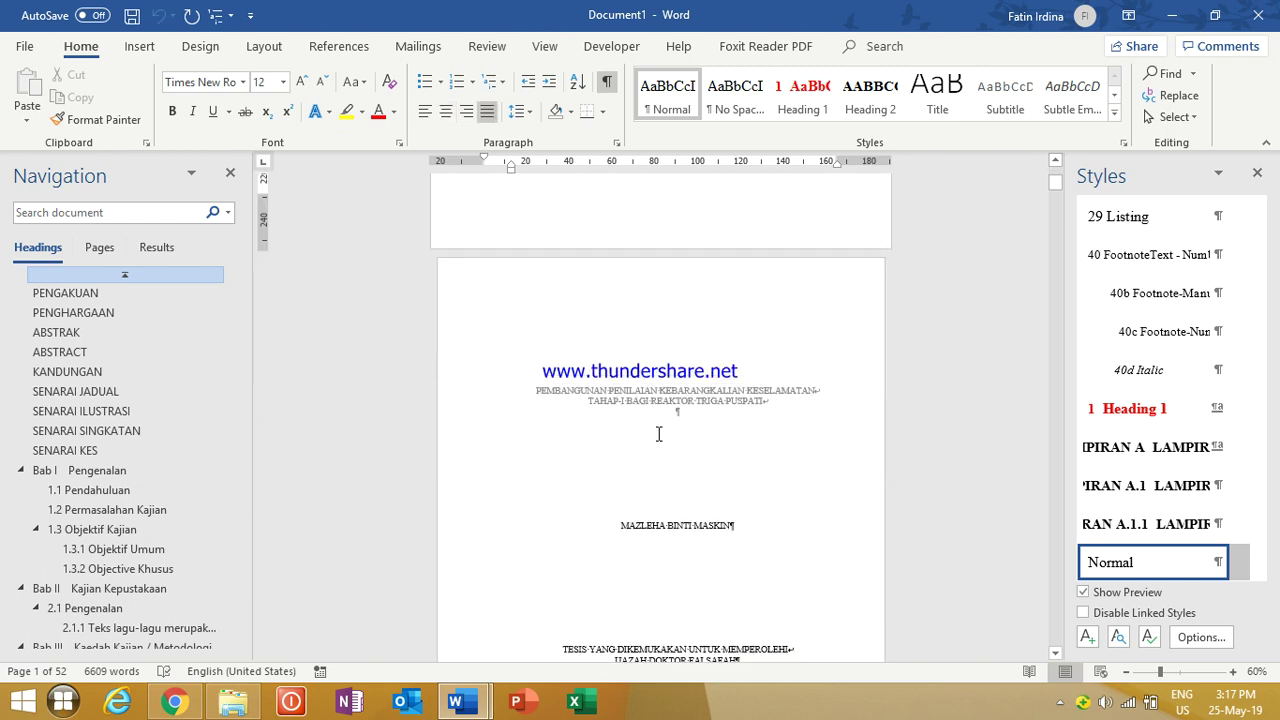
Step: Switch to the UKM template and close its footer editing
{"action": "mouse_move", "coordinate": [458, 700]}
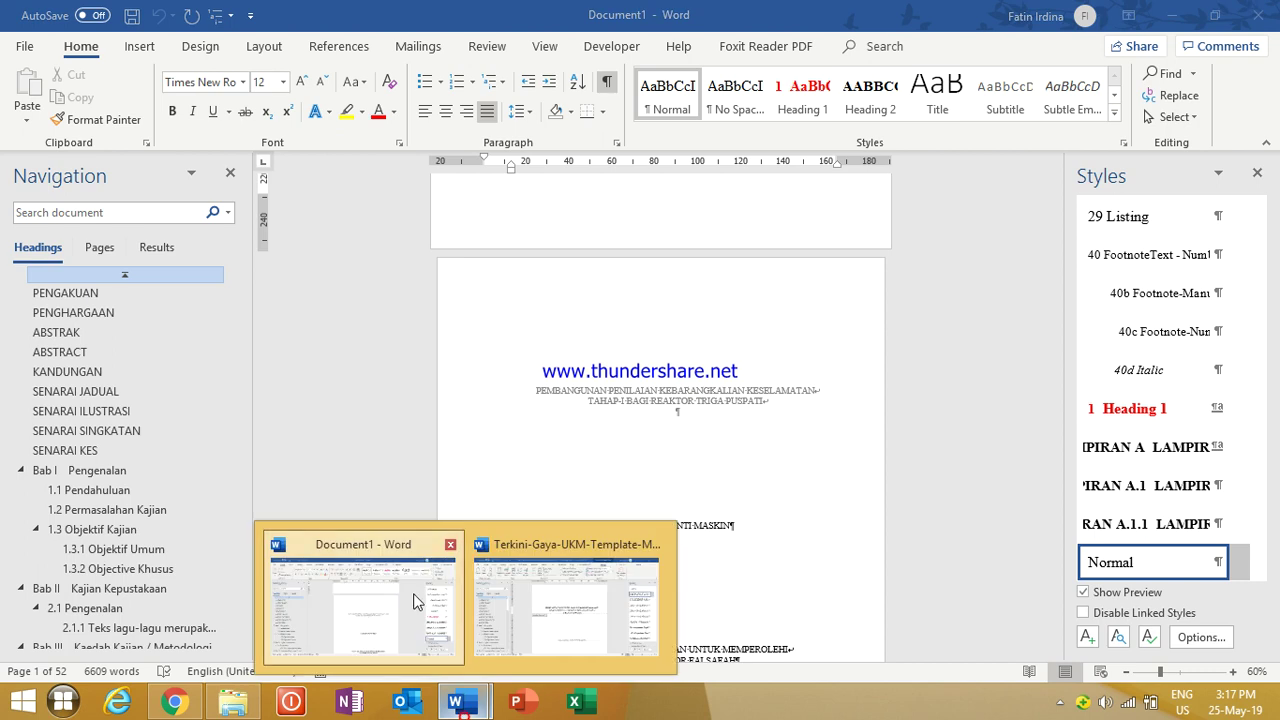
{"action": "left_click", "coordinate": [570, 596]}
{"action": "scroll", "coordinate": [659, 520], "scroll_direction": "down", "scroll_amount": 8}
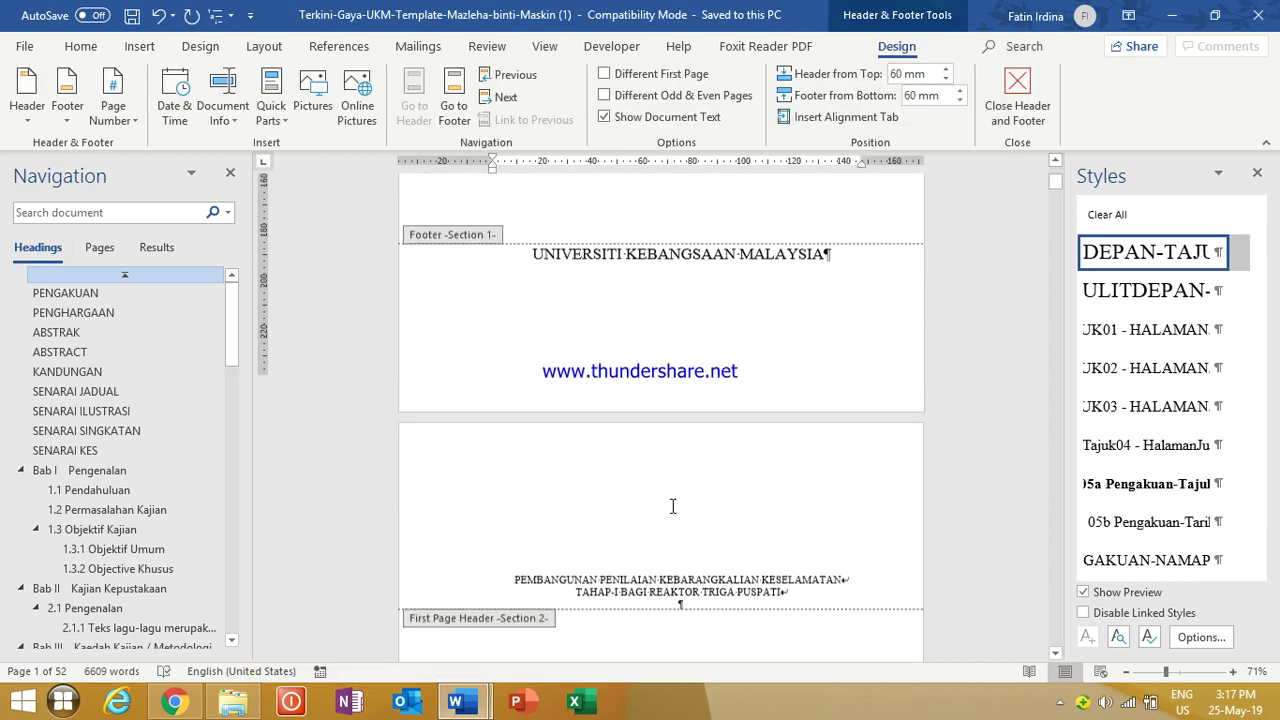
{"action": "scroll", "coordinate": [631, 510], "scroll_direction": "down", "scroll_amount": 5}
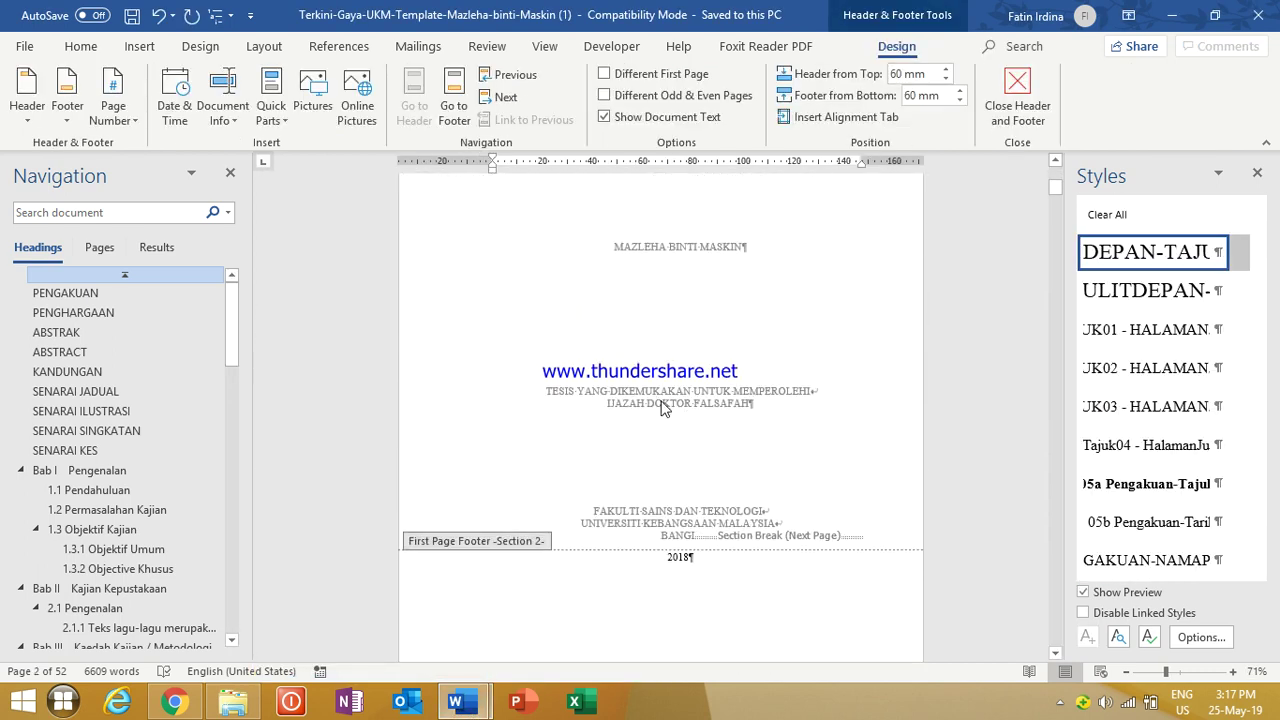
{"action": "scroll", "coordinate": [662, 408], "scroll_direction": "down", "scroll_amount": 4}
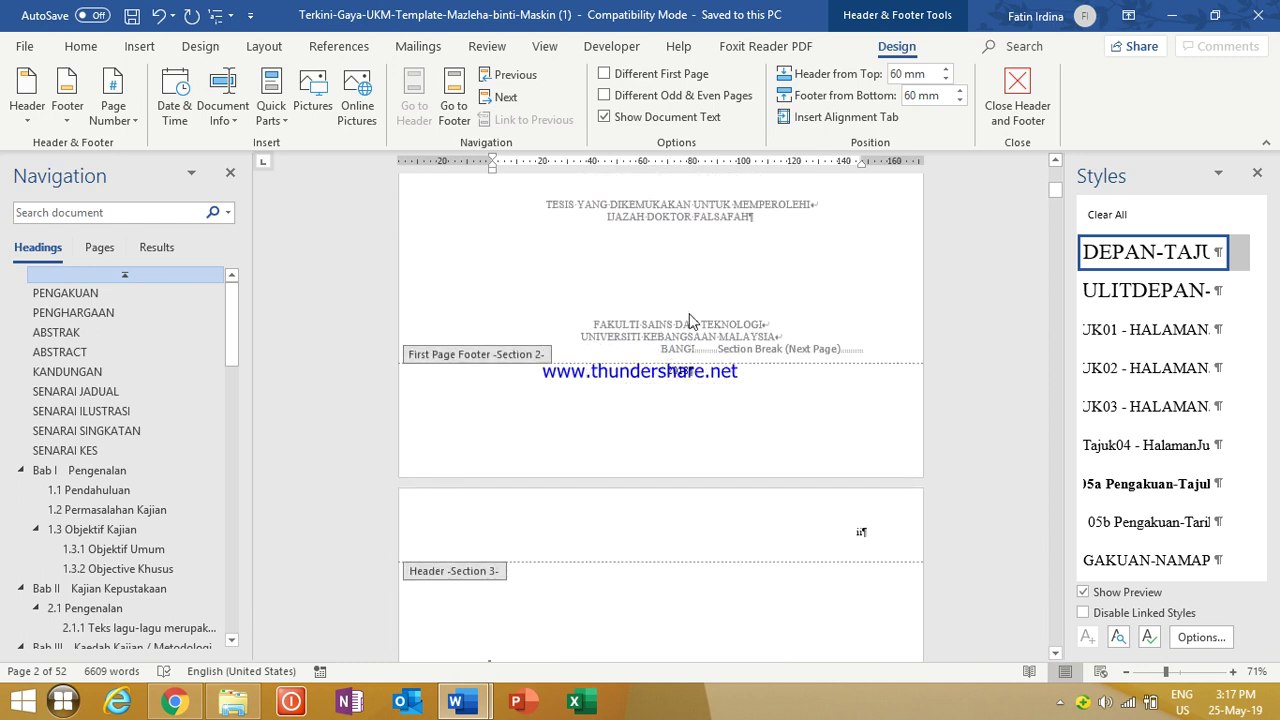
{"action": "scroll", "coordinate": [681, 268], "scroll_direction": "up", "scroll_amount": 3}
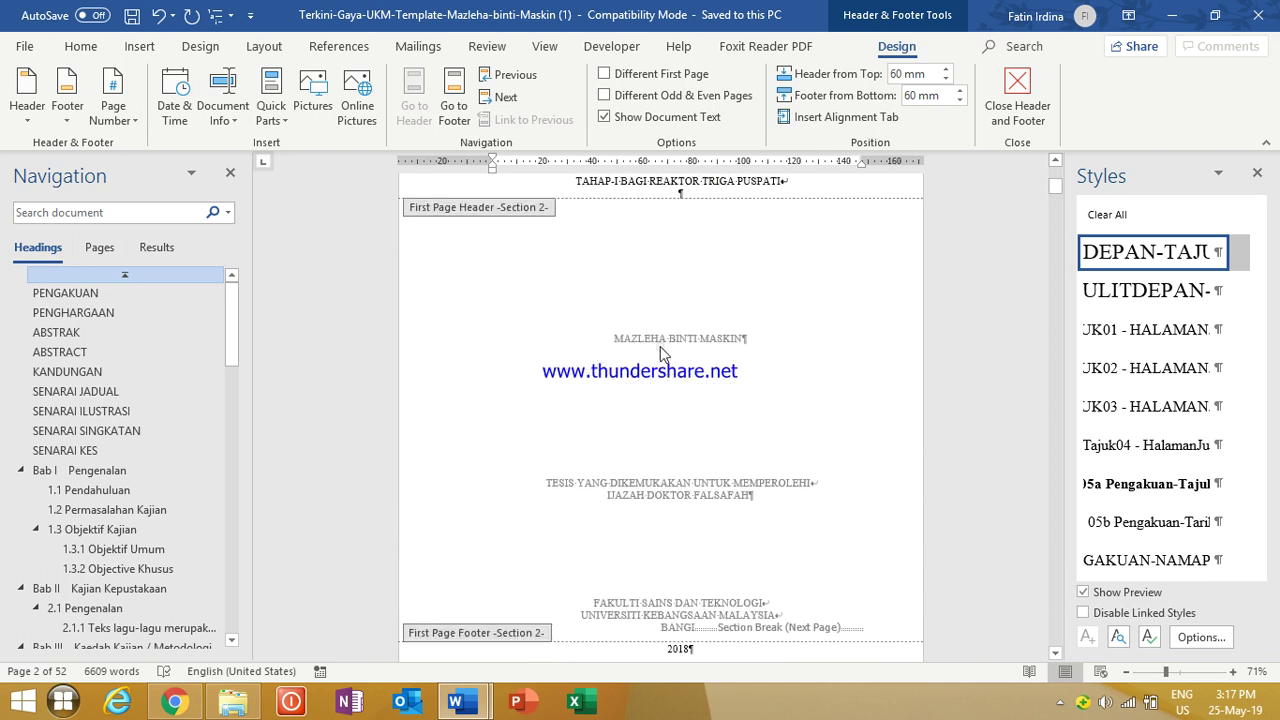
{"action": "left_click", "coordinate": [650, 345]}
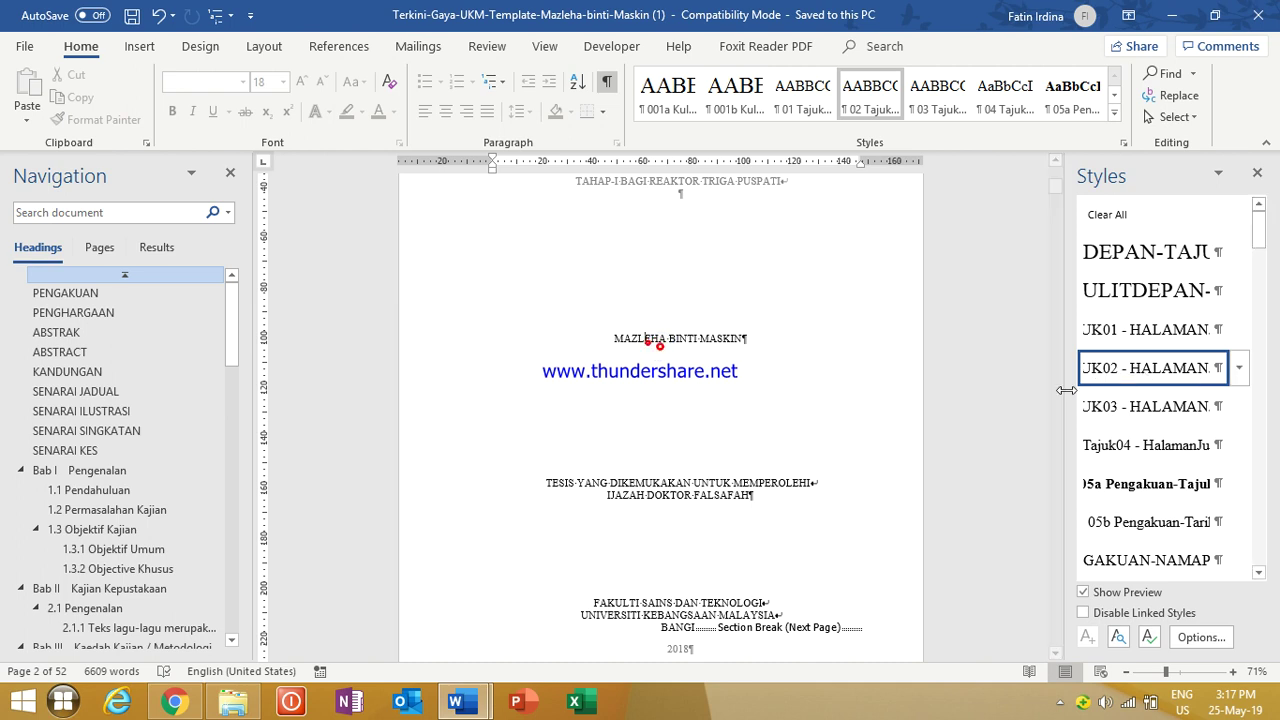
Step: Check the thesis statement and PENGAKUAN heading styles, then return to Document1
{"action": "left_click", "coordinate": [632, 500]}
{"action": "scroll", "coordinate": [660, 515], "scroll_direction": "down", "scroll_amount": 2}
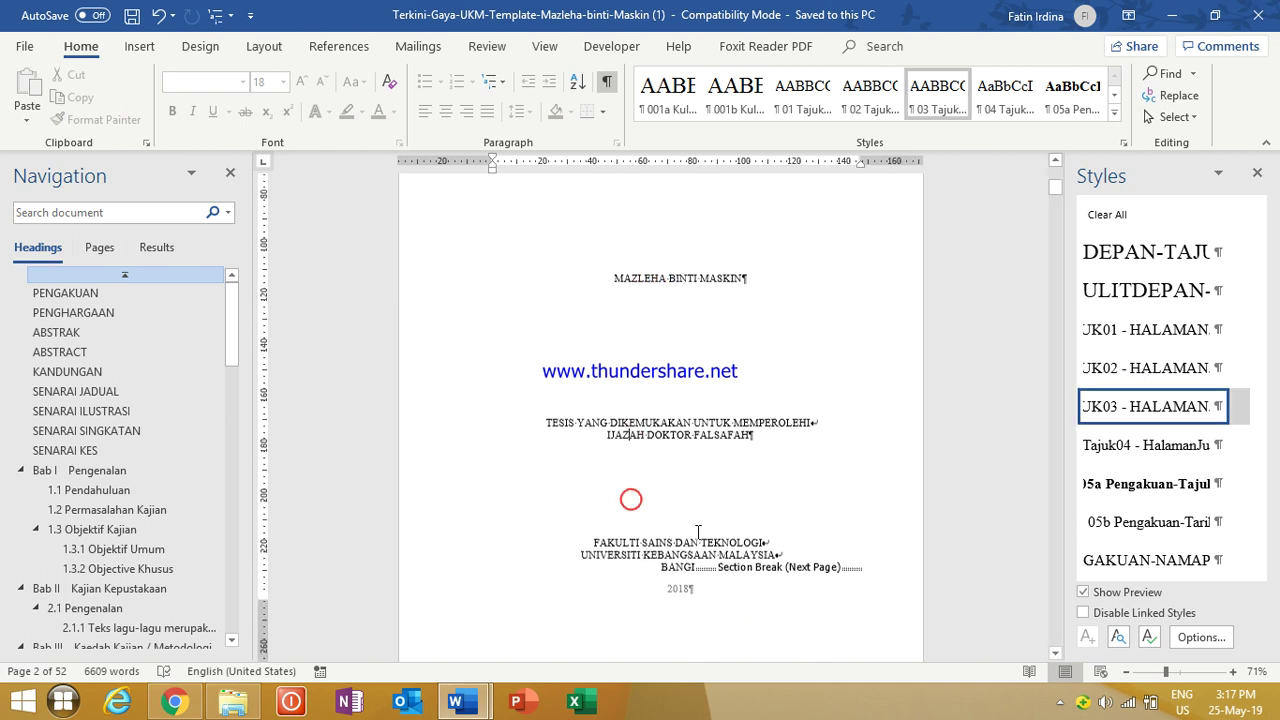
{"action": "scroll", "coordinate": [570, 570], "scroll_direction": "down", "scroll_amount": 5}
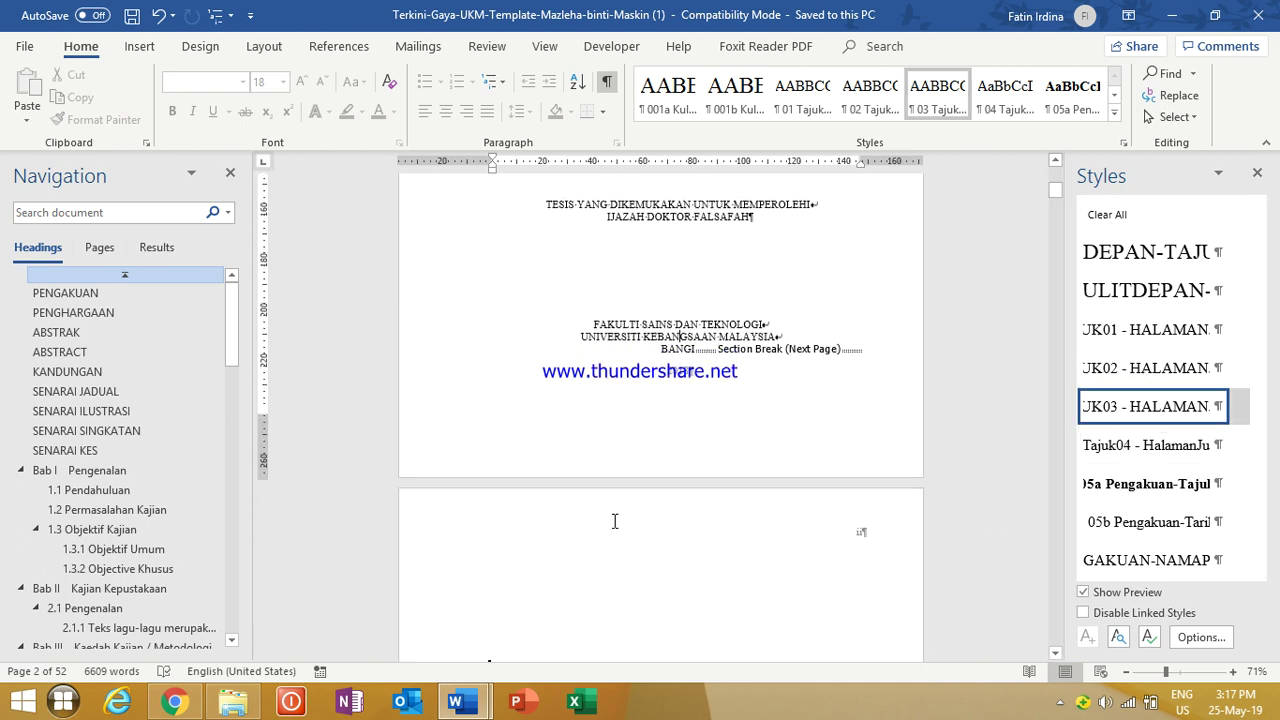
{"action": "scroll", "coordinate": [757, 450], "scroll_direction": "down", "scroll_amount": 10}
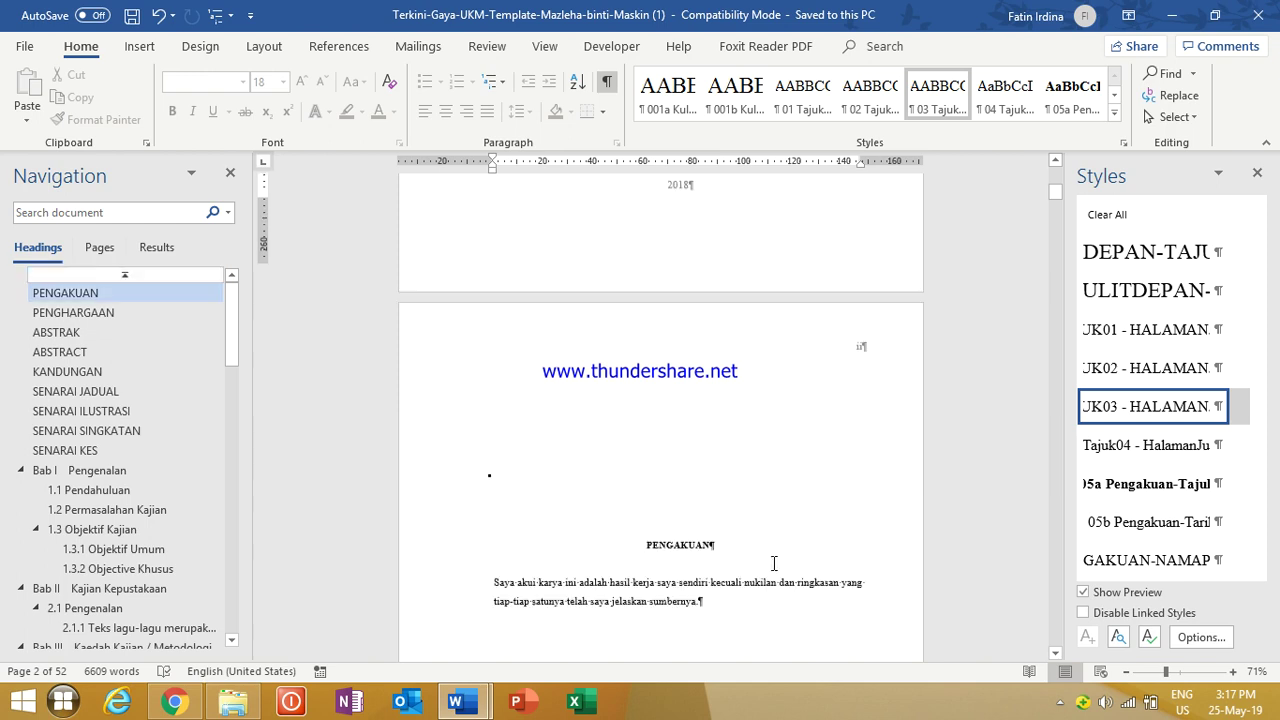
{"action": "left_click", "coordinate": [594, 440]}
{"action": "scroll", "coordinate": [654, 408], "scroll_direction": "up", "scroll_amount": 4}
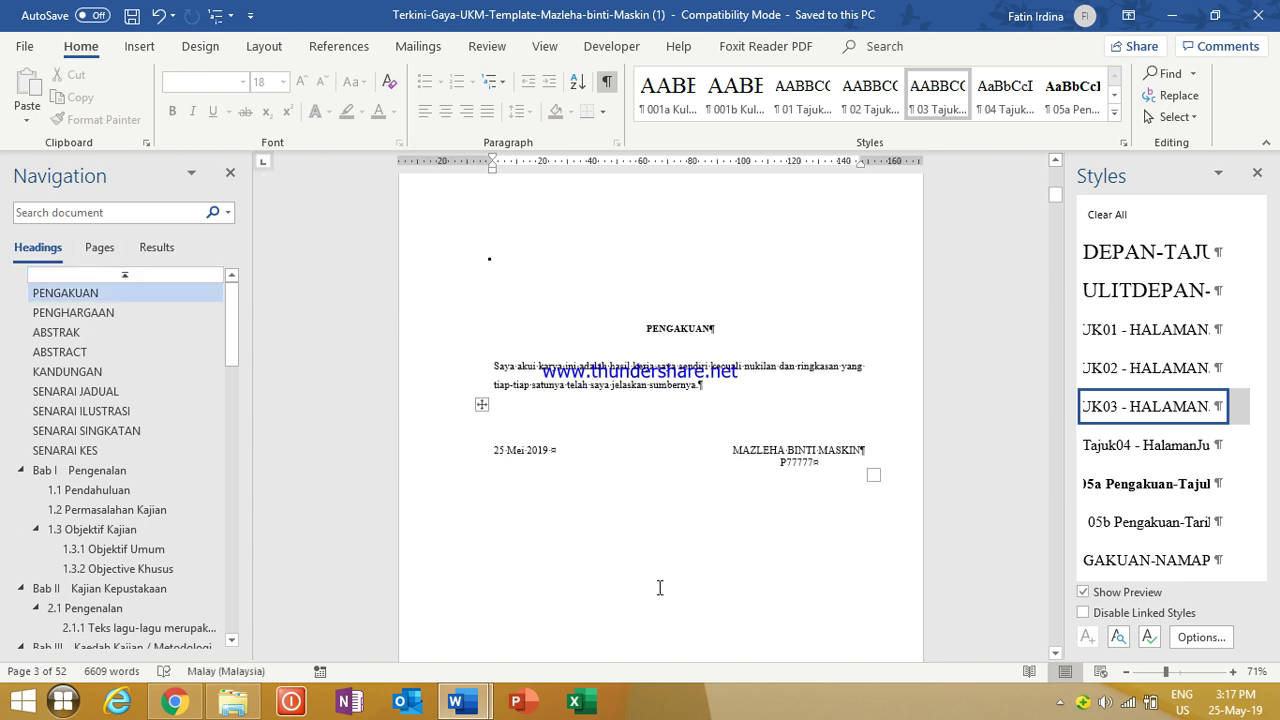
{"action": "left_click", "coordinate": [660, 324]}
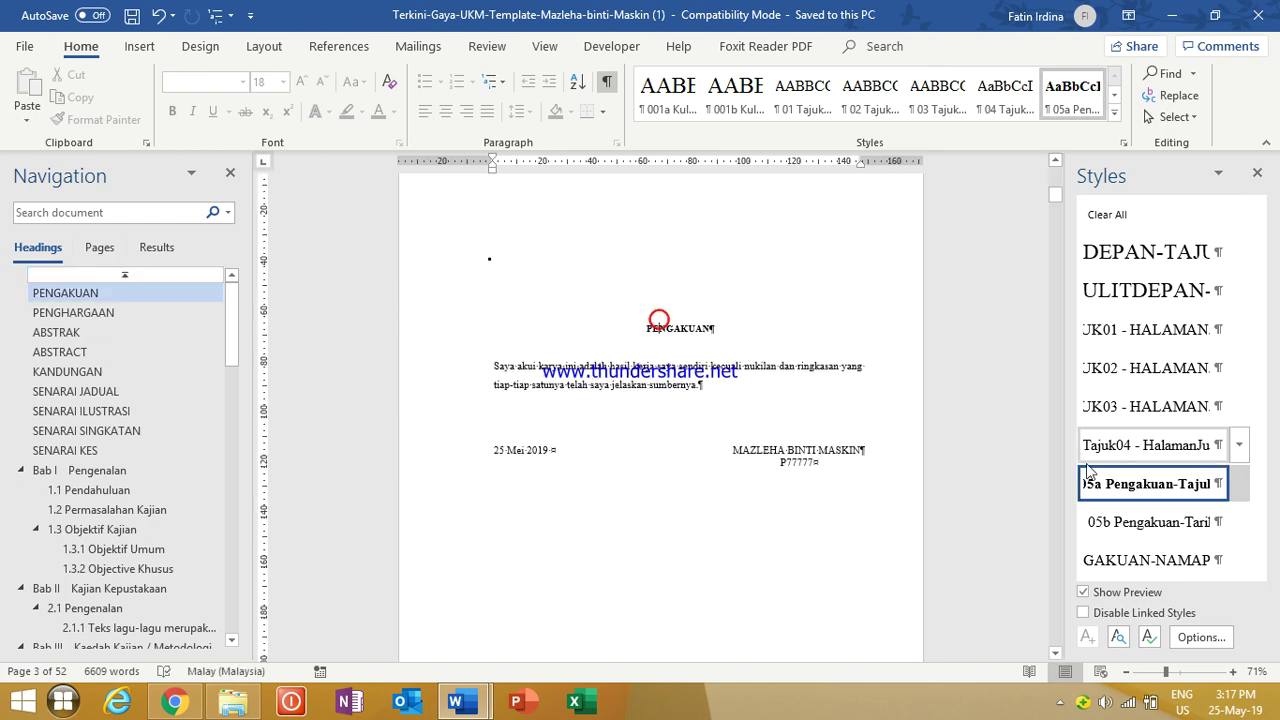
{"action": "mouse_move", "coordinate": [464, 708]}
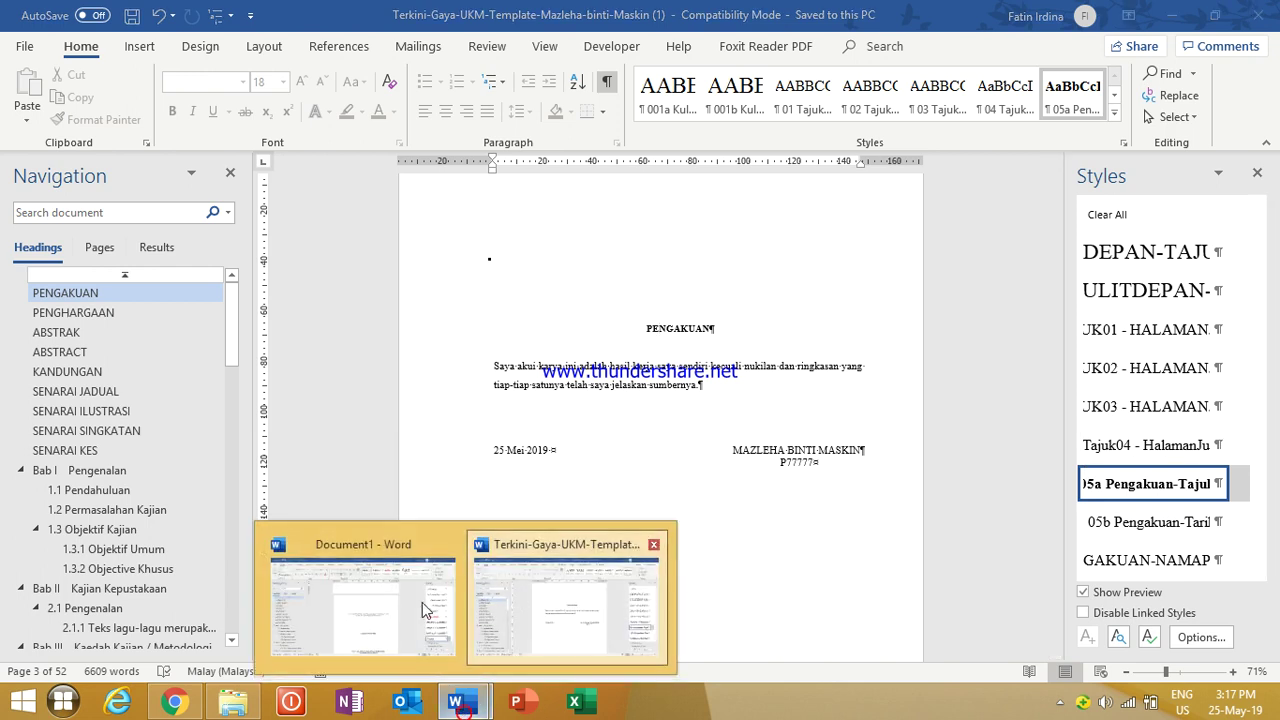
{"action": "left_click", "coordinate": [365, 604]}
{"action": "scroll", "coordinate": [656, 528], "scroll_direction": "down", "scroll_amount": 12}
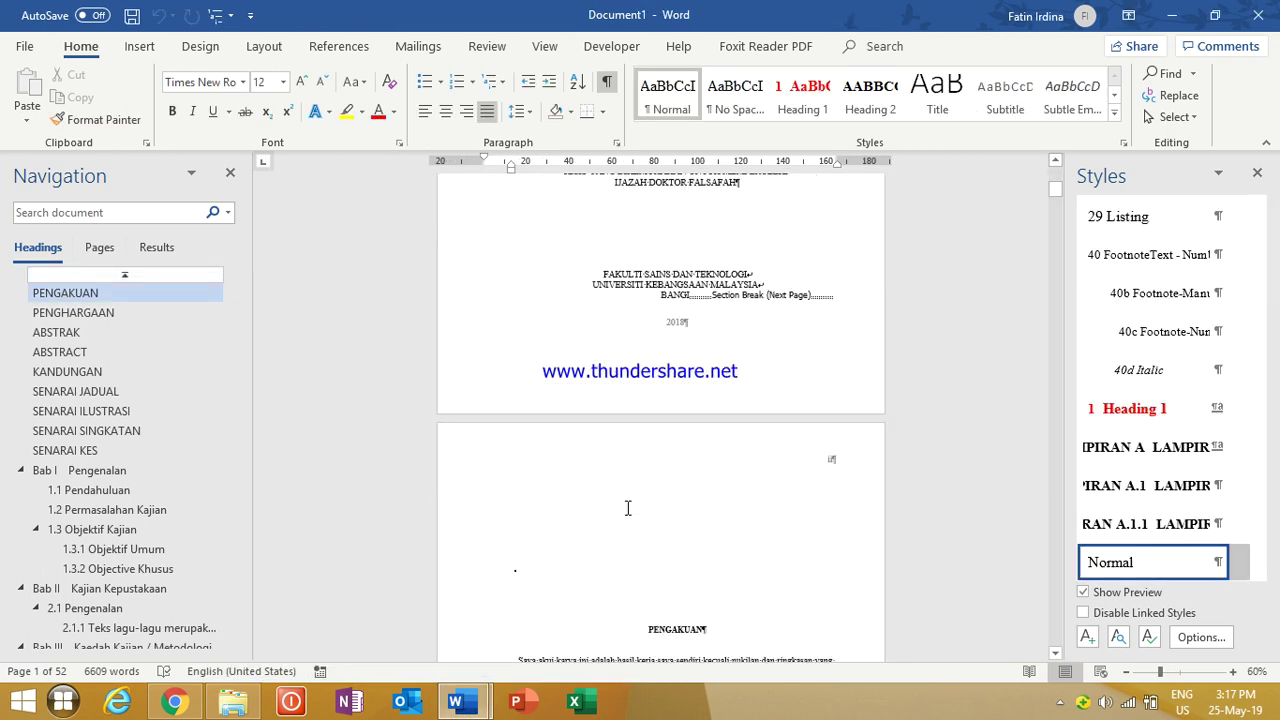
Step: Widen the Styles pane and check styles of the PENGAKUAN heading, date and student number line
{"action": "left_click", "coordinate": [648, 449]}
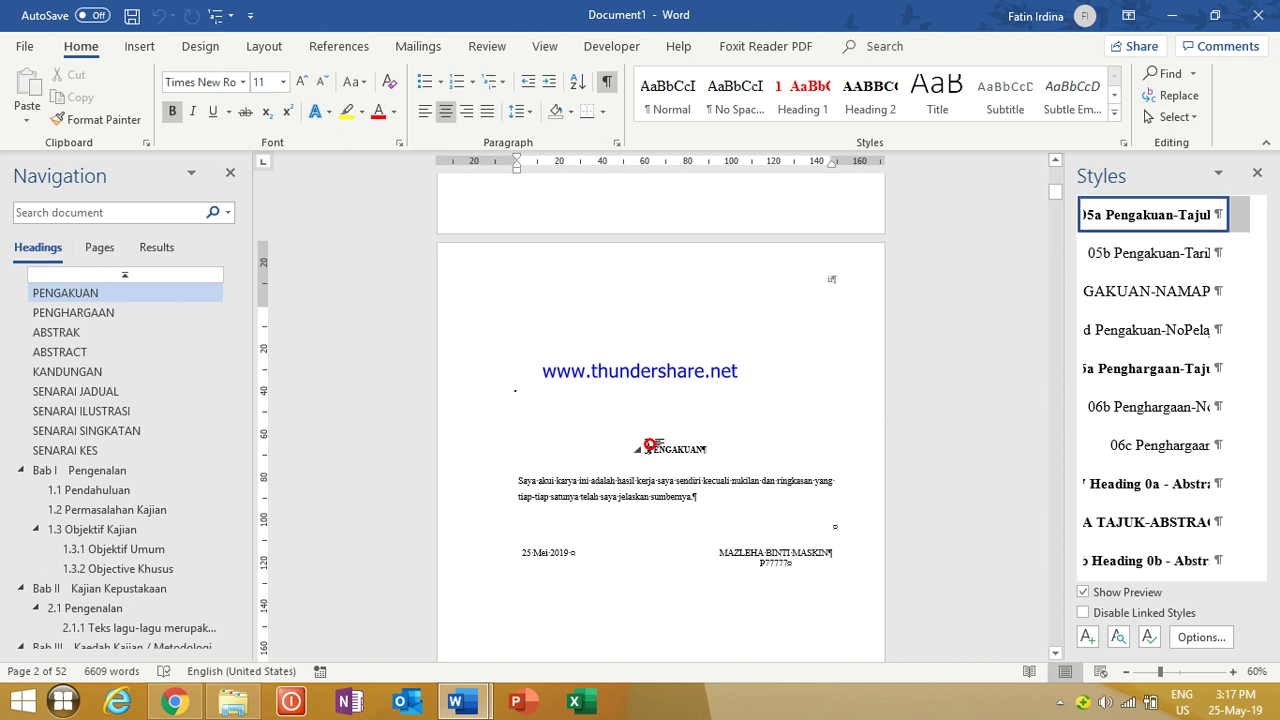
{"action": "double_click", "coordinate": [722, 450]}
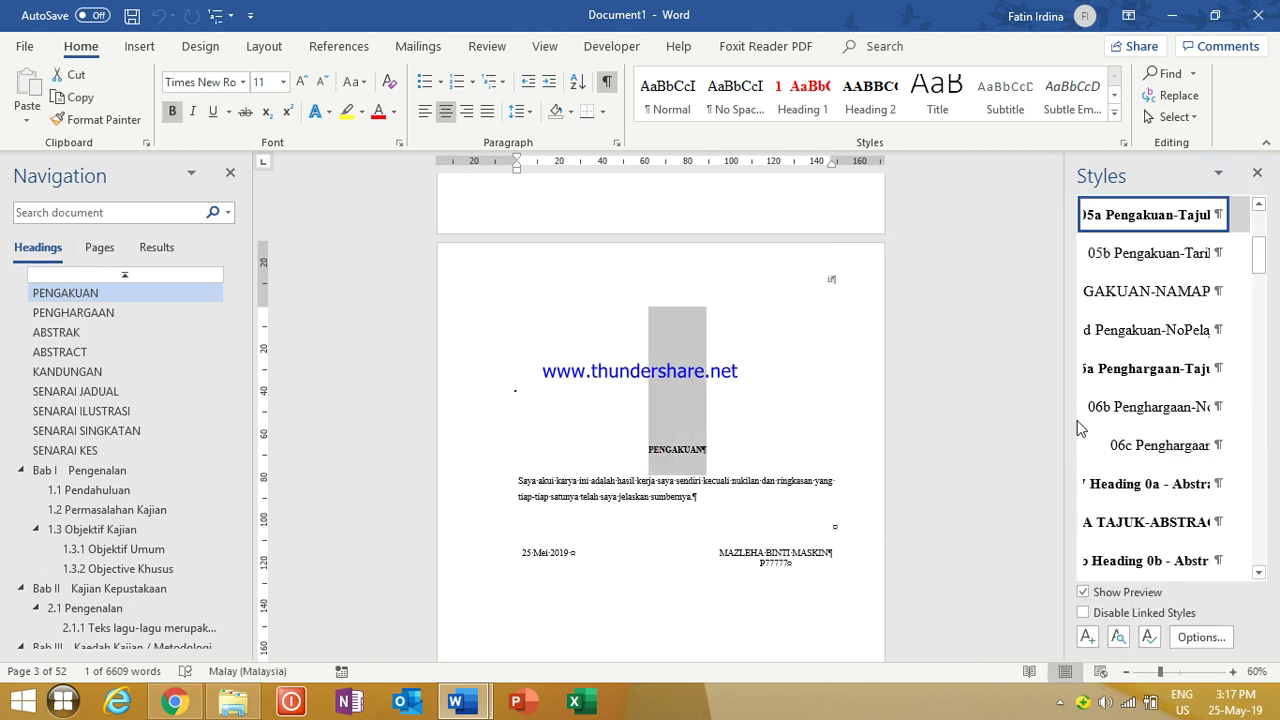
{"action": "left_click_drag", "start_coordinate": [1069, 423], "coordinate": [1030, 424]}
{"action": "scroll", "coordinate": [685, 486], "scroll_direction": "down", "scroll_amount": 3}
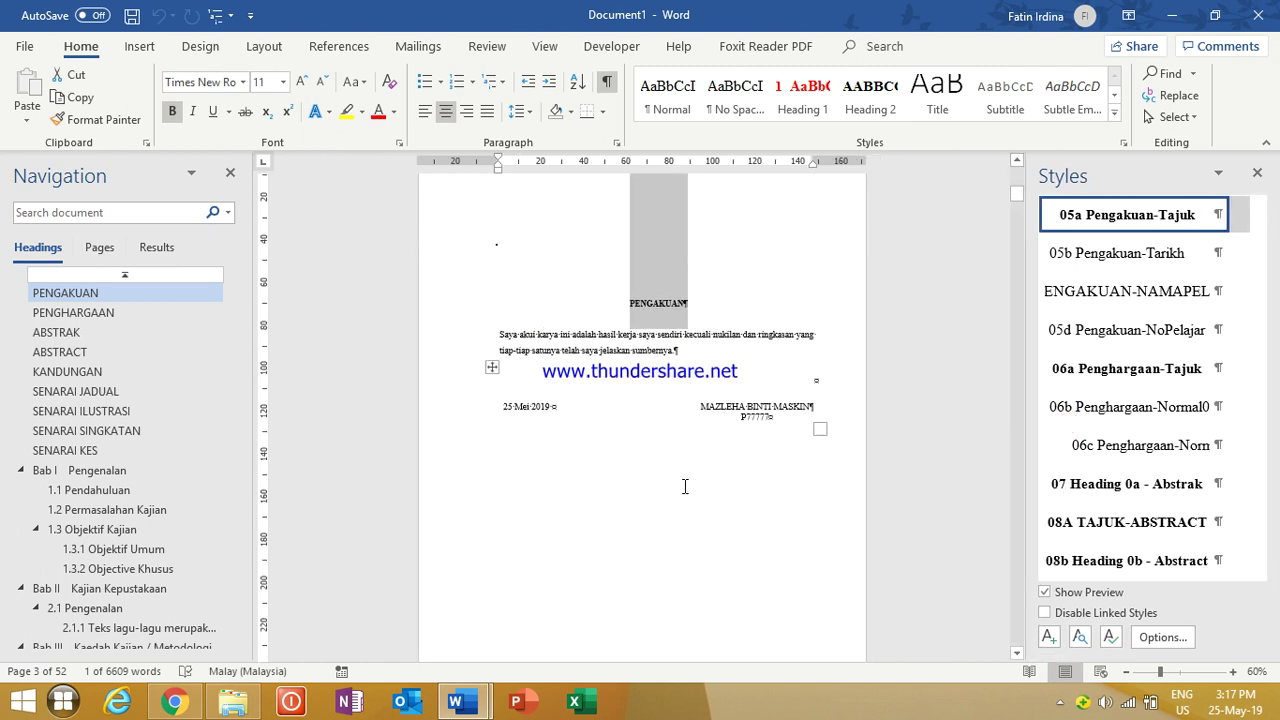
{"action": "scroll", "coordinate": [685, 486], "scroll_direction": "down", "scroll_amount": 2}
{"action": "triple_click", "coordinate": [540, 301]}
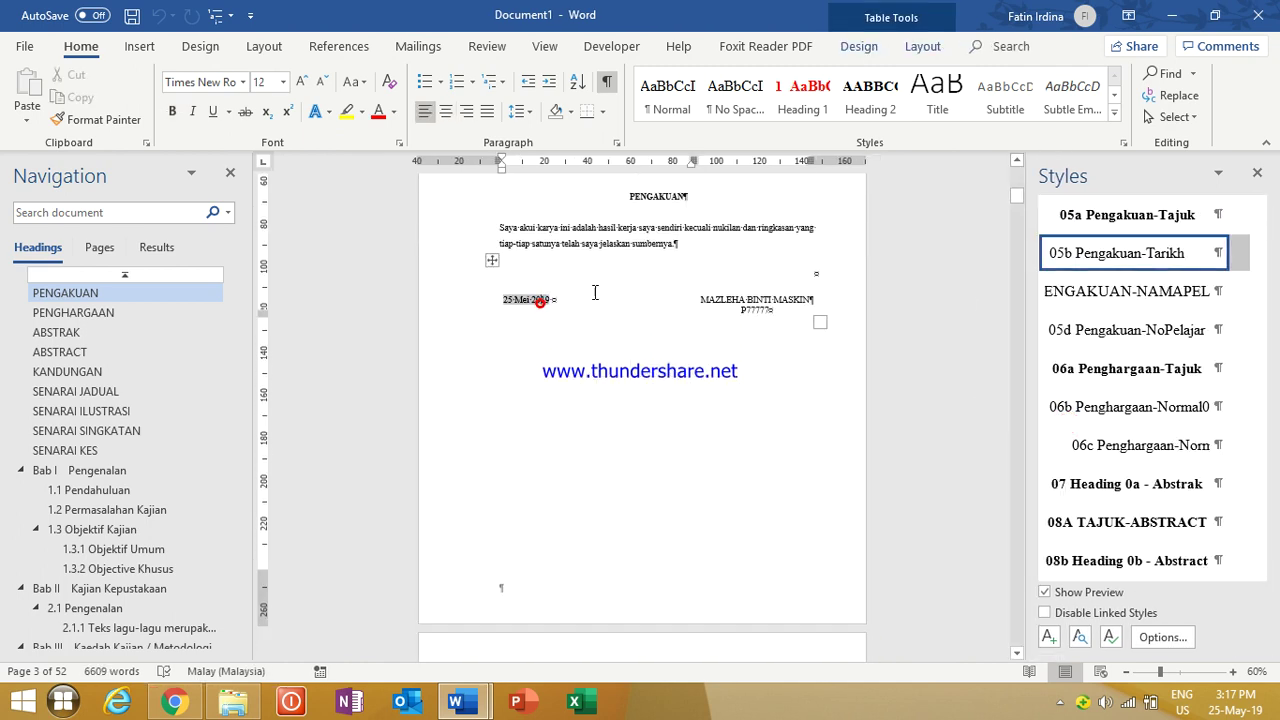
{"action": "left_click", "coordinate": [768, 310]}
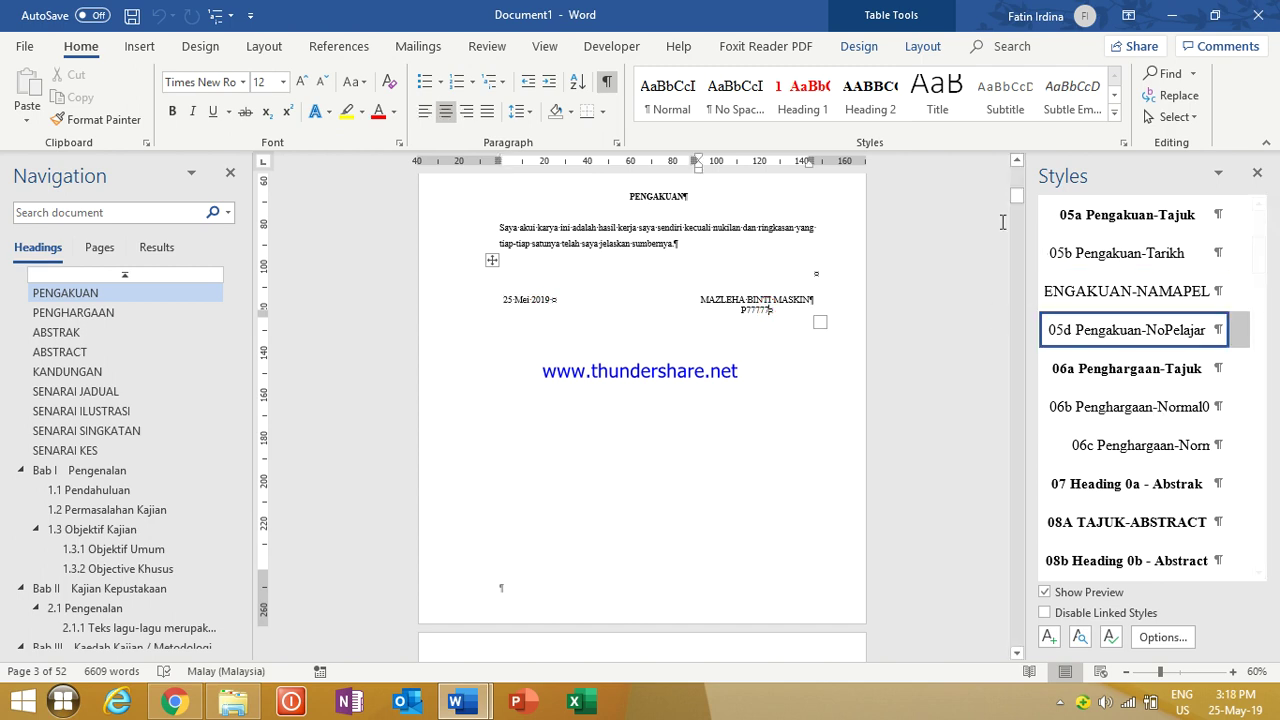
Step: Check the PENGHARGAAN heading and paragraph styles (06b Penghargaan-Normal0, 06c)
{"action": "scroll", "coordinate": [520, 510], "scroll_direction": "down", "scroll_amount": 6}
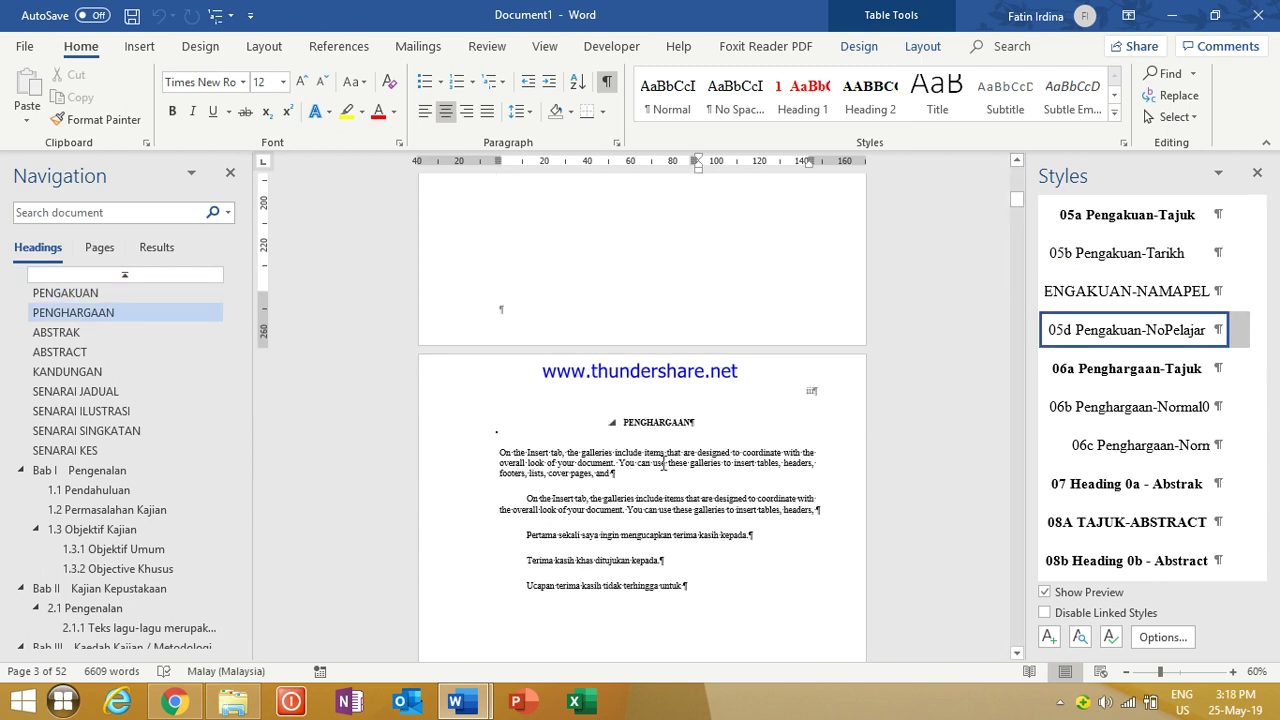
{"action": "left_click", "coordinate": [655, 424]}
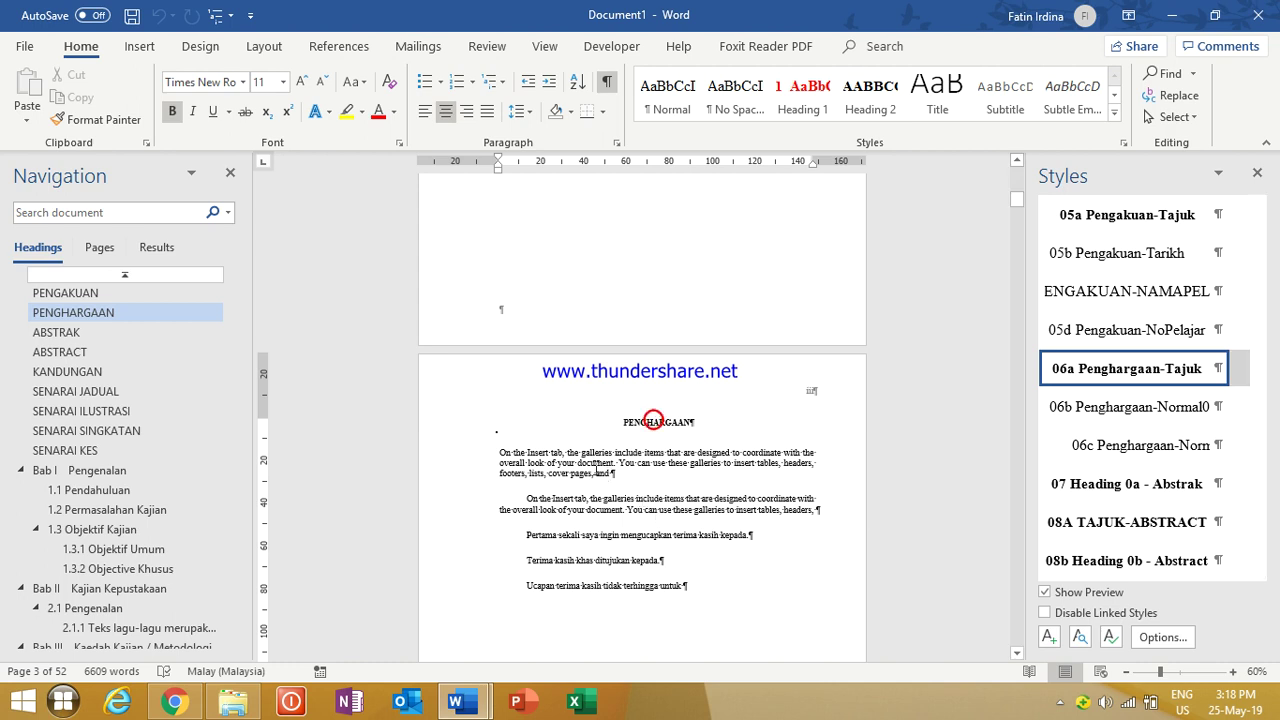
{"action": "left_click", "coordinate": [591, 466]}
{"action": "triple_click", "coordinate": [578, 462]}
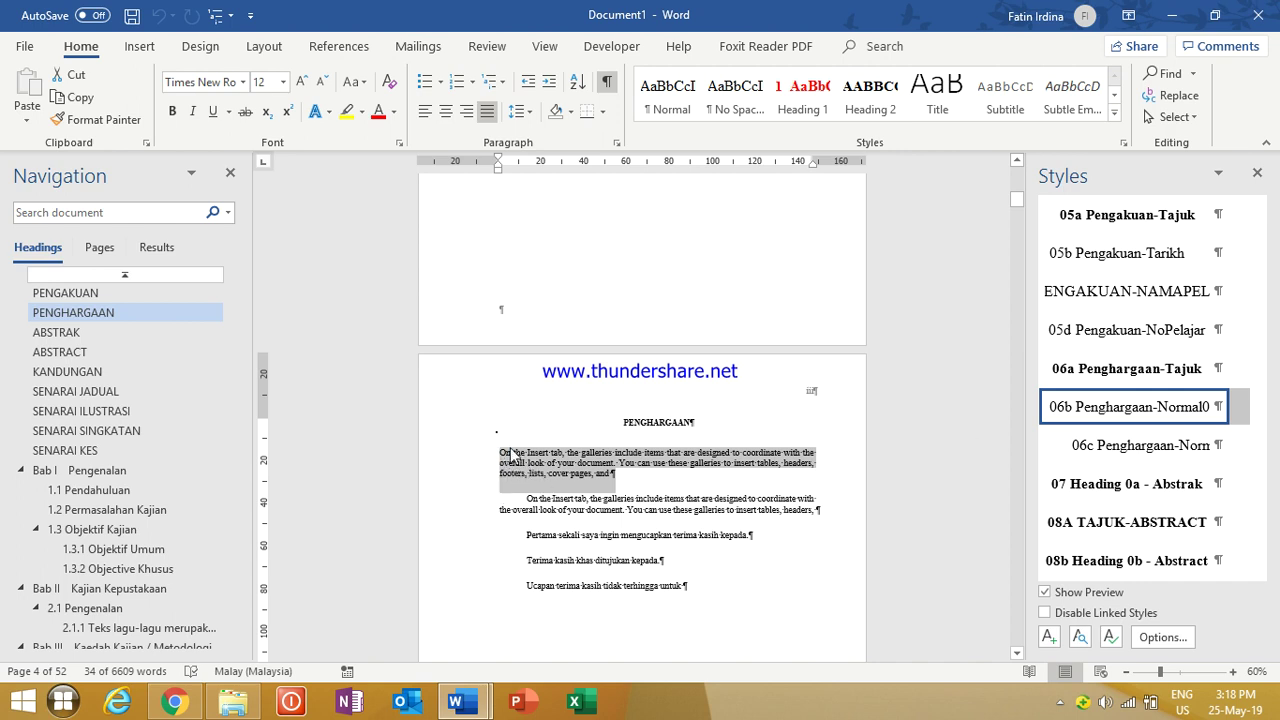
{"action": "left_click", "coordinate": [532, 506]}
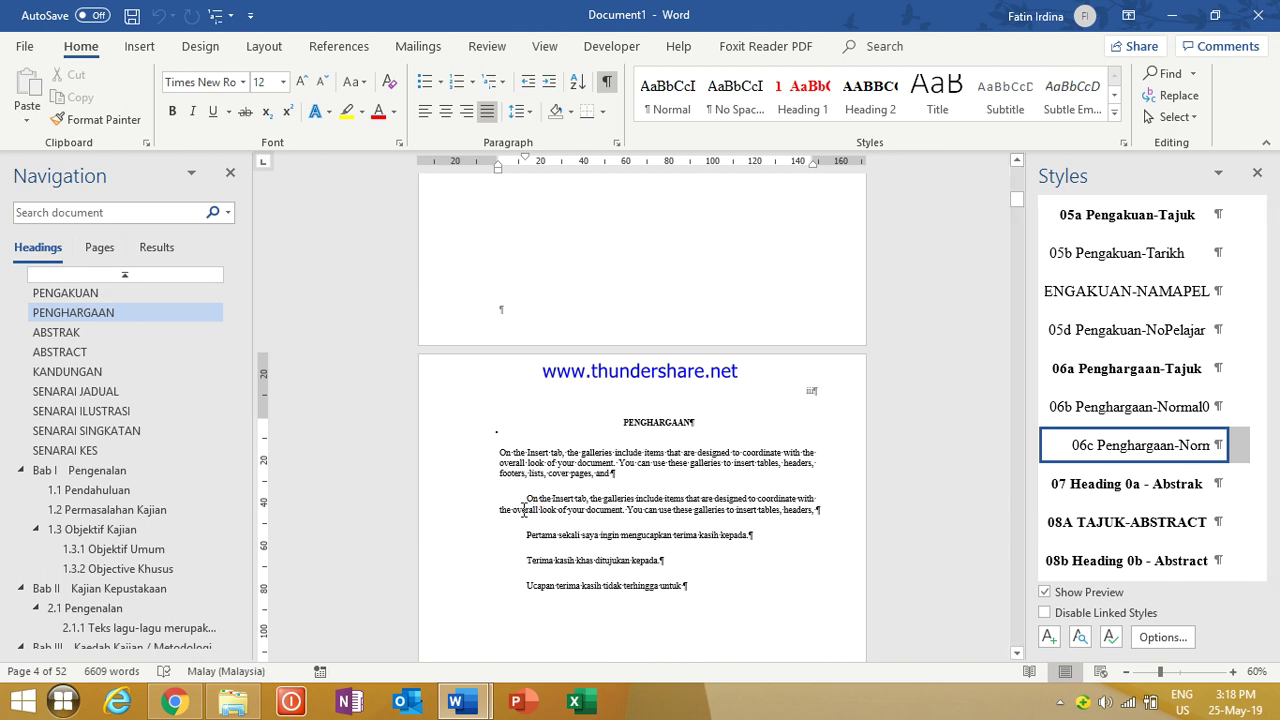
{"action": "left_click_drag", "start_coordinate": [498, 492], "coordinate": [497, 476]}
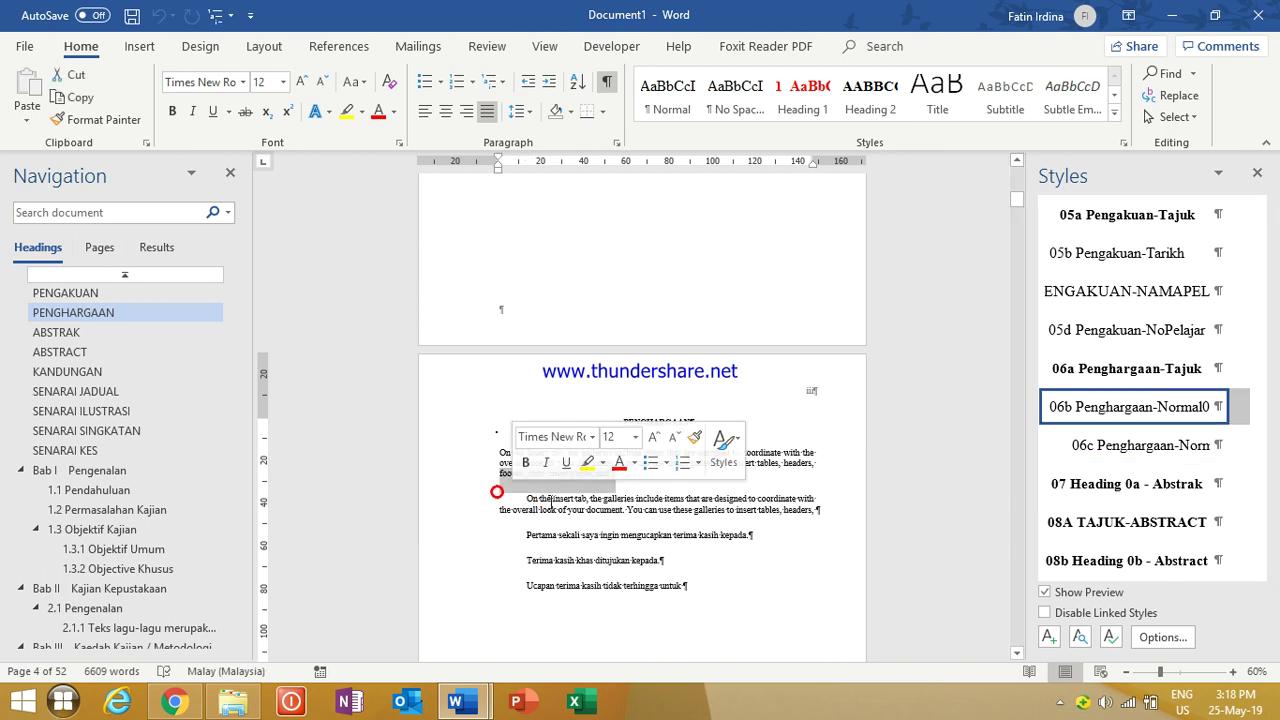
{"action": "left_click", "coordinate": [492, 491]}
{"action": "scroll", "coordinate": [575, 541], "scroll_direction": "down", "scroll_amount": 1}
Step: Check the styles of the ABSTRAK heading and its Malay abstract body text
{"action": "scroll", "coordinate": [575, 418], "scroll_direction": "down", "scroll_amount": 10}
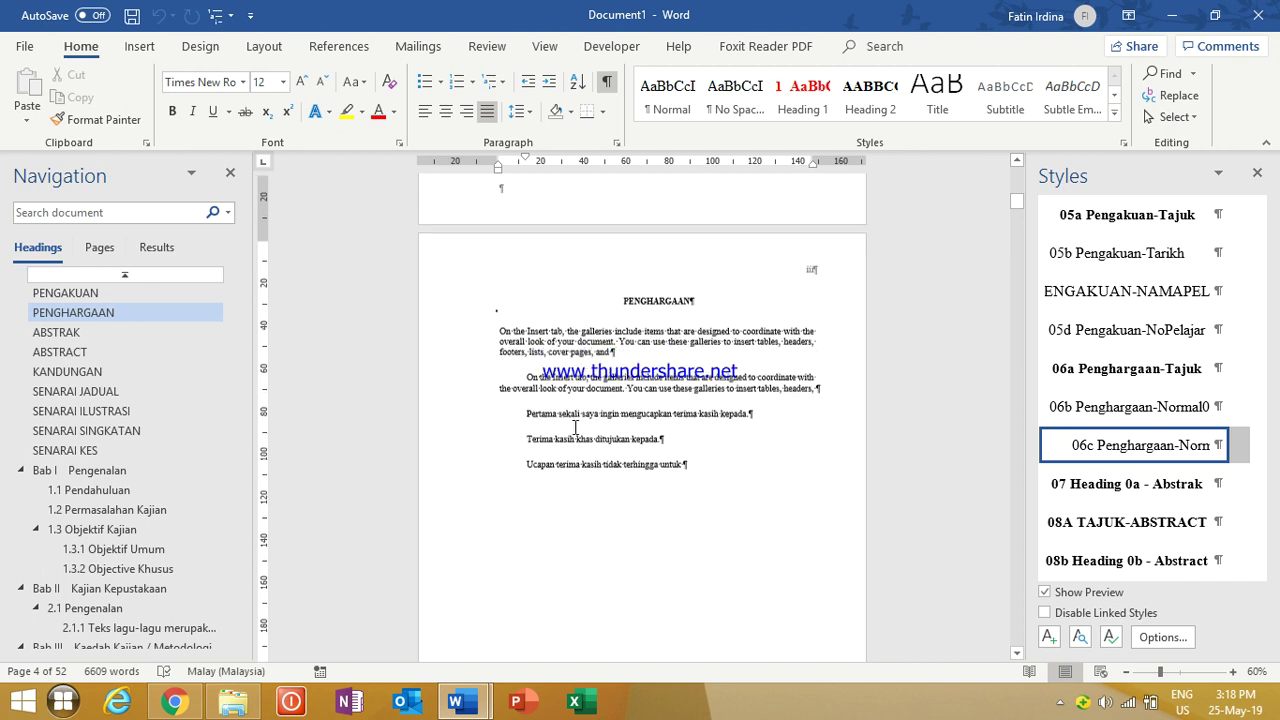
{"action": "scroll", "coordinate": [644, 422], "scroll_direction": "down", "scroll_amount": 5}
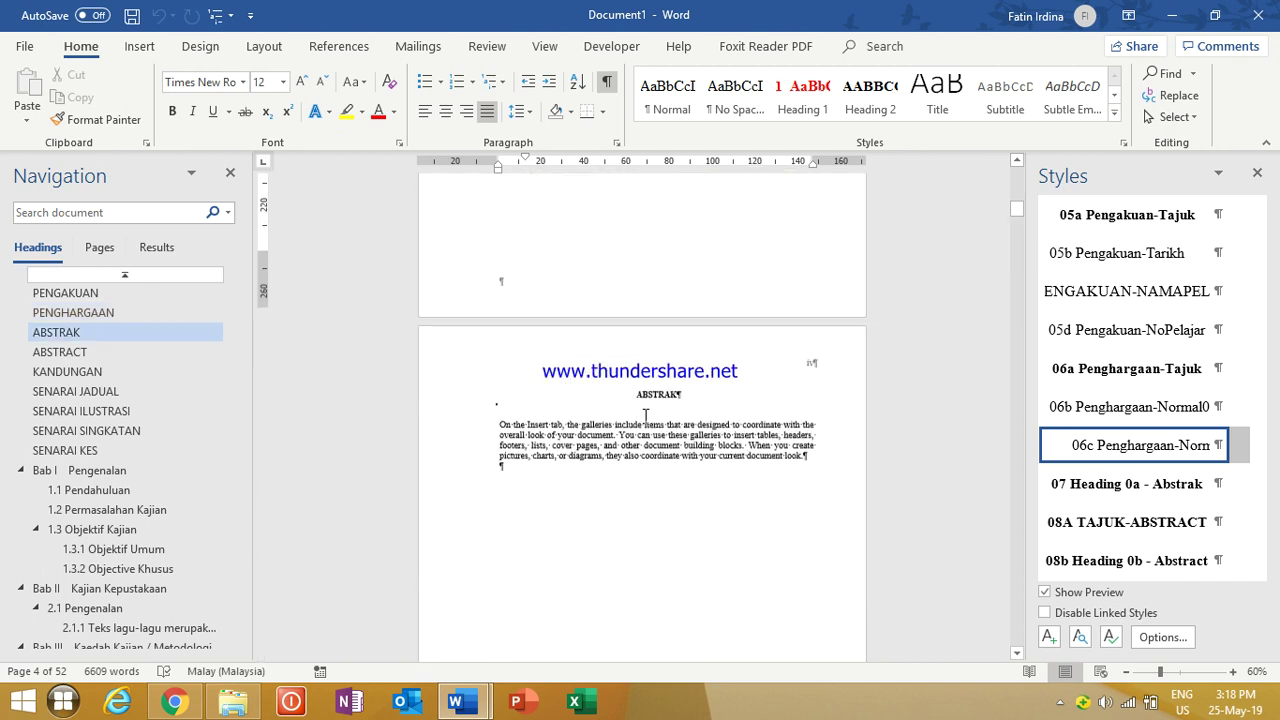
{"action": "left_click", "coordinate": [663, 385]}
{"action": "left_click", "coordinate": [655, 422]}
{"action": "scroll", "coordinate": [655, 422], "scroll_direction": "down", "scroll_amount": 5}
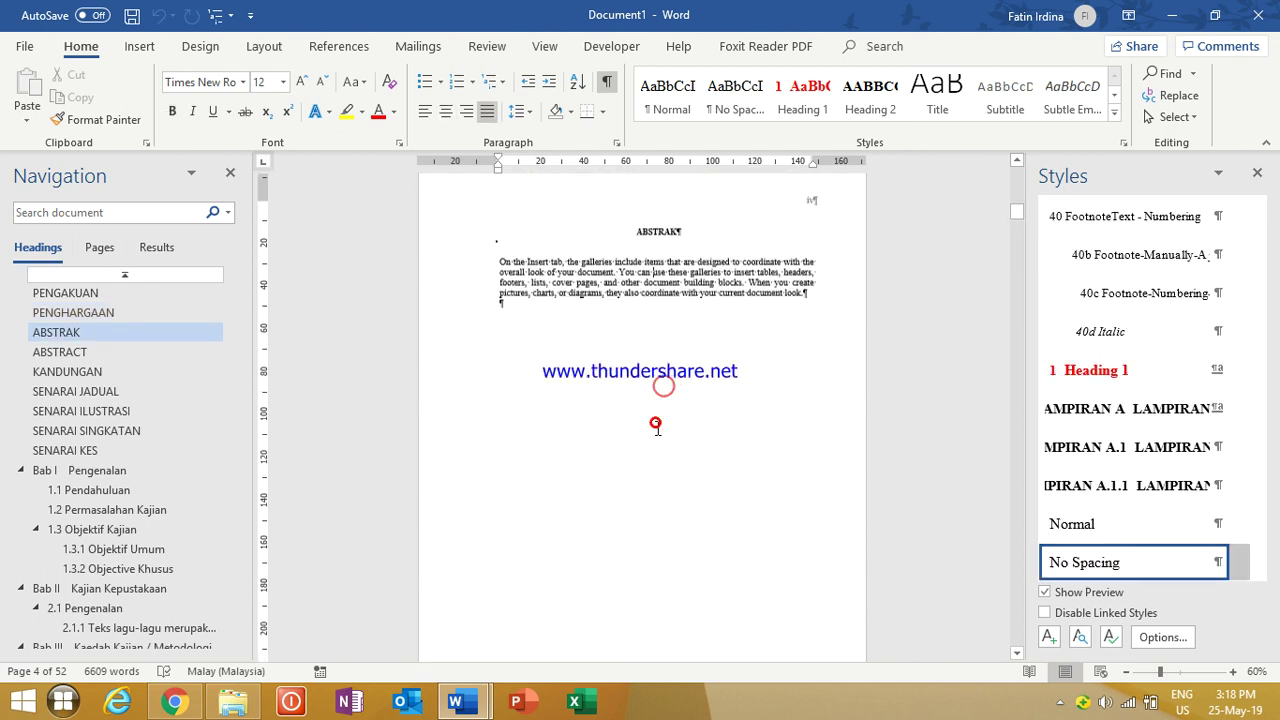
{"action": "scroll", "coordinate": [654, 429], "scroll_direction": "up", "scroll_amount": 4}
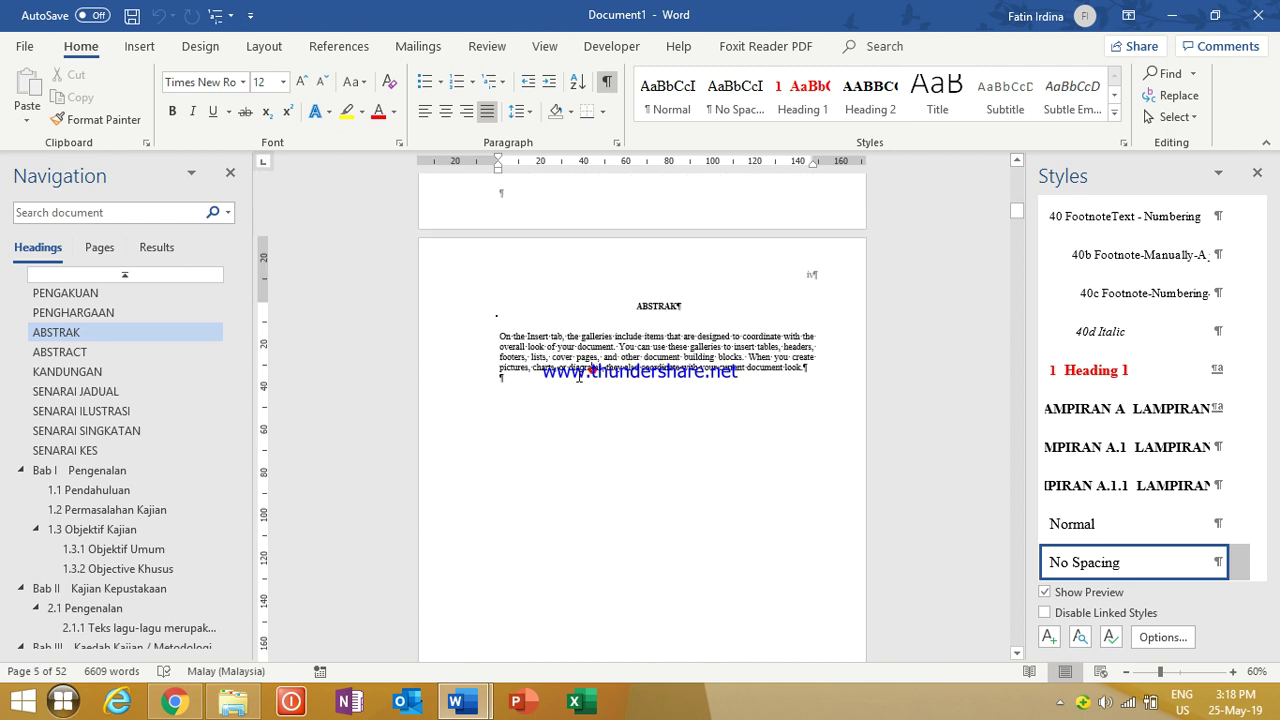
Step: Check the styles of the English thesis title, the ABSTRACT heading and English abstract body
{"action": "left_click_drag", "start_coordinate": [527, 336], "coordinate": [808, 368]}
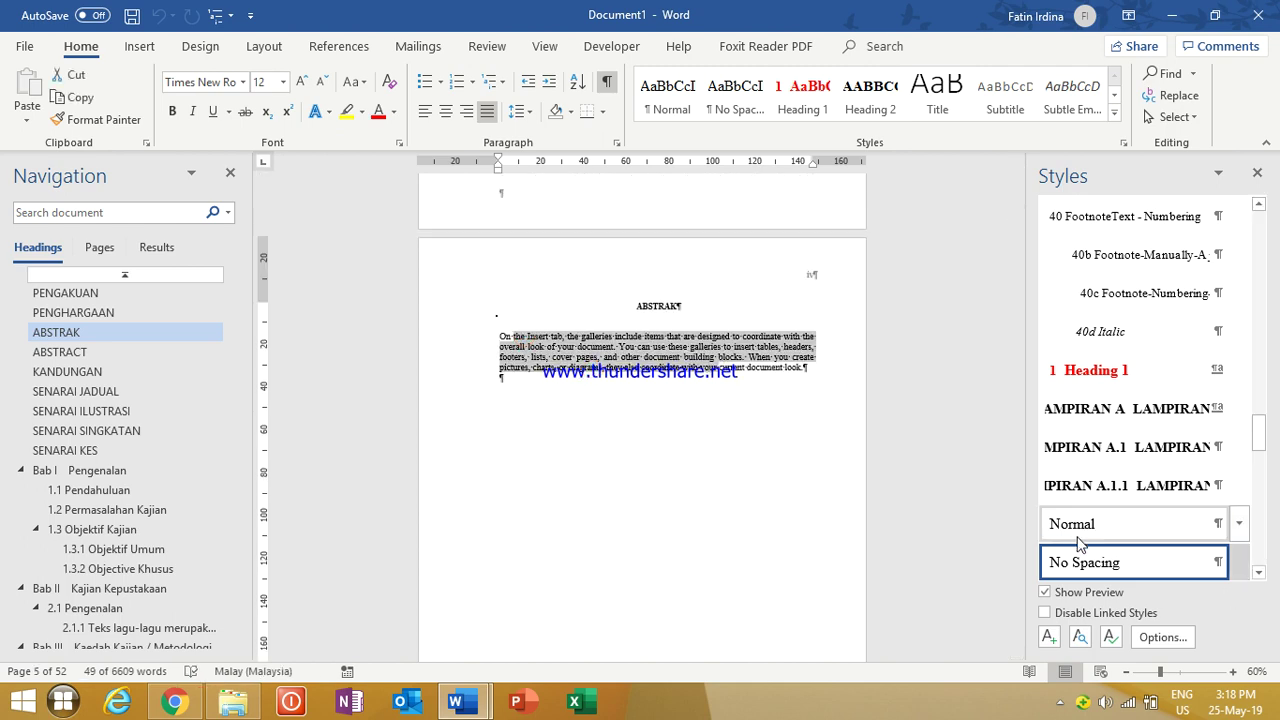
{"action": "scroll", "coordinate": [662, 451], "scroll_direction": "down", "scroll_amount": 3}
{"action": "scroll", "coordinate": [662, 451], "scroll_direction": "down", "scroll_amount": 8}
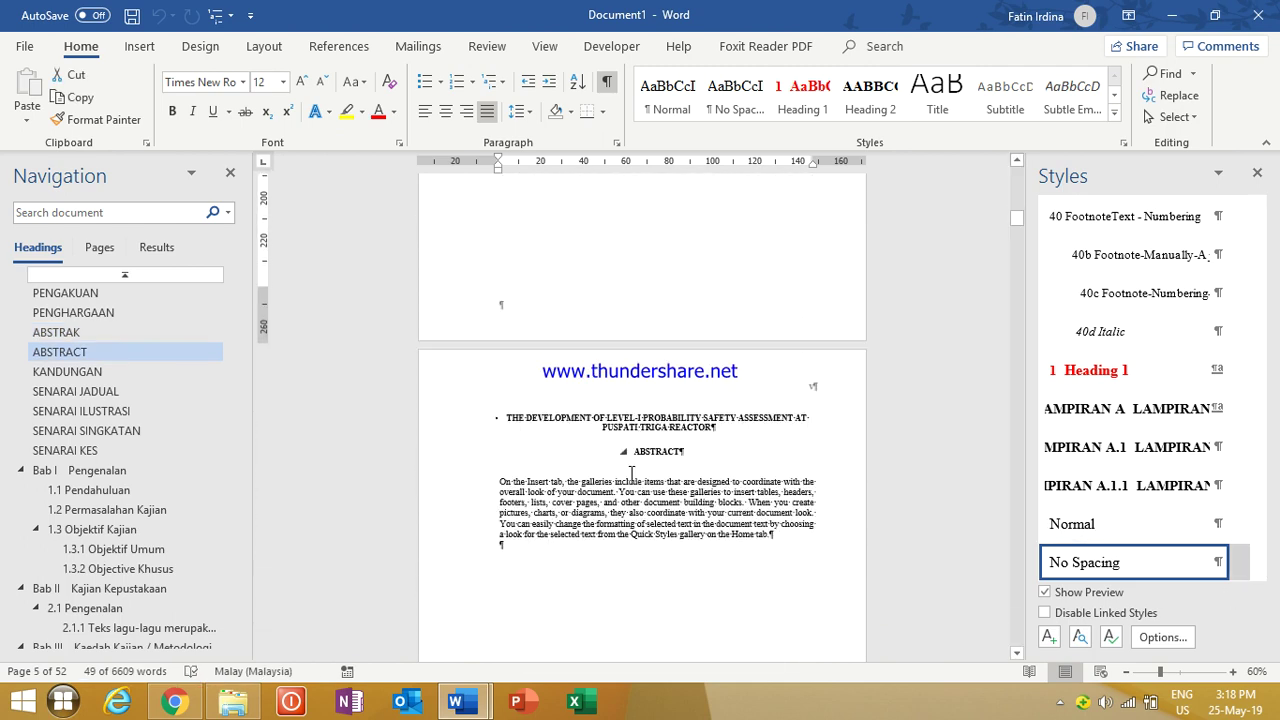
{"action": "left_click", "coordinate": [592, 425]}
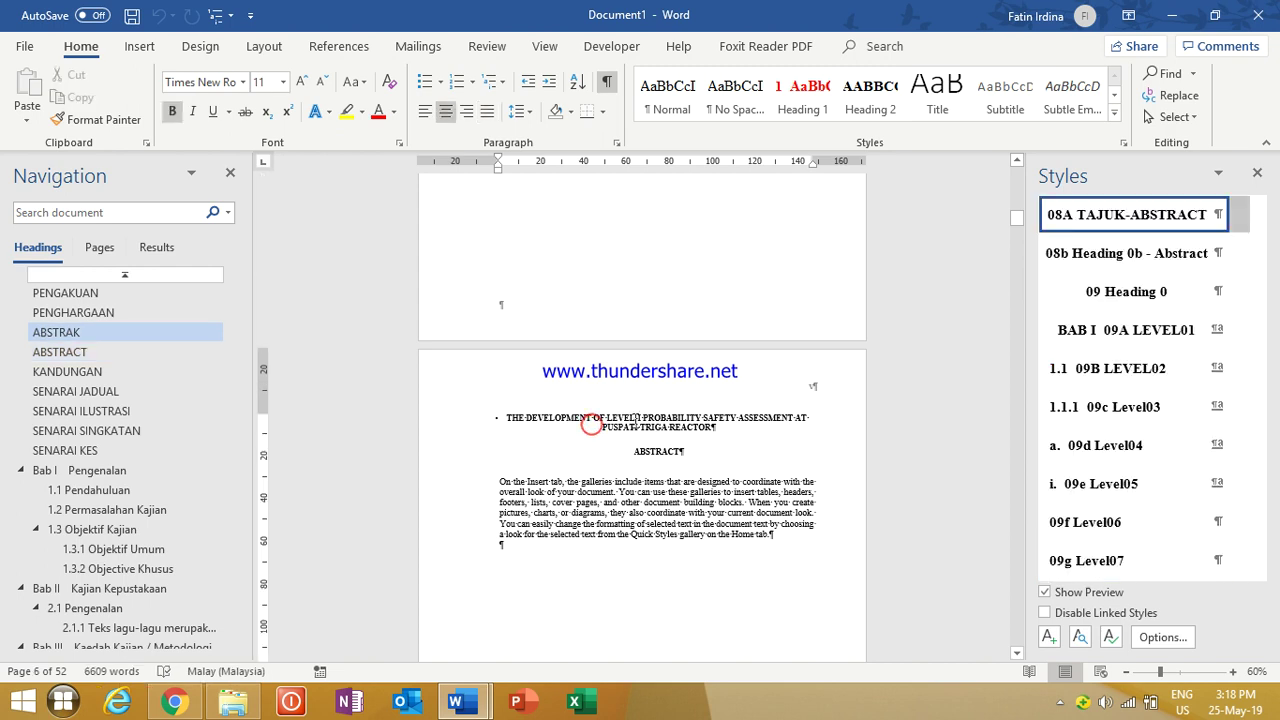
{"action": "scroll", "coordinate": [636, 420], "scroll_direction": "down", "scroll_amount": 1}
{"action": "left_click", "coordinate": [661, 403]}
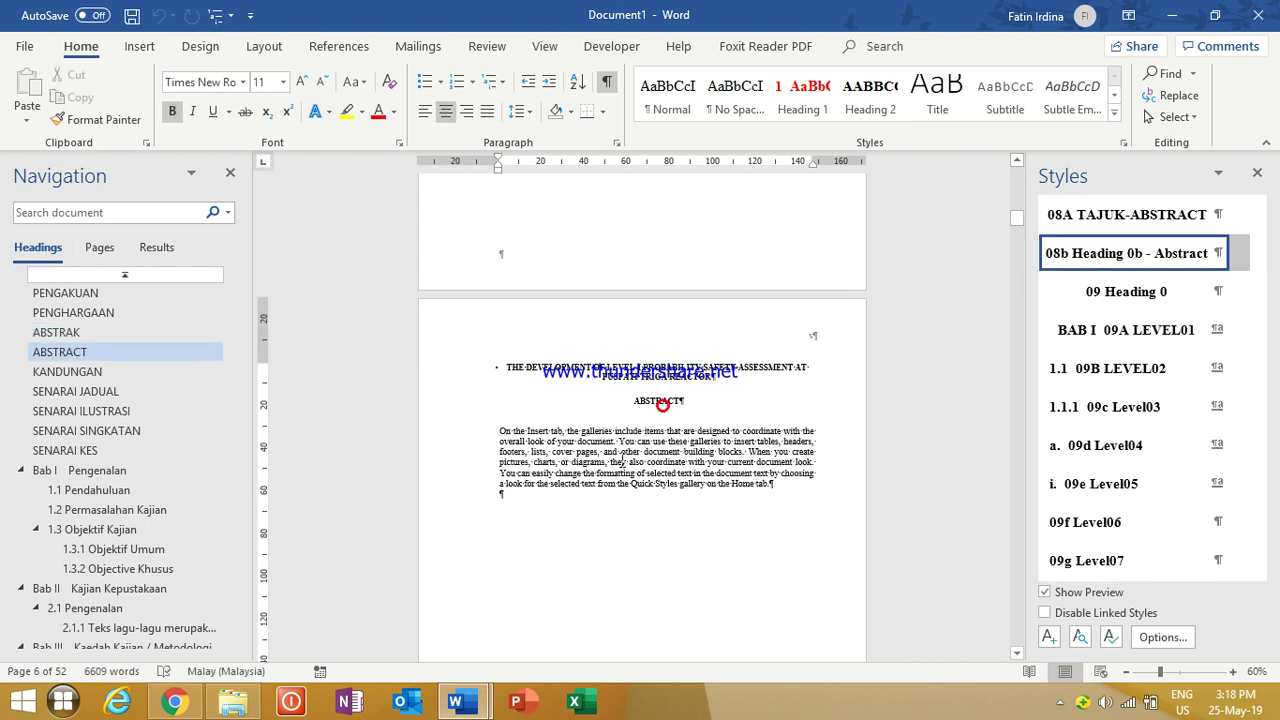
{"action": "left_click", "coordinate": [621, 461]}
Step: Jump back to the ABSTRAK section, then scroll down to the KANDUNGAN contents page
{"action": "scroll", "coordinate": [684, 461], "scroll_direction": "down", "scroll_amount": 2}
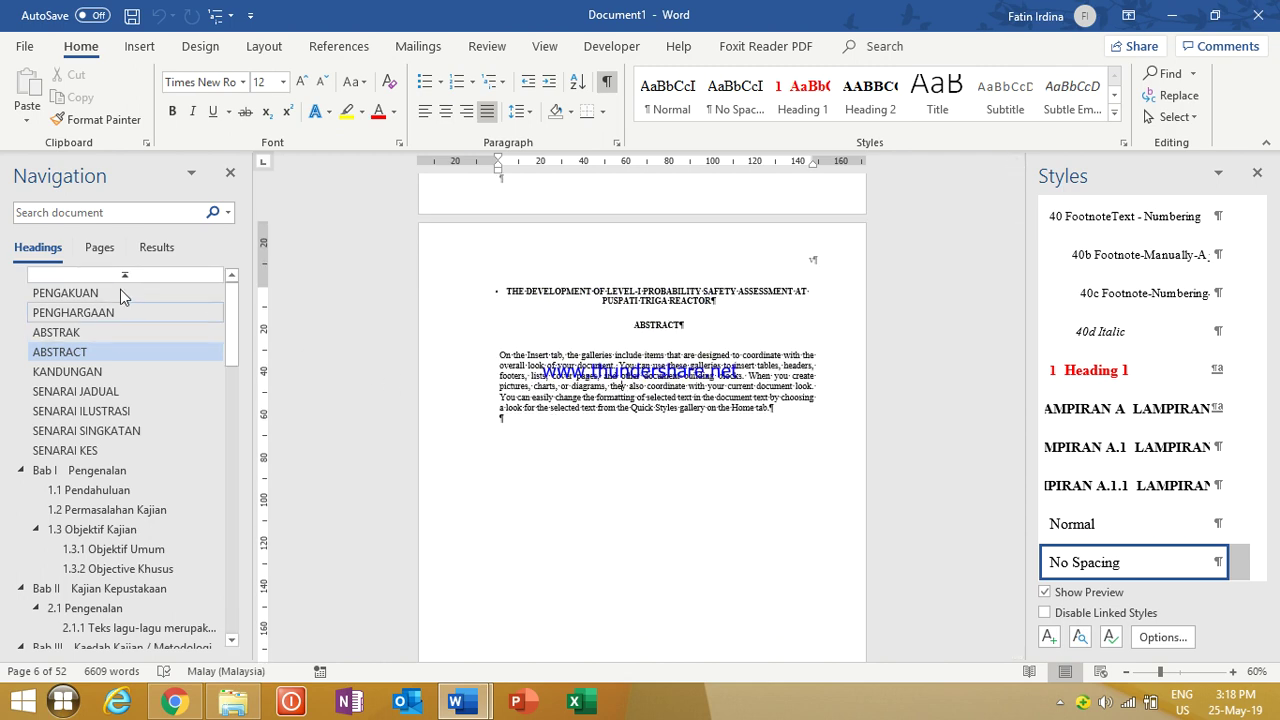
{"action": "left_click", "coordinate": [150, 332]}
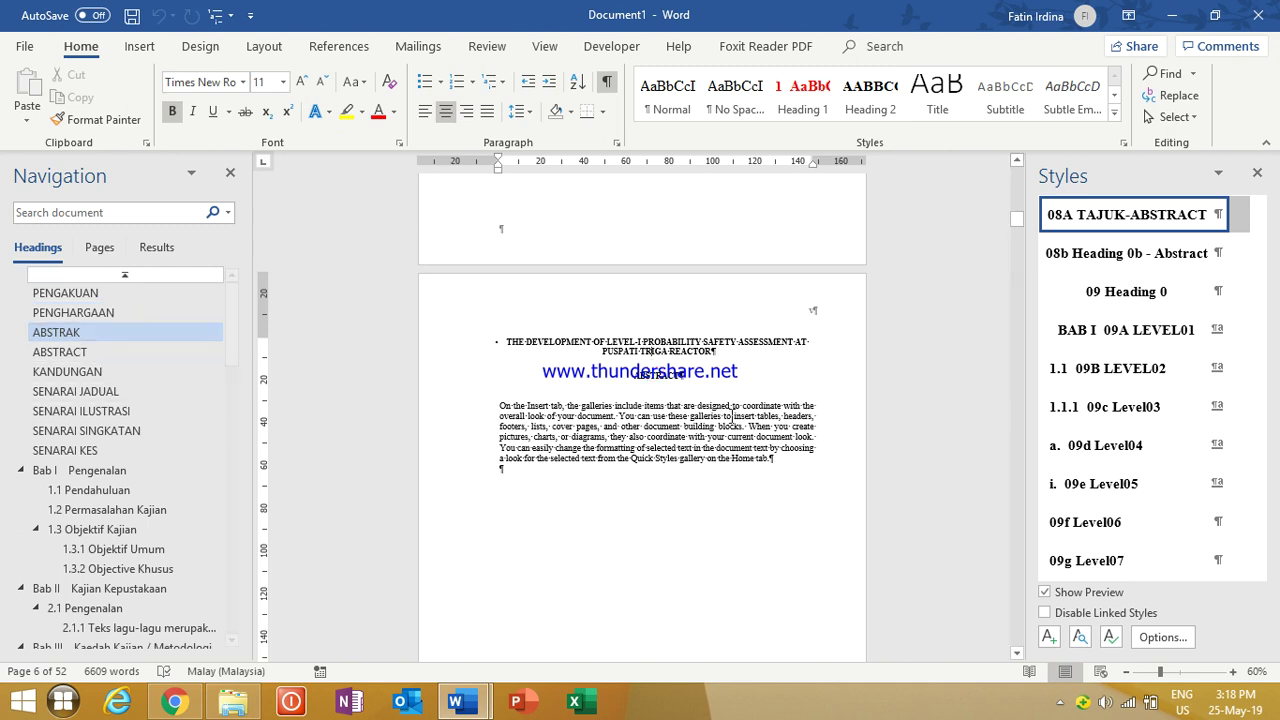
{"action": "scroll", "coordinate": [598, 449], "scroll_direction": "down", "scroll_amount": 10}
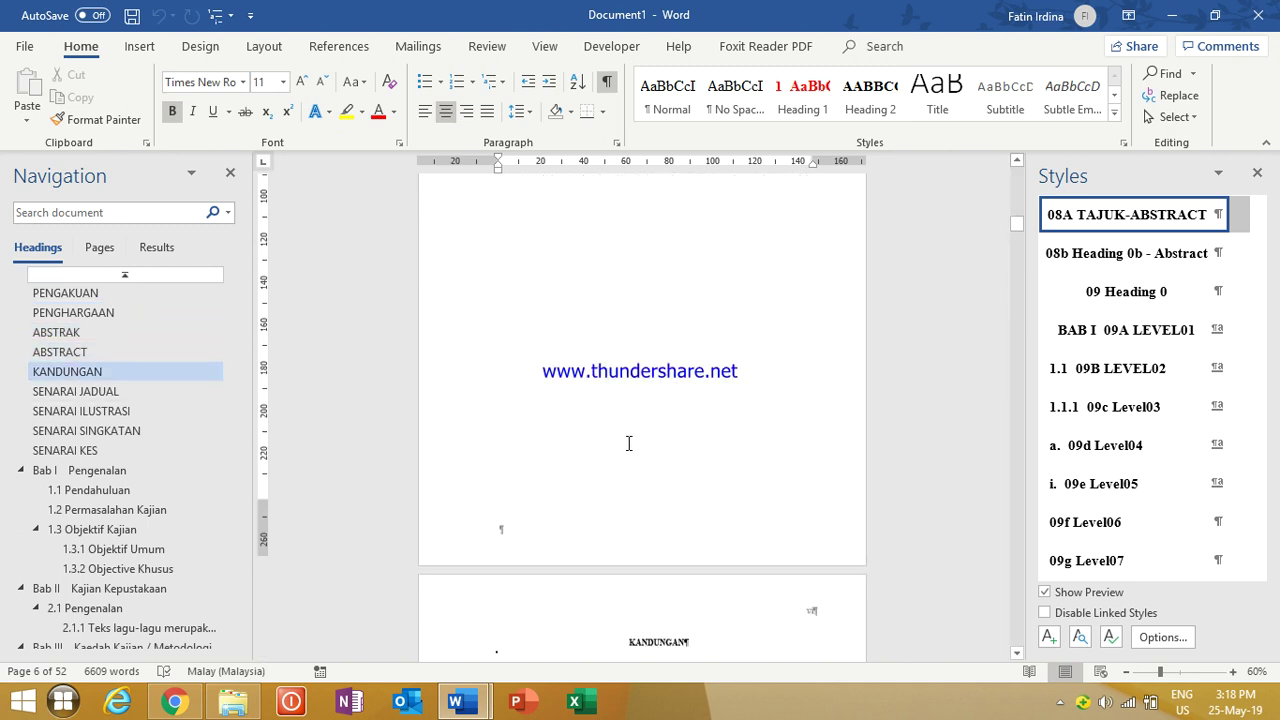
{"action": "scroll", "coordinate": [630, 450], "scroll_direction": "down", "scroll_amount": 5}
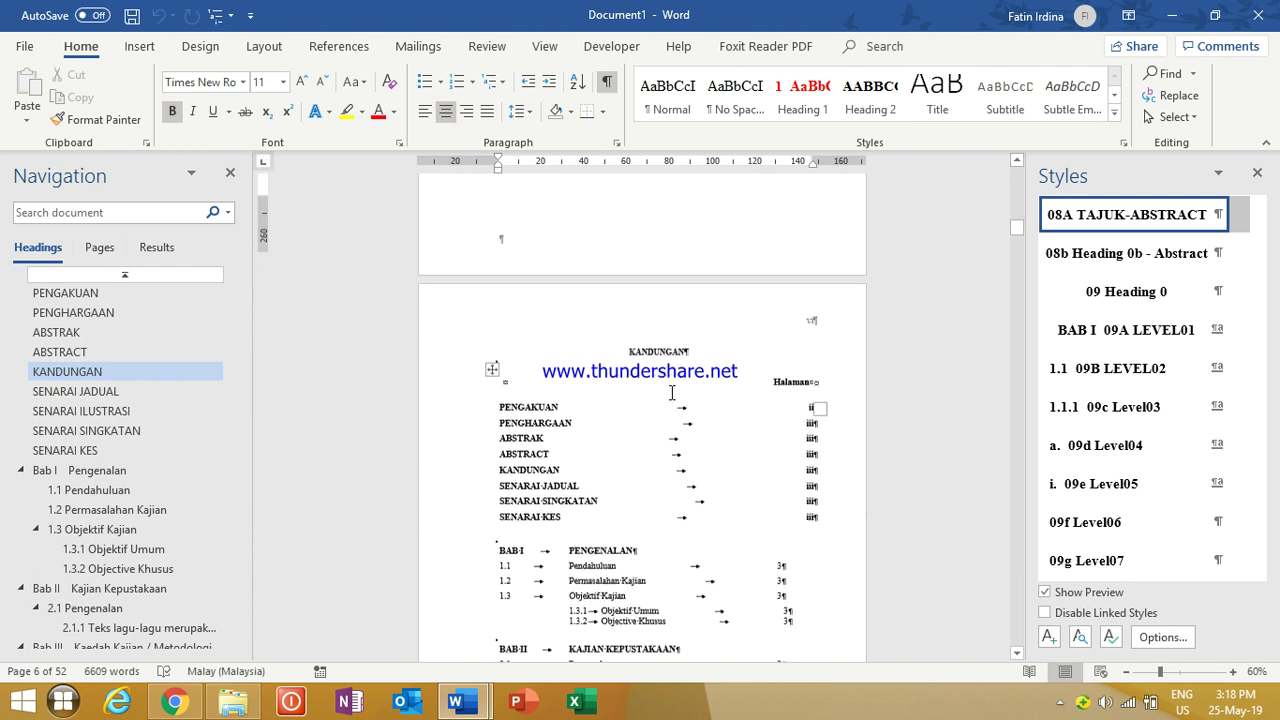
Step: Check the KANDUNGAN heading's style, then scroll through the SENARAI JADUAL and ILUSTRASI lists
{"action": "left_click", "coordinate": [658, 300]}
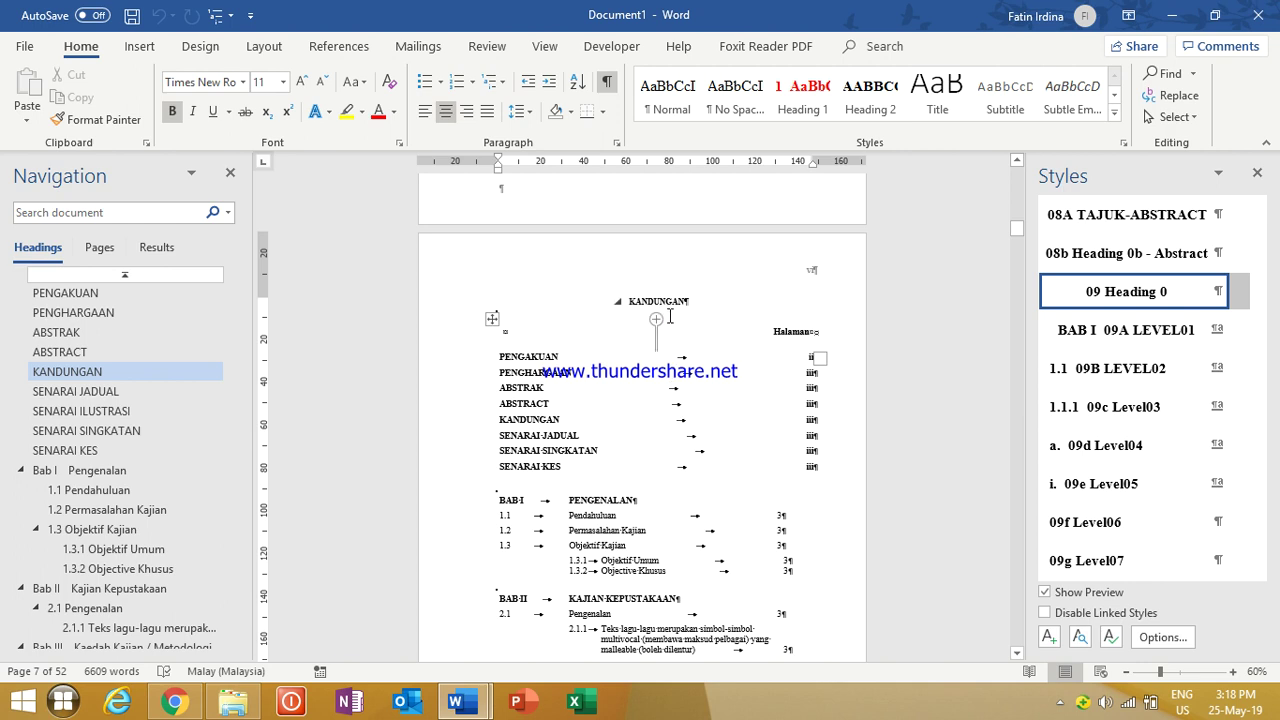
{"action": "left_click_drag", "start_coordinate": [637, 301], "coordinate": [729, 300]}
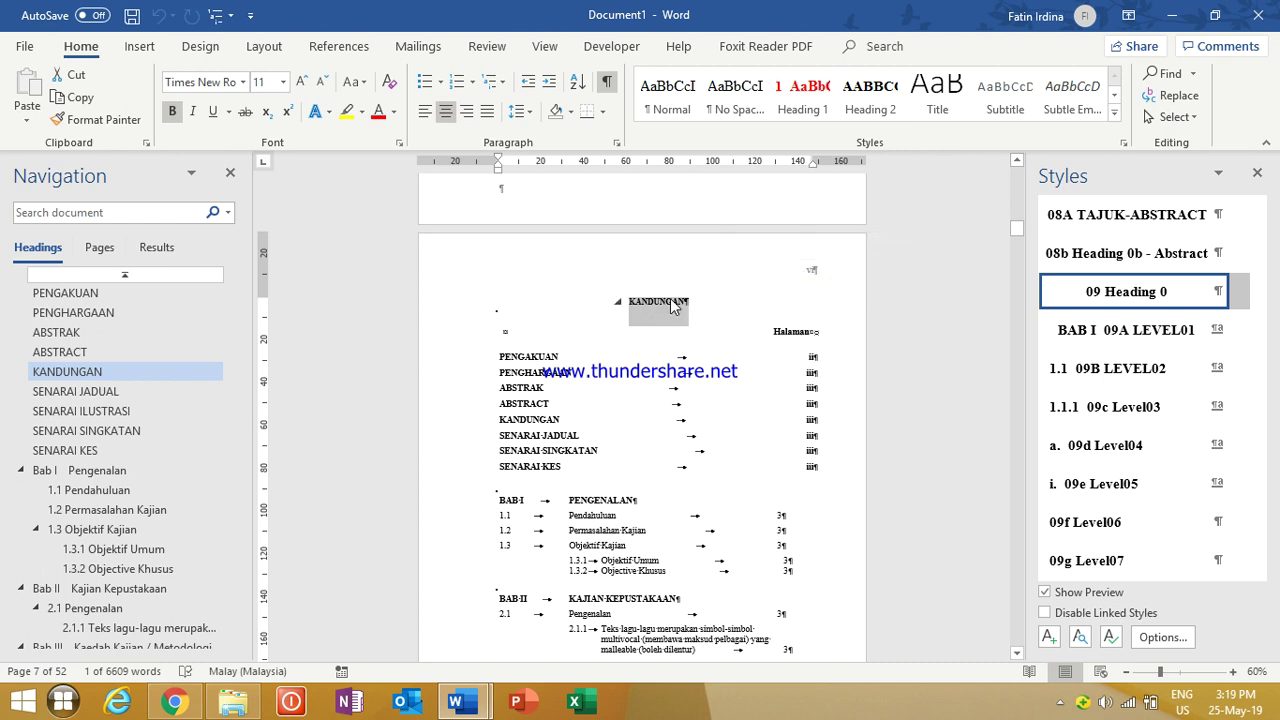
{"action": "scroll", "coordinate": [670, 298], "scroll_direction": "down", "scroll_amount": 1}
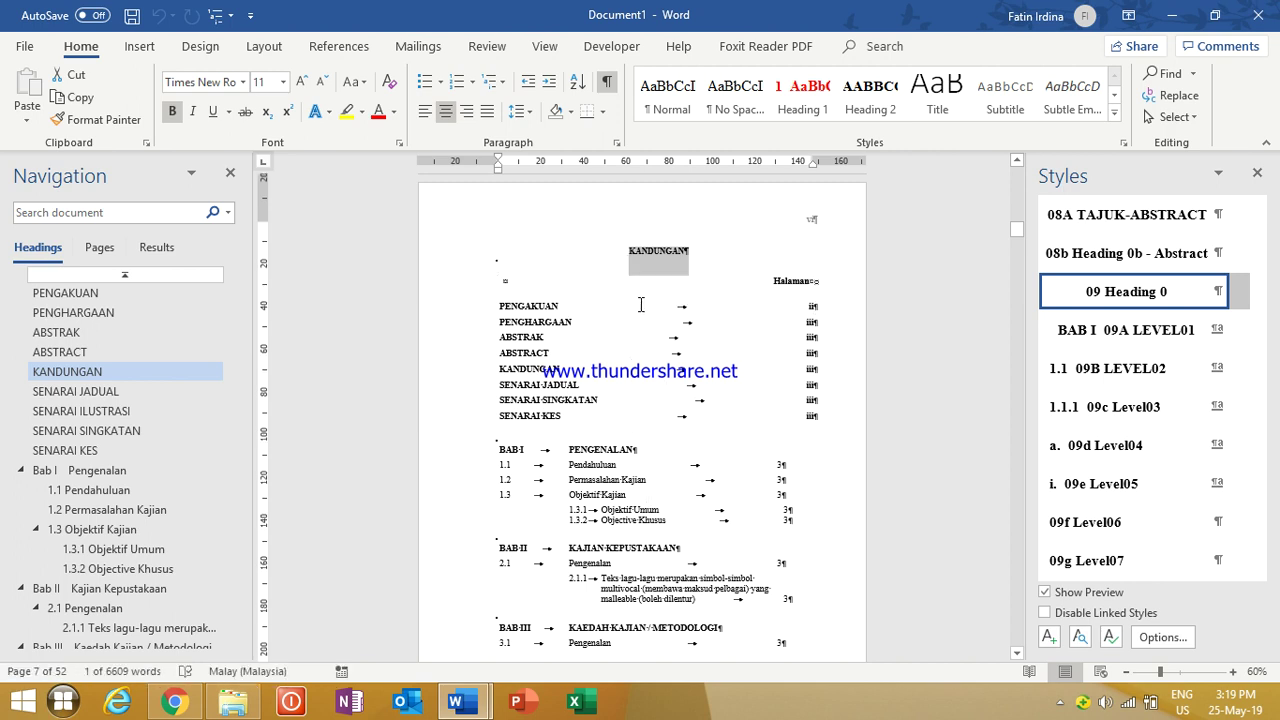
{"action": "scroll", "coordinate": [641, 304], "scroll_direction": "down", "scroll_amount": 1}
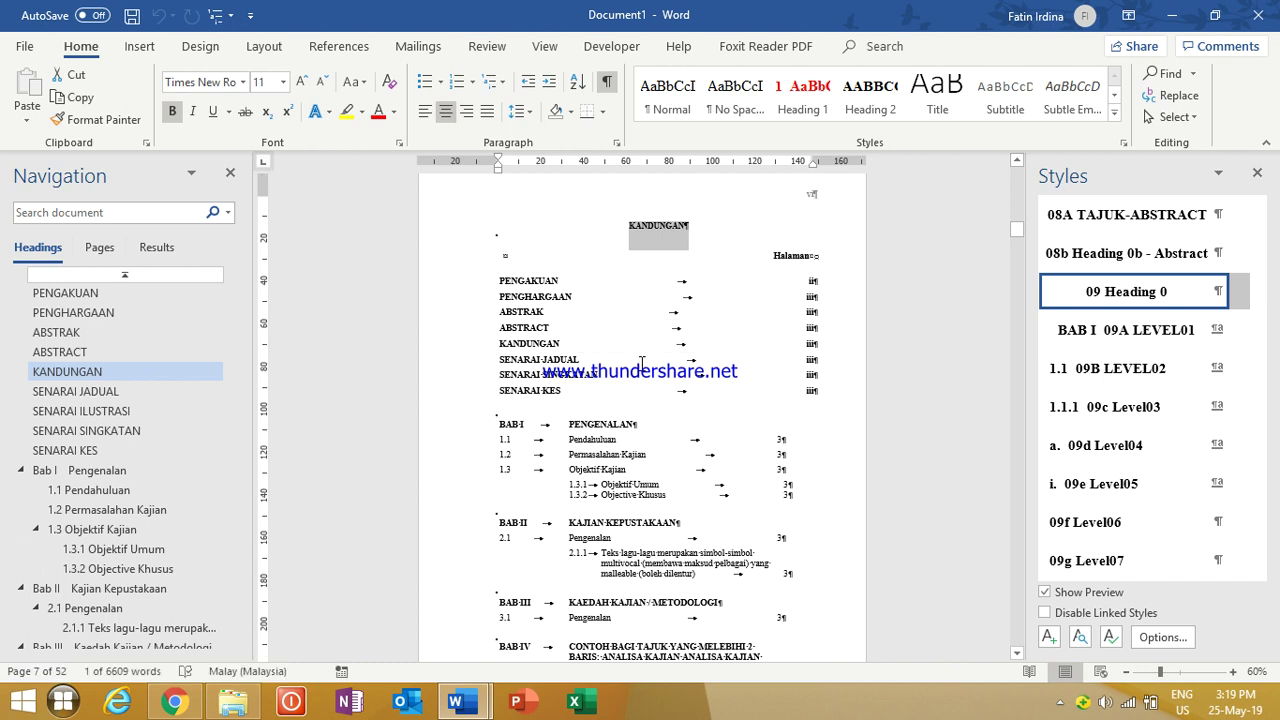
{"action": "scroll", "coordinate": [641, 304], "scroll_direction": "down", "scroll_amount": 6}
{"action": "scroll", "coordinate": [641, 364], "scroll_direction": "down", "scroll_amount": 3}
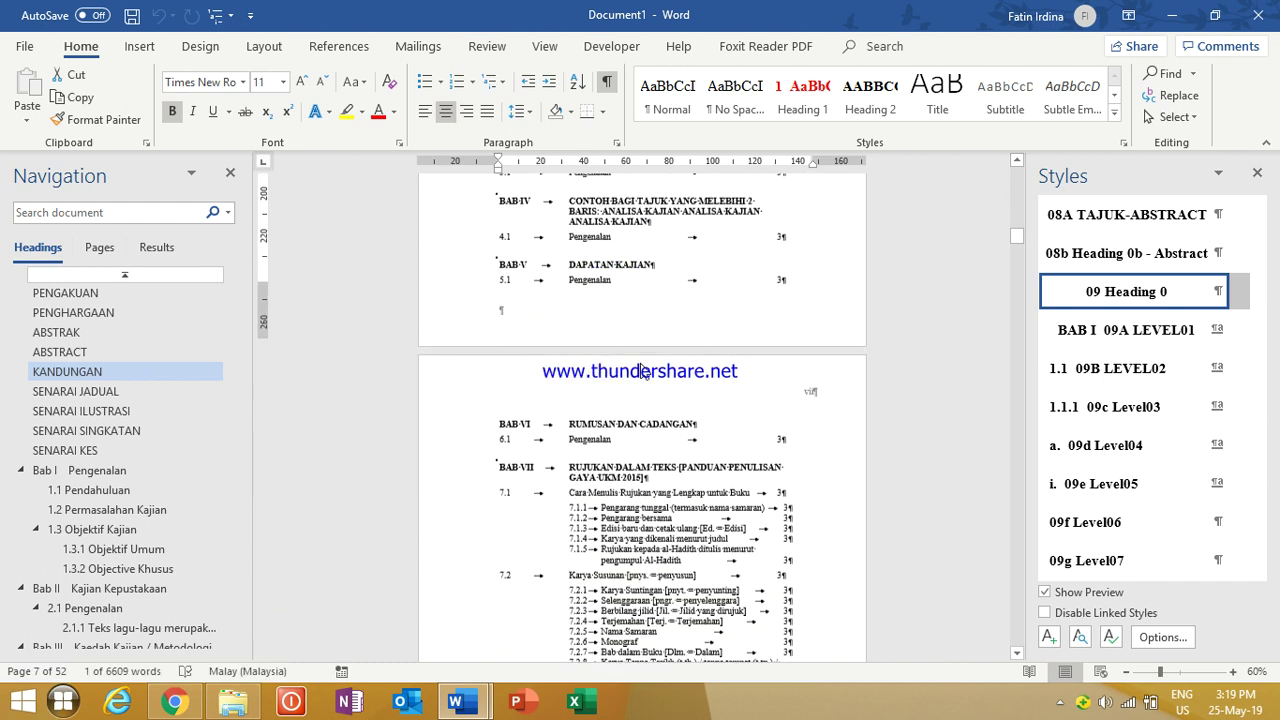
{"action": "scroll", "coordinate": [641, 371], "scroll_direction": "down", "scroll_amount": 13}
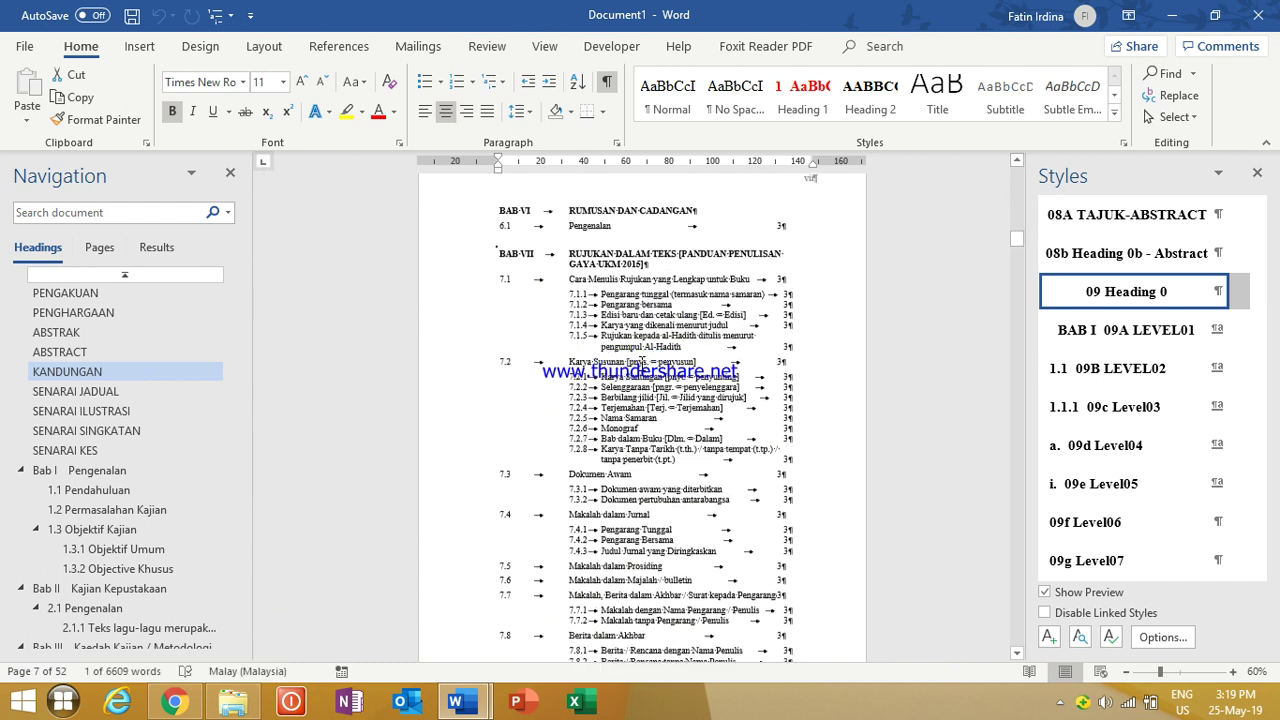
{"action": "scroll", "coordinate": [641, 364], "scroll_direction": "down", "scroll_amount": 13}
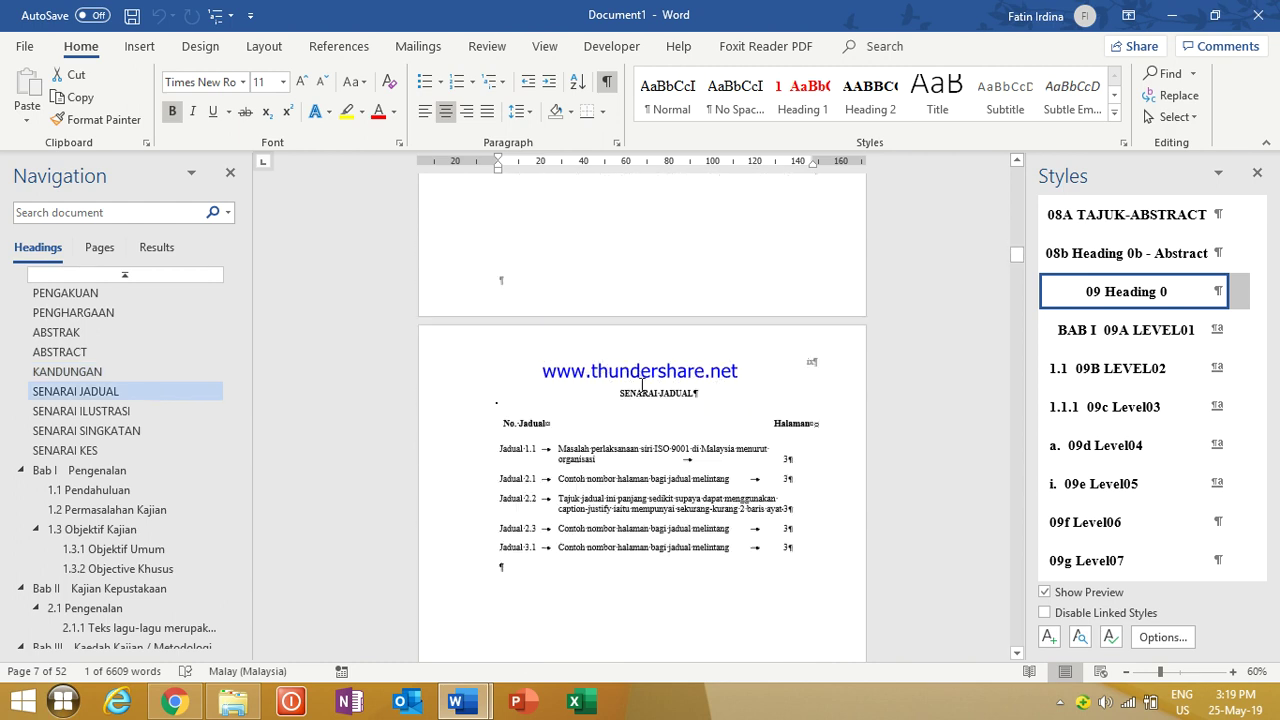
{"action": "scroll", "coordinate": [641, 385], "scroll_direction": "up", "scroll_amount": 6}
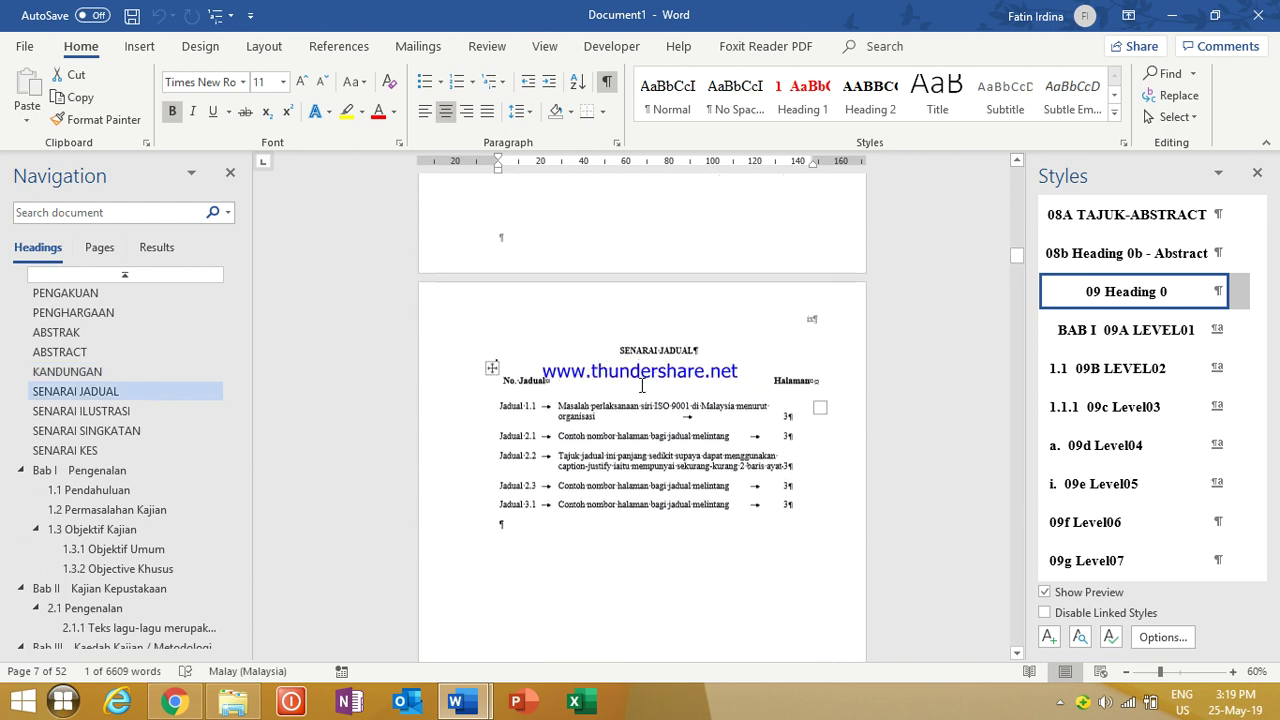
{"action": "scroll", "coordinate": [641, 385], "scroll_direction": "down", "scroll_amount": 12}
{"action": "scroll", "coordinate": [642, 385], "scroll_direction": "down", "scroll_amount": 7}
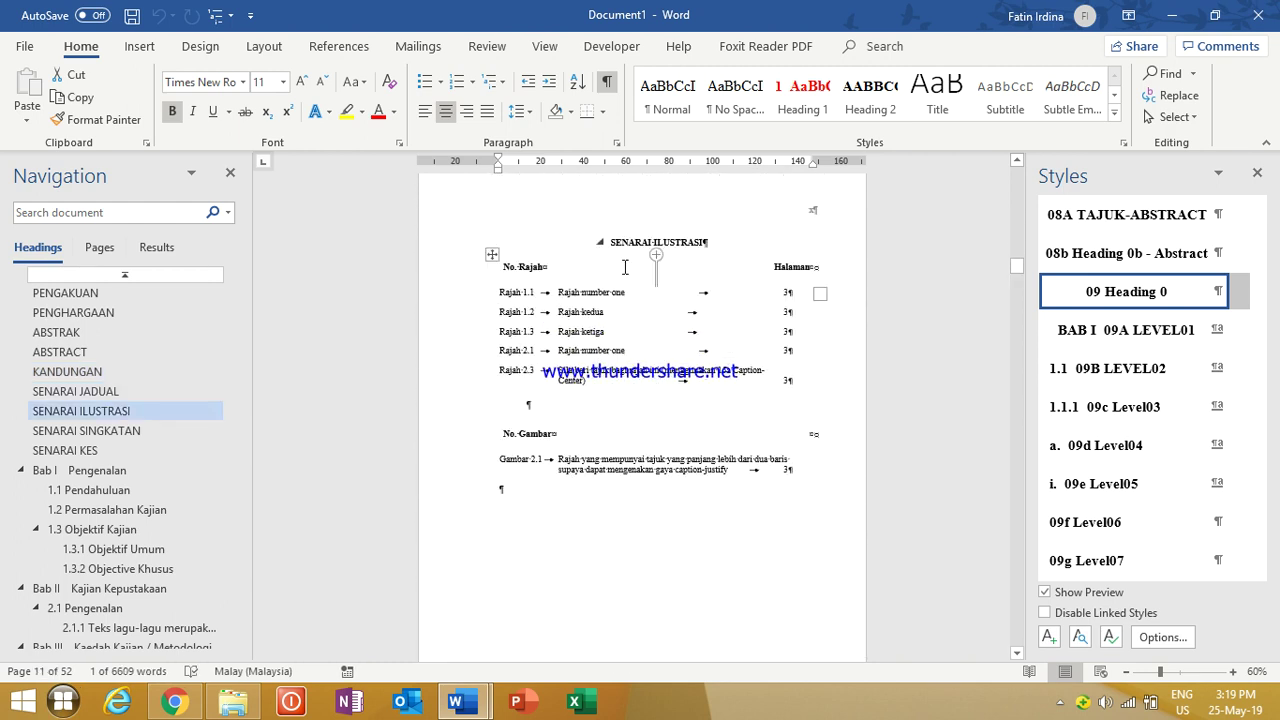
{"action": "scroll", "coordinate": [605, 336], "scroll_direction": "down", "scroll_amount": 6}
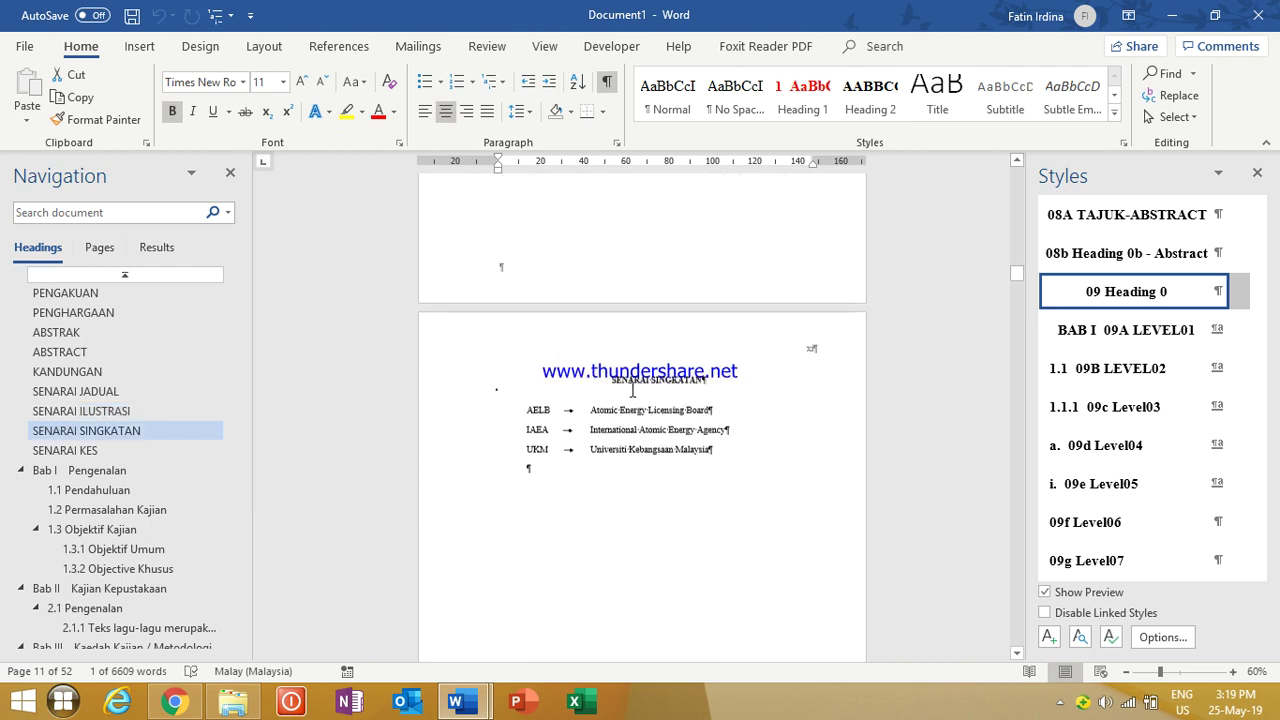
Step: Check the SENARAI SINGKATAN heading's style and continue down to the BAB I opening page
{"action": "left_click", "coordinate": [683, 281]}
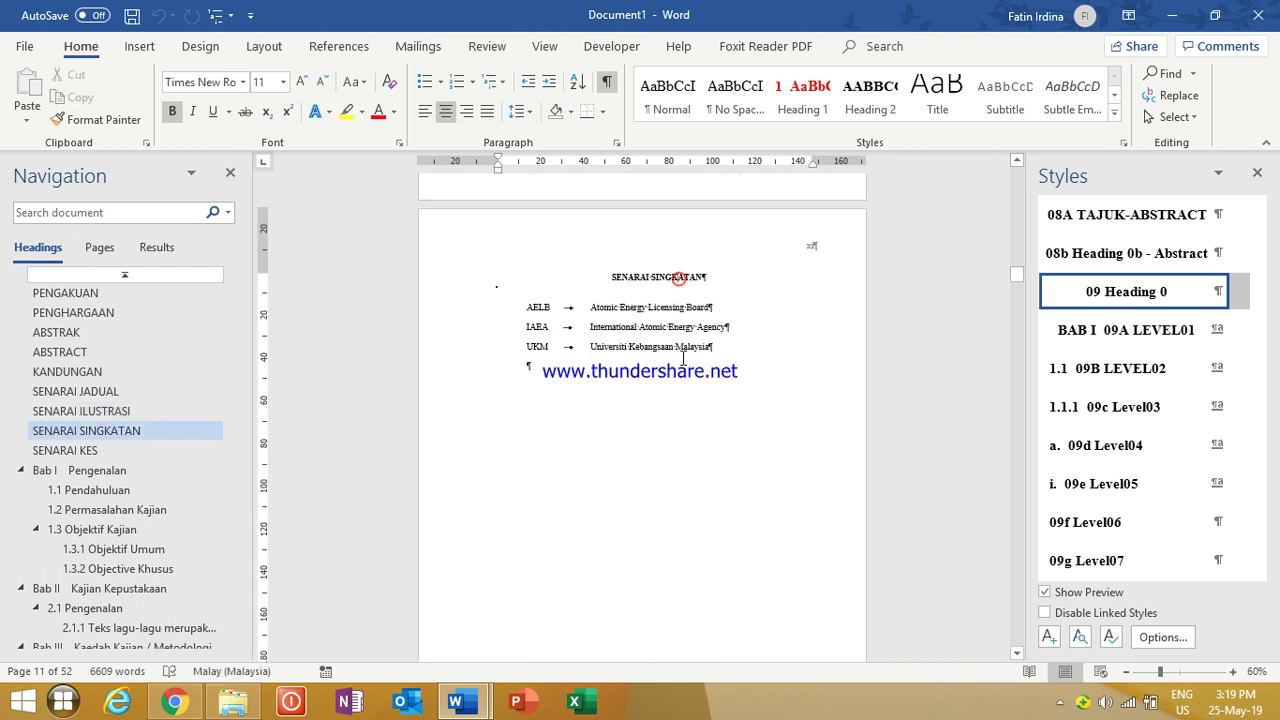
{"action": "scroll", "coordinate": [678, 280], "scroll_direction": "down", "scroll_amount": 3}
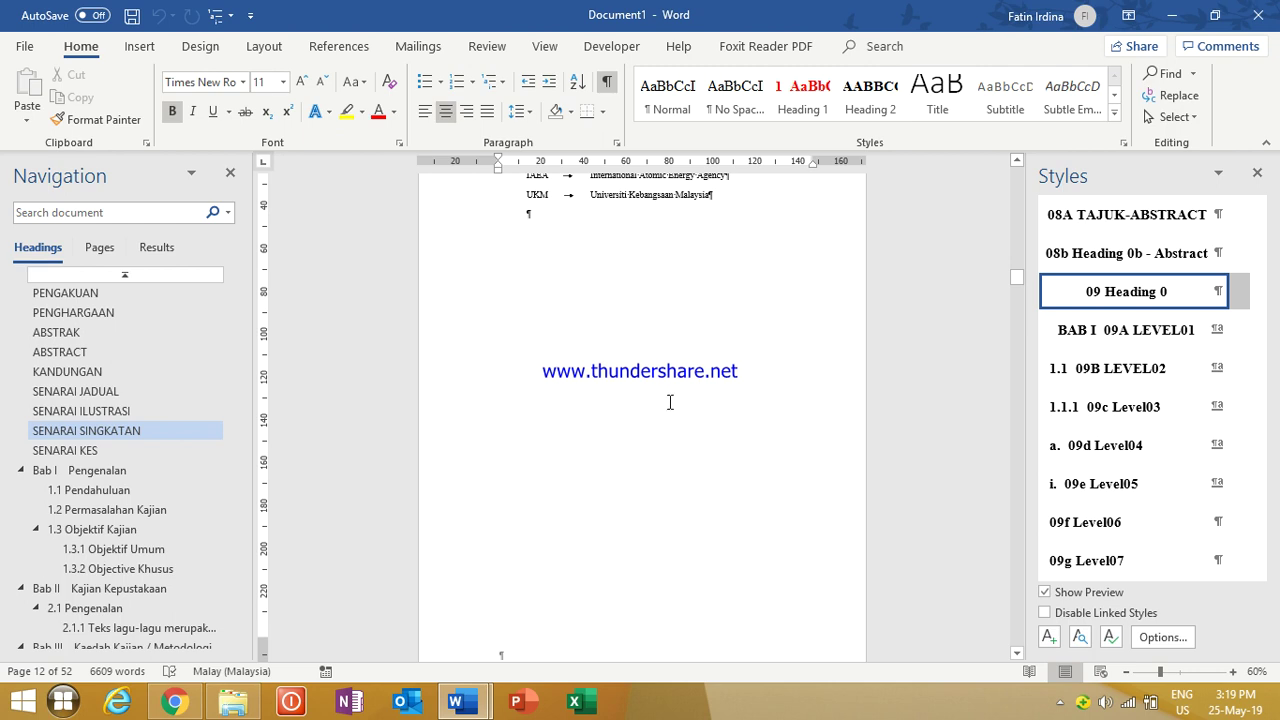
{"action": "scroll", "coordinate": [657, 423], "scroll_direction": "down", "scroll_amount": 10}
{"action": "scroll", "coordinate": [663, 421], "scroll_direction": "up", "scroll_amount": 3}
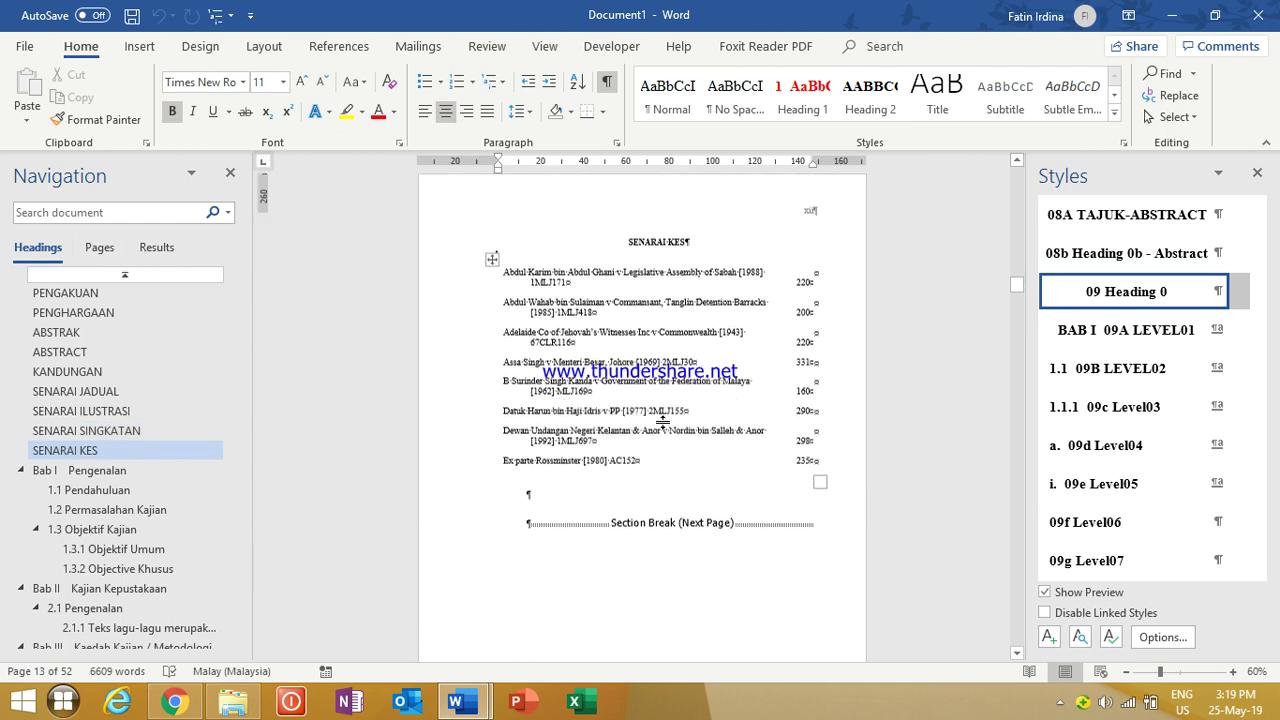
{"action": "scroll", "coordinate": [663, 421], "scroll_direction": "down", "scroll_amount": 10}
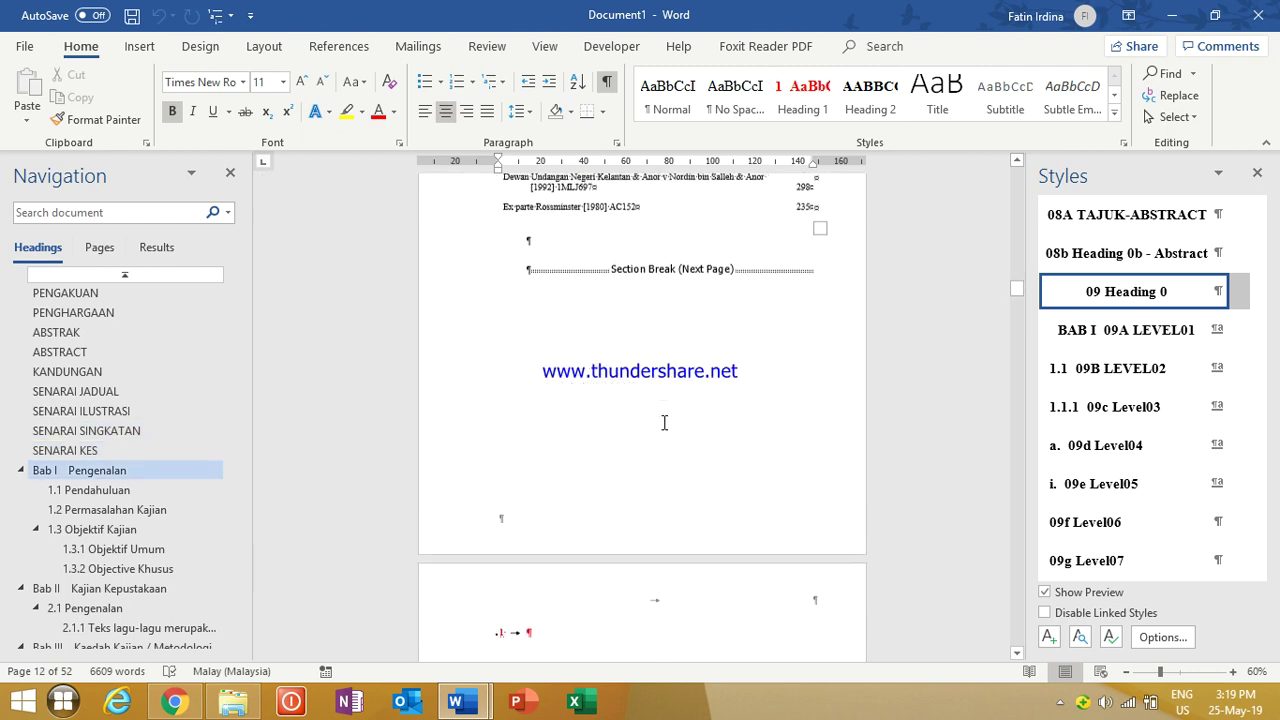
{"action": "scroll", "coordinate": [663, 422], "scroll_direction": "down", "scroll_amount": 1}
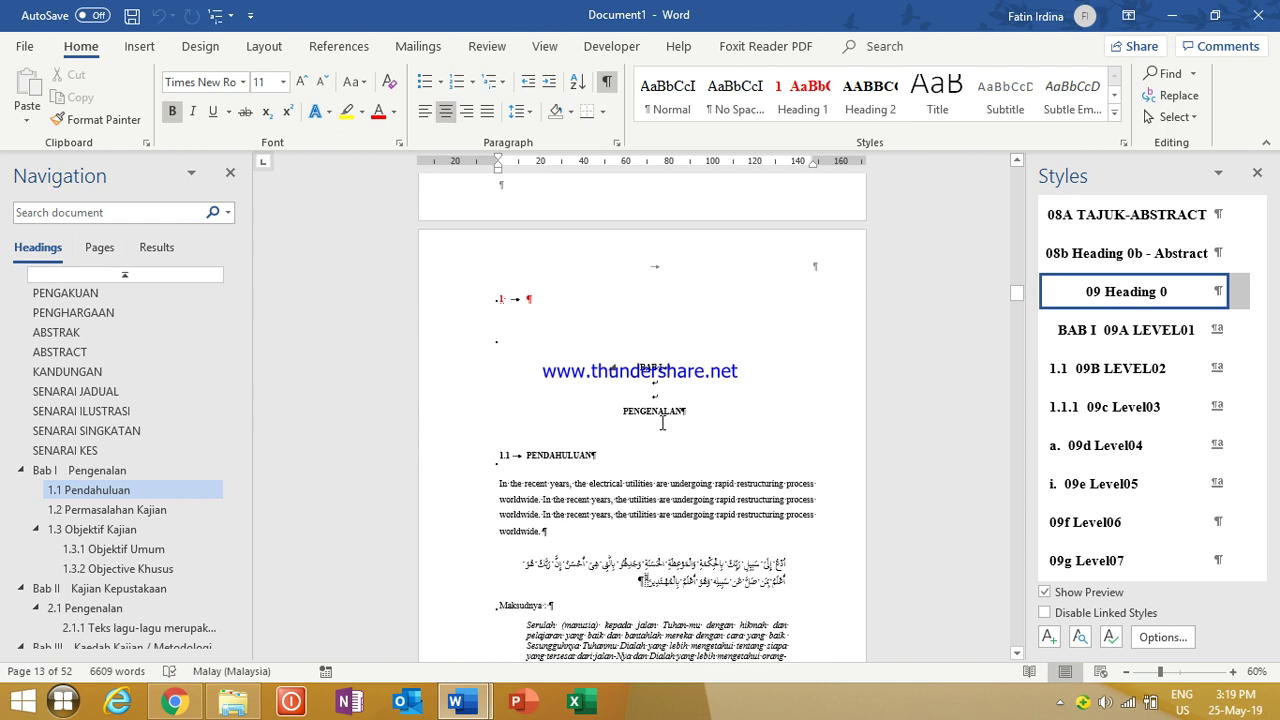
{"action": "scroll", "coordinate": [662, 423], "scroll_direction": "down", "scroll_amount": 2}
{"action": "scroll", "coordinate": [640, 405], "scroll_direction": "up", "scroll_amount": 1}
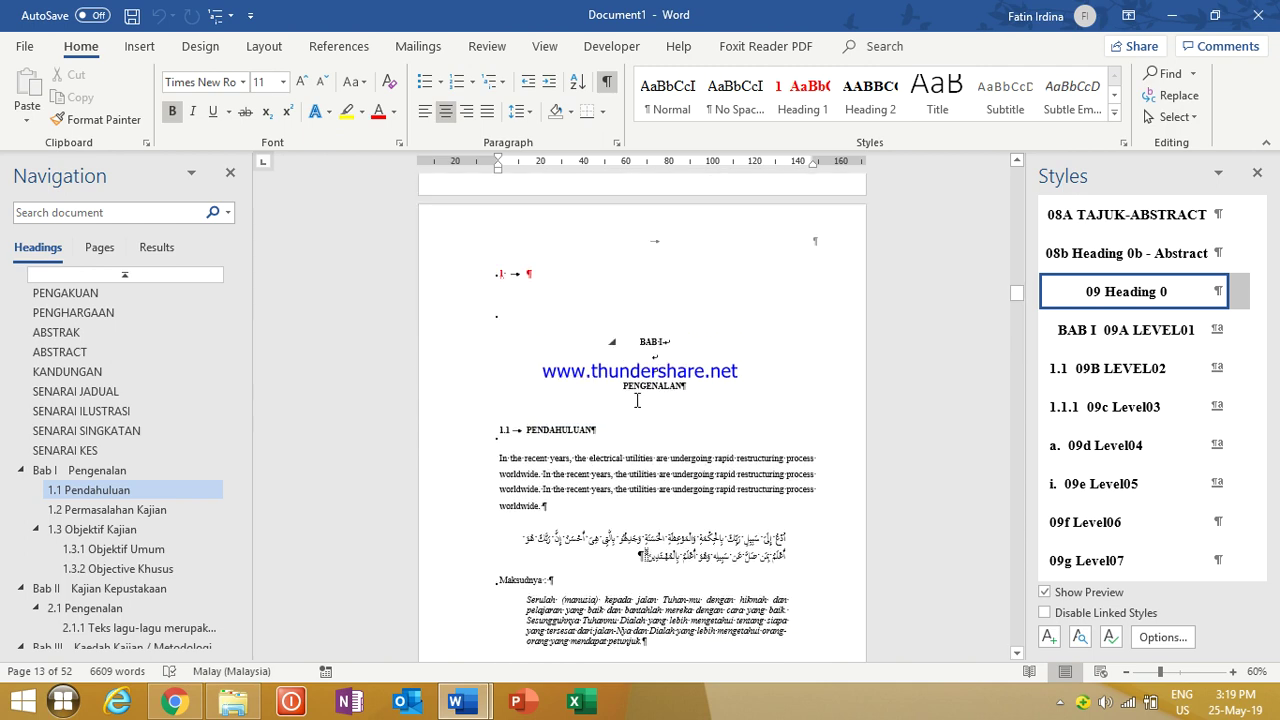
Step: Inspect the styles of the red numbered line and the BAB I chapter heading in the Styles pane
{"action": "left_click", "coordinate": [531, 276]}
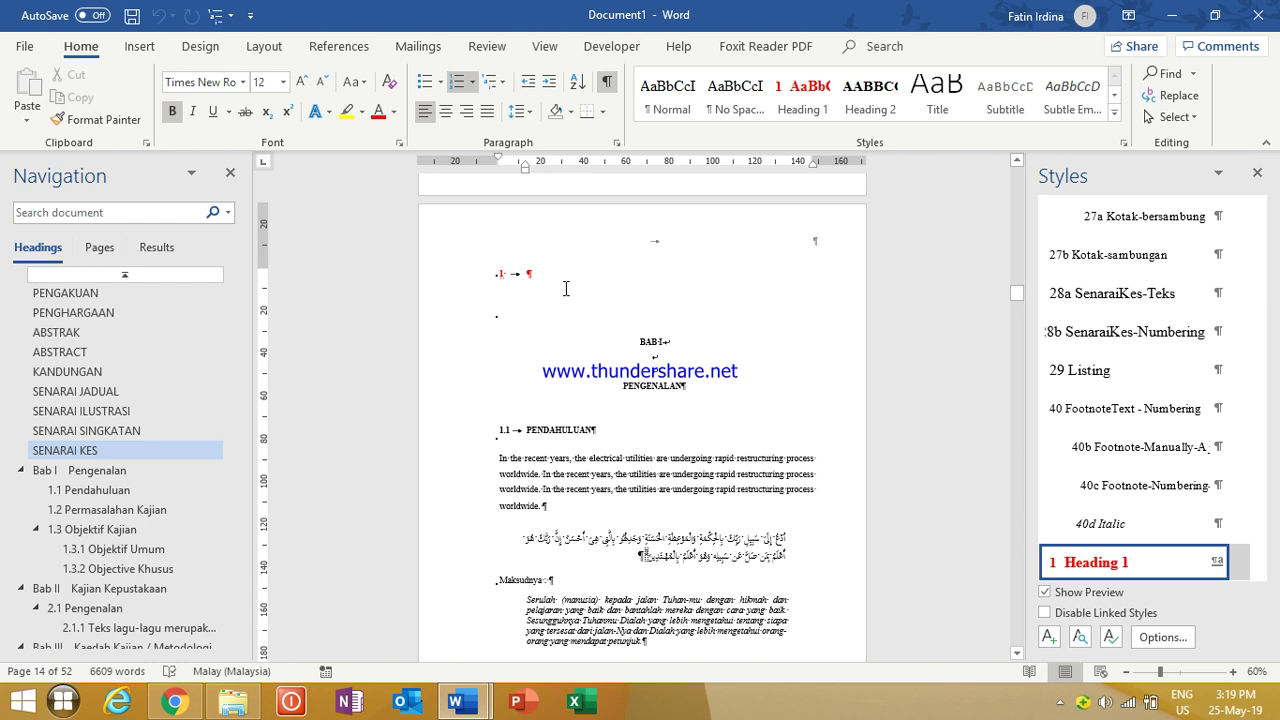
{"action": "scroll", "coordinate": [566, 289], "scroll_direction": "down", "scroll_amount": 1}
{"action": "scroll", "coordinate": [618, 283], "scroll_direction": "down", "scroll_amount": 1}
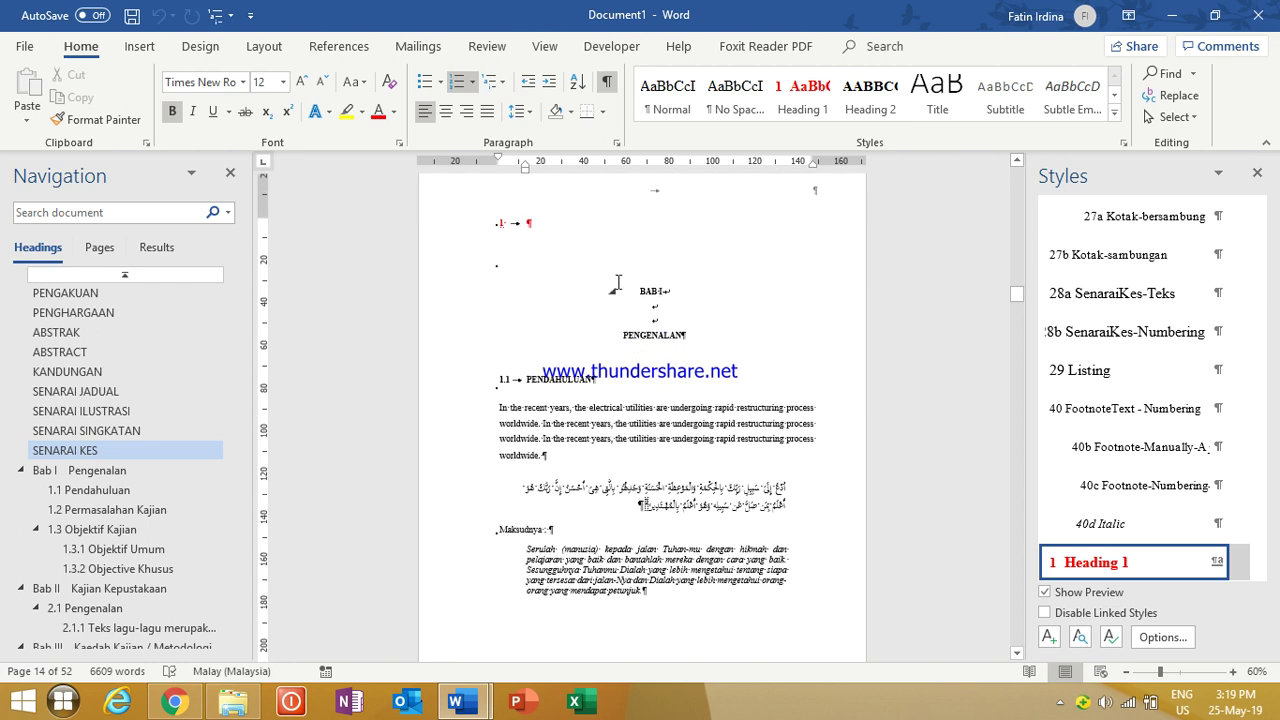
{"action": "double_click", "coordinate": [652, 291]}
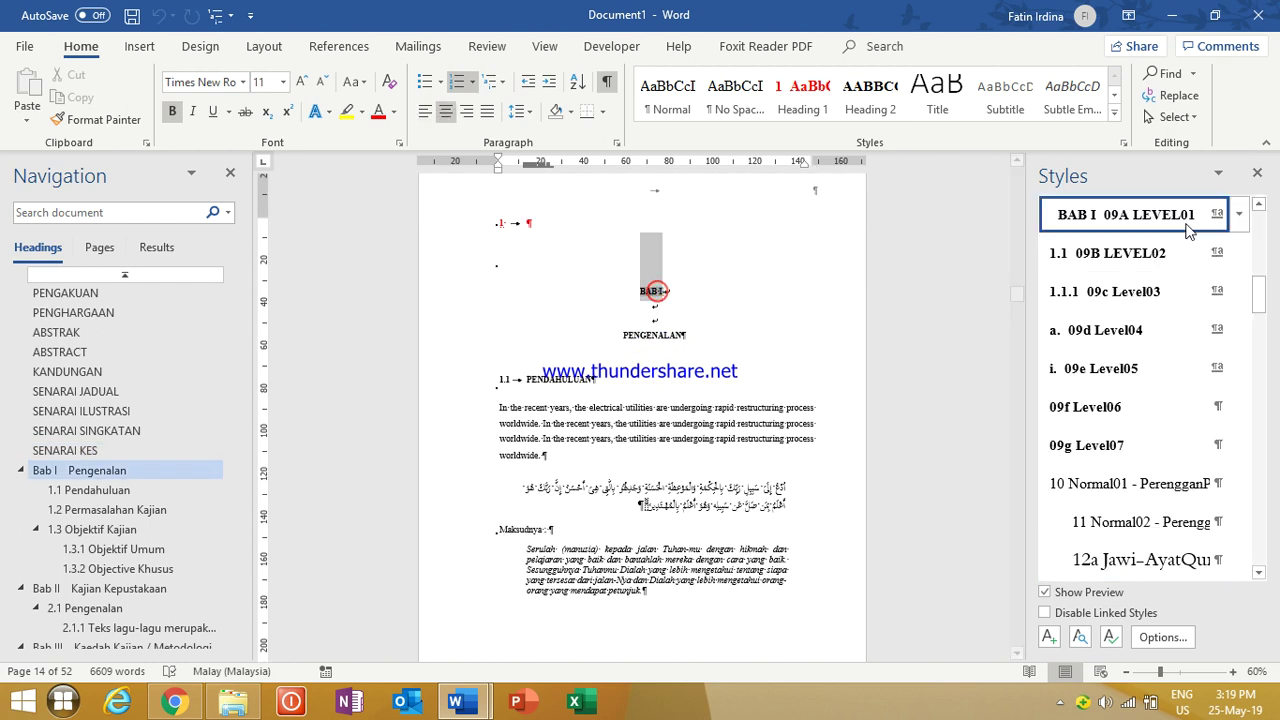
{"action": "left_click_drag", "start_coordinate": [1262, 290], "coordinate": [1210, 307]}
{"action": "mouse_move", "coordinate": [1120, 450]}
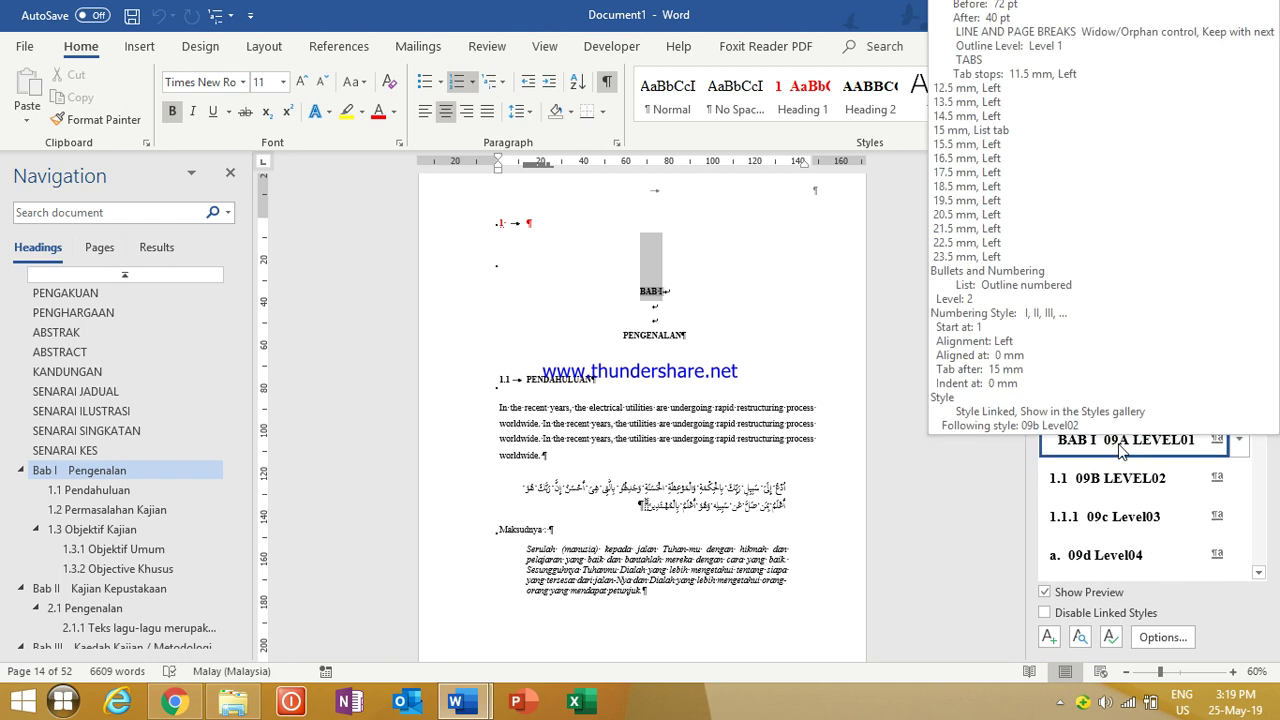
{"action": "left_click", "coordinate": [667, 311]}
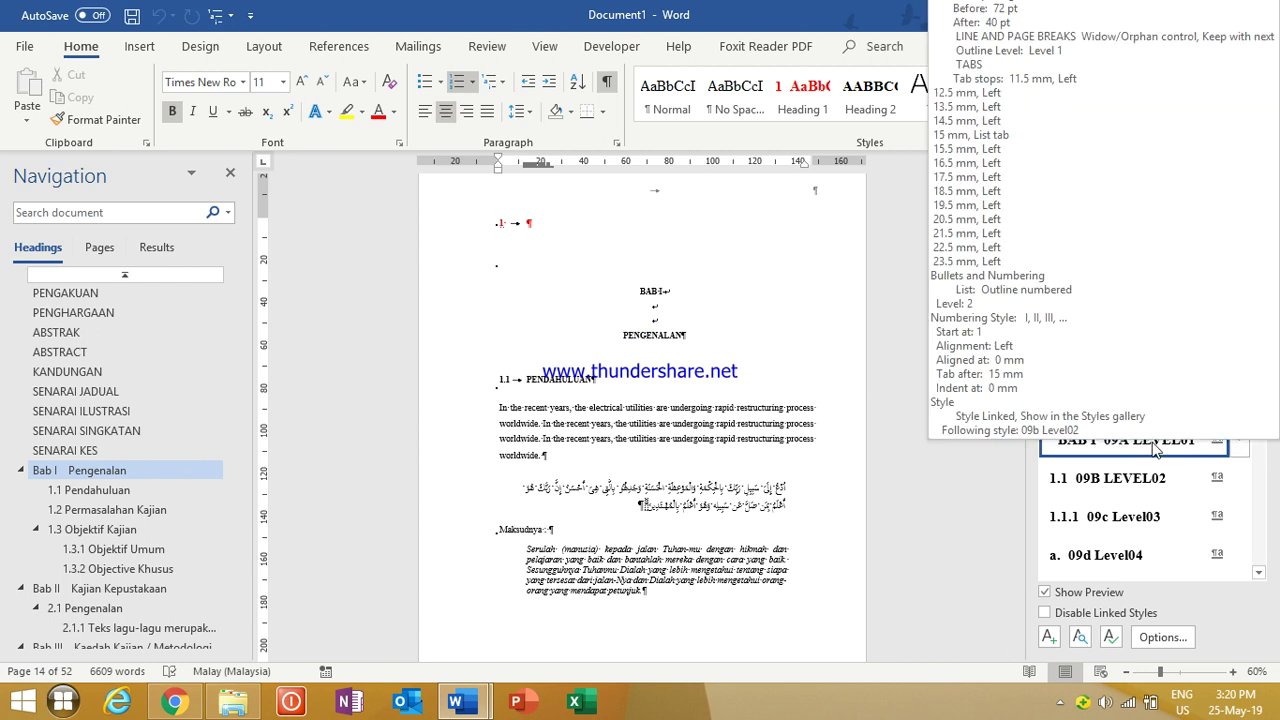
Step: Check the 1.1 PENDAHULUAN heading and body paragraph styles, continuing to the BAB II opening
{"action": "left_click", "coordinate": [540, 379]}
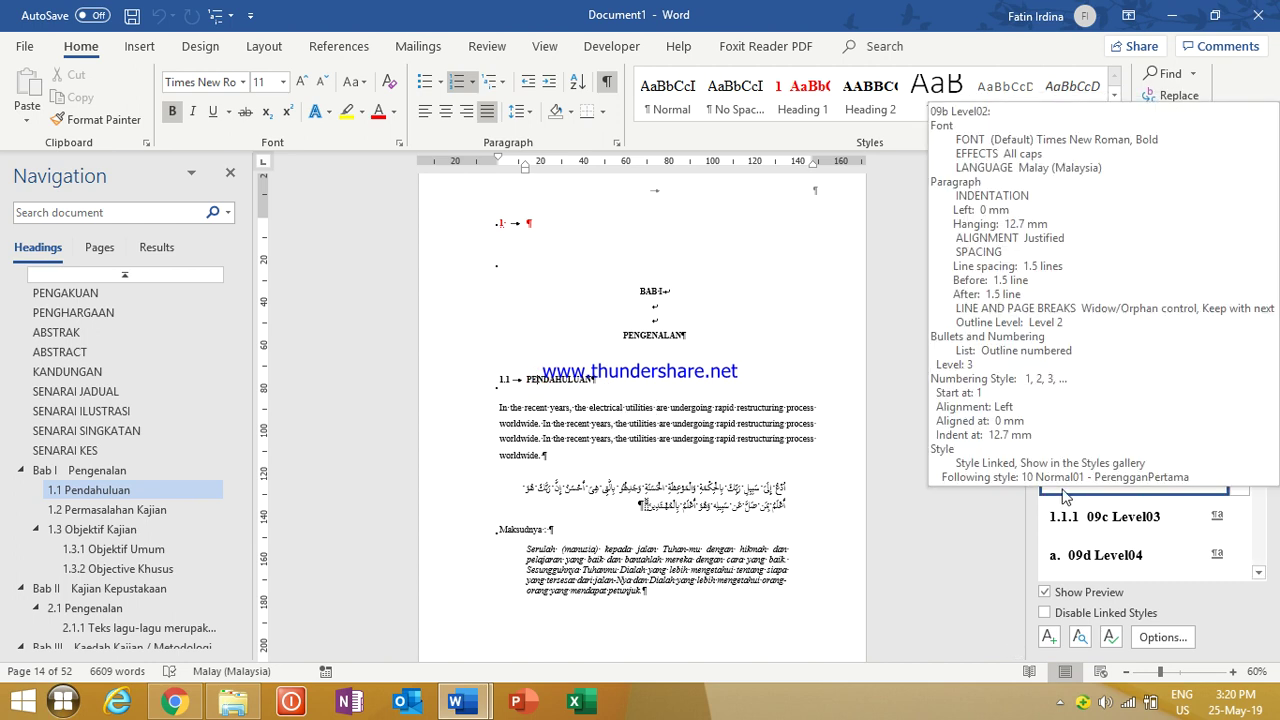
{"action": "left_click", "coordinate": [632, 410]}
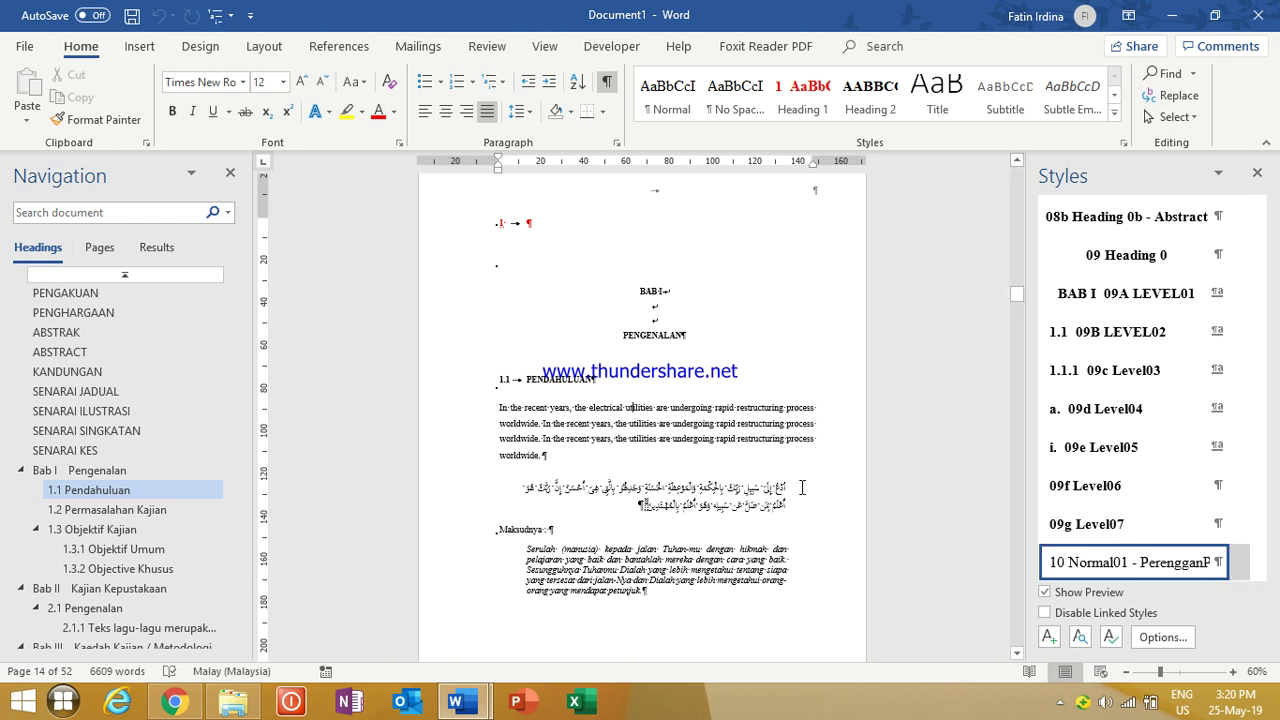
{"action": "scroll", "coordinate": [671, 457], "scroll_direction": "down", "scroll_amount": 10}
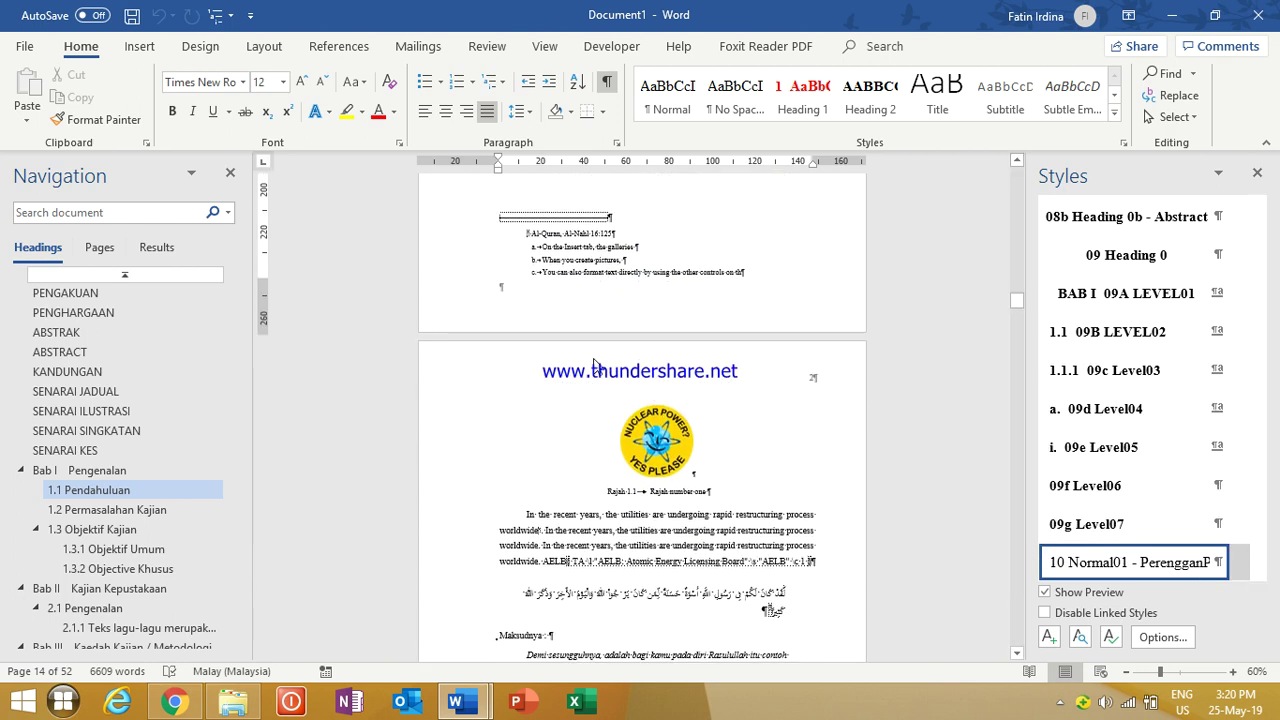
{"action": "scroll", "coordinate": [594, 366], "scroll_direction": "down", "scroll_amount": 3}
{"action": "left_click", "coordinate": [601, 441]}
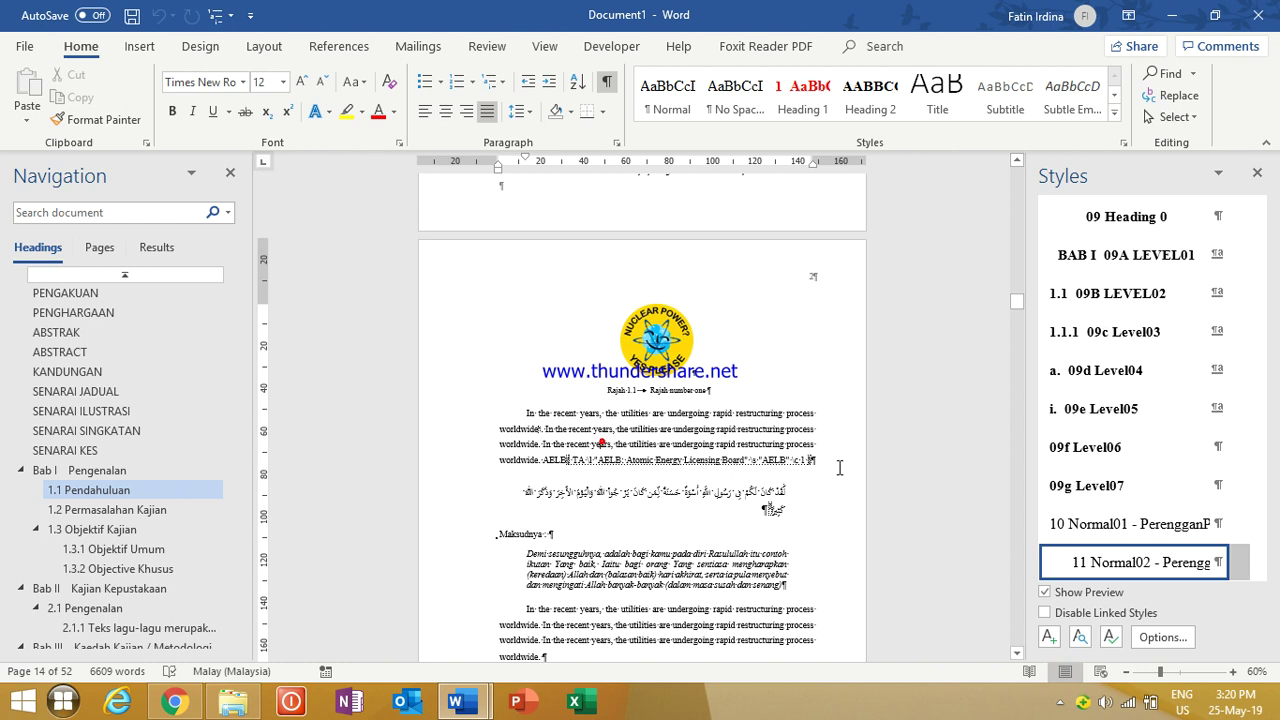
{"action": "left_click", "coordinate": [1259, 573]}
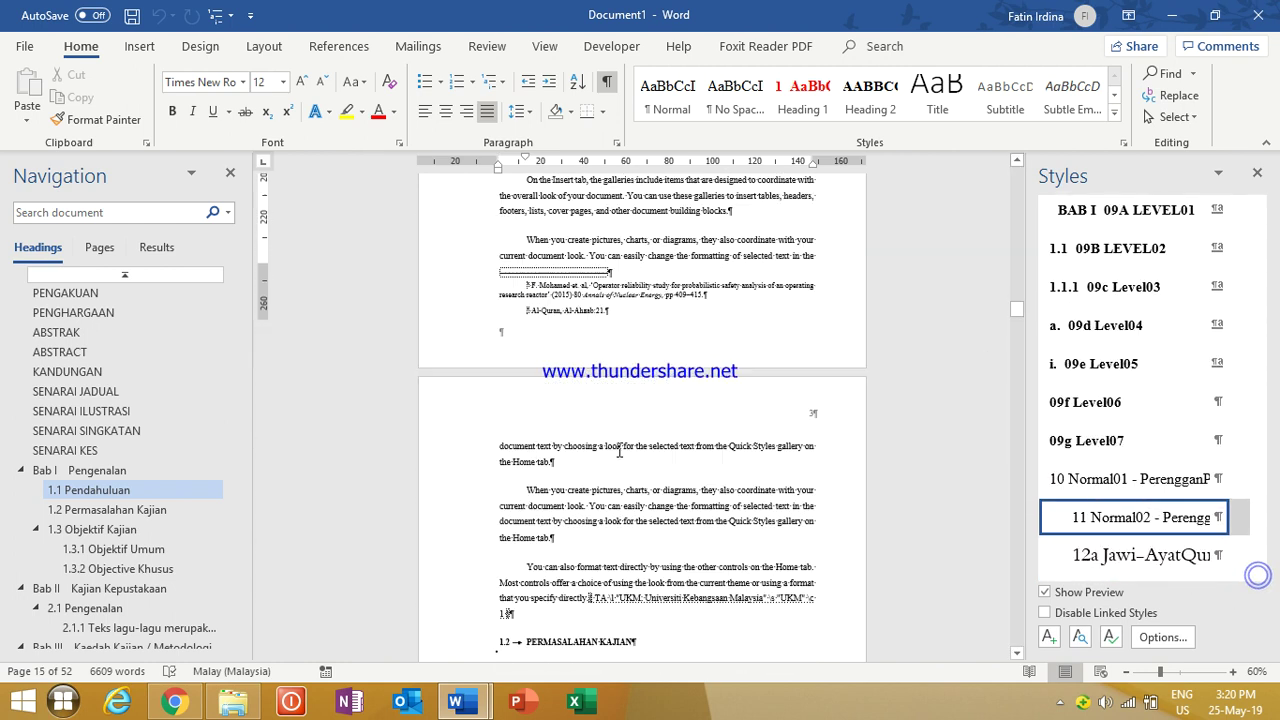
{"action": "scroll", "coordinate": [619, 452], "scroll_direction": "down", "scroll_amount": 10}
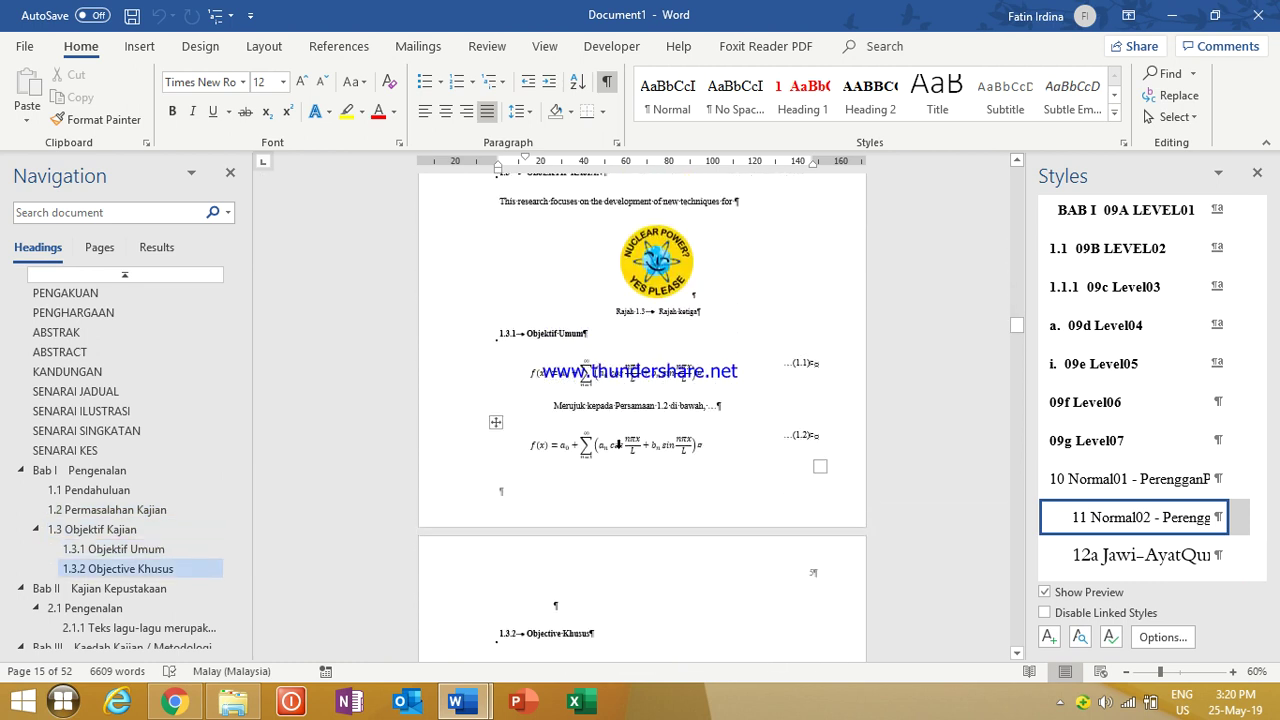
{"action": "scroll", "coordinate": [619, 444], "scroll_direction": "up", "scroll_amount": 3}
{"action": "scroll", "coordinate": [617, 450], "scroll_direction": "down", "scroll_amount": 8}
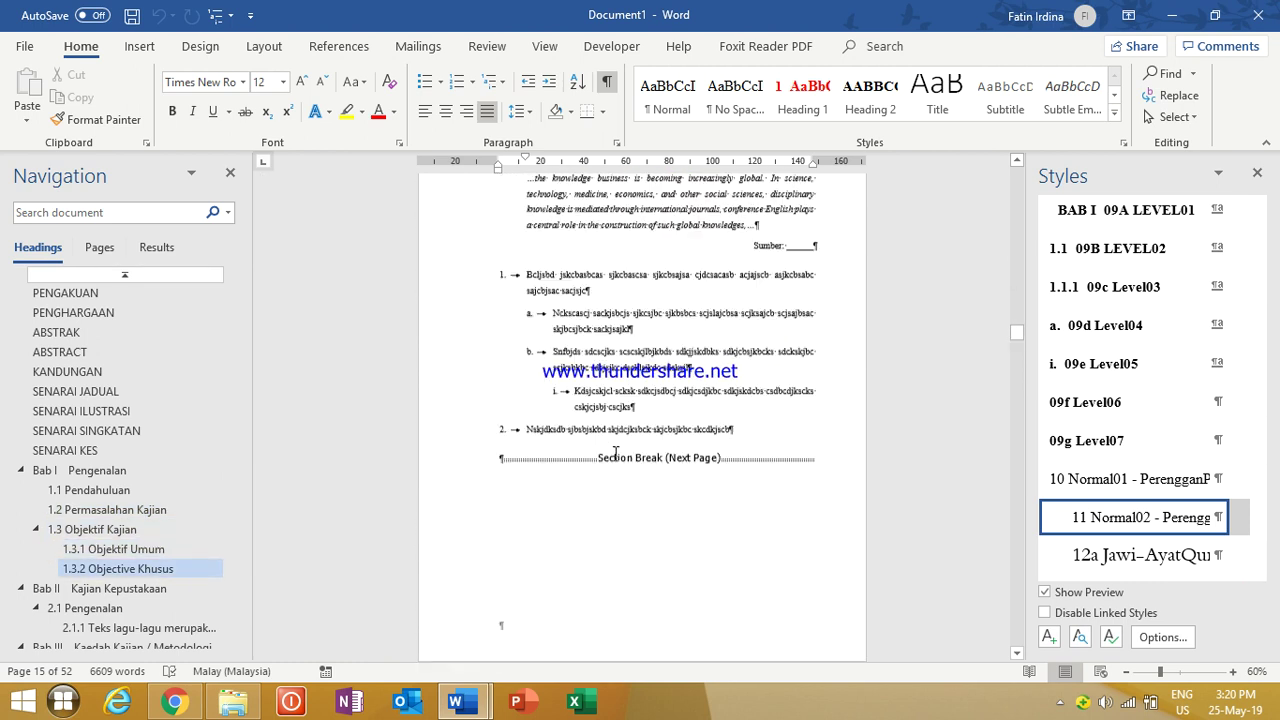
{"action": "scroll", "coordinate": [615, 452], "scroll_direction": "down", "scroll_amount": 6}
Step: Check the styles of the Kajian literacy line, BAB II, KAJIAN KEPUSTAKAAN and 2.1 PENGENALAN
{"action": "left_click", "coordinate": [531, 277]}
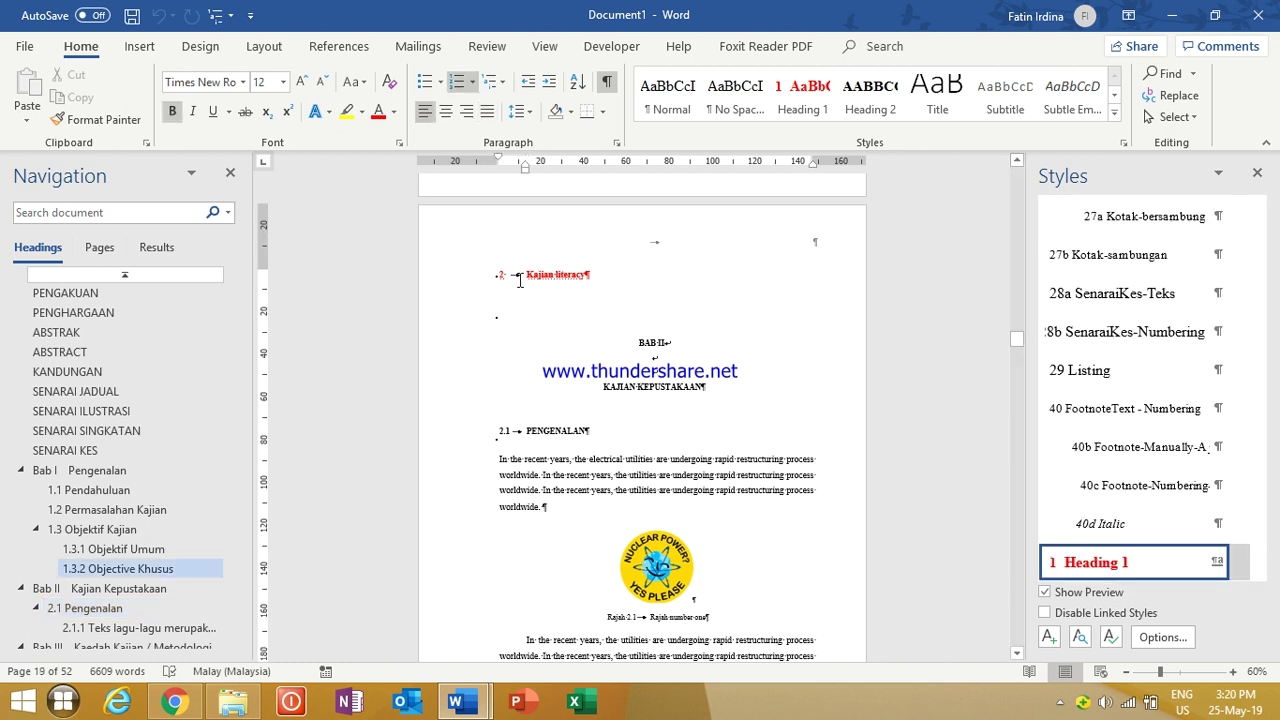
{"action": "left_click", "coordinate": [651, 338]}
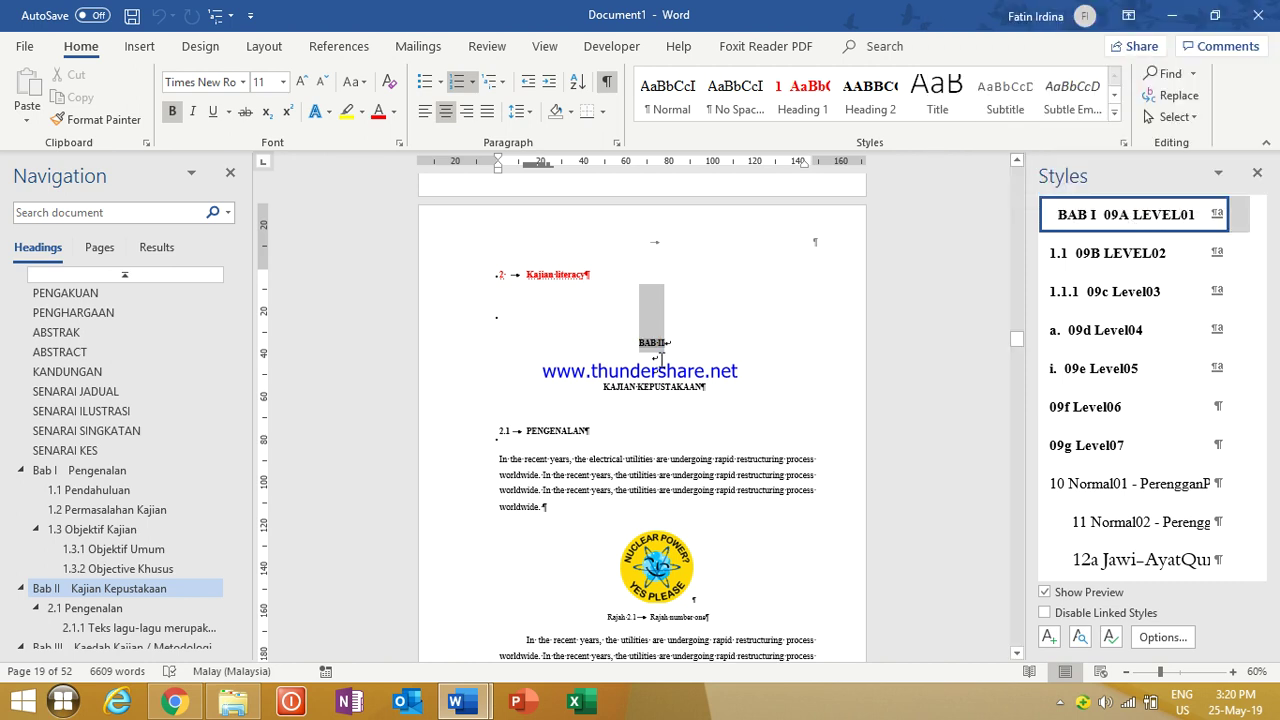
{"action": "left_click", "coordinate": [627, 392]}
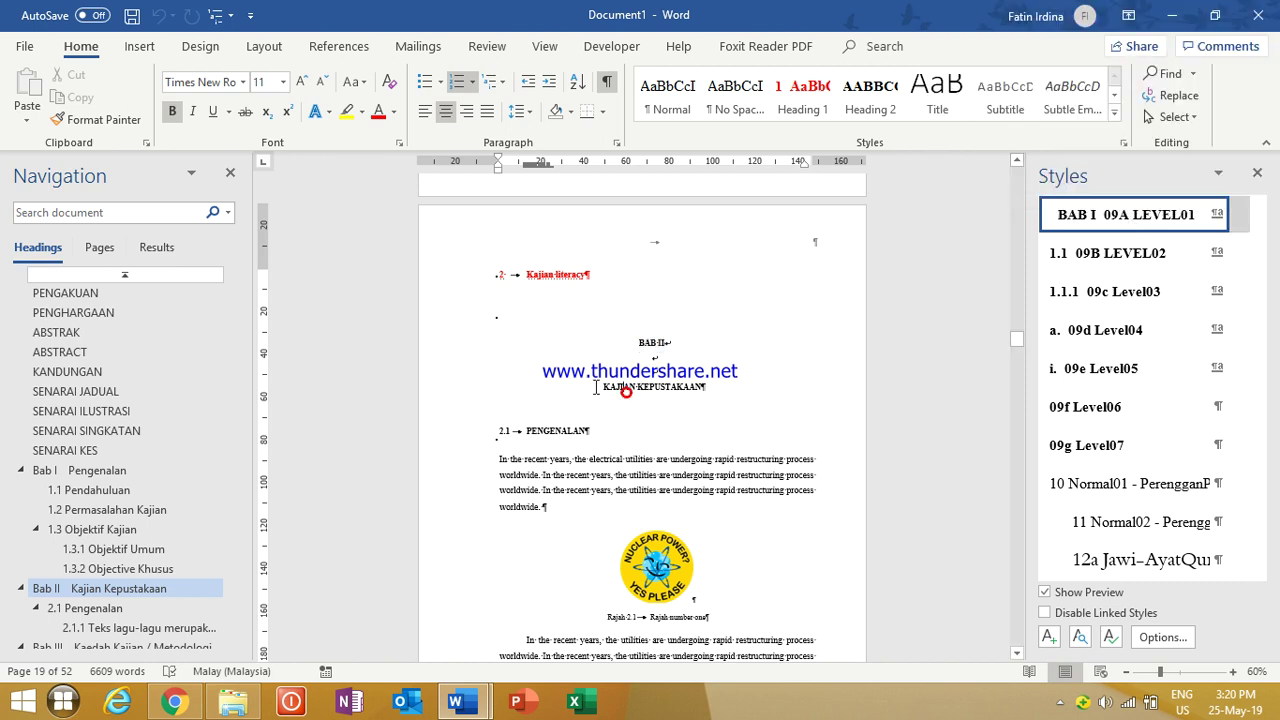
{"action": "left_click", "coordinate": [550, 437]}
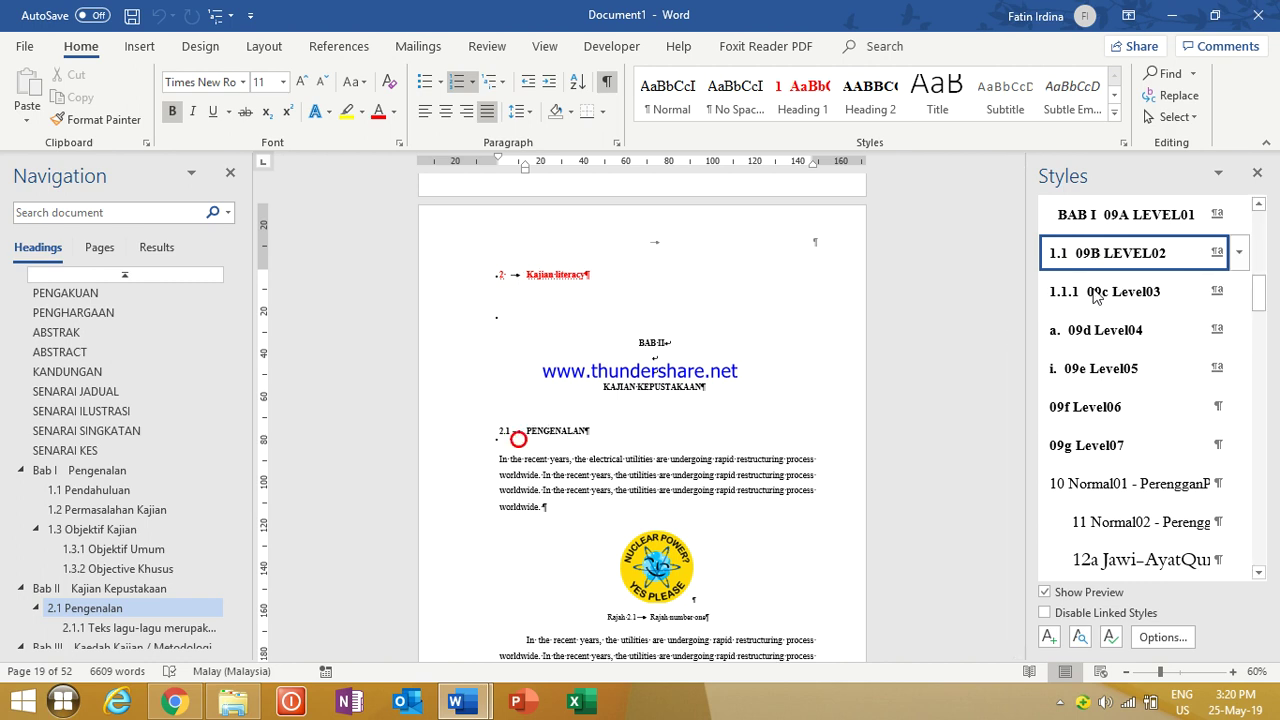
{"action": "scroll", "coordinate": [665, 497], "scroll_direction": "down", "scroll_amount": 5}
{"action": "scroll", "coordinate": [665, 497], "scroll_direction": "down", "scroll_amount": 10}
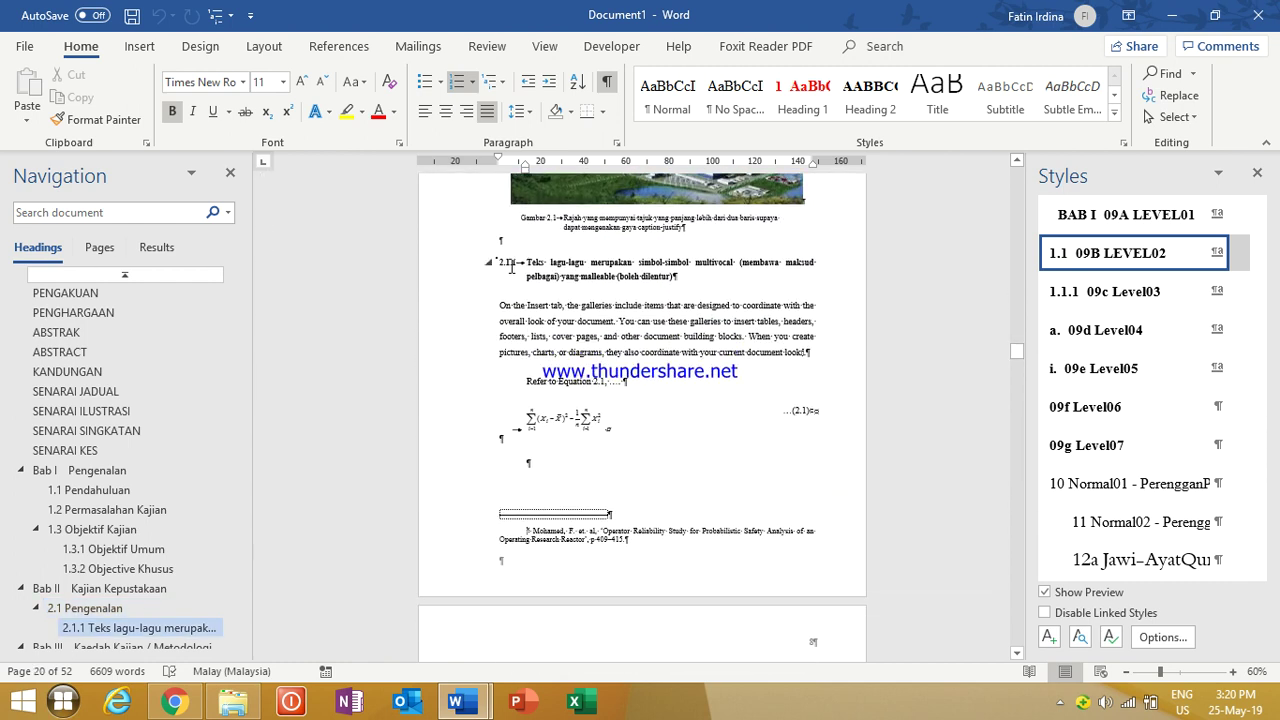
Step: Check heading 2.1.1 and the numbered list styles, selecting list items 1–3, then reach the section break
{"action": "left_click", "coordinate": [589, 277]}
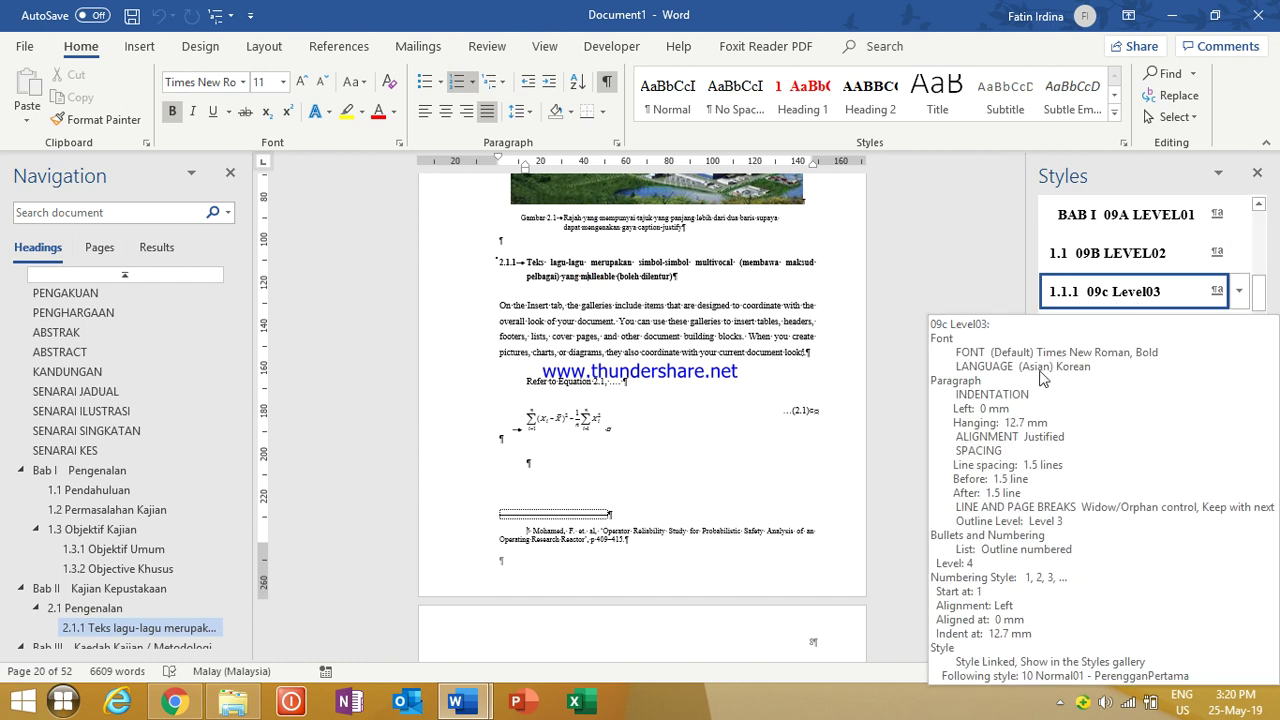
{"action": "scroll", "coordinate": [625, 352], "scroll_direction": "down", "scroll_amount": 1}
{"action": "scroll", "coordinate": [625, 352], "scroll_direction": "down", "scroll_amount": 15}
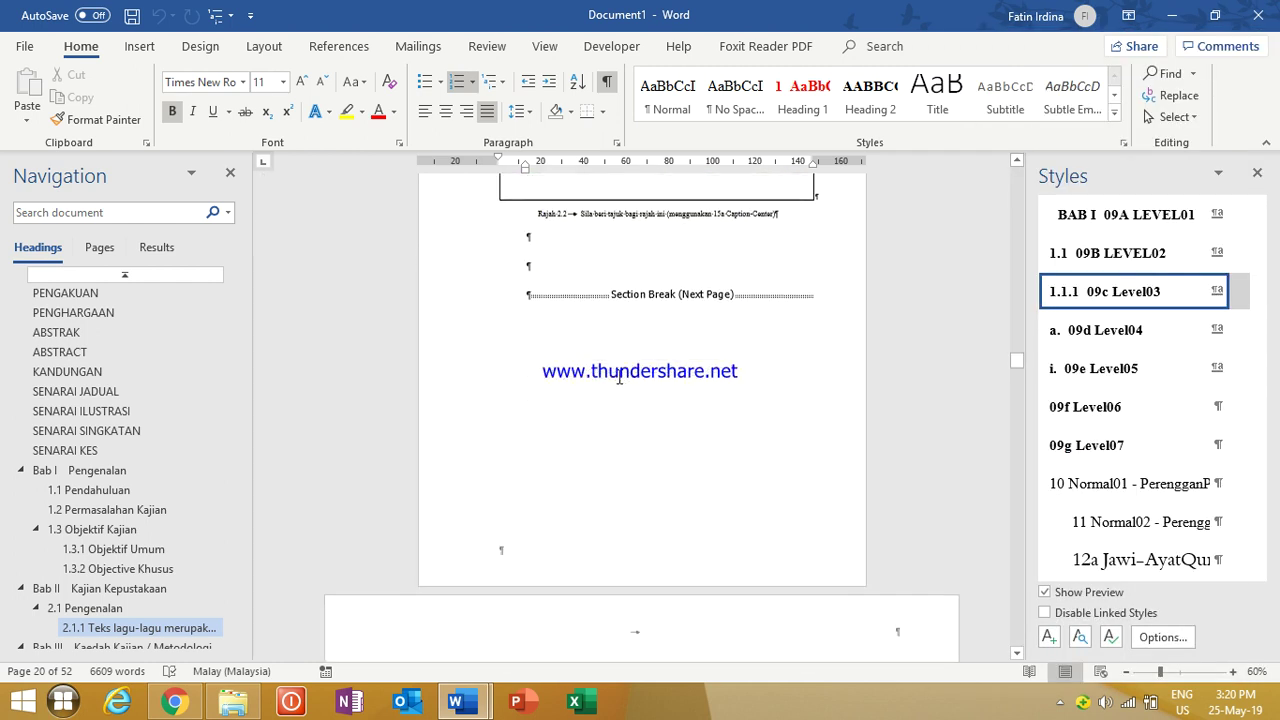
{"action": "scroll", "coordinate": [620, 380], "scroll_direction": "down", "scroll_amount": 15}
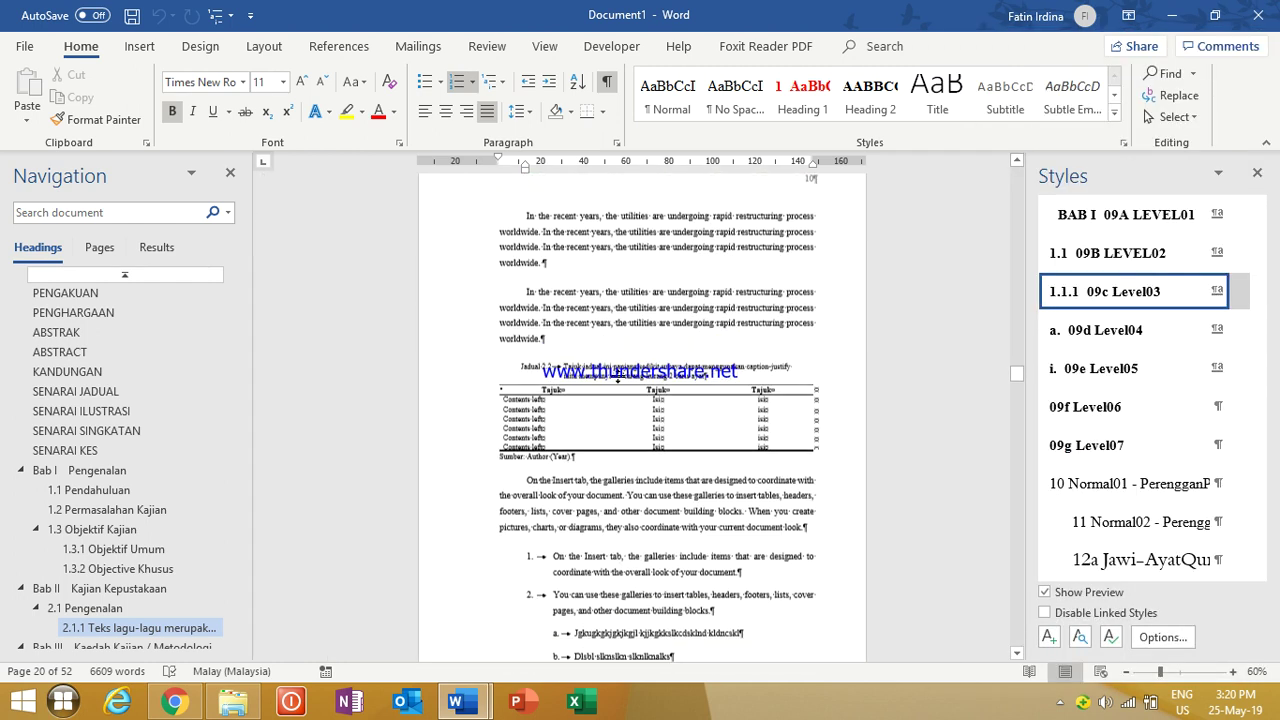
{"action": "scroll", "coordinate": [619, 376], "scroll_direction": "down", "scroll_amount": 3}
{"action": "left_click", "coordinate": [561, 391]}
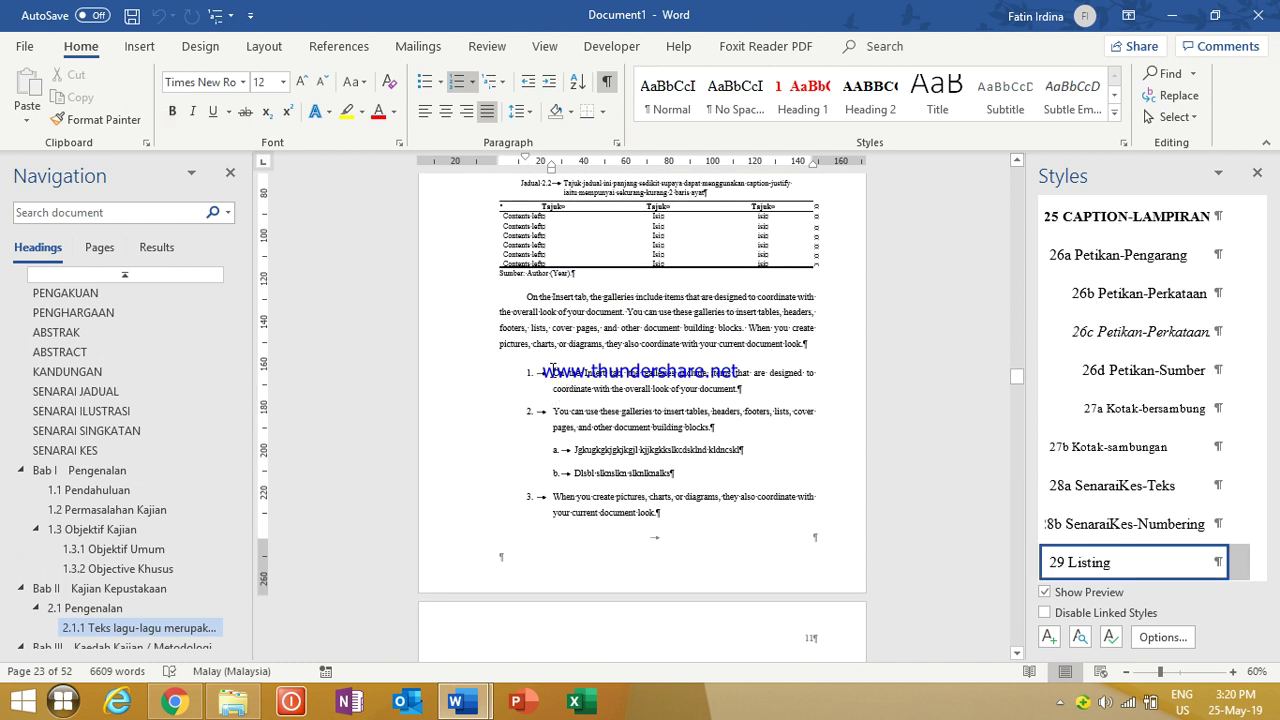
{"action": "left_click", "coordinate": [556, 372]}
{"action": "key", "text": "shift+Down"}
{"action": "key", "text": "shift+Down"}
{"action": "key", "text": "shift+Down"}
{"action": "key", "text": "shift+Down"}
{"action": "key", "text": "shift+Down"}
{"action": "key", "text": "shift+Down"}
{"action": "key", "text": "shift+Down"}
{"action": "key", "text": "shift+Down"}
{"action": "scroll", "coordinate": [600, 397], "scroll_direction": "down", "scroll_amount": 1}
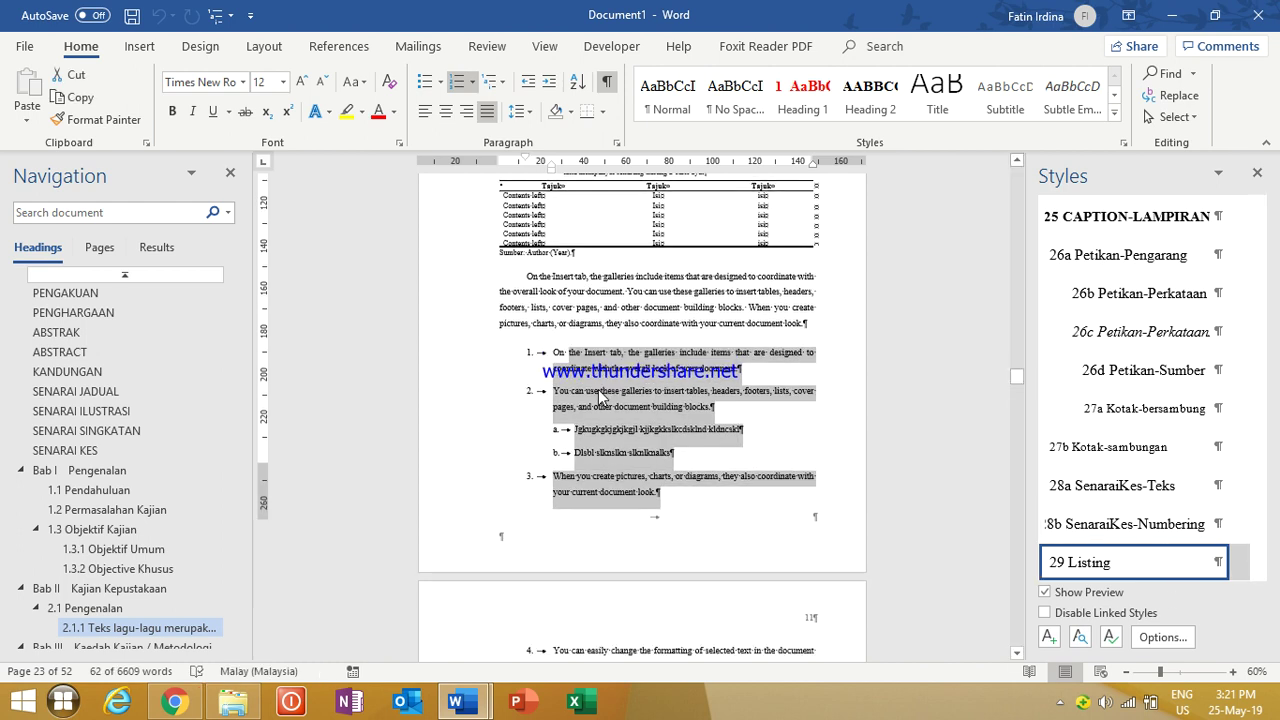
{"action": "scroll", "coordinate": [600, 397], "scroll_direction": "down", "scroll_amount": 12}
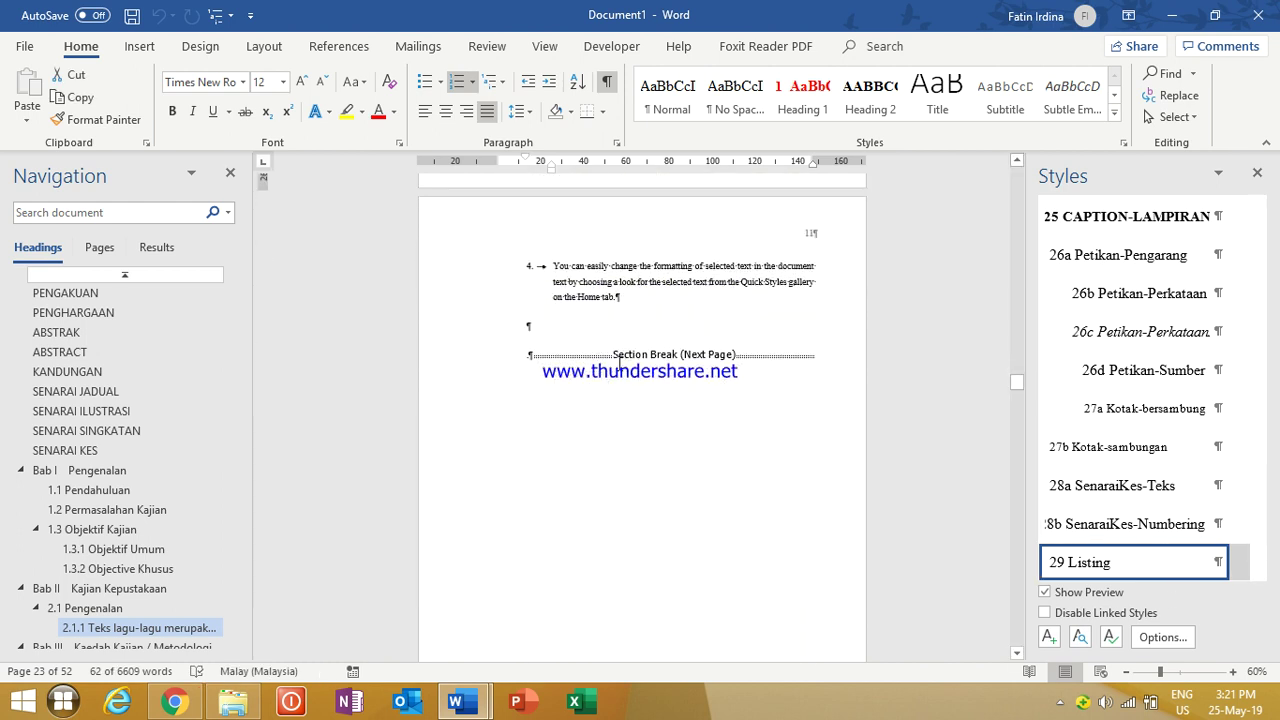
Step: At the section break, review the Layout > Breaks options without inserting a break
{"action": "left_click", "coordinate": [527, 357]}
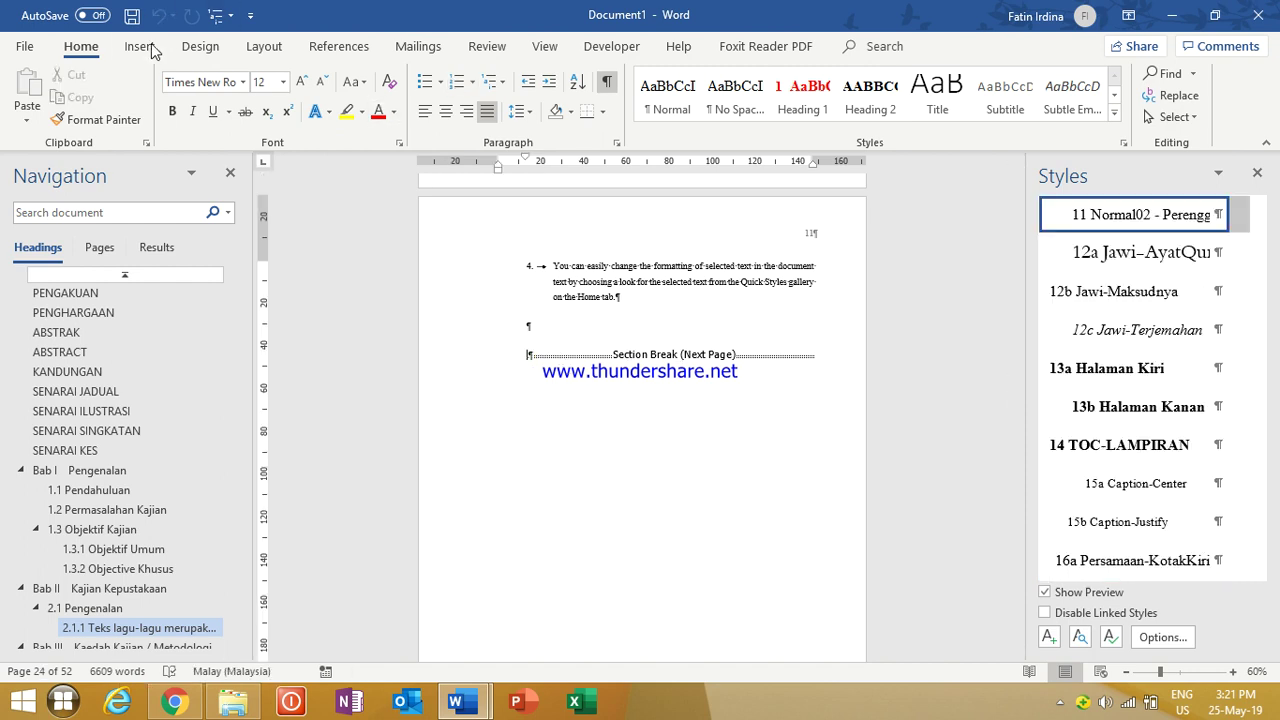
{"action": "left_click", "coordinate": [264, 46]}
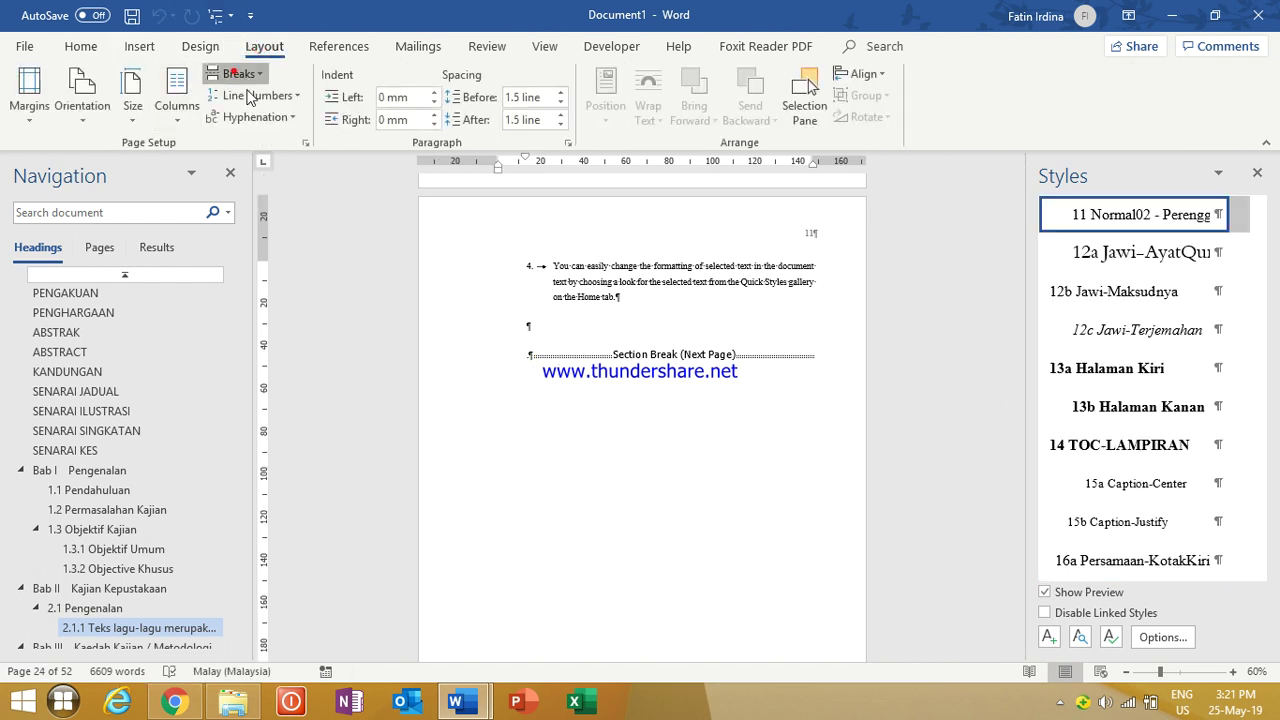
{"action": "left_click", "coordinate": [232, 74]}
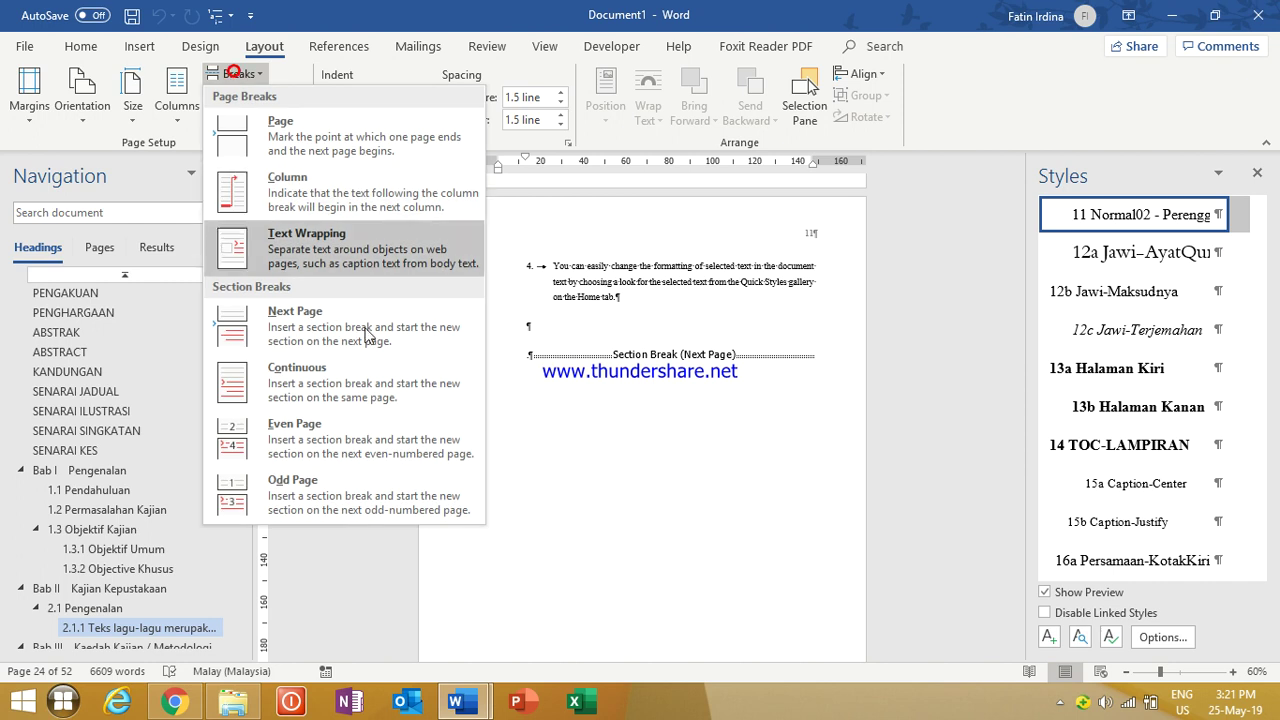
{"action": "left_click", "coordinate": [586, 390]}
Step: Move through chapters III–VII to the RUJUKAN reference list on page 41
{"action": "scroll", "coordinate": [586, 390], "scroll_direction": "down", "scroll_amount": 2}
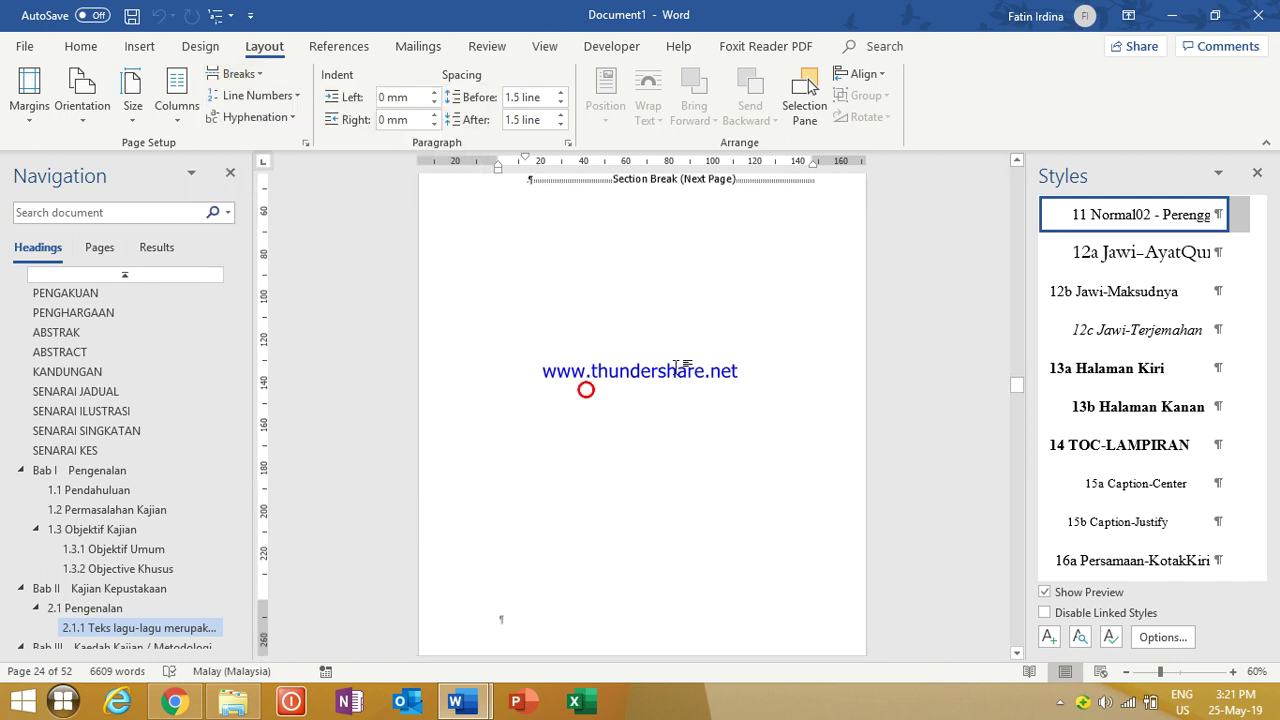
{"action": "scroll", "coordinate": [679, 365], "scroll_direction": "down", "scroll_amount": 10}
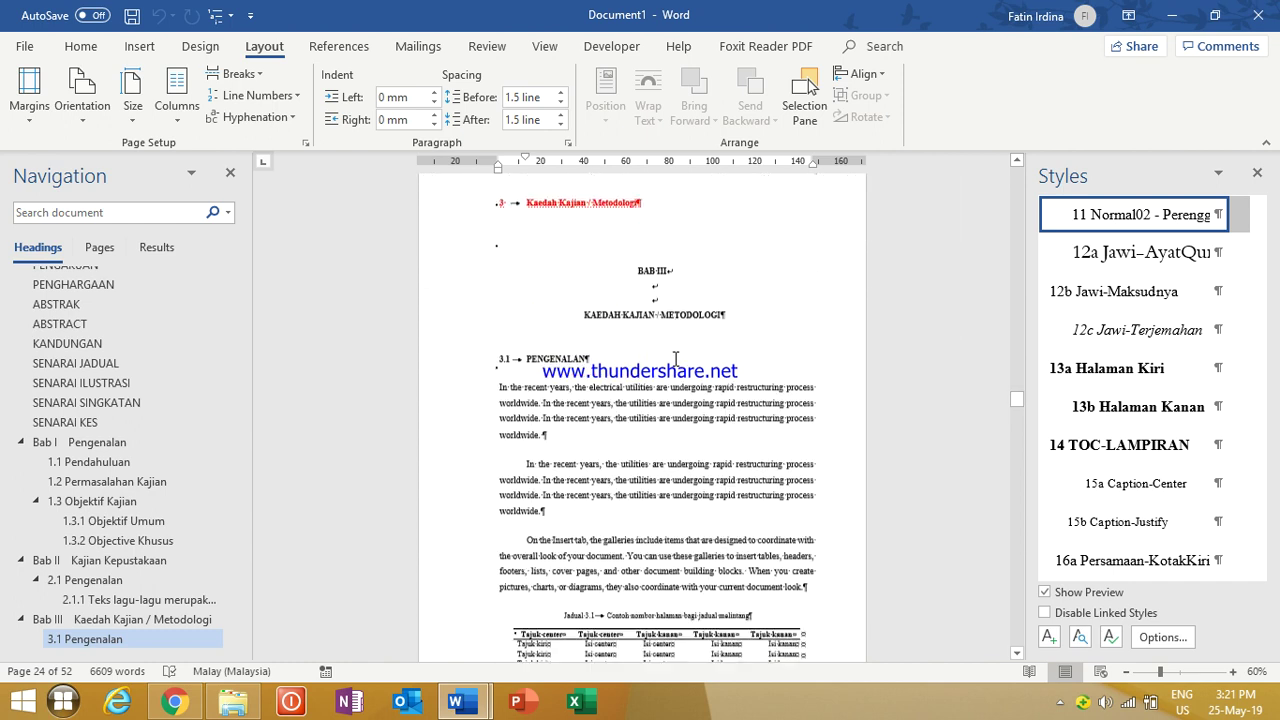
{"action": "scroll", "coordinate": [676, 358], "scroll_direction": "down", "scroll_amount": 8}
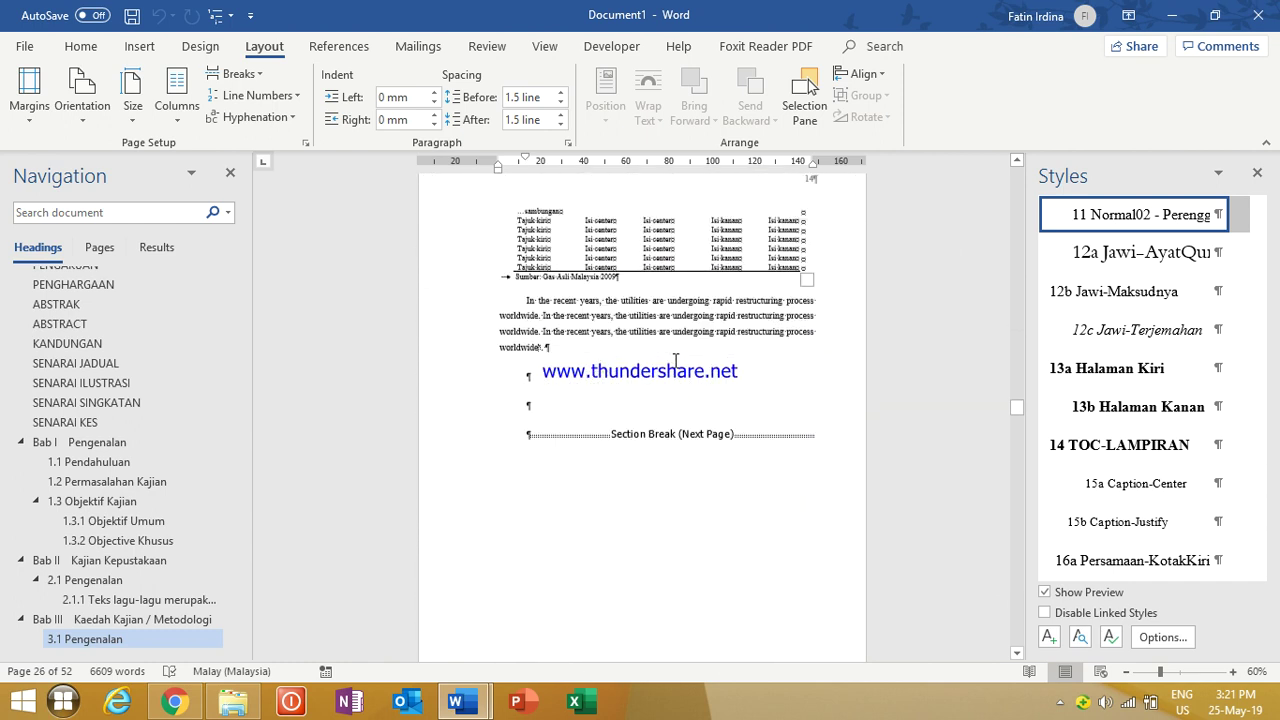
{"action": "scroll", "coordinate": [676, 360], "scroll_direction": "down", "scroll_amount": 3}
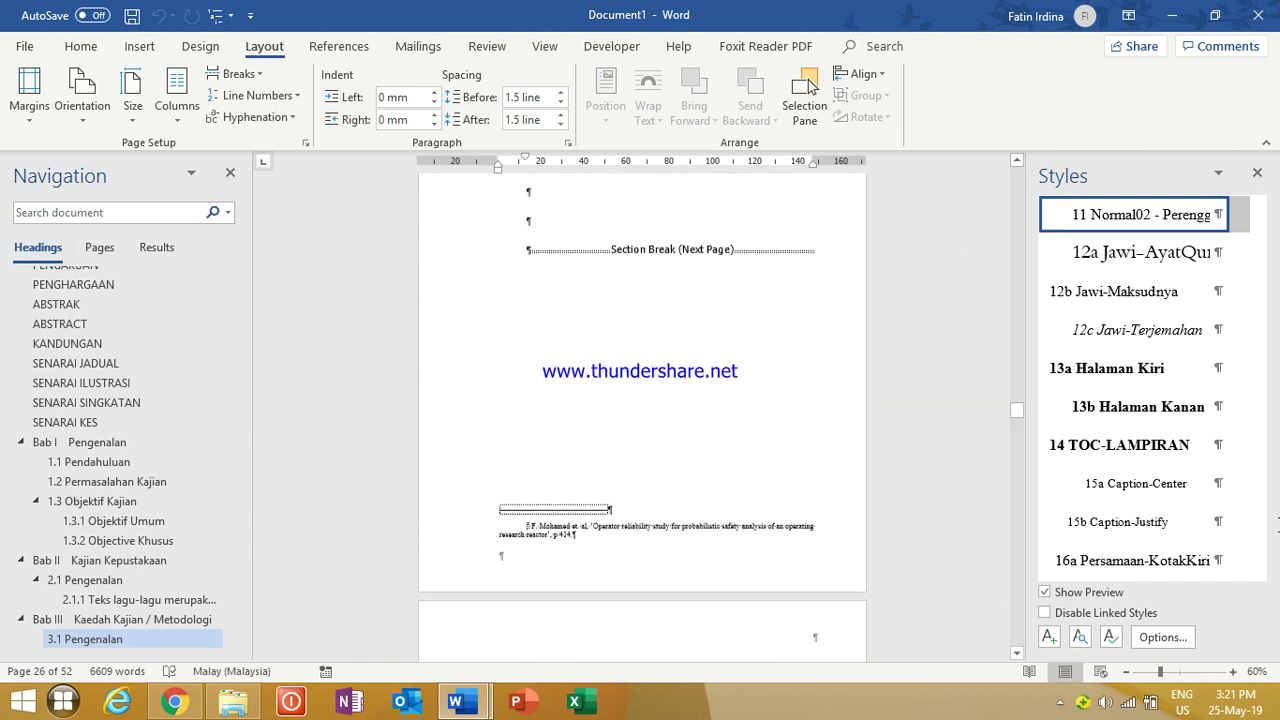
{"action": "scroll", "coordinate": [992, 463], "scroll_direction": "down", "scroll_amount": 15}
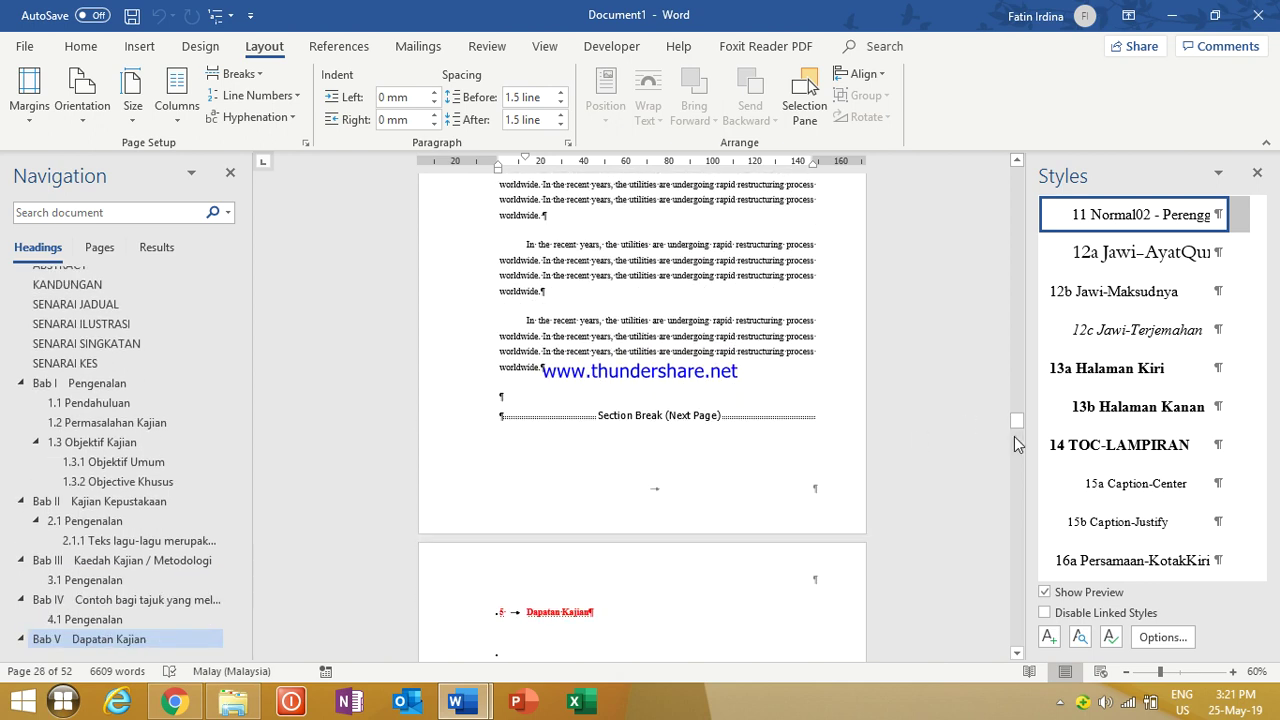
{"action": "left_click_drag", "start_coordinate": [1021, 427], "coordinate": [710, 608]}
Step: Confirm the RUJUKAN heading uses 24A RUJUKAN-TAJUK and scroll through the references
{"action": "scroll", "coordinate": [645, 293], "scroll_direction": "down", "scroll_amount": 3}
{"action": "left_click", "coordinate": [652, 193]}
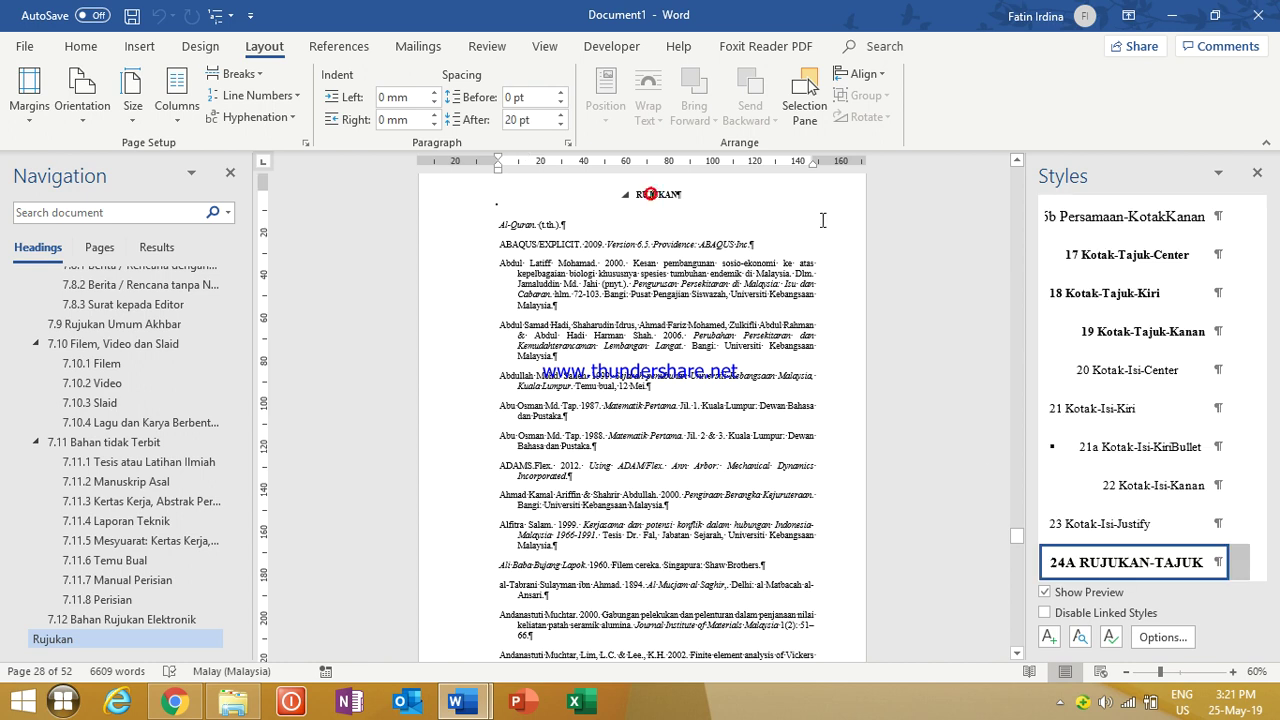
{"action": "triple_click", "coordinate": [706, 204]}
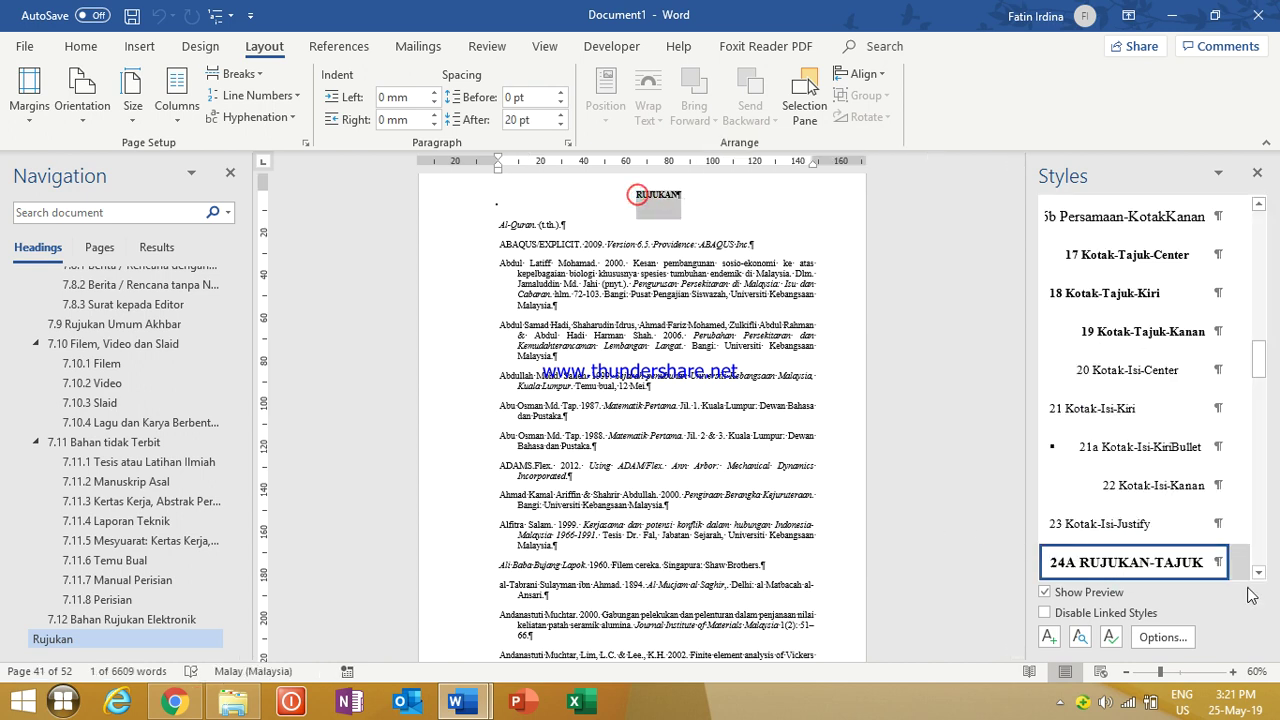
{"action": "scroll", "coordinate": [648, 302], "scroll_direction": "down", "scroll_amount": 15}
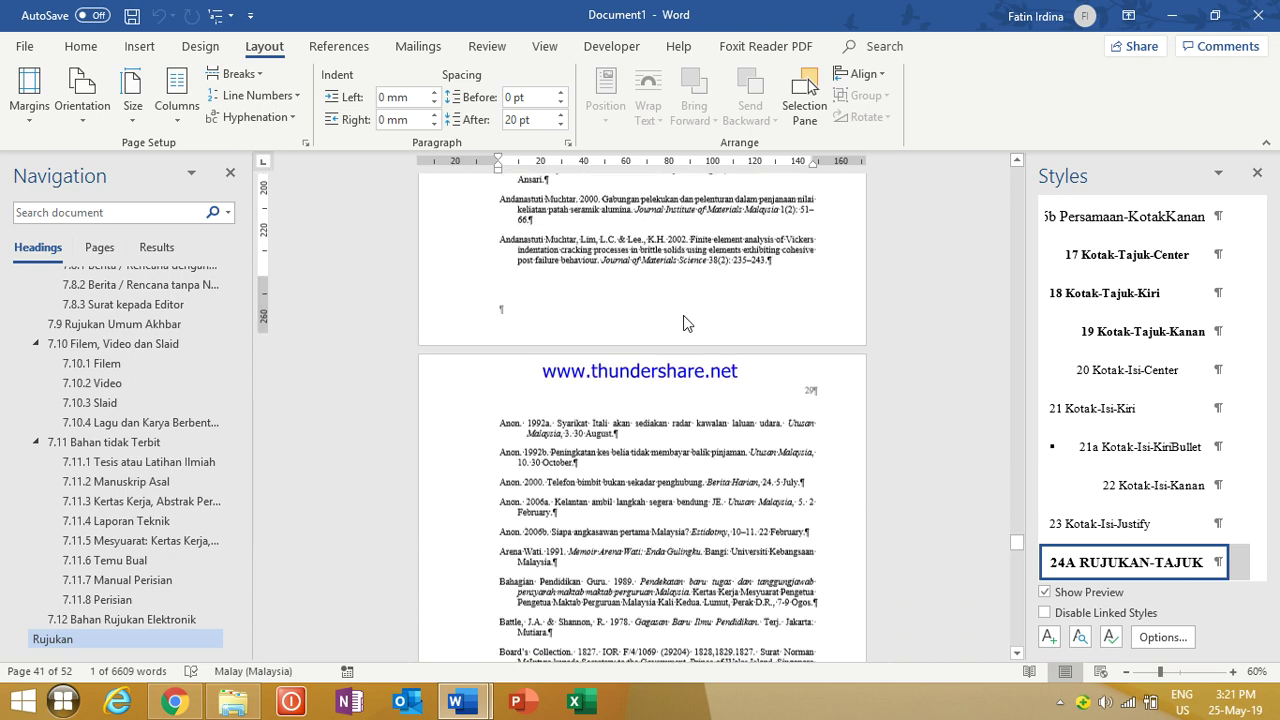
{"action": "scroll", "coordinate": [706, 302], "scroll_direction": "down", "scroll_amount": 15}
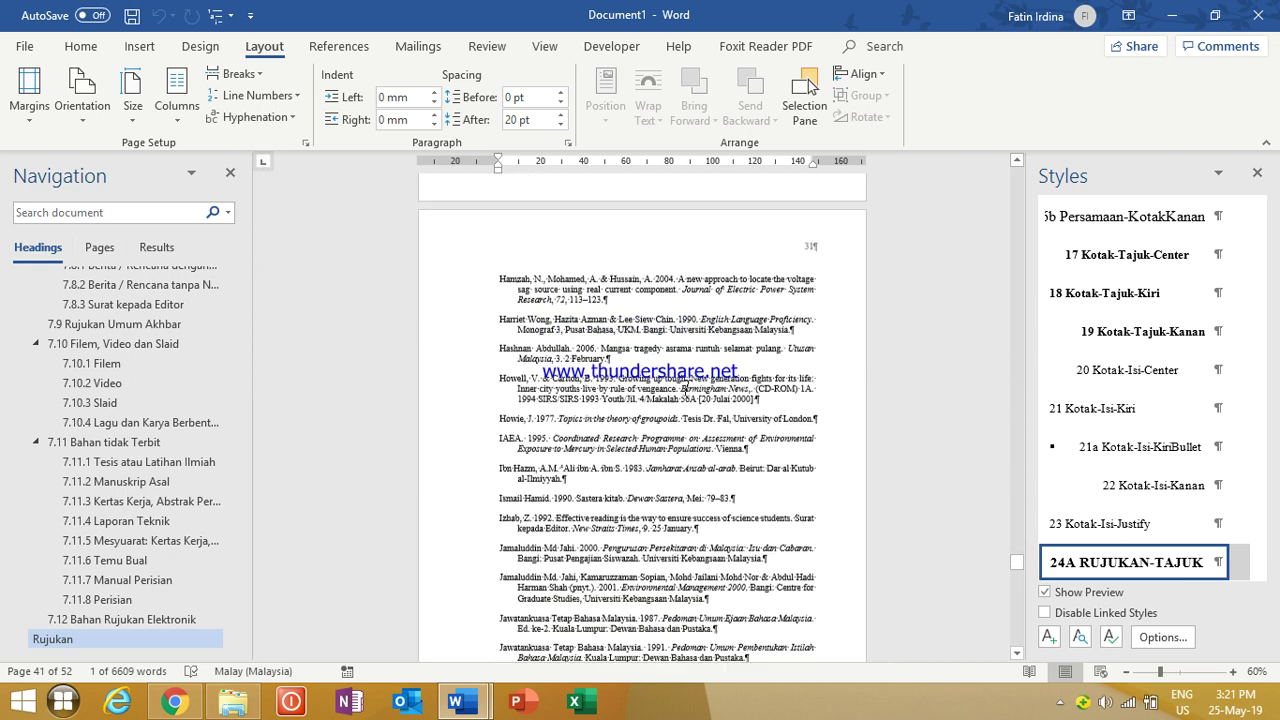
{"action": "scroll", "coordinate": [678, 465], "scroll_direction": "down", "scroll_amount": 20}
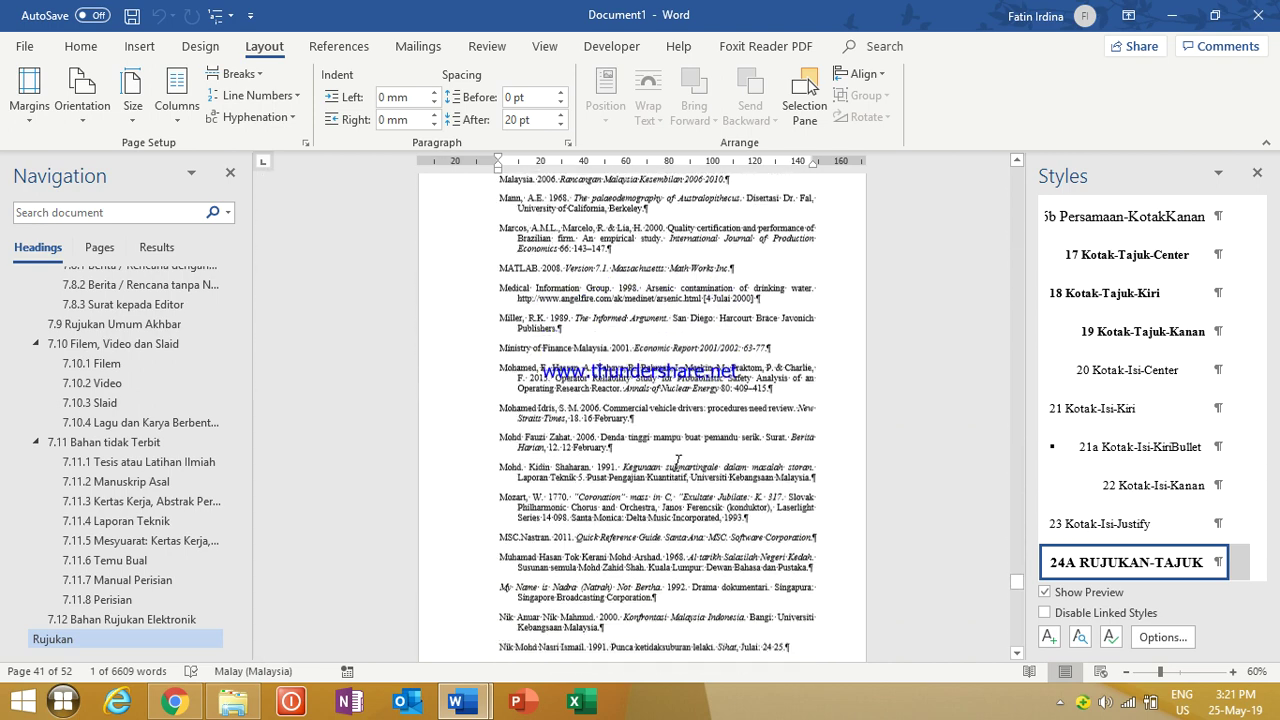
{"action": "scroll", "coordinate": [633, 477], "scroll_direction": "down", "scroll_amount": 12}
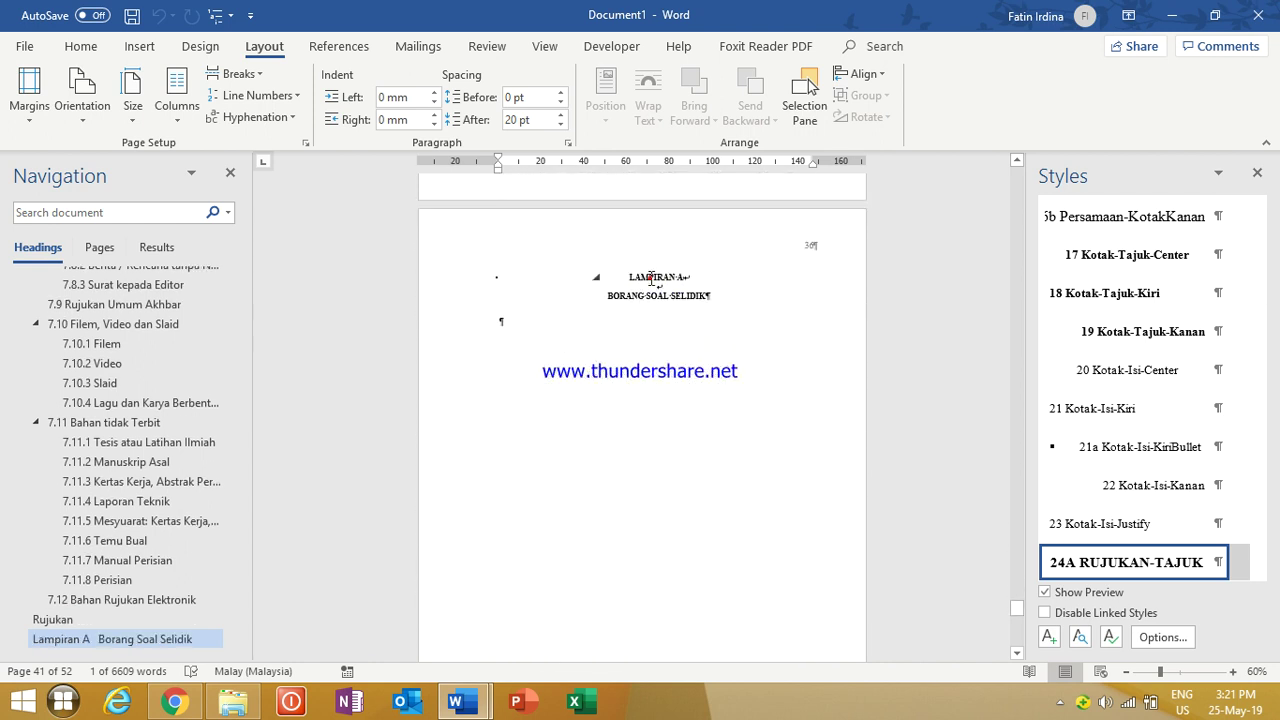
Step: Check the LAMPIRAN A heading's style and scroll on through the appendices to LAMPIRAN C
{"action": "left_click", "coordinate": [651, 280]}
{"action": "scroll", "coordinate": [713, 349], "scroll_direction": "down", "scroll_amount": 3}
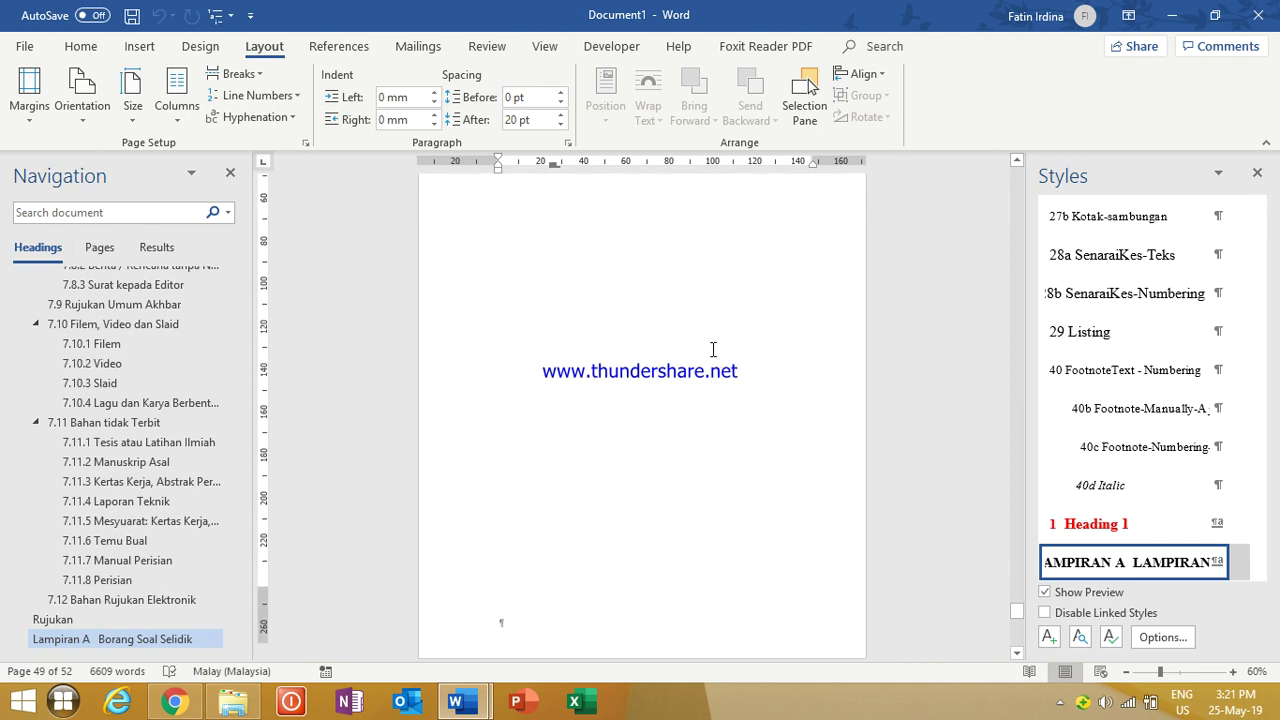
{"action": "scroll", "coordinate": [713, 349], "scroll_direction": "down", "scroll_amount": 5}
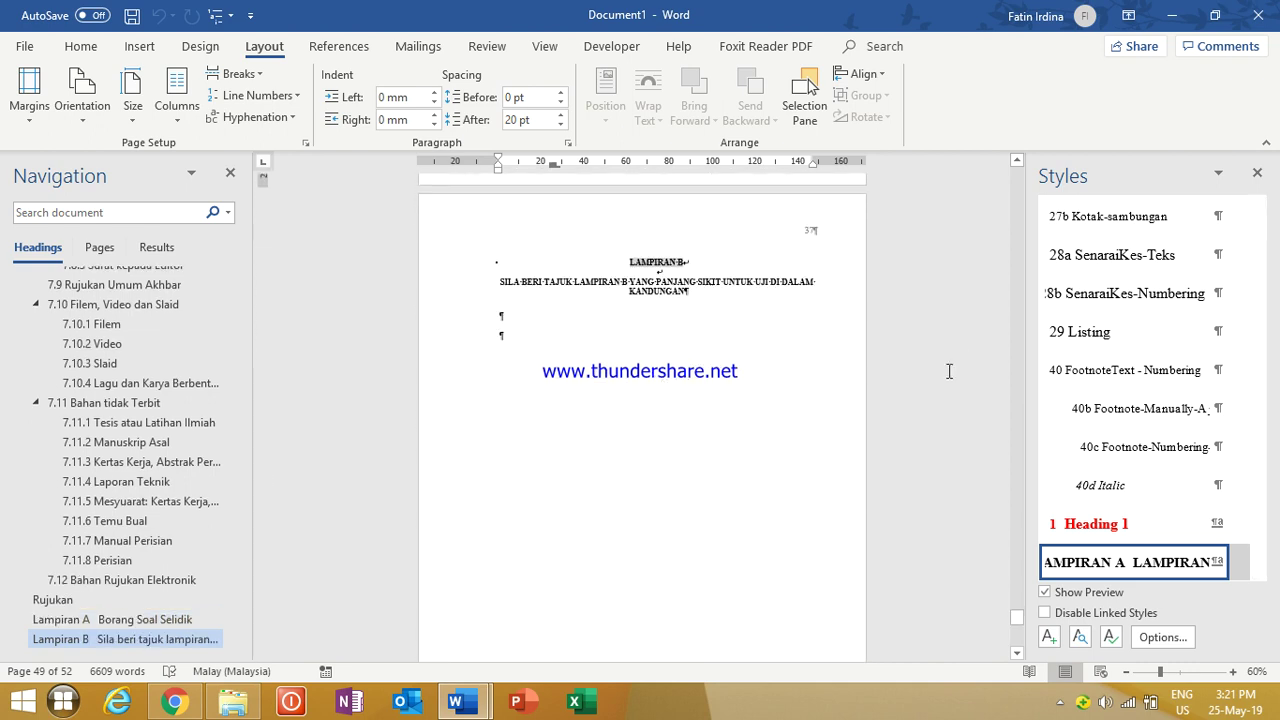
{"action": "scroll", "coordinate": [744, 360], "scroll_direction": "down", "scroll_amount": 8}
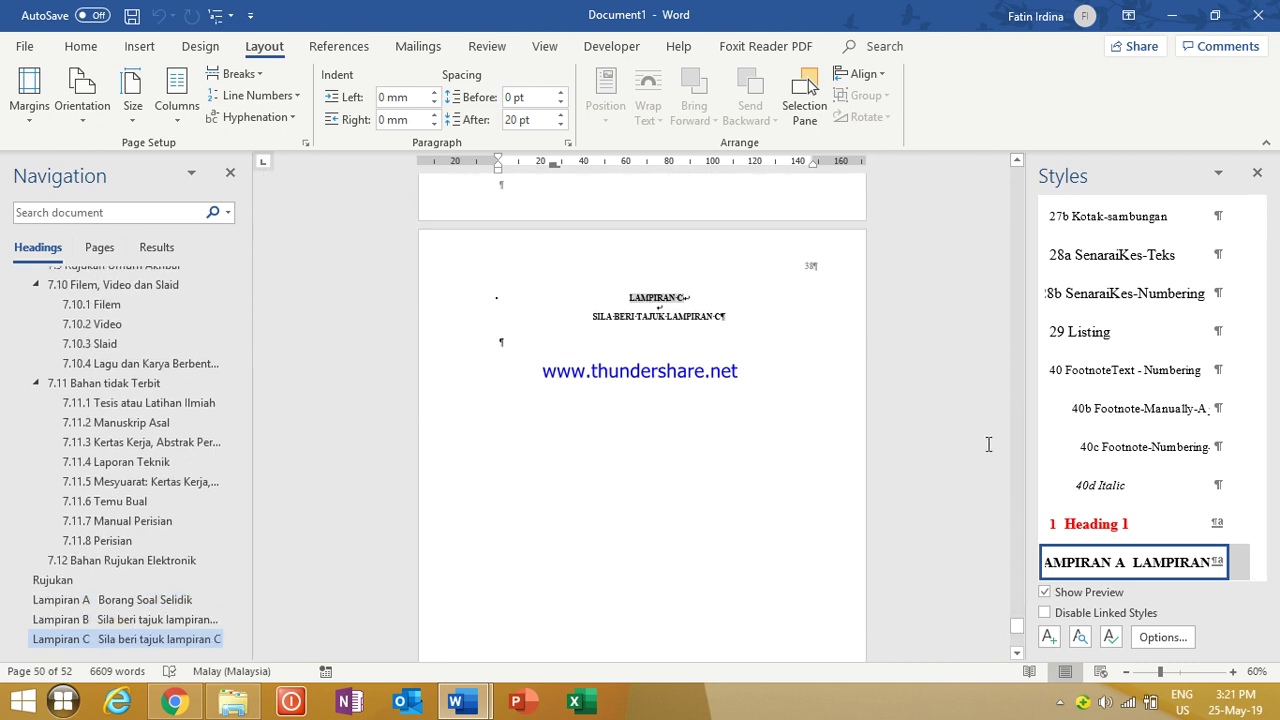
Step: On page 22, check the Jadual 2.1 cell Kotak styles and select the table's caption line
{"action": "left_click_drag", "start_coordinate": [1021, 630], "coordinate": [1016, 368]}
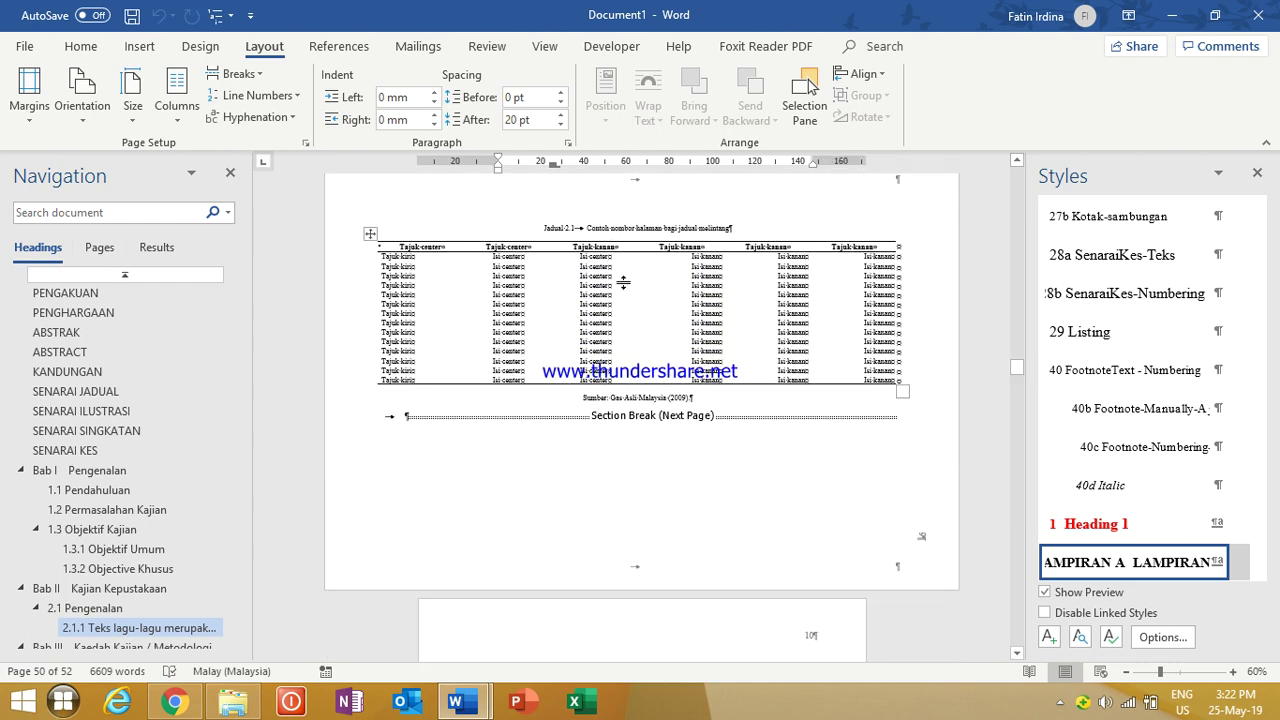
{"action": "left_click", "coordinate": [447, 258]}
{"action": "left_click", "coordinate": [429, 252]}
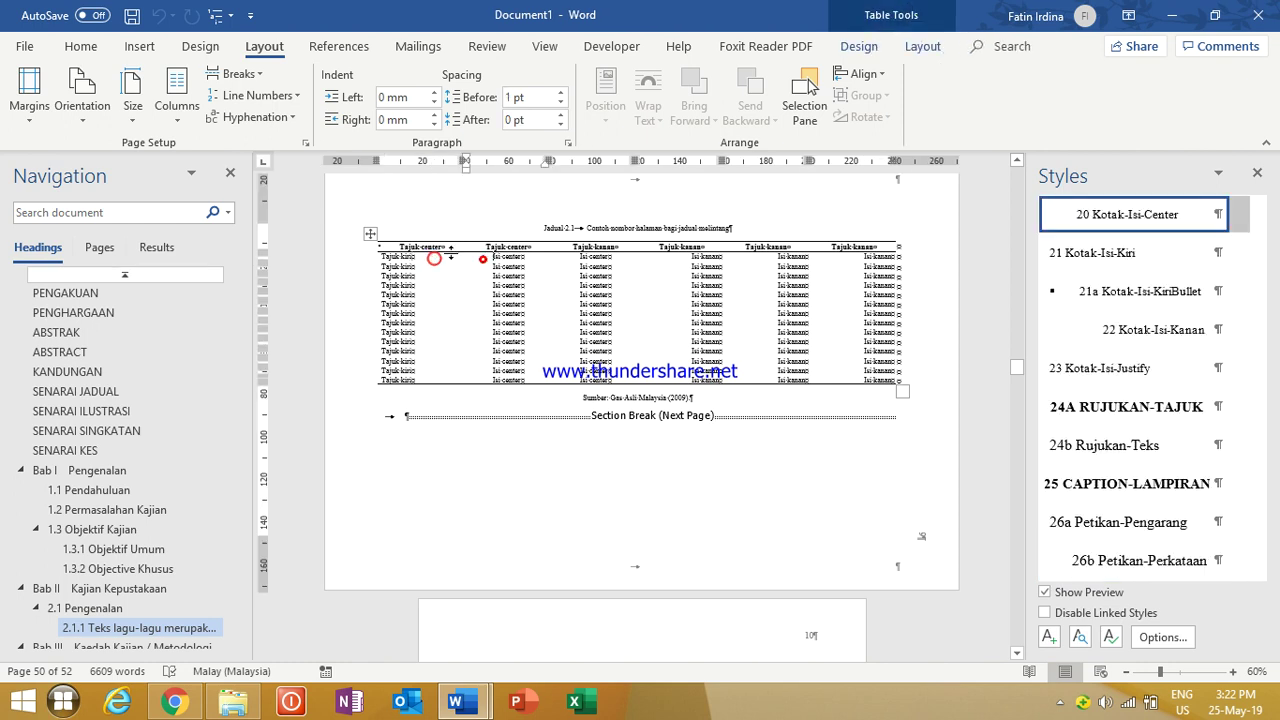
{"action": "left_click", "coordinate": [385, 287]}
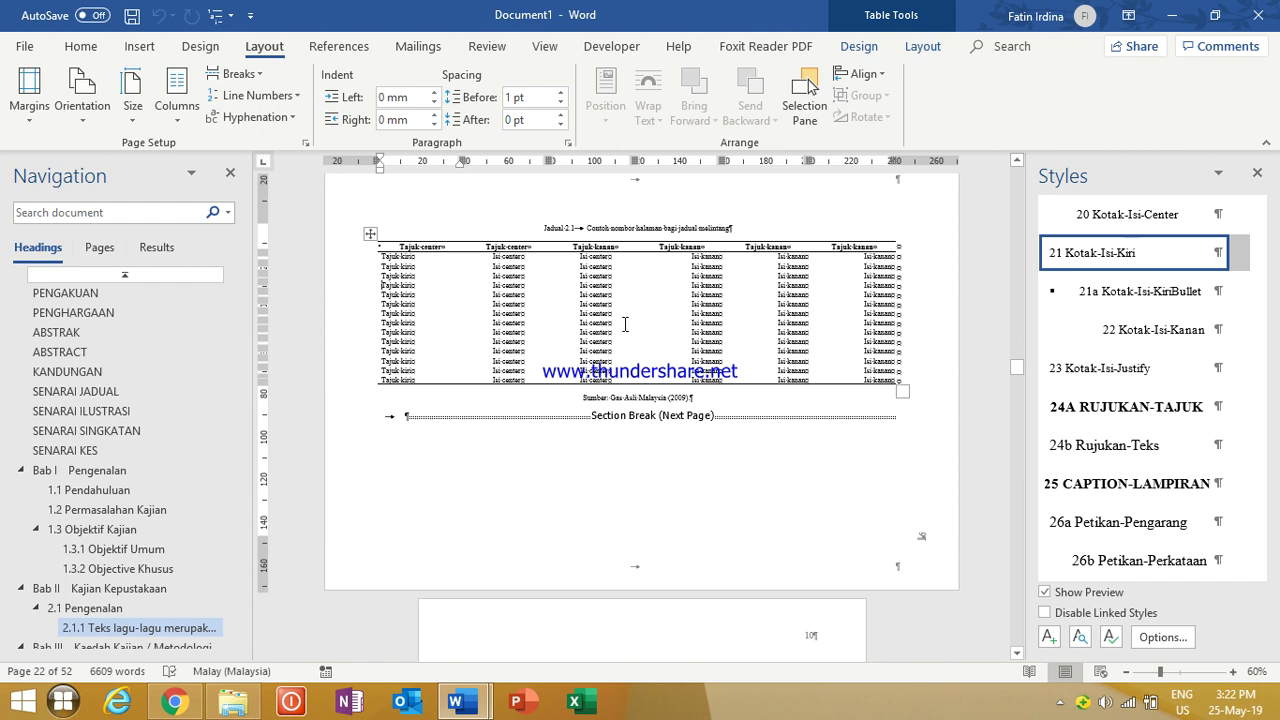
{"action": "left_click", "coordinate": [647, 229]}
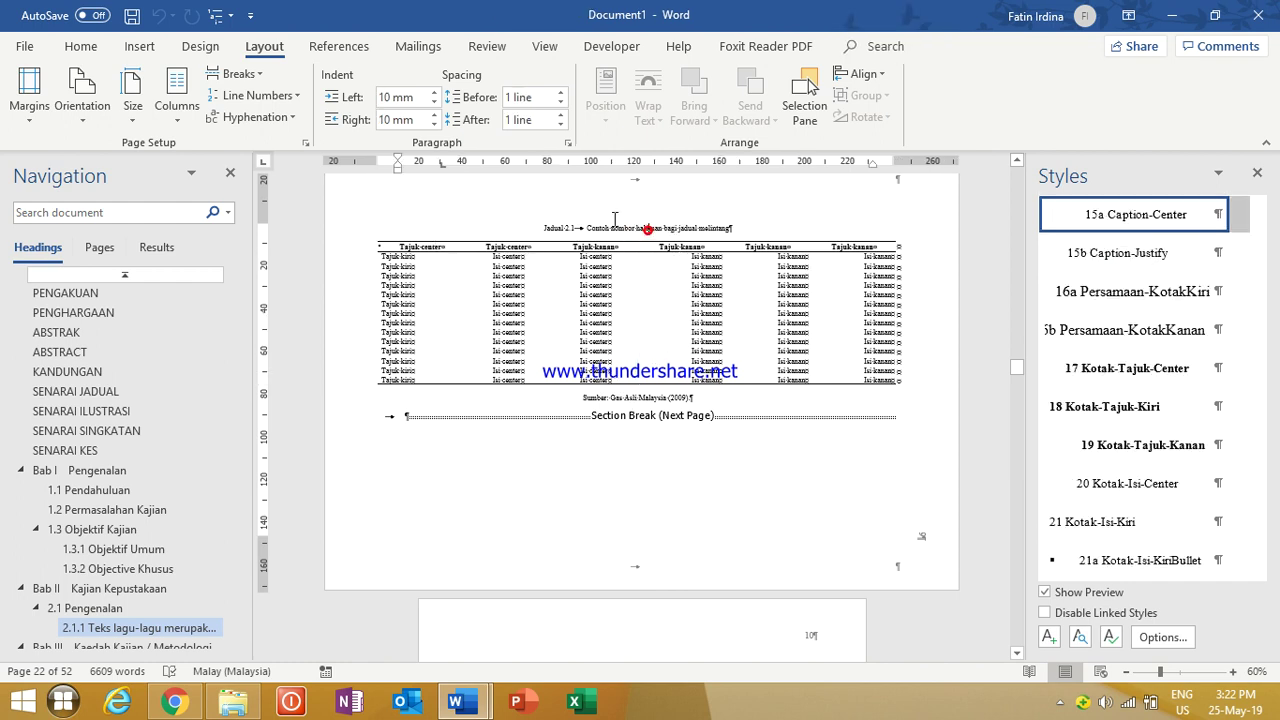
{"action": "left_click_drag", "start_coordinate": [540, 228], "coordinate": [766, 224]}
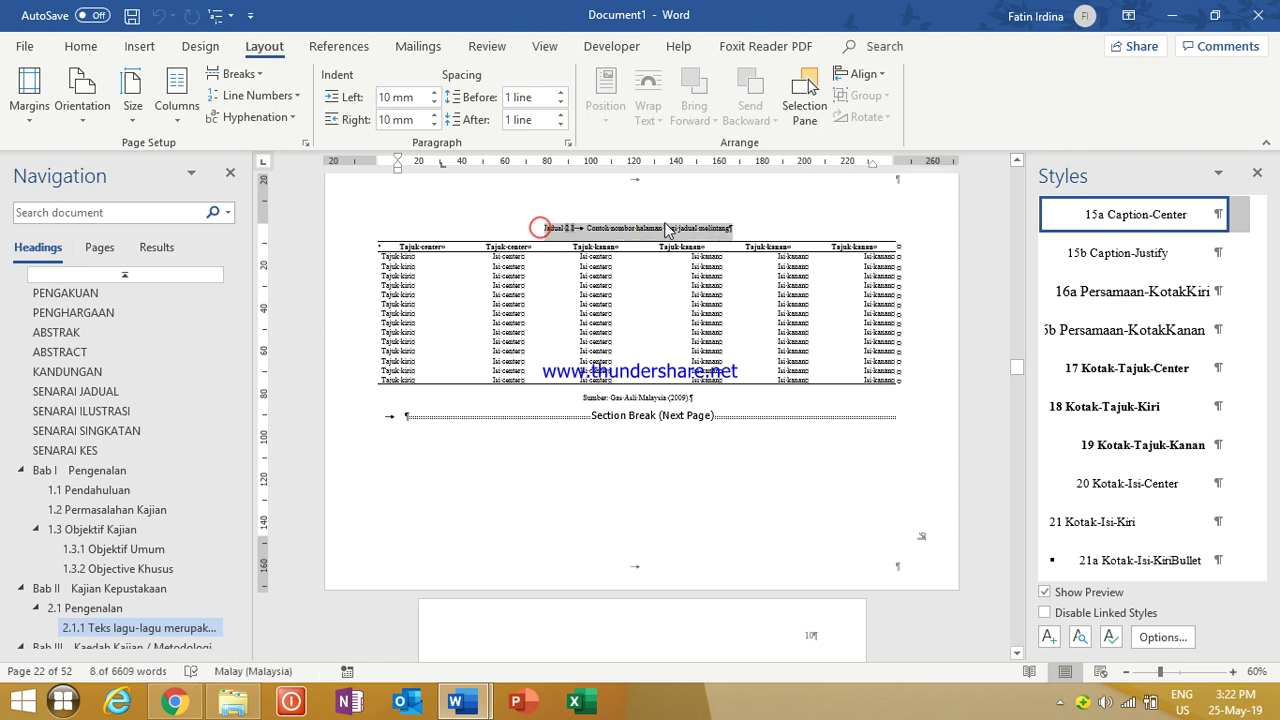
Step: Insert a Jadual caption 'Contoh nombor halaman bagi jadual melintang' numbered with the chapter number and a separator
{"action": "left_click", "coordinate": [360, 54]}
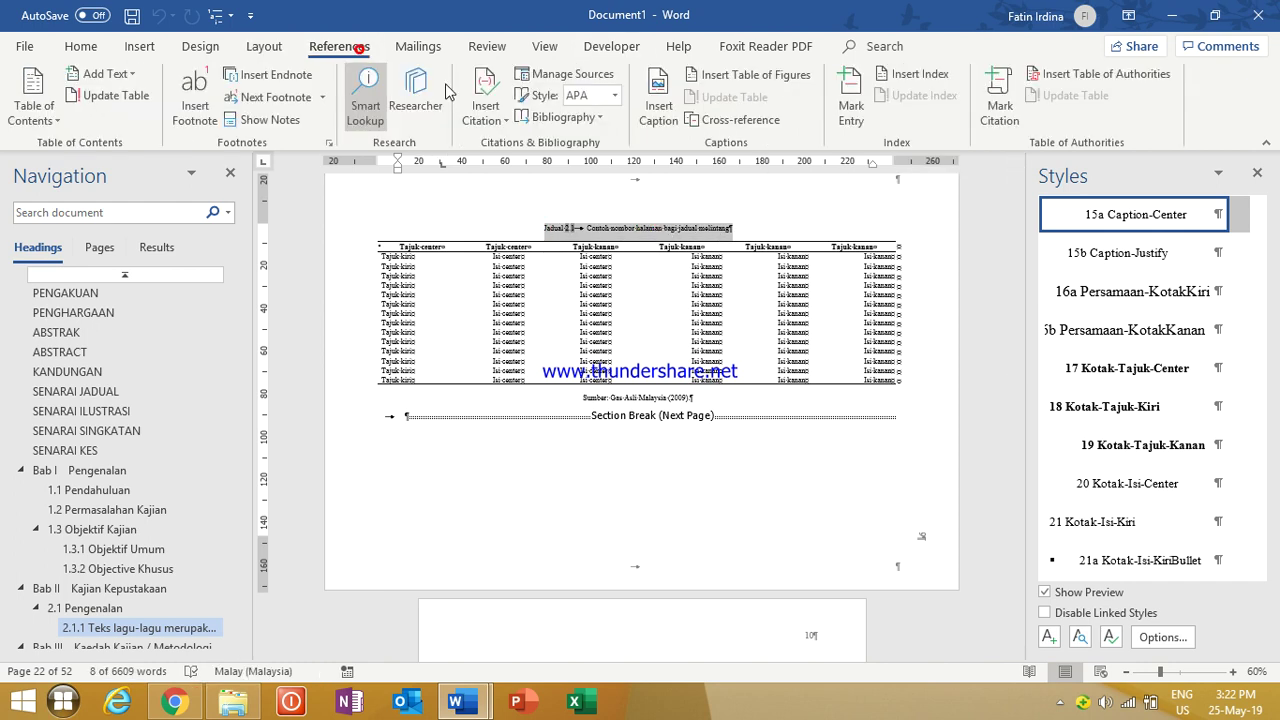
{"action": "left_click", "coordinate": [659, 107]}
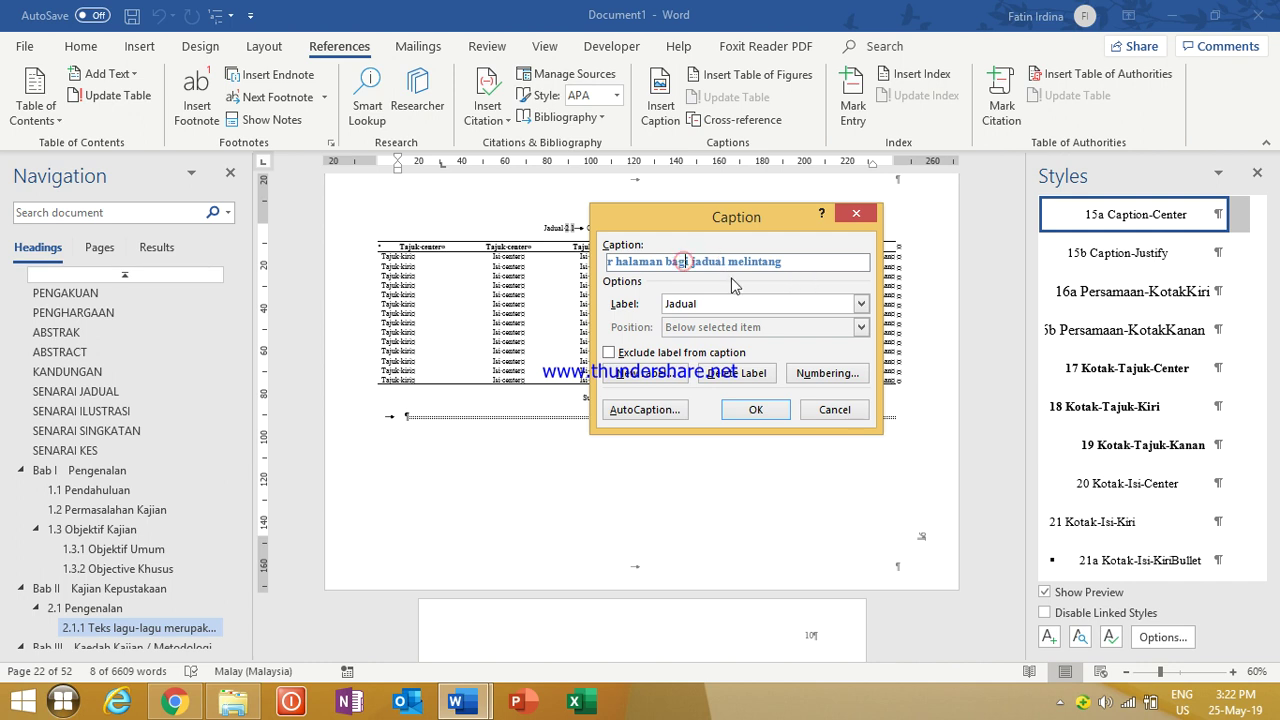
{"action": "key", "text": "Left"}
{"action": "key", "text": "Left"}
{"action": "key", "text": "Left"}
{"action": "key", "text": "Left"}
{"action": "key", "text": "Left"}
{"action": "key", "text": "Left"}
{"action": "key", "text": "Left"}
{"action": "key", "text": "Left"}
{"action": "key", "text": "Left"}
{"action": "key", "text": "Left"}
{"action": "key", "text": "Left"}
{"action": "key", "text": "Left"}
{"action": "key", "text": "Left"}
{"action": "key", "text": "Left"}
{"action": "key", "text": "Left"}
{"action": "key", "text": "Left"}
{"action": "key", "text": "Left"}
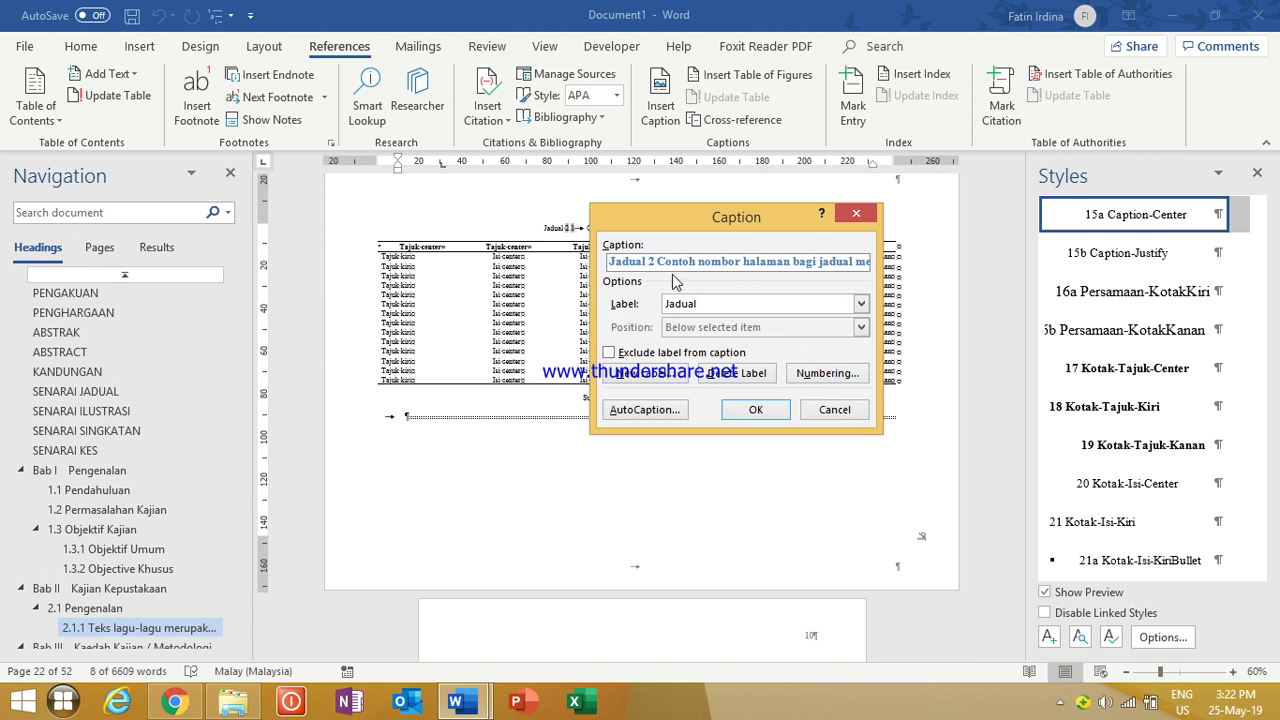
{"action": "left_click", "coordinate": [820, 374]}
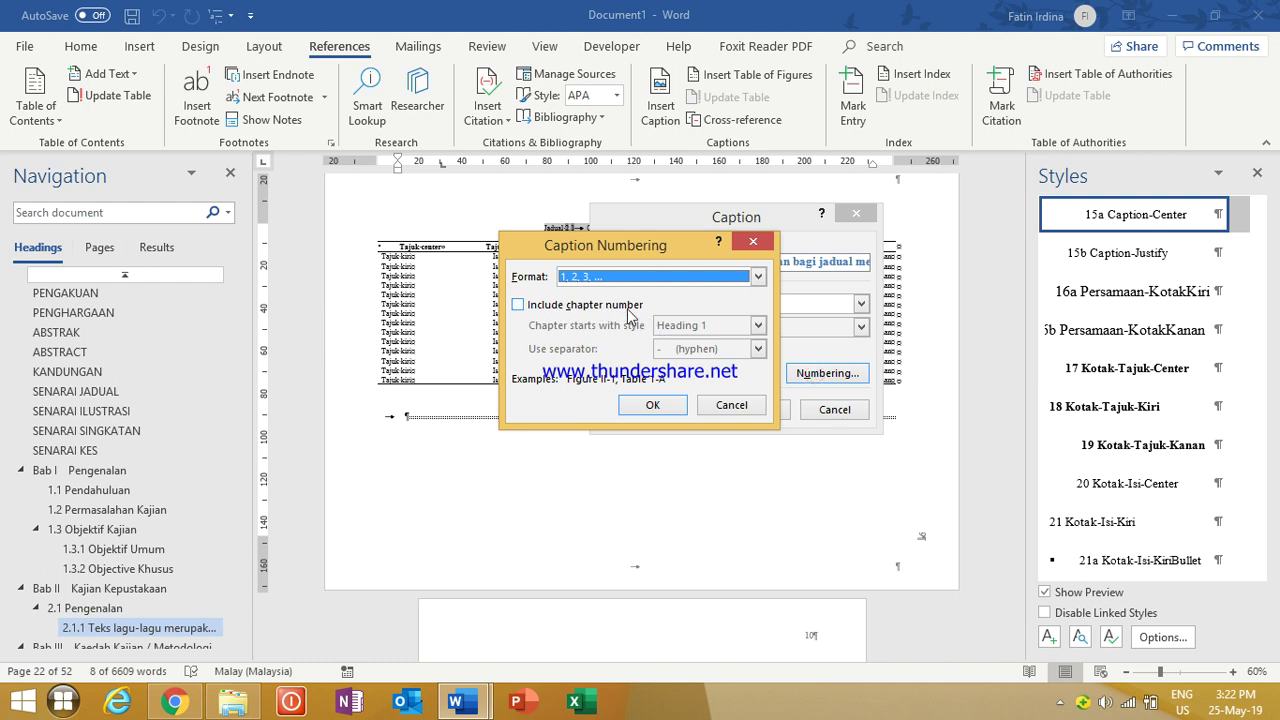
{"action": "left_click", "coordinate": [625, 308]}
{"action": "left_click", "coordinate": [757, 348]}
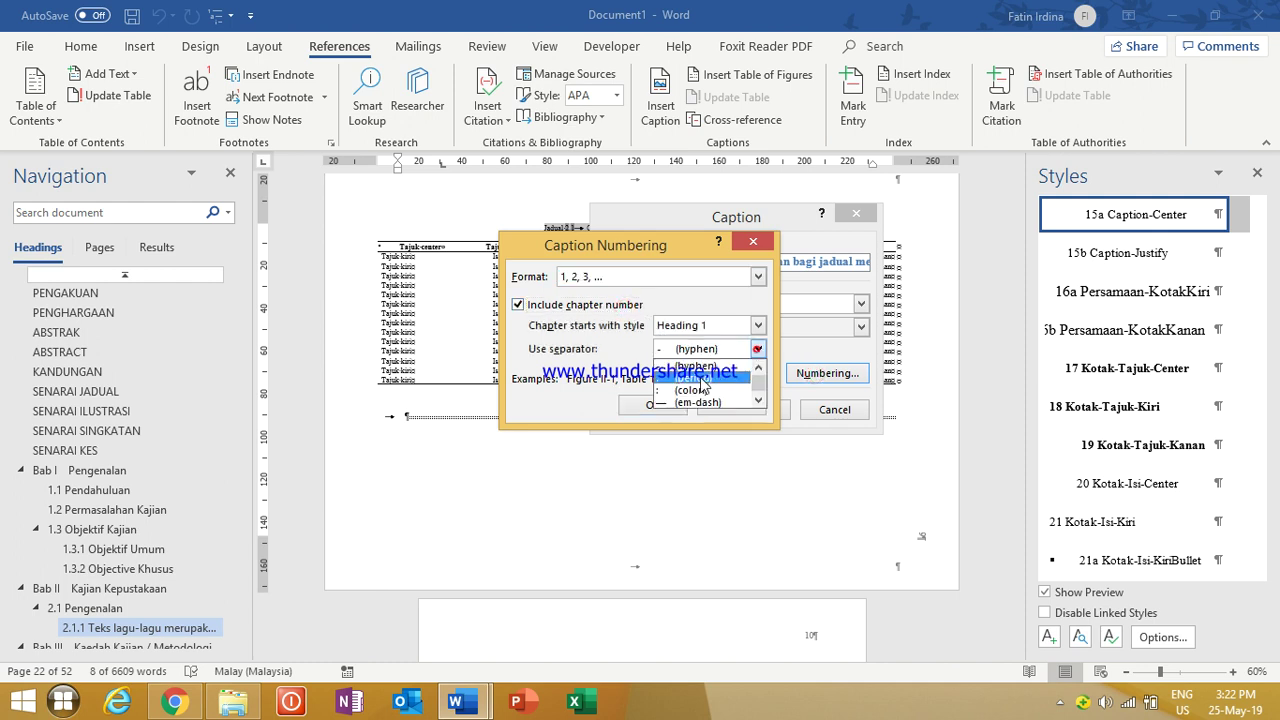
{"action": "left_click", "coordinate": [697, 390]}
{"action": "left_click", "coordinate": [657, 404]}
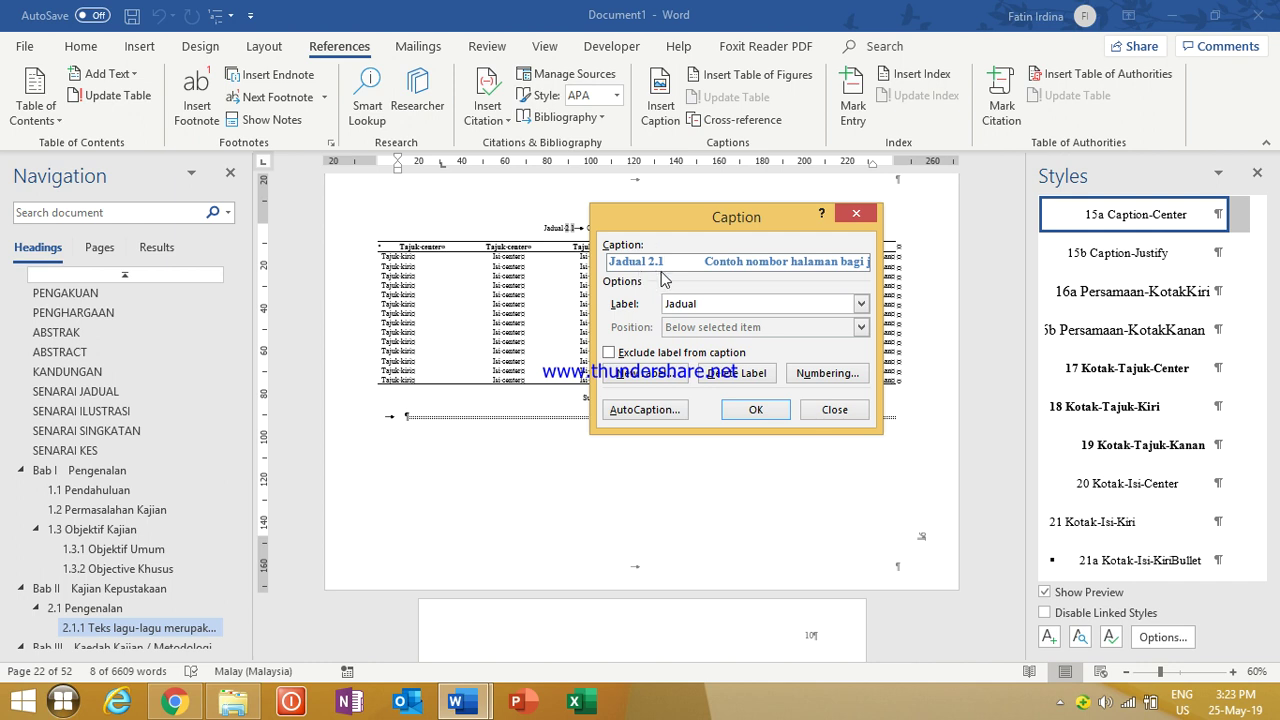
{"action": "left_click", "coordinate": [755, 410]}
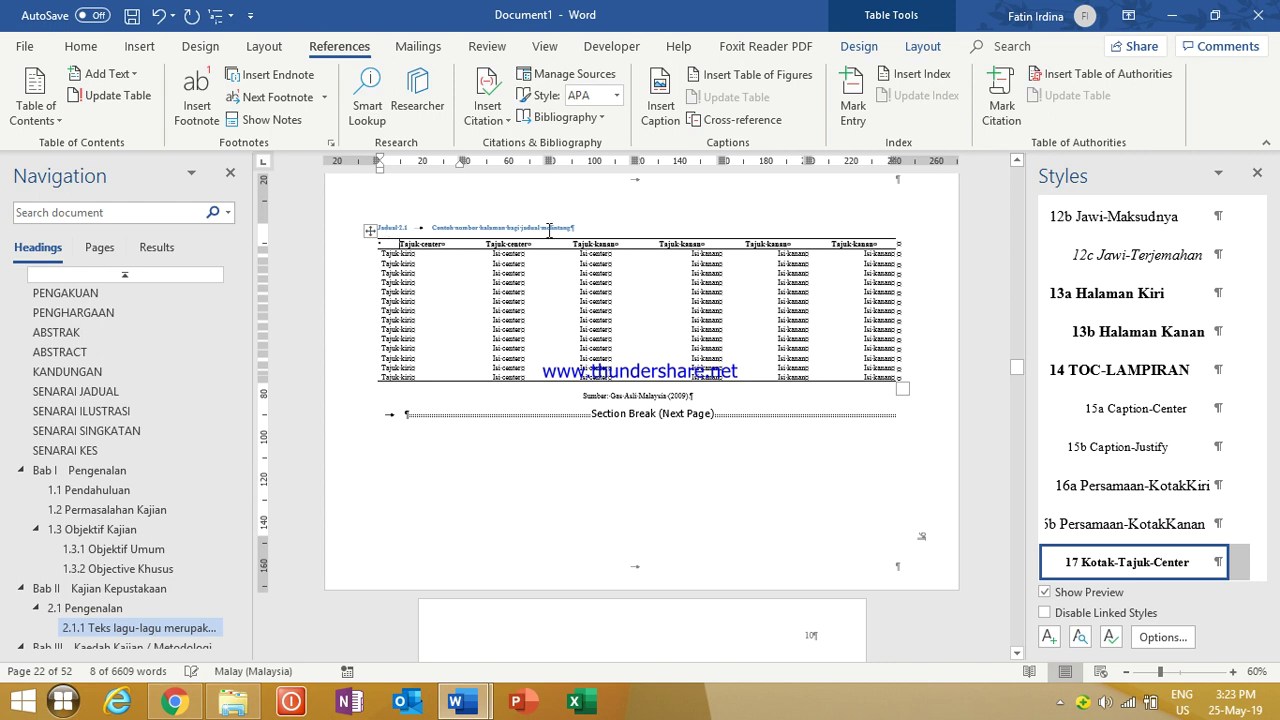
Step: Apply the 15a Caption-Center style to the whole Jadual 2.1 caption line
{"action": "triple_click", "coordinate": [602, 232]}
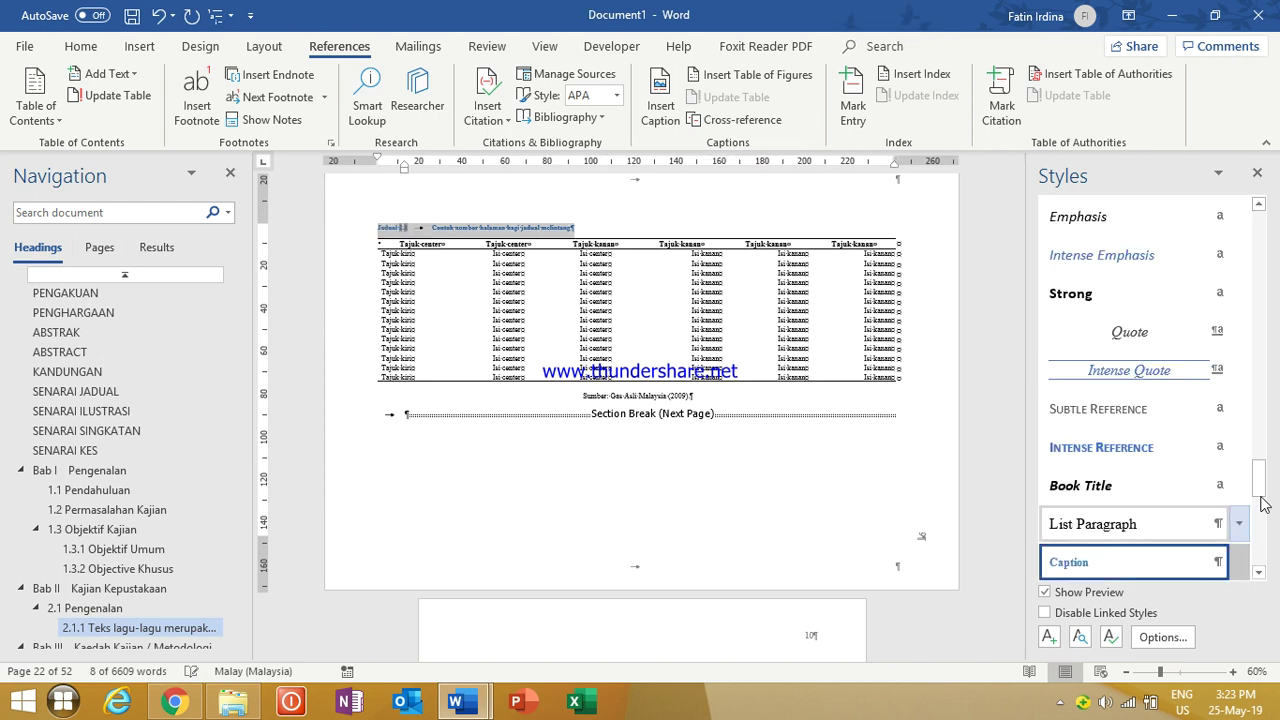
{"action": "left_click_drag", "start_coordinate": [1261, 498], "coordinate": [1249, 348]}
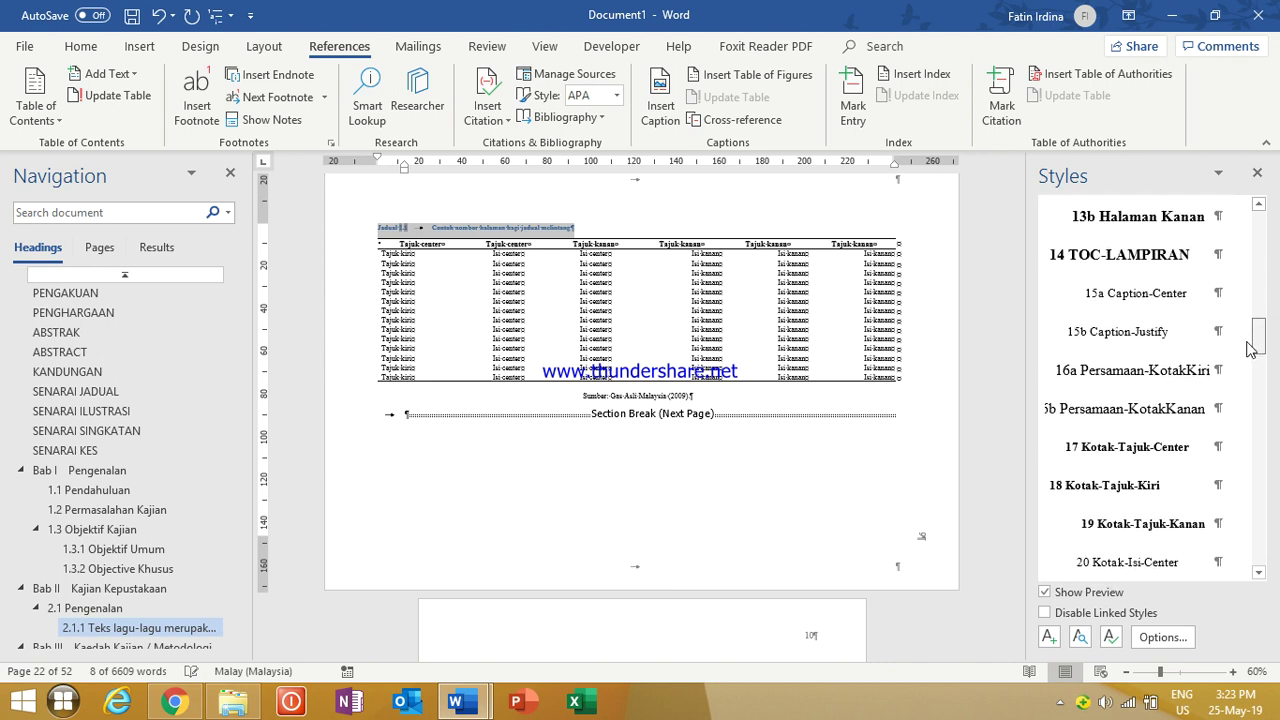
{"action": "left_click", "coordinate": [1134, 293]}
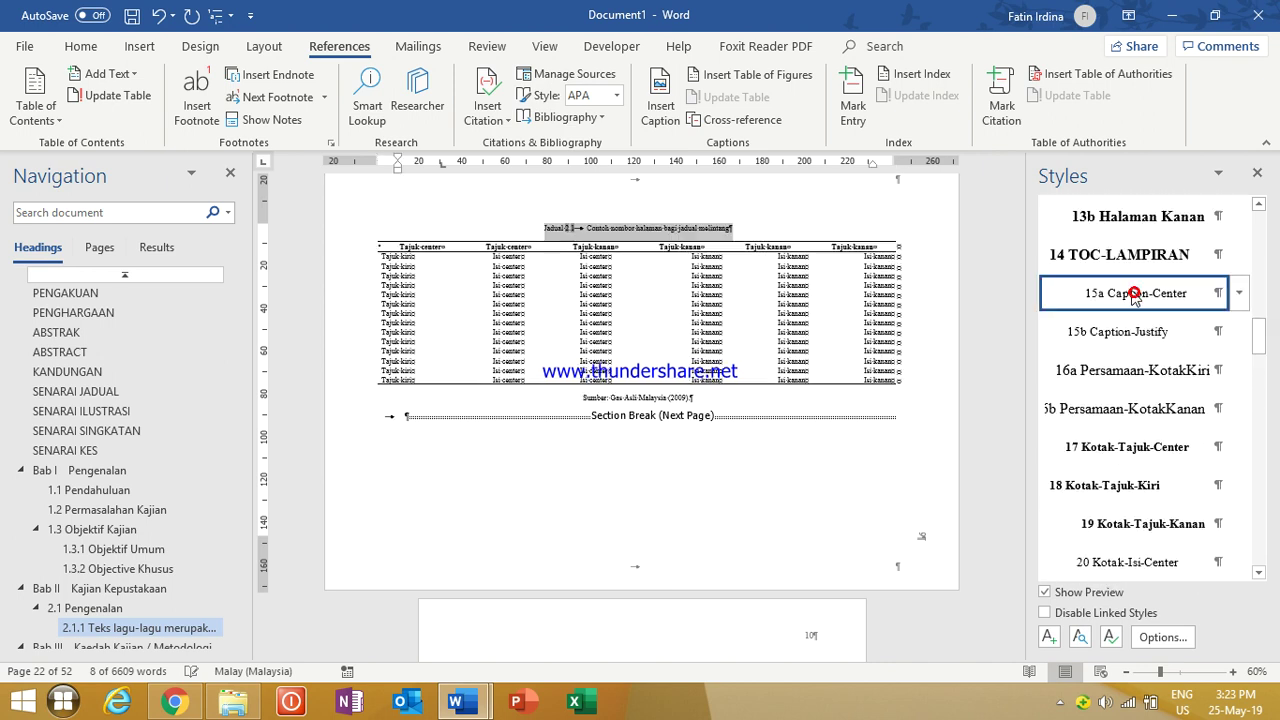
{"action": "left_click", "coordinate": [624, 521]}
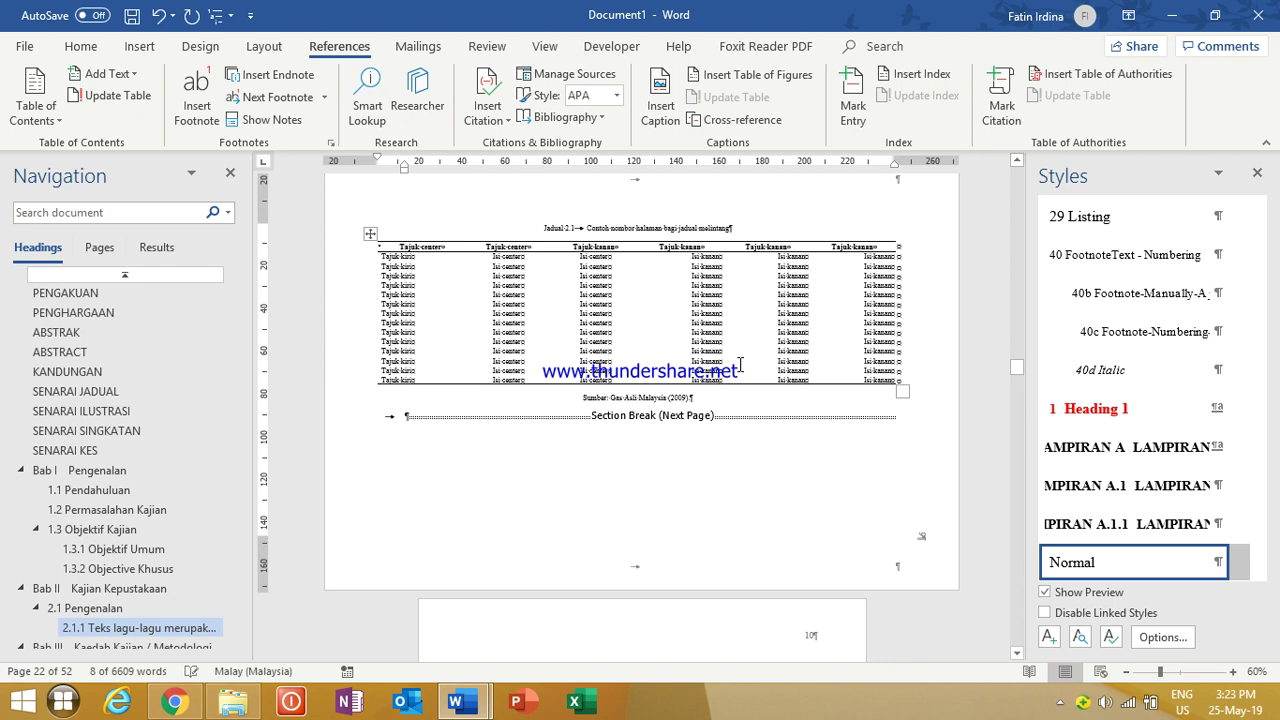
Step: Check the Sumber source line's style, then scroll back up to page 20 with Equation 2.1
{"action": "left_click", "coordinate": [664, 397]}
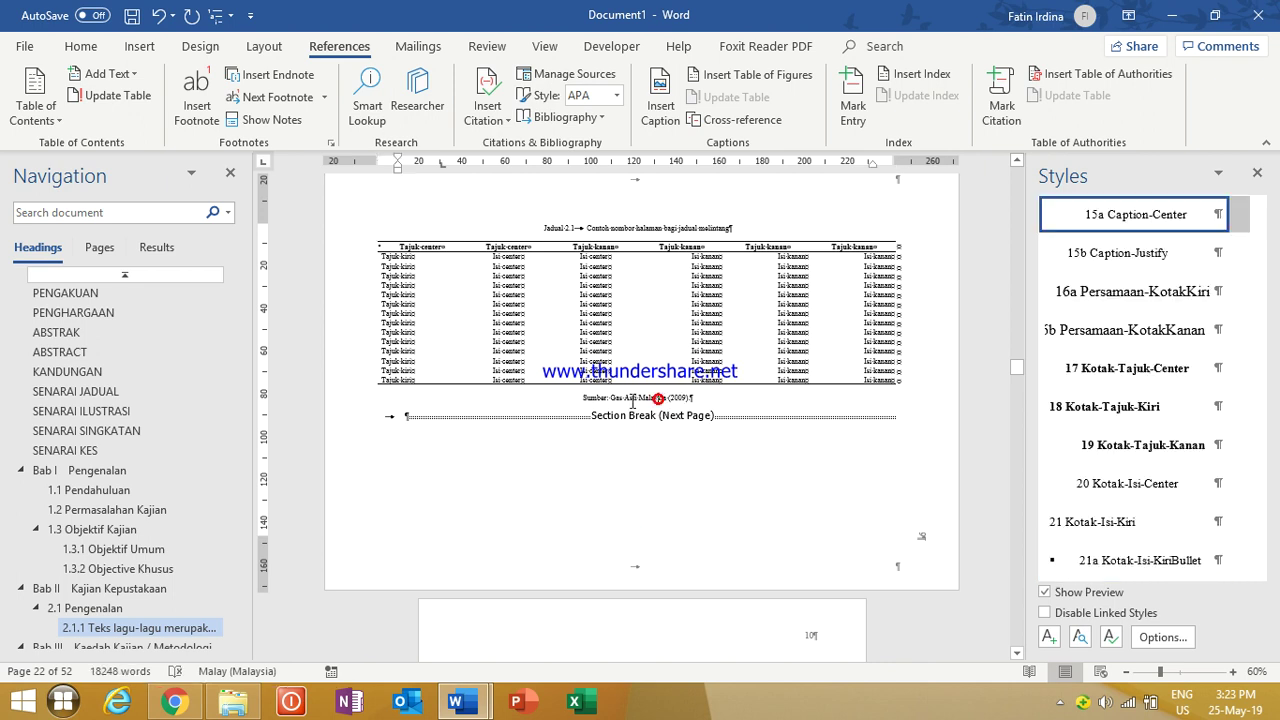
{"action": "left_click_drag", "start_coordinate": [593, 400], "coordinate": [698, 400]}
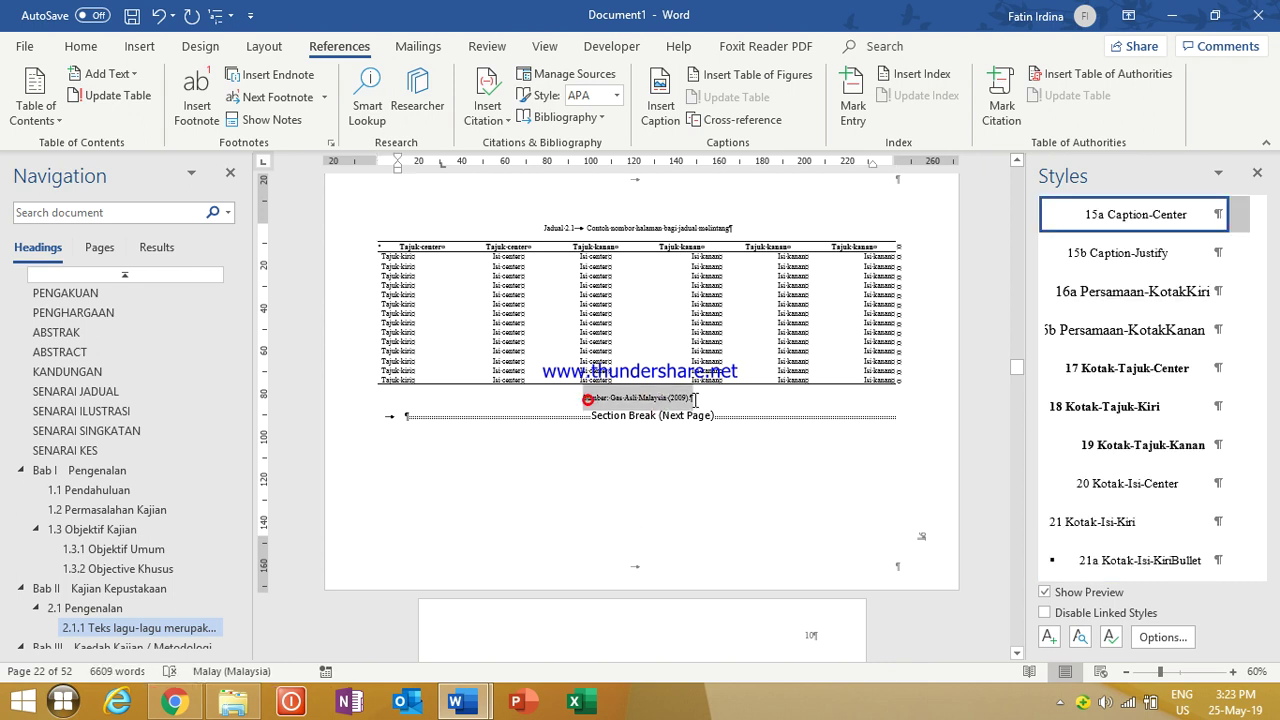
{"action": "left_click", "coordinate": [622, 447]}
{"action": "scroll", "coordinate": [636, 374], "scroll_direction": "up", "scroll_amount": 2}
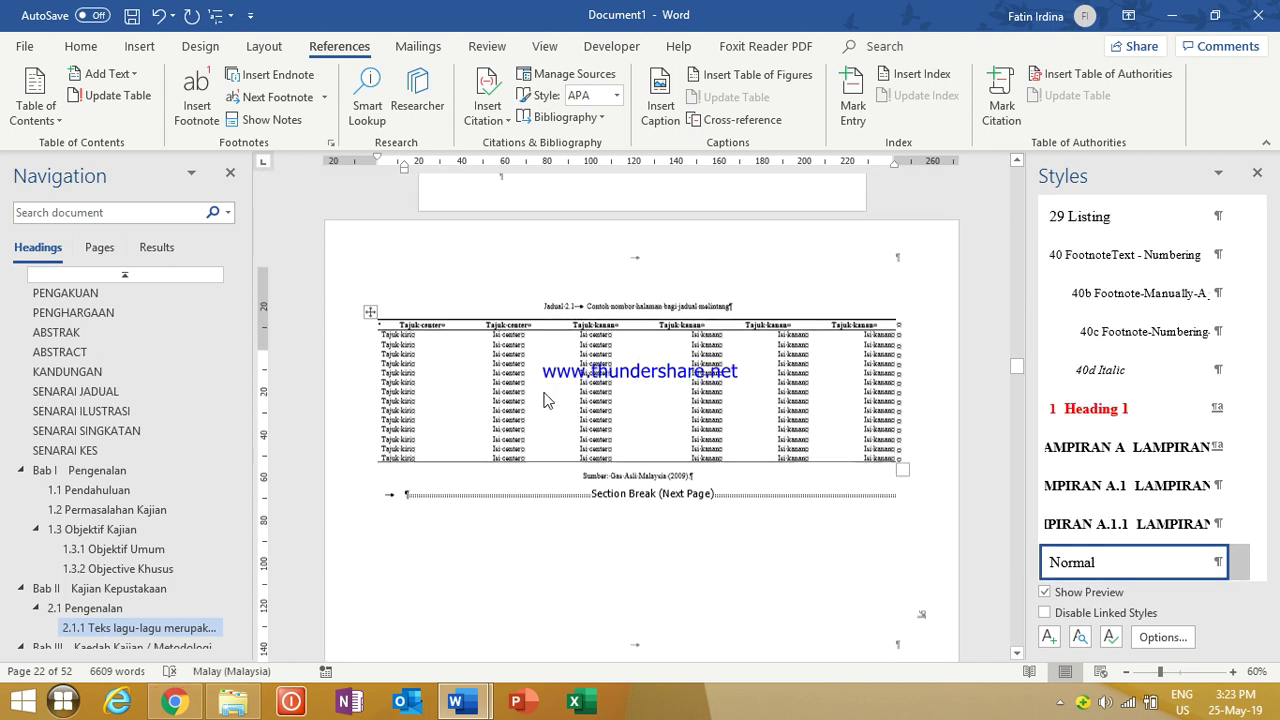
{"action": "scroll", "coordinate": [546, 397], "scroll_direction": "up", "scroll_amount": 12}
{"action": "scroll", "coordinate": [567, 380], "scroll_direction": "up", "scroll_amount": 10}
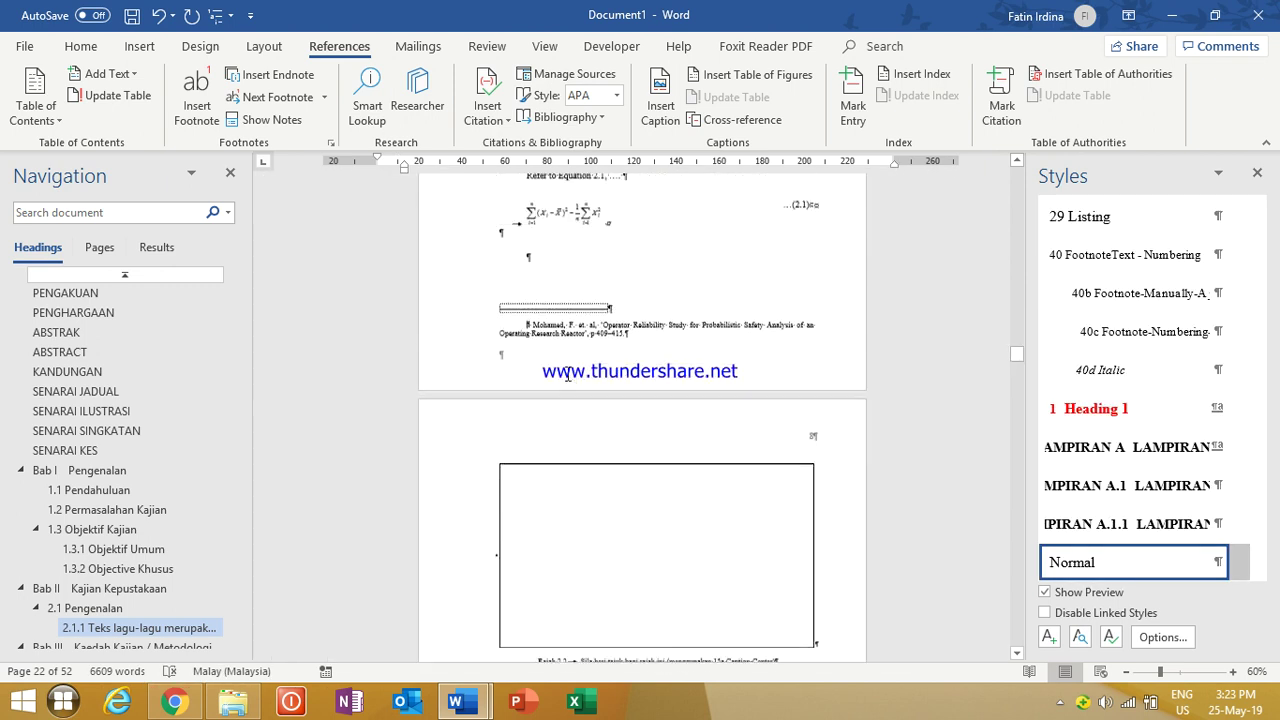
{"action": "scroll", "coordinate": [567, 372], "scroll_direction": "up", "scroll_amount": 3}
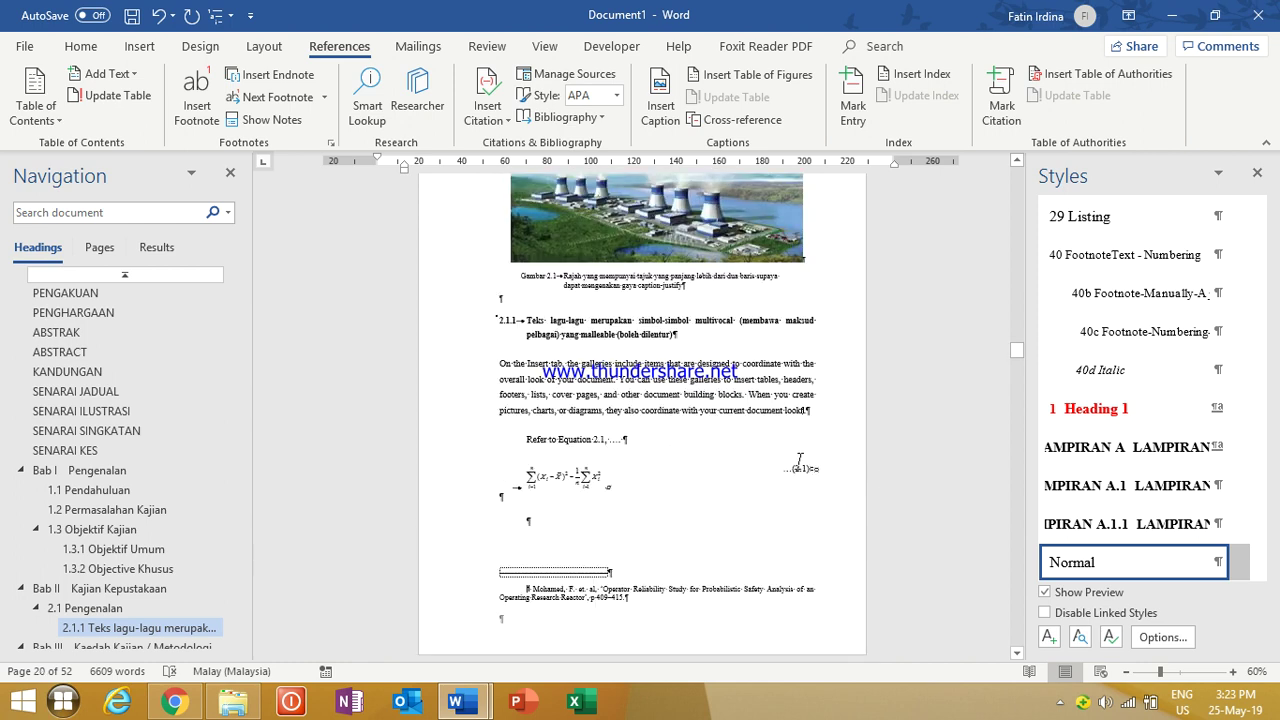
{"action": "scroll", "coordinate": [607, 446], "scroll_direction": "up", "scroll_amount": 1}
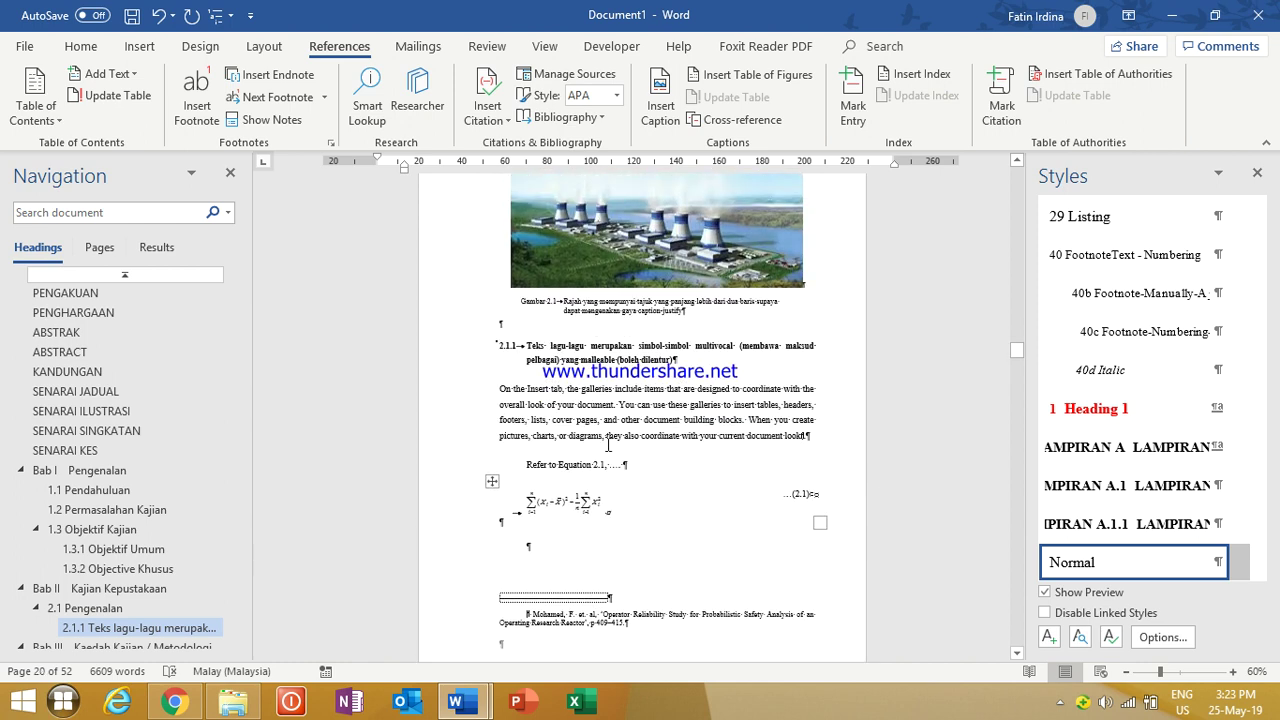
{"action": "scroll", "coordinate": [607, 446], "scroll_direction": "down", "scroll_amount": 1}
{"action": "scroll", "coordinate": [653, 435], "scroll_direction": "up", "scroll_amount": 1}
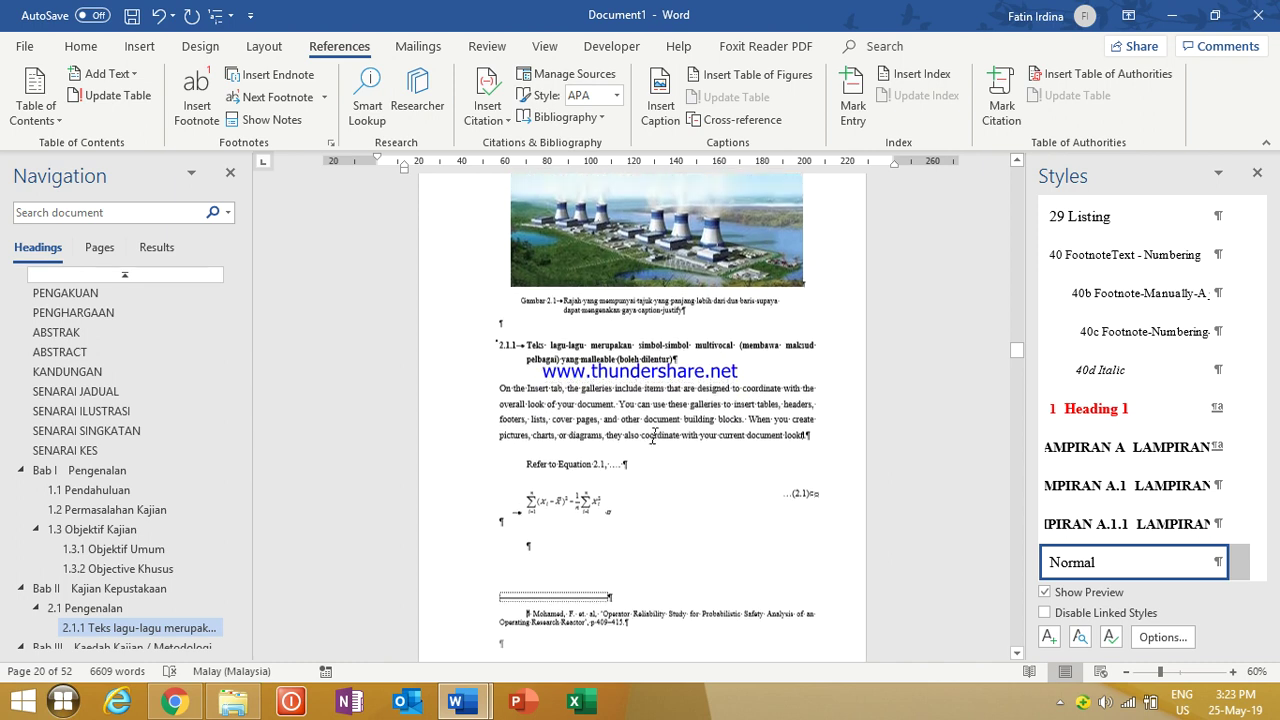
{"action": "scroll", "coordinate": [653, 435], "scroll_direction": "down", "scroll_amount": 1}
Step: Insert a 'Jadual 2.1' cross-reference showing only label and number after the word 'look'
{"action": "left_click", "coordinate": [803, 411]}
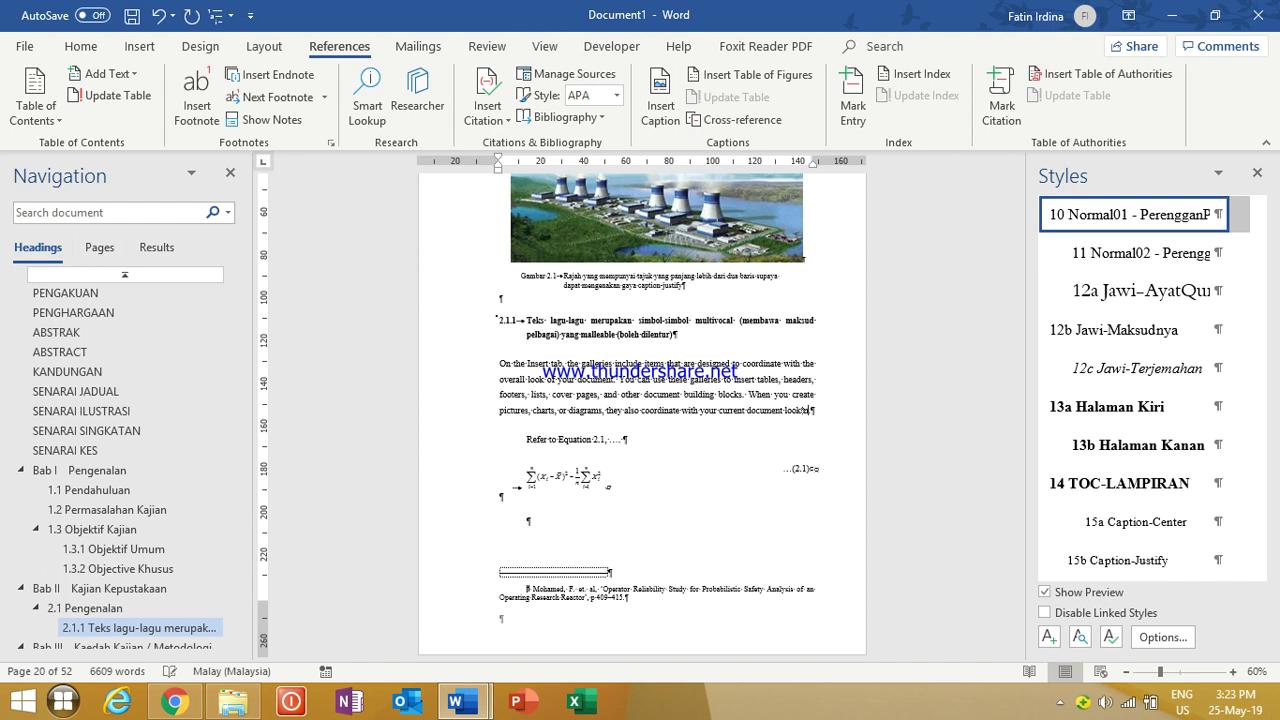
{"action": "type", "text": "a"}
{"action": "type", "text": "n,"}
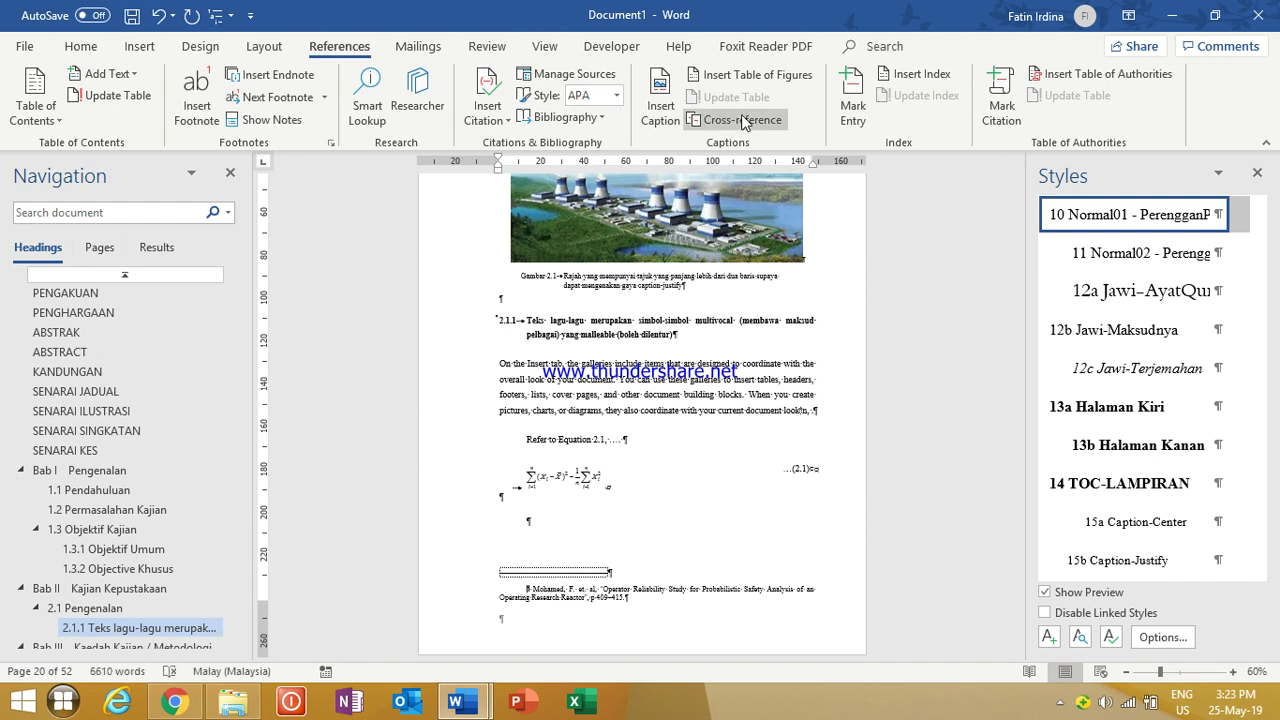
{"action": "left_click", "coordinate": [743, 119]}
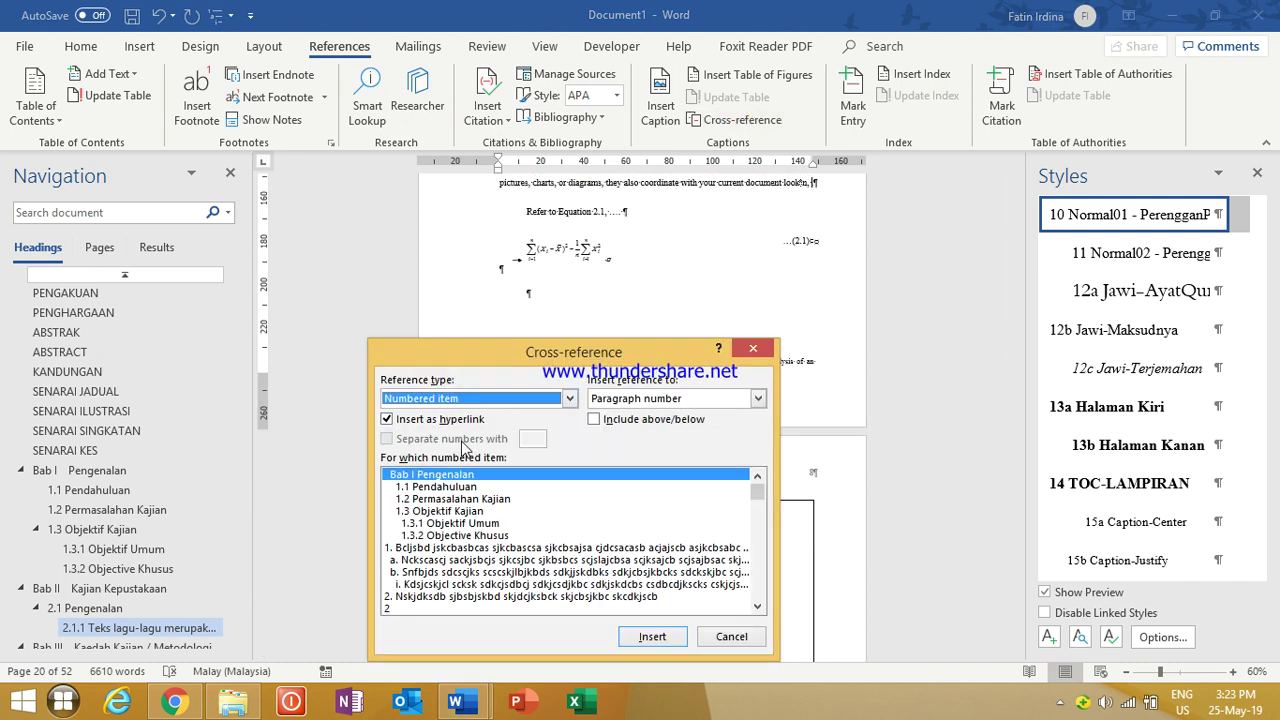
{"action": "left_click", "coordinate": [568, 398]}
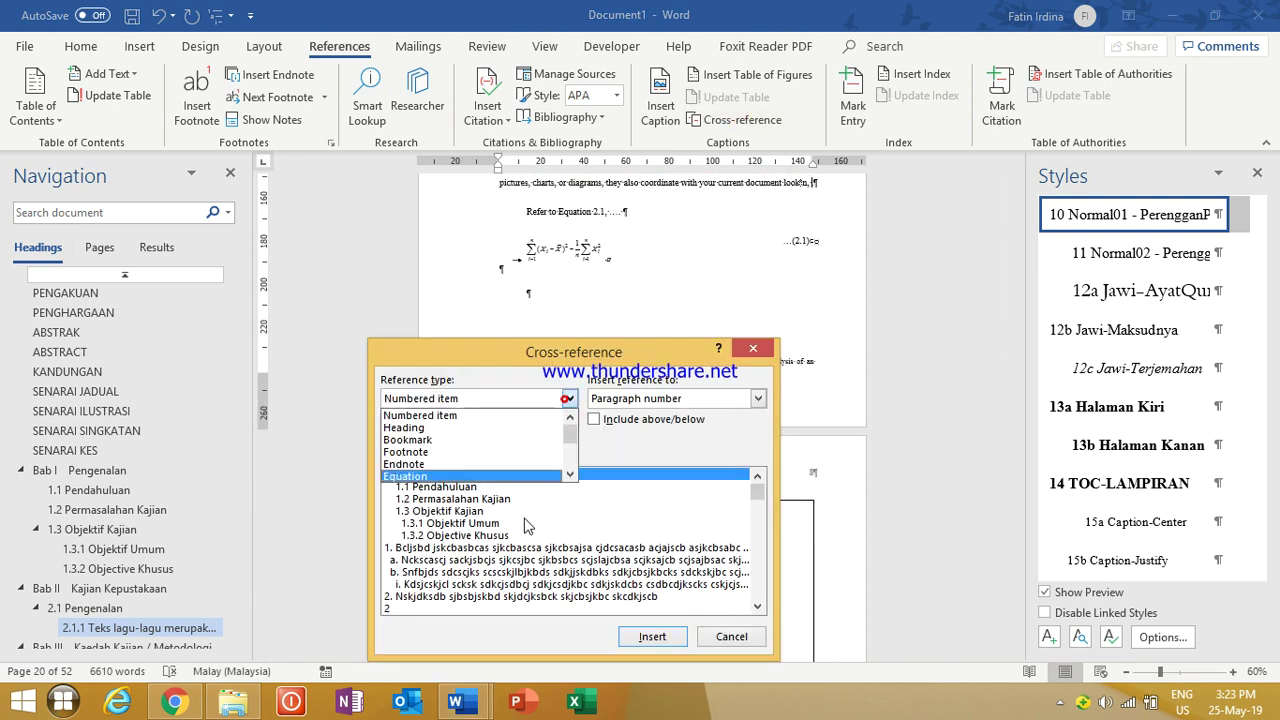
{"action": "left_click_drag", "start_coordinate": [567, 432], "coordinate": [567, 462]}
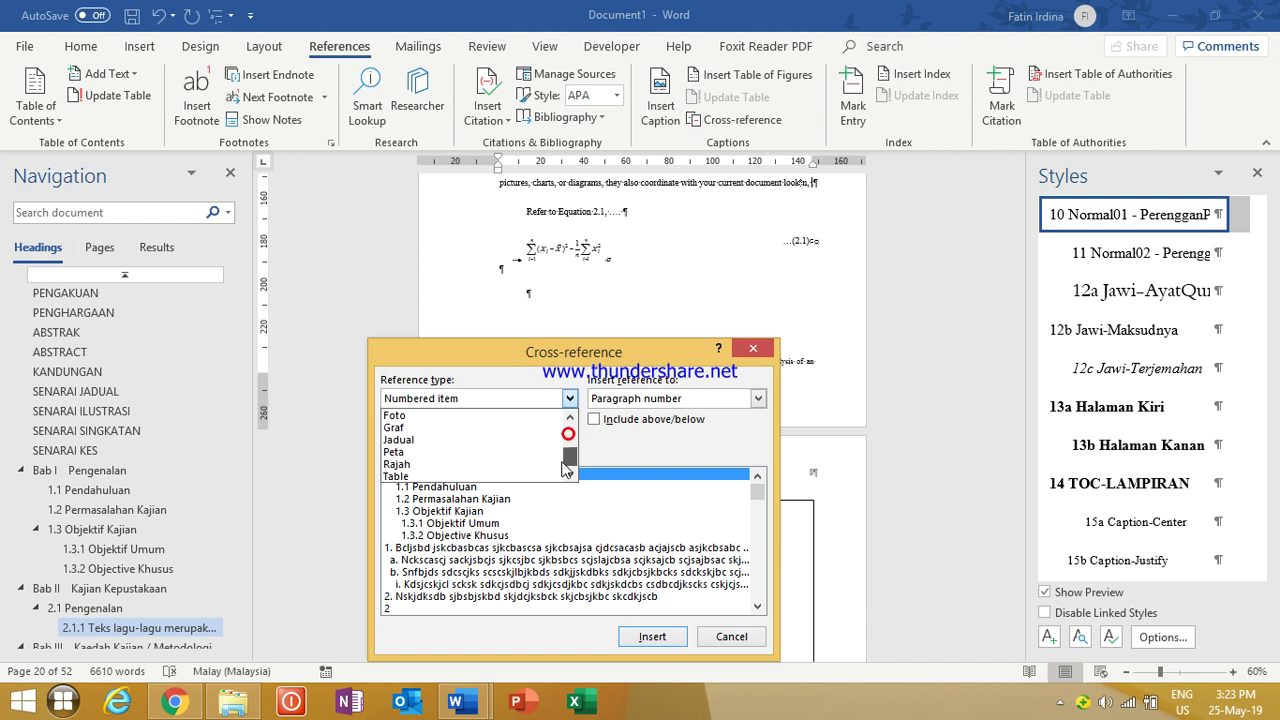
{"action": "left_click", "coordinate": [472, 438]}
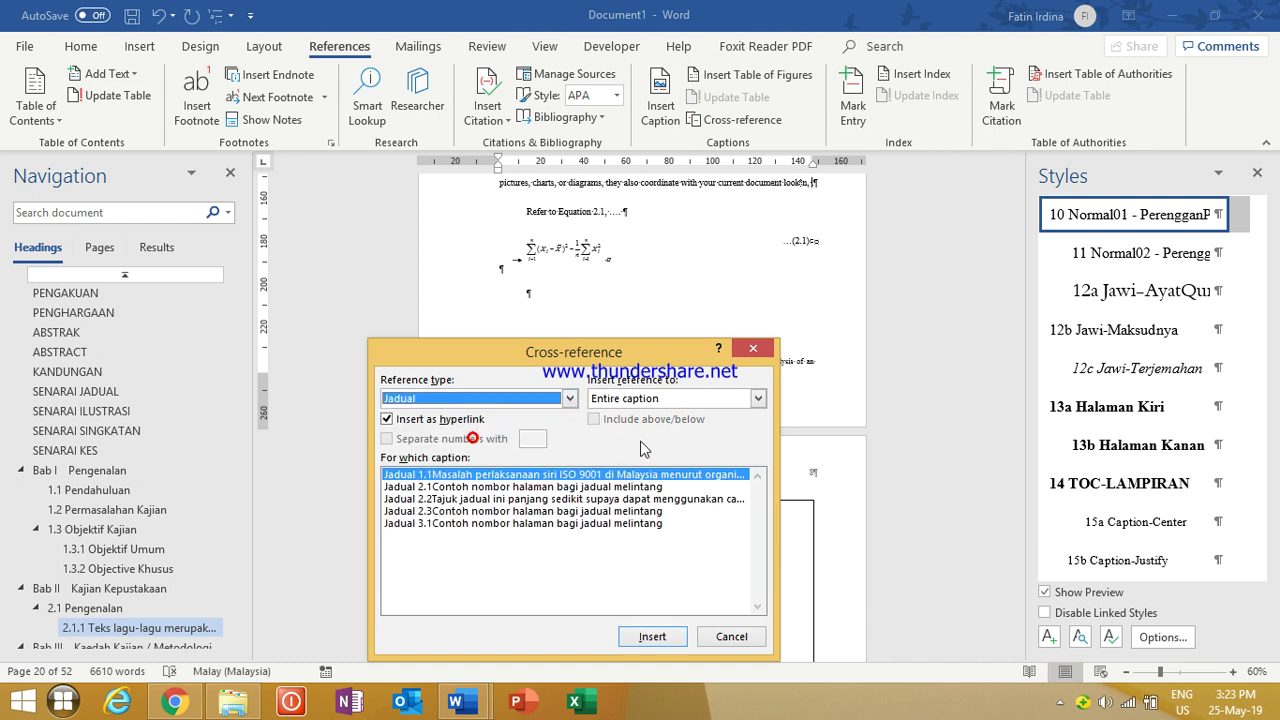
{"action": "left_click", "coordinate": [490, 487]}
{"action": "left_click", "coordinate": [676, 398]}
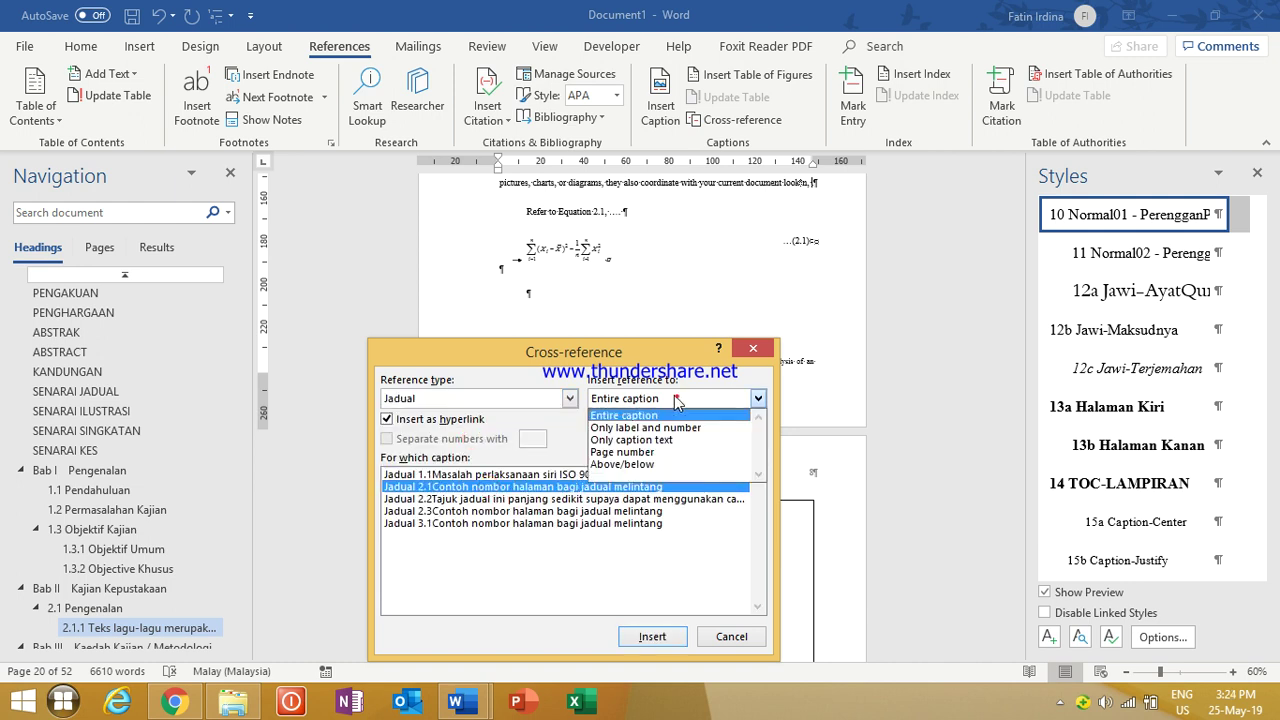
{"action": "left_click", "coordinate": [614, 427]}
{"action": "left_click", "coordinate": [640, 637]}
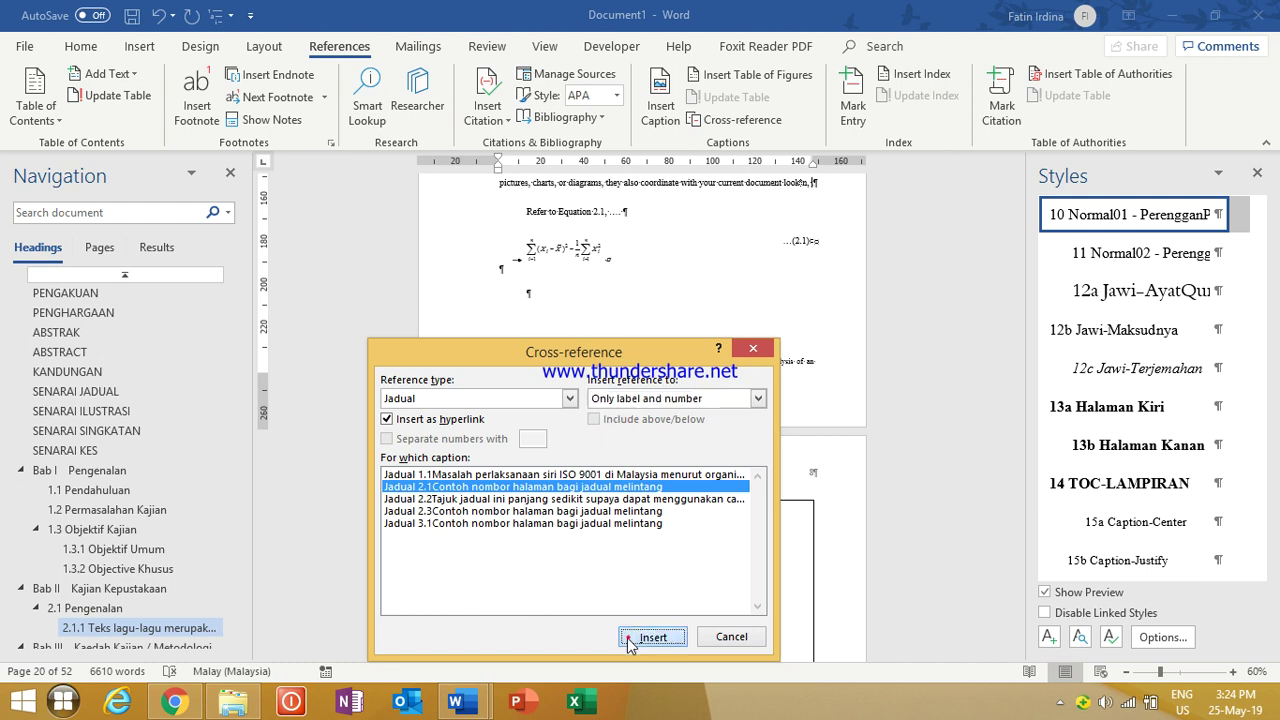
{"action": "left_click", "coordinate": [726, 645]}
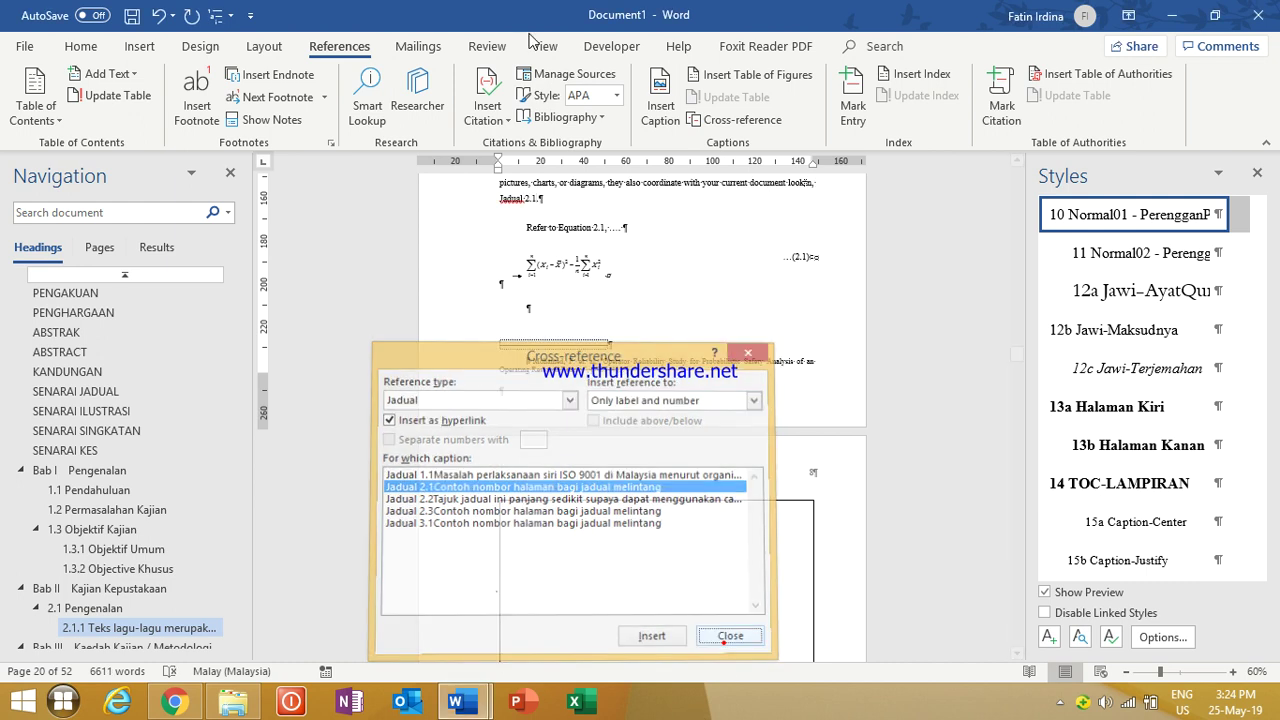
Step: Follow the inserted Jadual 2.1 reference link to the table on page 22
{"action": "double_click", "coordinate": [505, 197]}
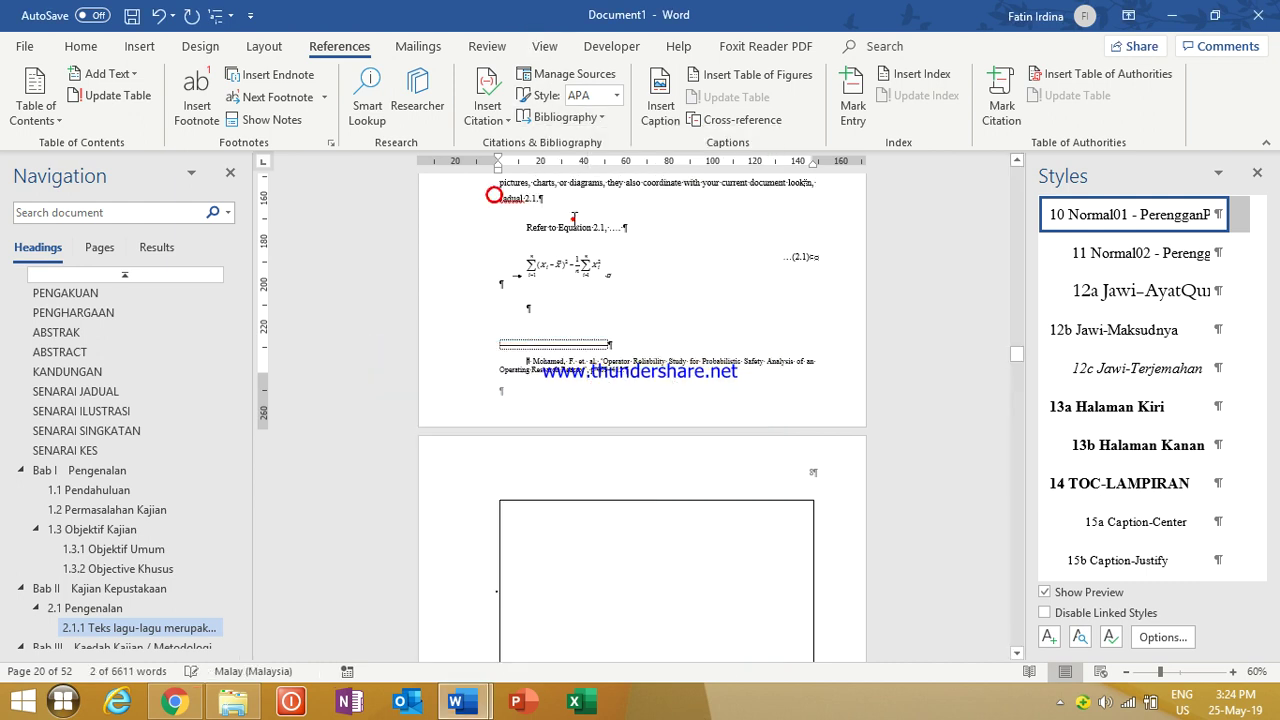
{"action": "left_click", "coordinate": [572, 219]}
{"action": "left_click", "coordinate": [563, 211]}
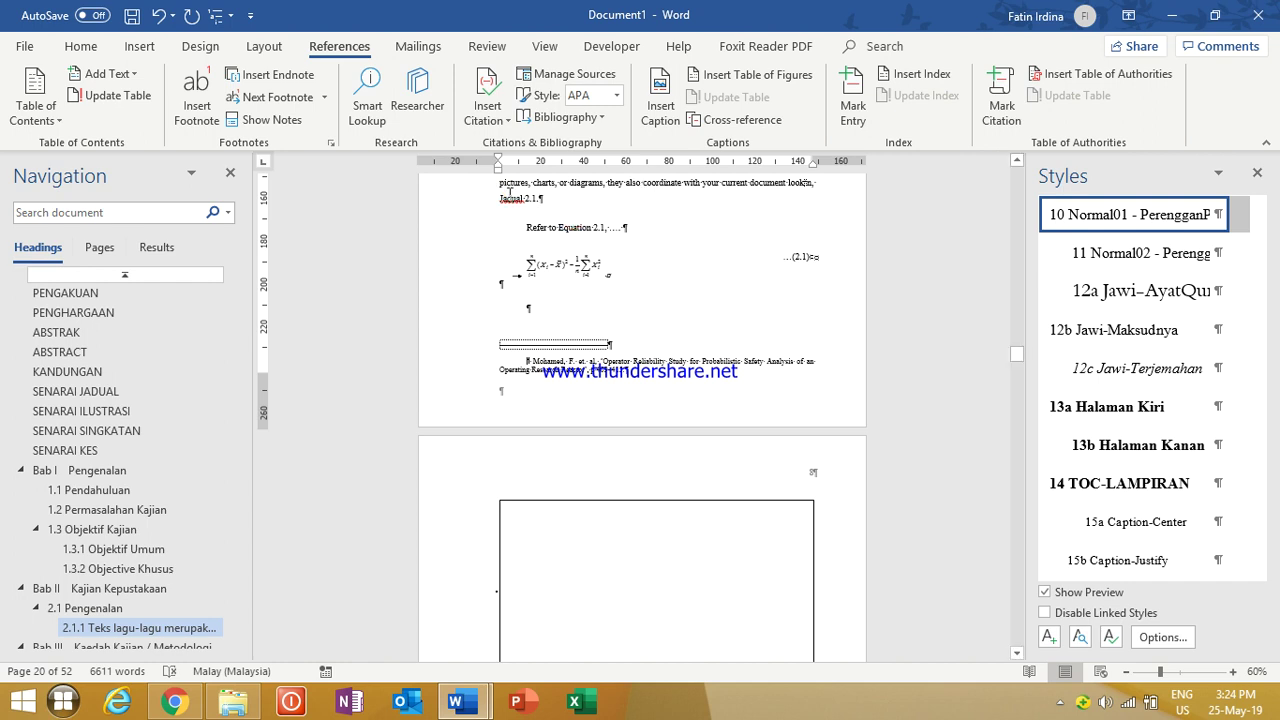
{"action": "left_click_drag", "start_coordinate": [502, 198], "coordinate": [538, 198]}
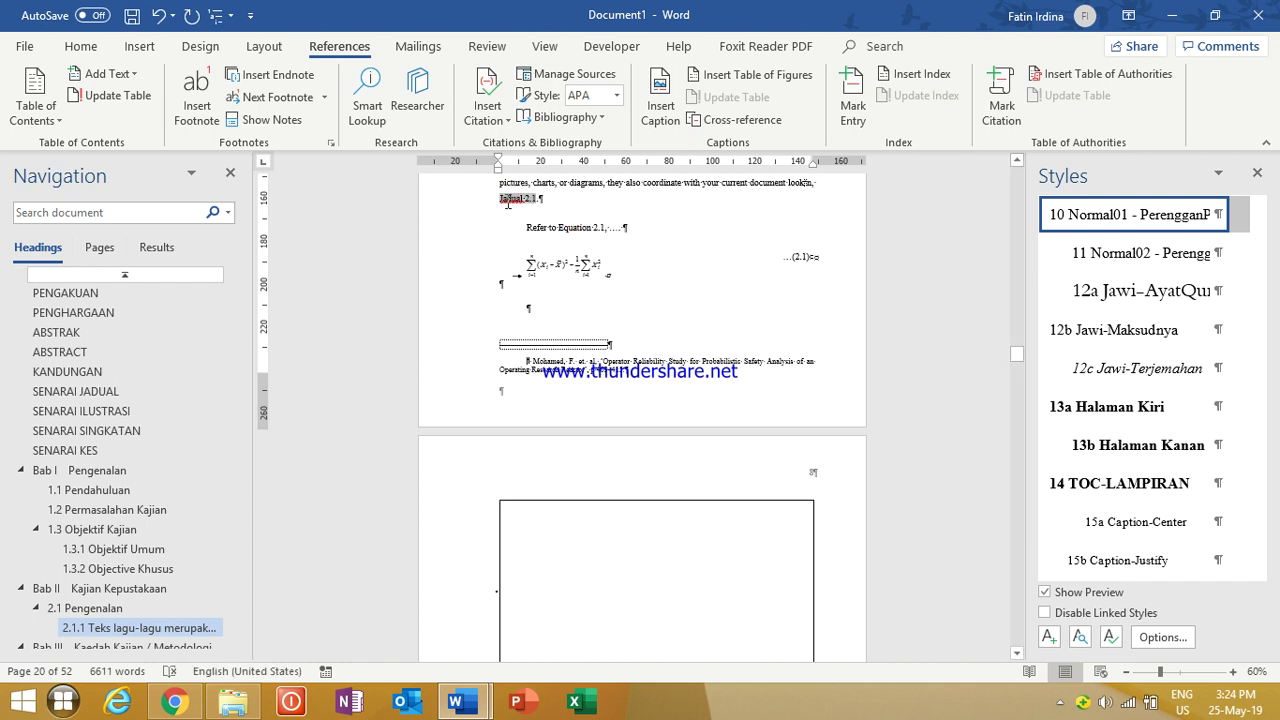
{"action": "triple_click", "coordinate": [520, 201]}
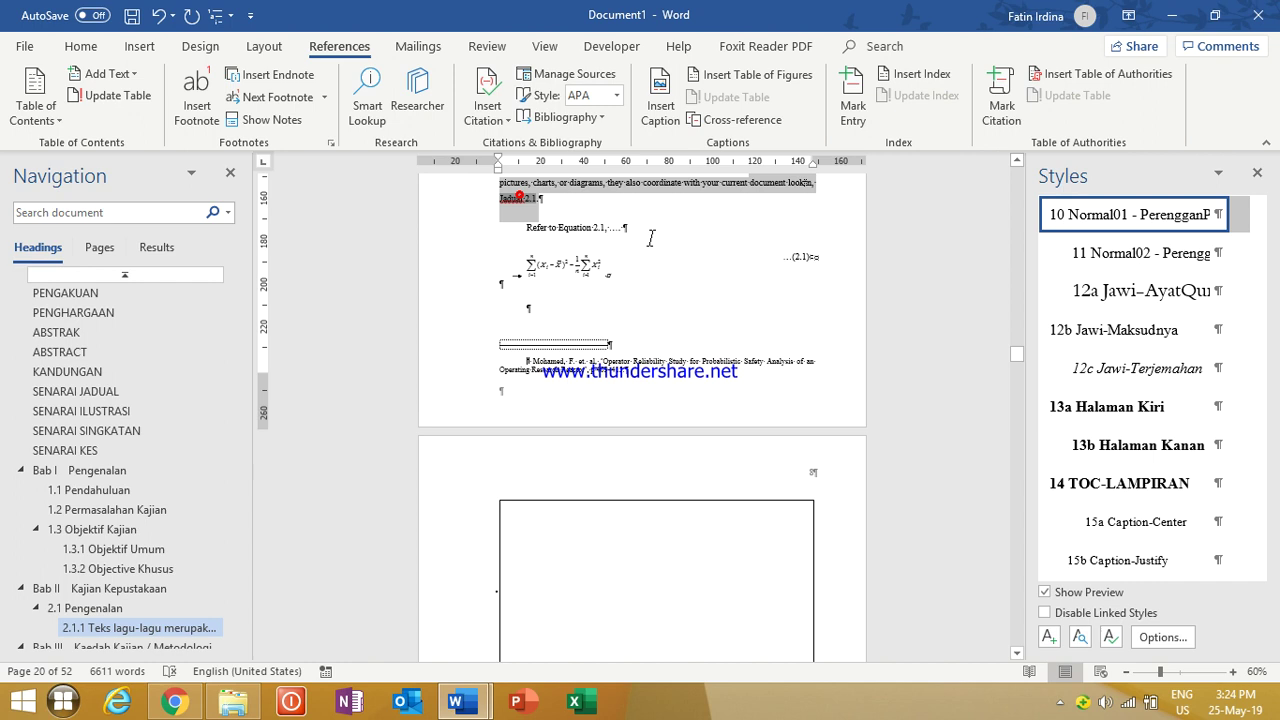
{"action": "left_click", "coordinate": [546, 203]}
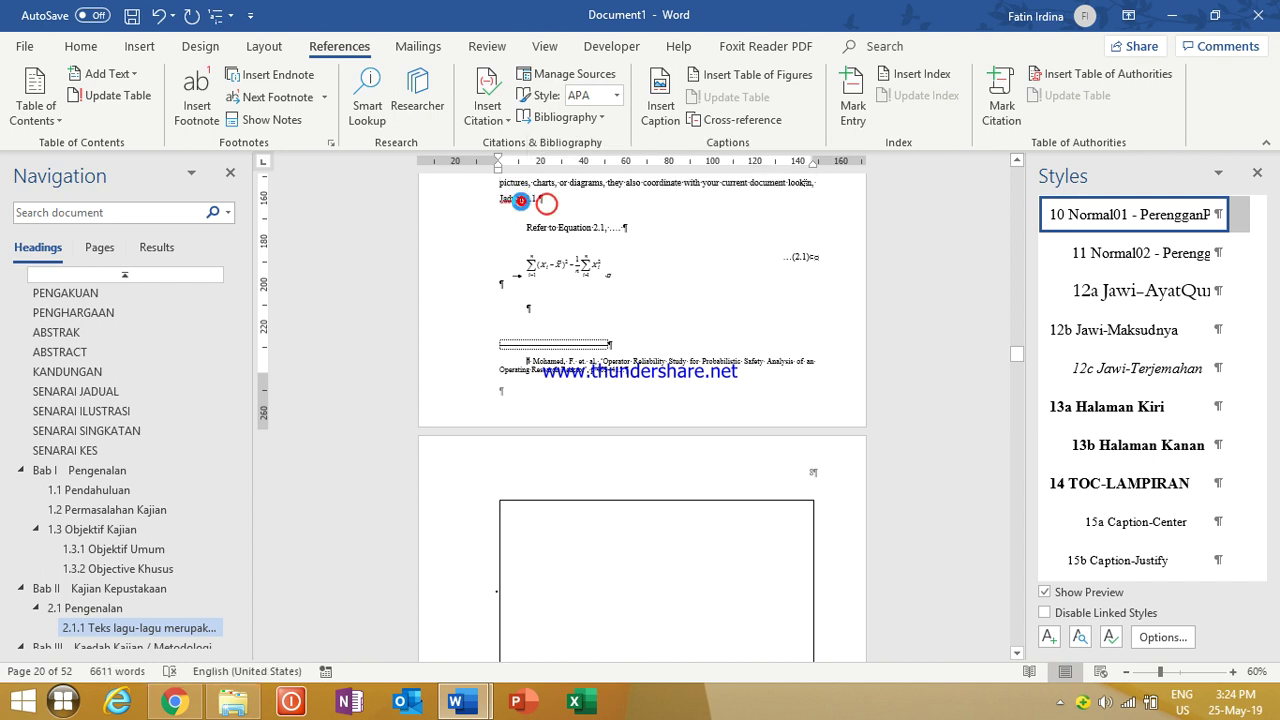
{"action": "left_click", "coordinate": [522, 200], "text": "ctrl"}
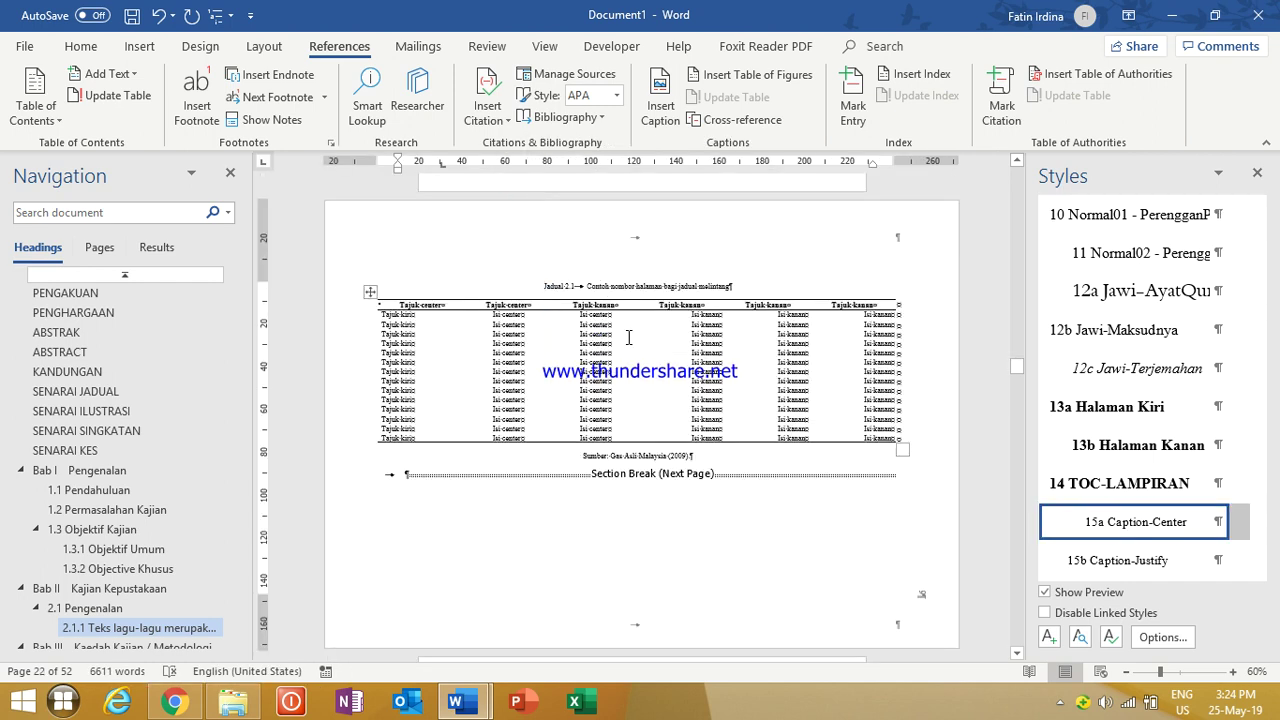
{"action": "scroll", "coordinate": [629, 337], "scroll_direction": "up", "scroll_amount": 3}
{"action": "scroll", "coordinate": [586, 309], "scroll_direction": "down", "scroll_amount": 2}
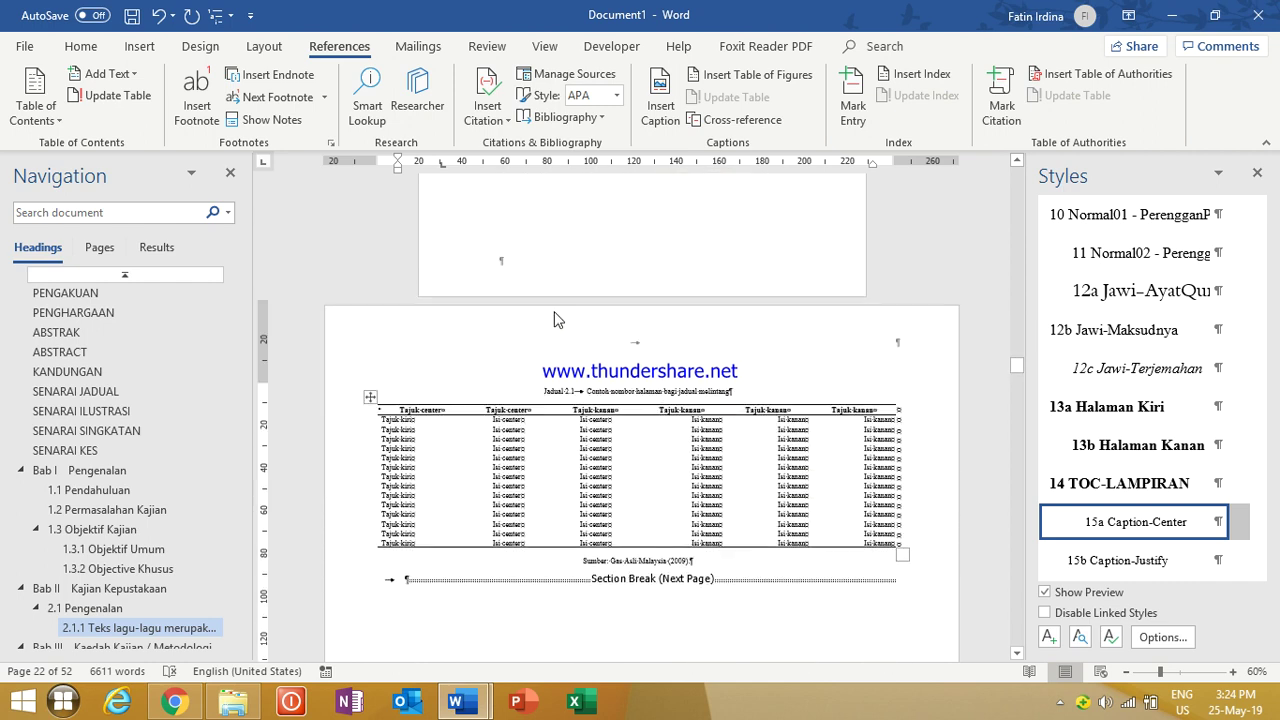
{"action": "scroll", "coordinate": [557, 319], "scroll_direction": "down", "scroll_amount": 3}
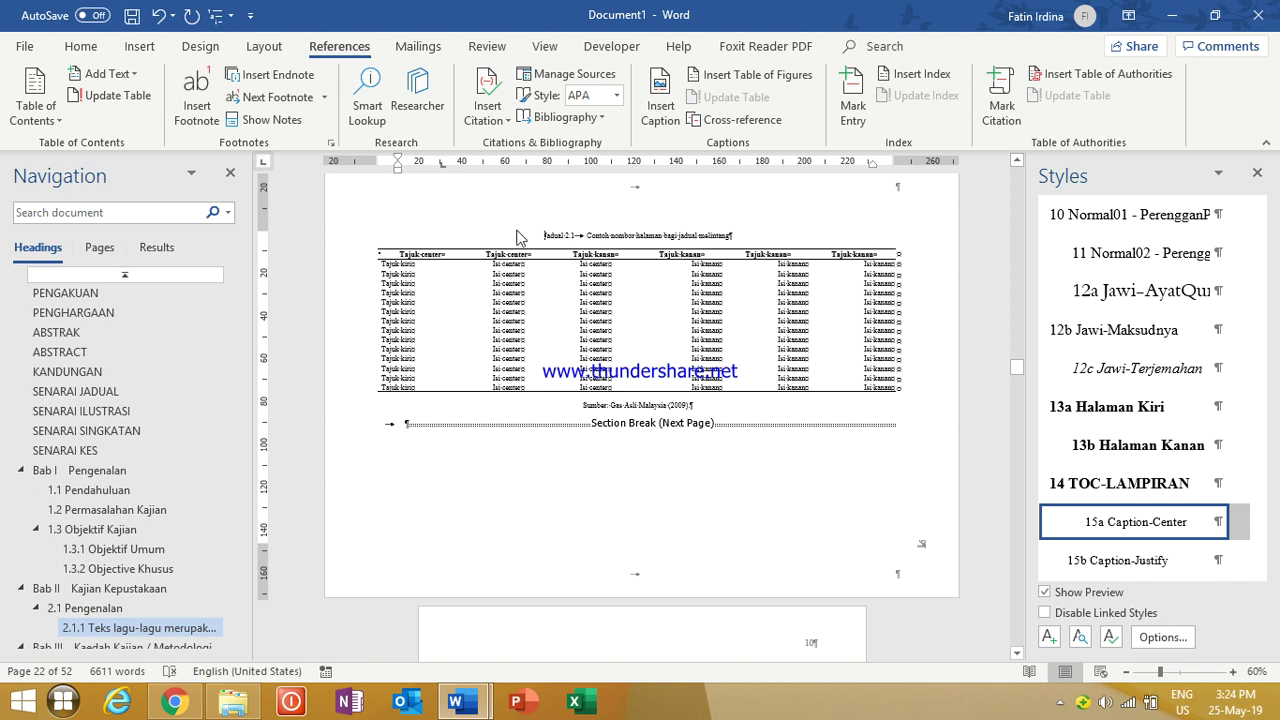
{"action": "scroll", "coordinate": [517, 237], "scroll_direction": "up", "scroll_amount": 10}
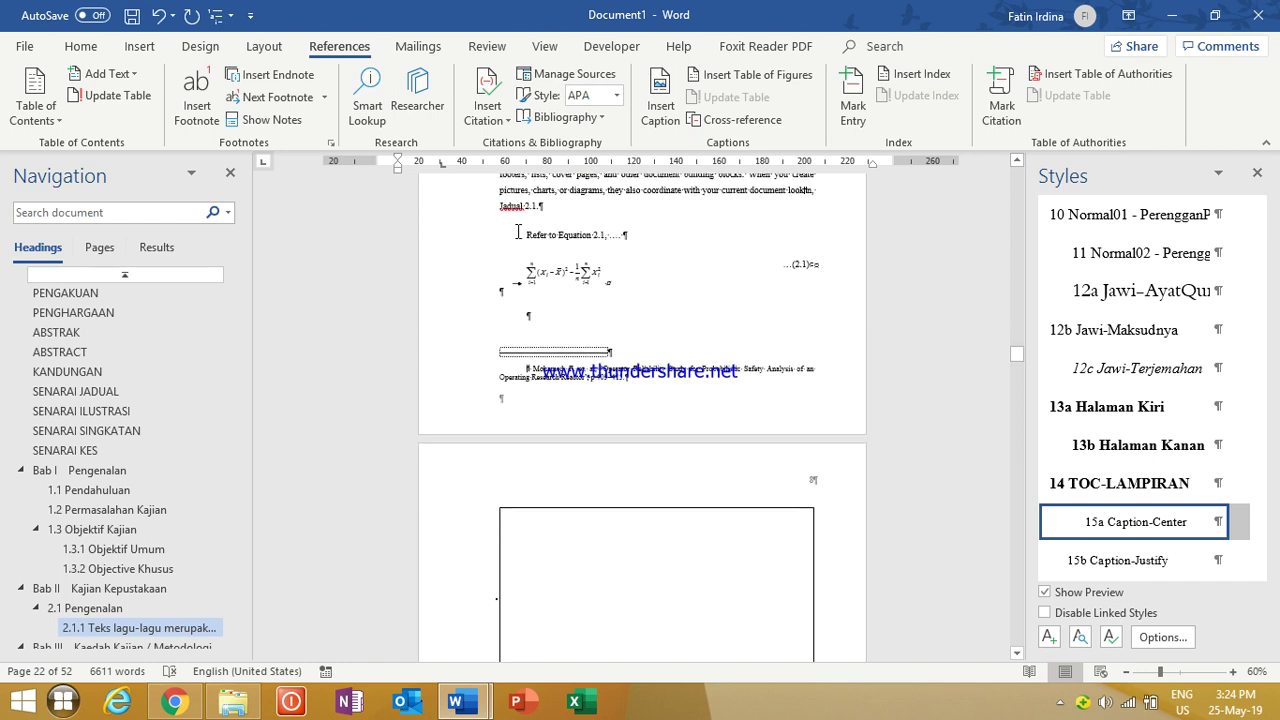
{"action": "scroll", "coordinate": [517, 237], "scroll_direction": "up", "scroll_amount": 5}
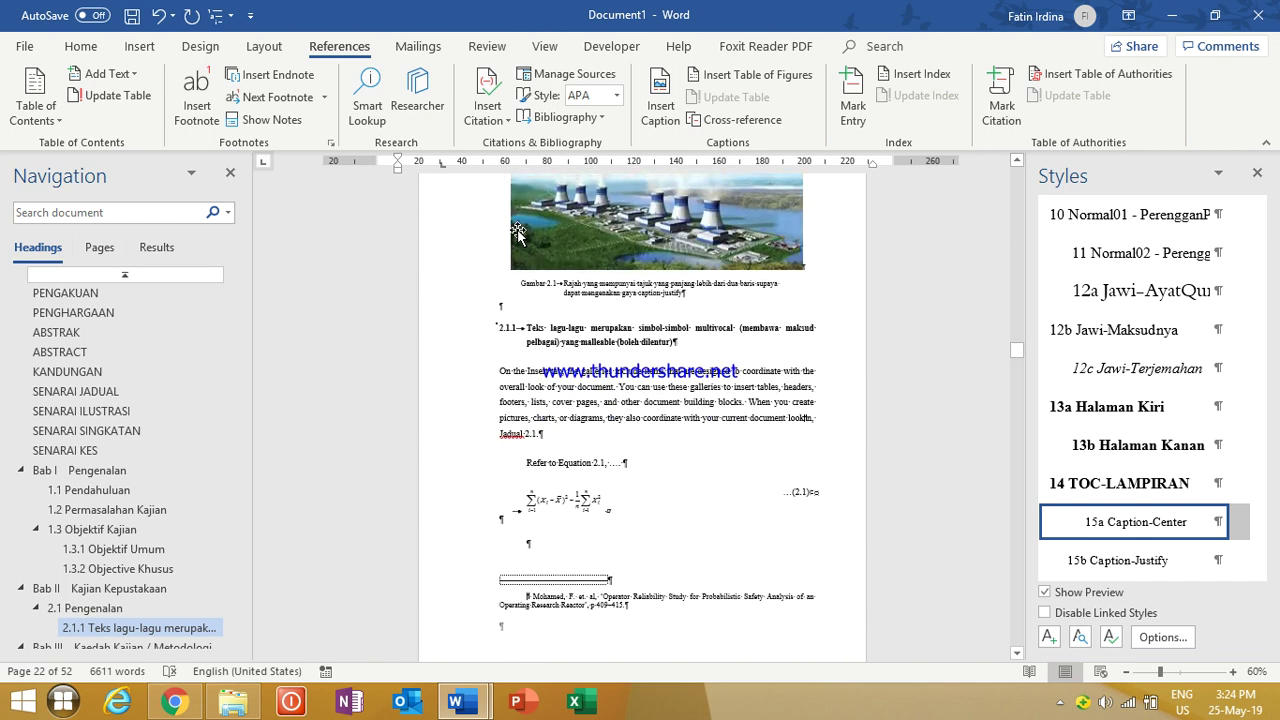
{"action": "scroll", "coordinate": [645, 380], "scroll_direction": "up", "scroll_amount": 5}
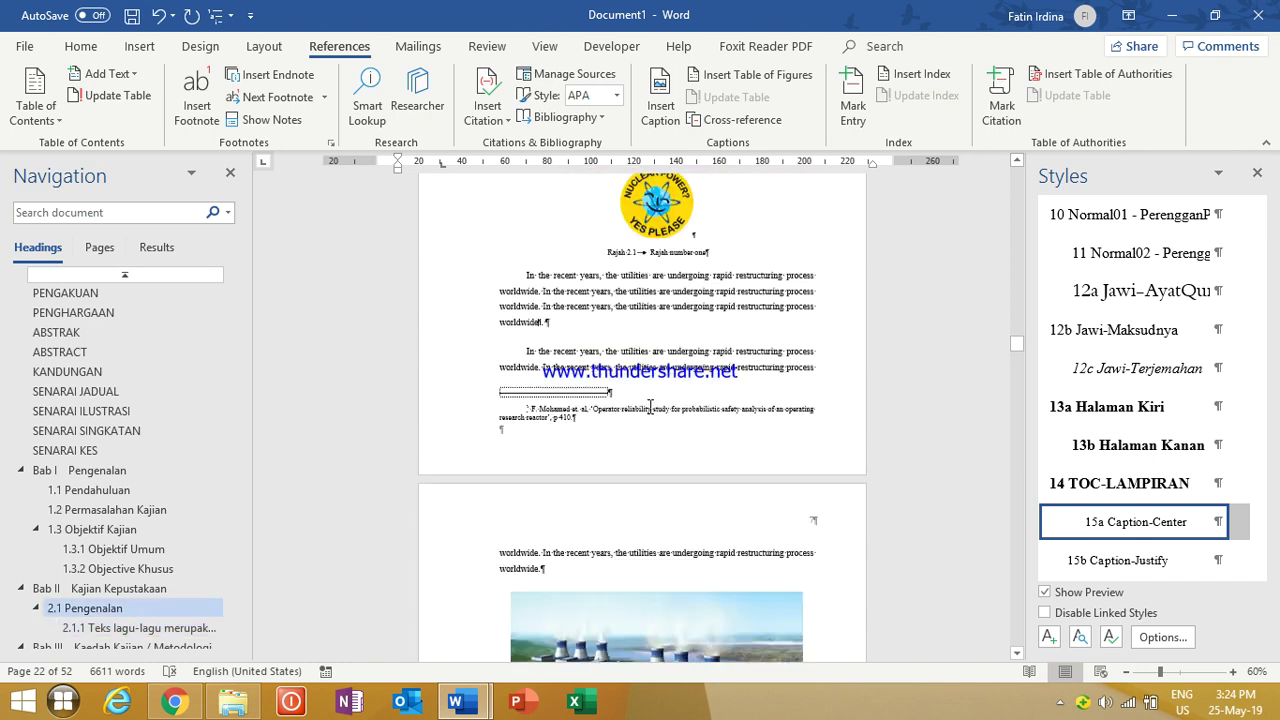
{"action": "scroll", "coordinate": [615, 380], "scroll_direction": "up", "scroll_amount": 5}
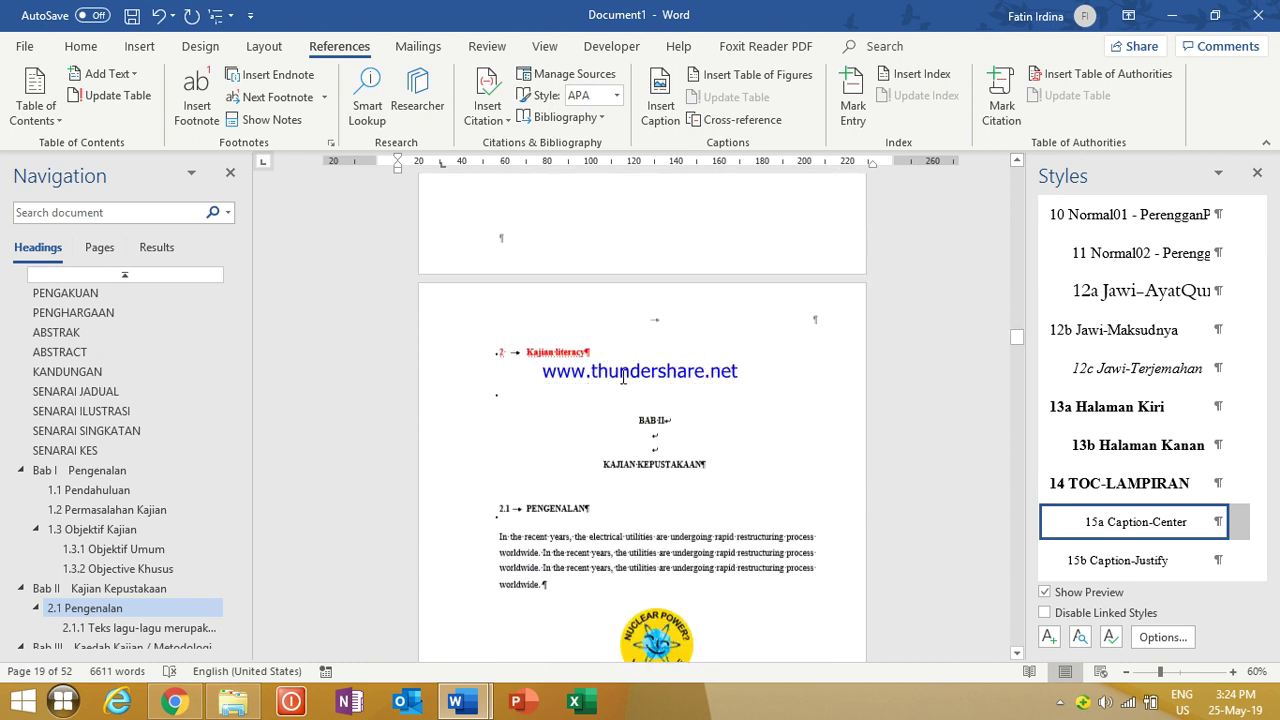
{"action": "scroll", "coordinate": [618, 383], "scroll_direction": "down", "scroll_amount": 6}
{"action": "scroll", "coordinate": [619, 386], "scroll_direction": "down", "scroll_amount": 10}
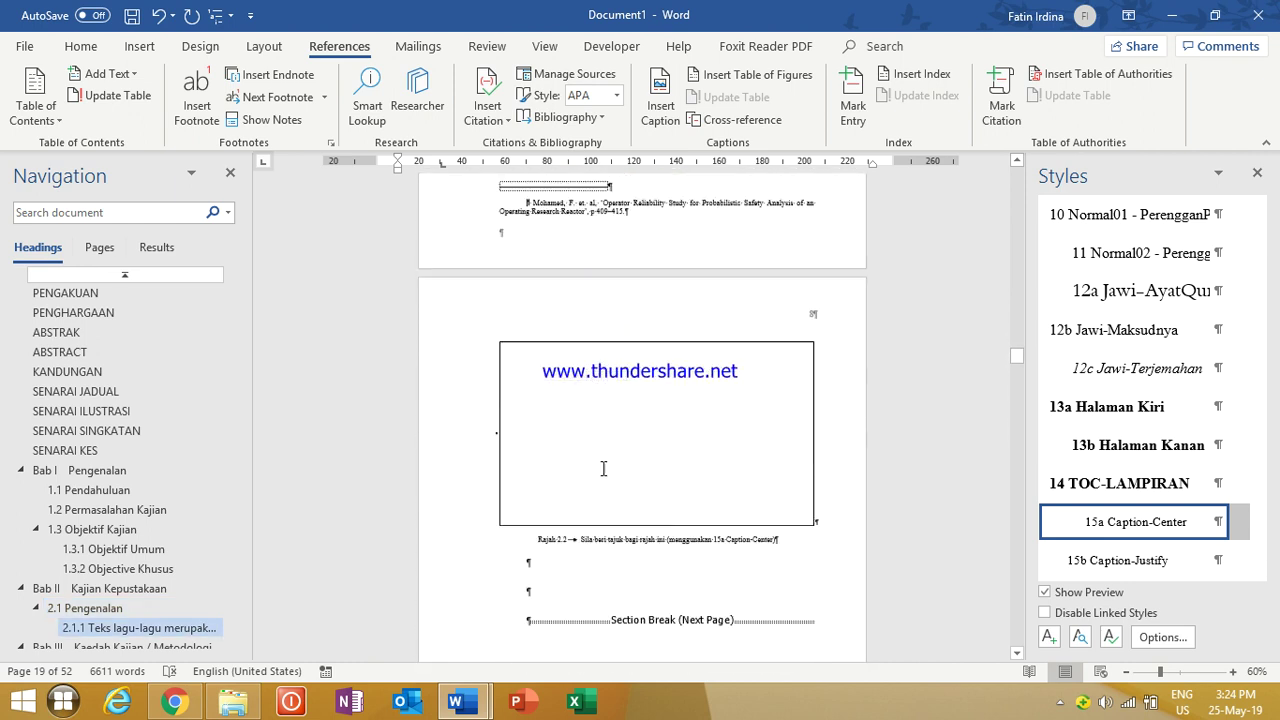
{"action": "left_click", "coordinate": [586, 478]}
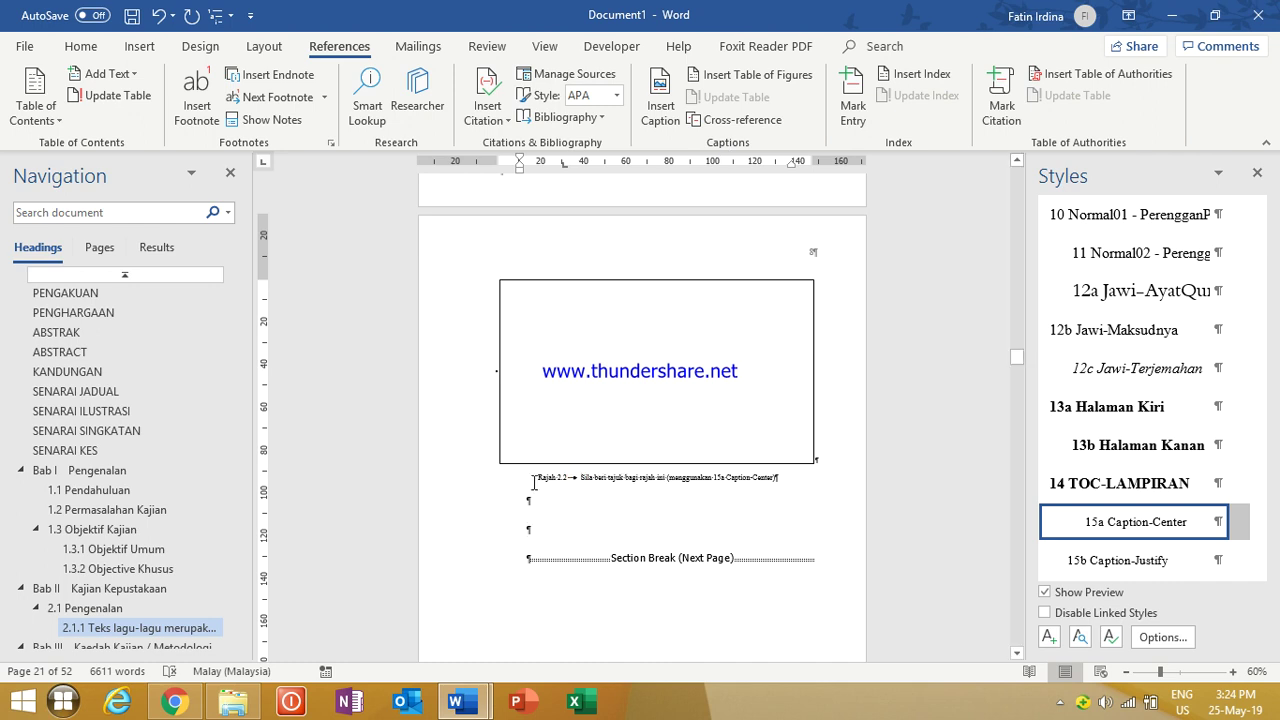
{"action": "left_click_drag", "start_coordinate": [534, 483], "coordinate": [780, 488]}
{"action": "right_click", "coordinate": [634, 488]}
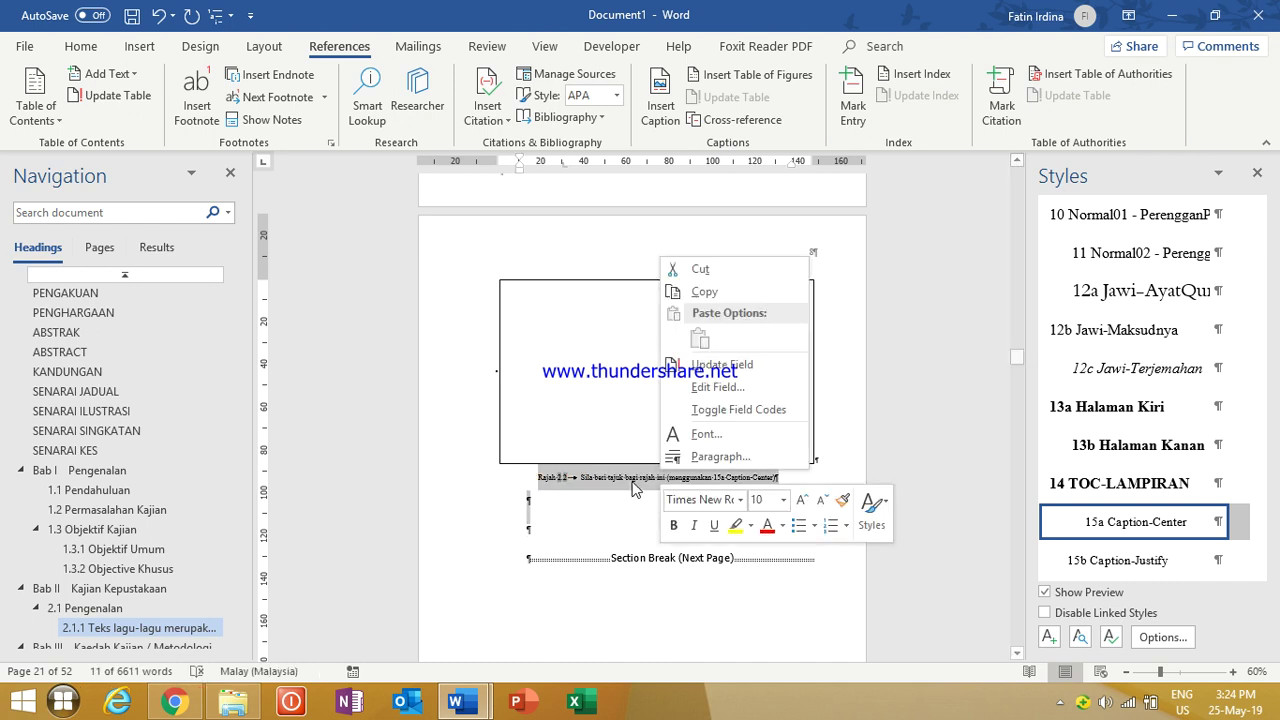
{"action": "left_click", "coordinate": [664, 110]}
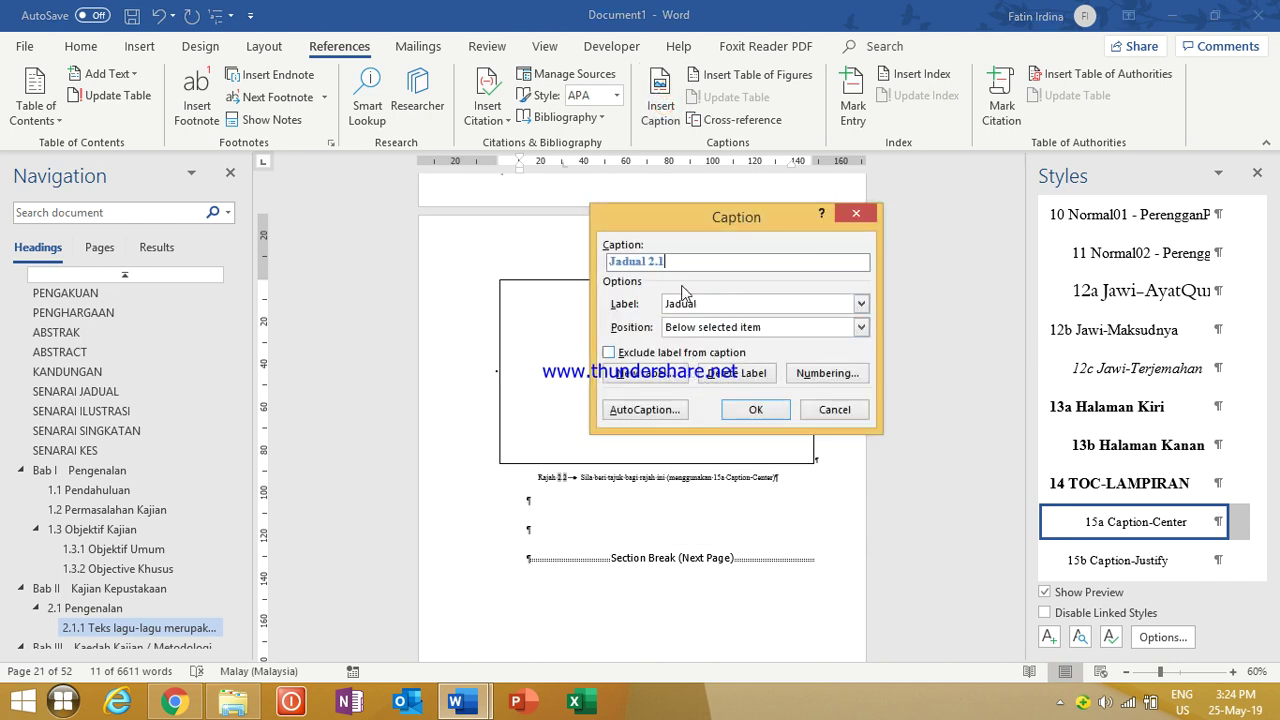
{"action": "left_click", "coordinate": [705, 305]}
{"action": "left_click", "coordinate": [698, 381]}
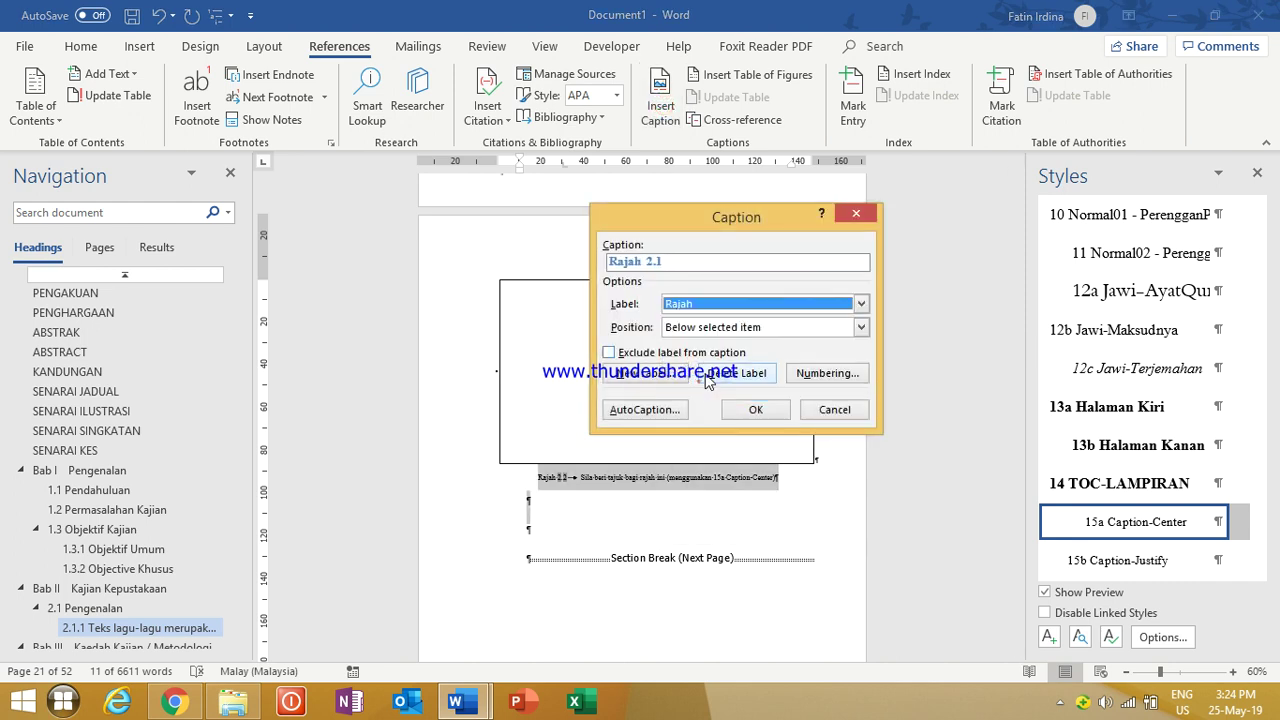
{"action": "left_click", "coordinate": [660, 262]}
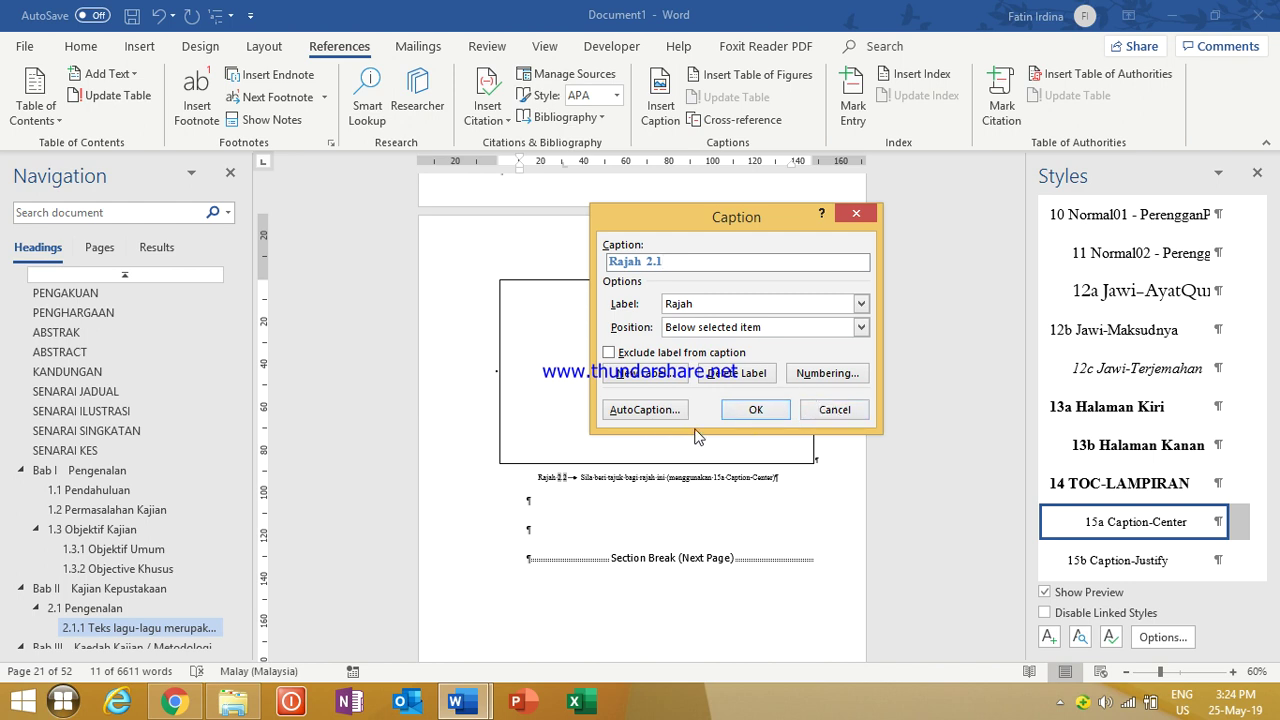
Step: Cancel the unfinished caption and select the KANDUNGAN table of contents
{"action": "left_click", "coordinate": [834, 410]}
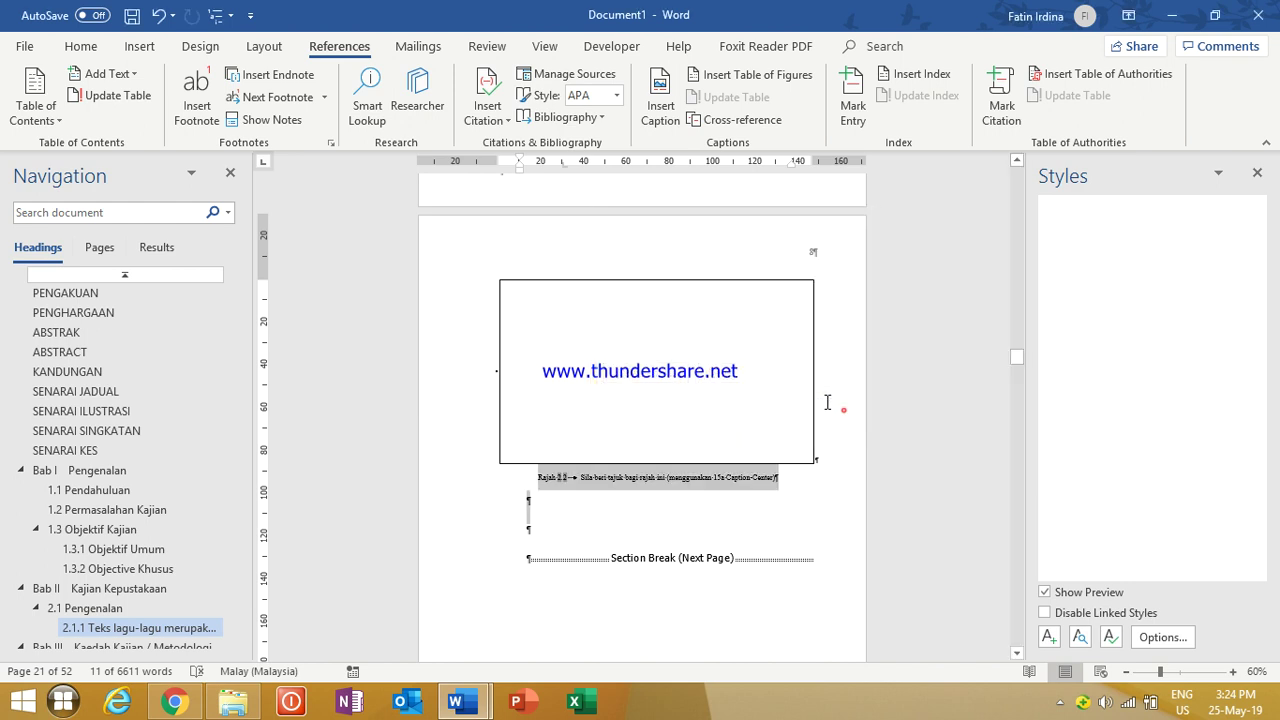
{"action": "scroll", "coordinate": [642, 424], "scroll_direction": "up", "scroll_amount": 3}
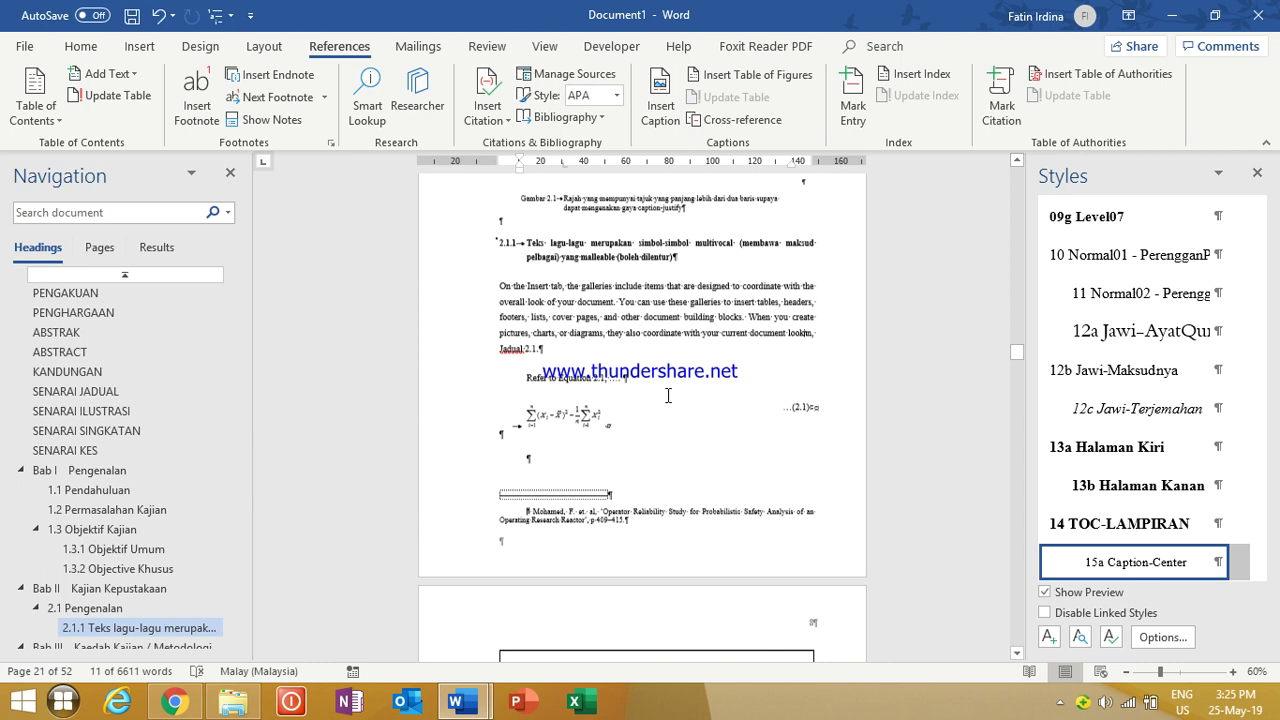
{"action": "mouse_move", "coordinate": [1018, 353]}
{"action": "left_mouse_down"}
{"action": "mouse_move", "coordinate": [1020, 192]}
{"action": "mouse_move", "coordinate": [1010, 231]}
{"action": "left_mouse_up"}
{"action": "left_click", "coordinate": [496, 362]}
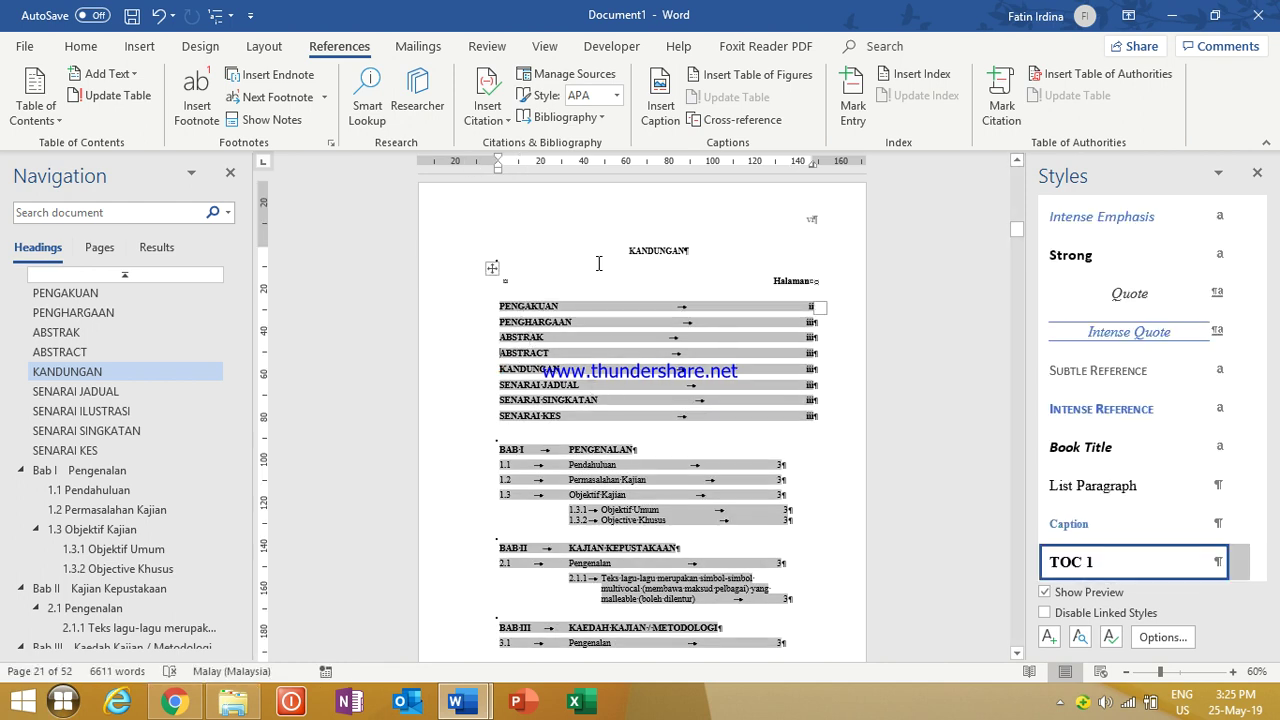
Step: Regenerate KANDUNGAN through Custom Table of Contents, replacing the existing table of contents
{"action": "left_click", "coordinate": [35, 88]}
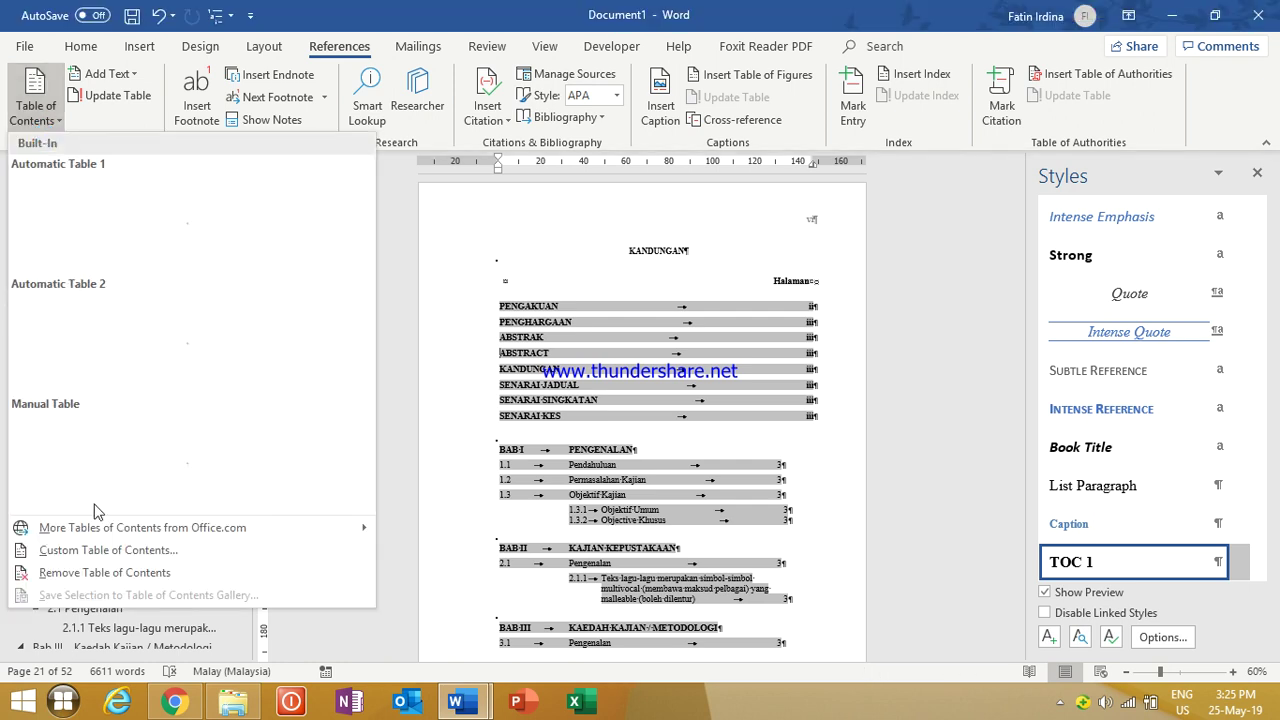
{"action": "left_click", "coordinate": [112, 551]}
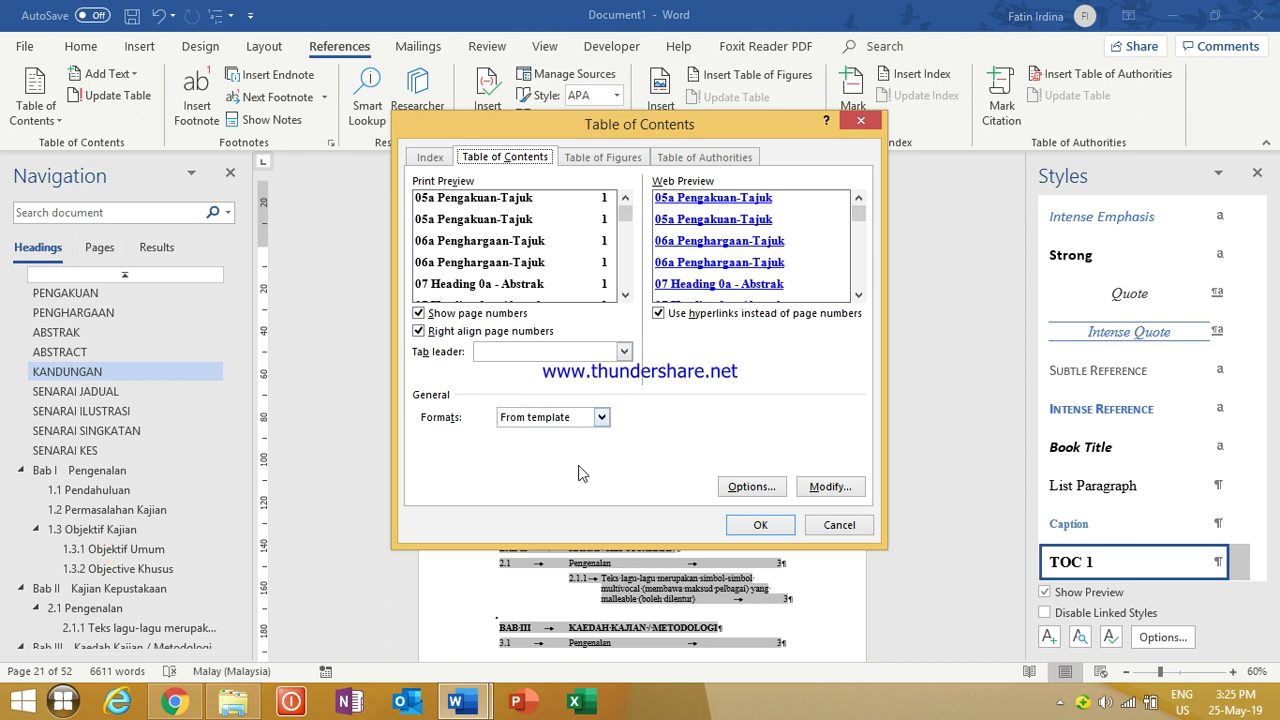
{"action": "left_click", "coordinate": [760, 525]}
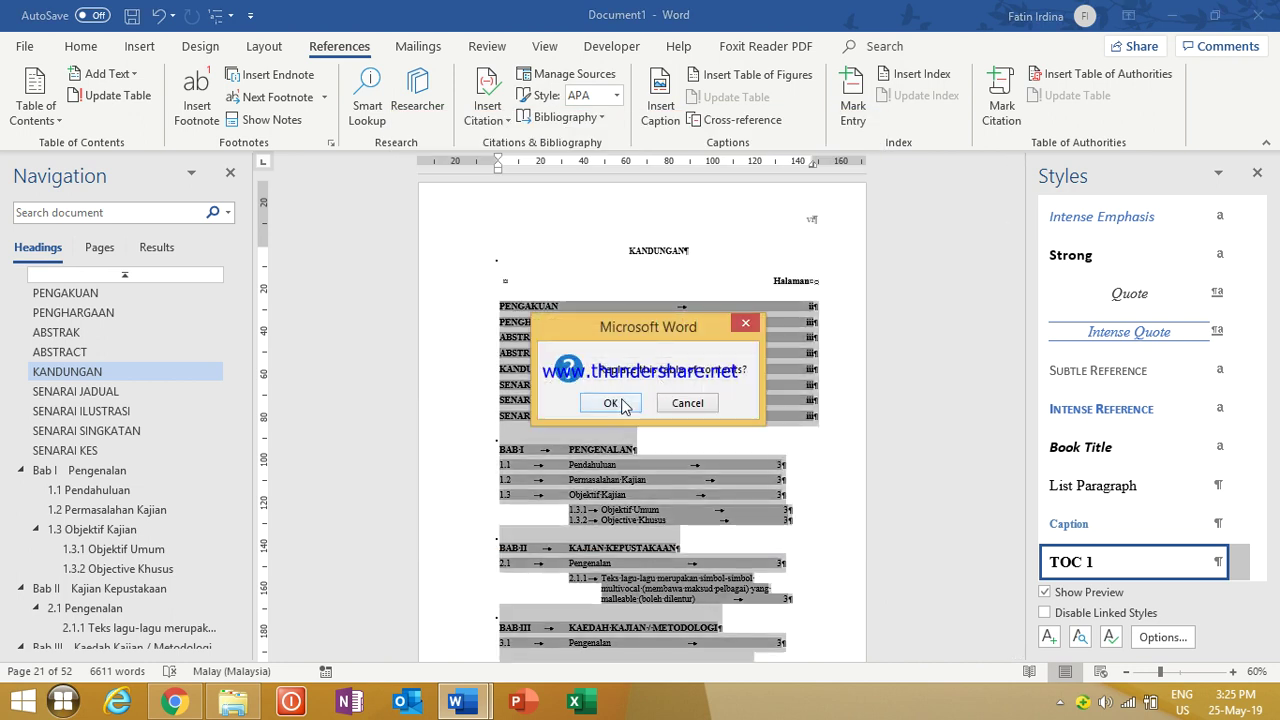
{"action": "left_click", "coordinate": [612, 403]}
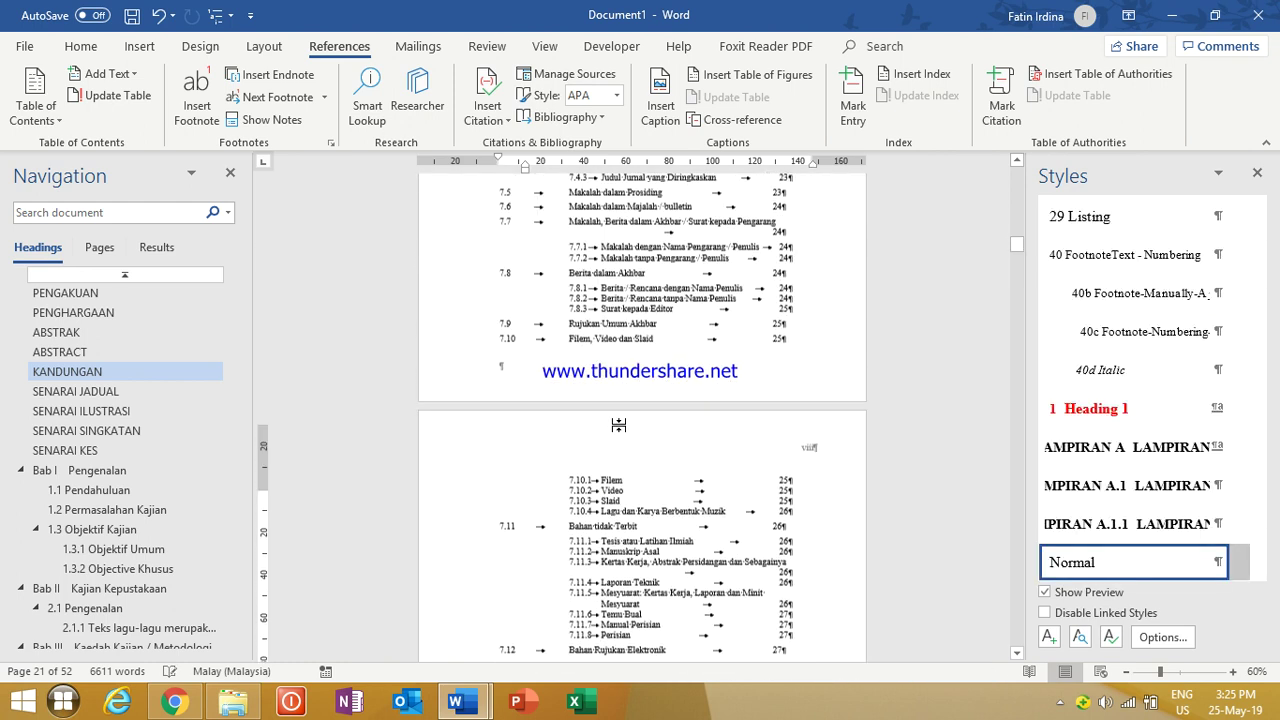
{"action": "scroll", "coordinate": [620, 424], "scroll_direction": "up", "scroll_amount": 3}
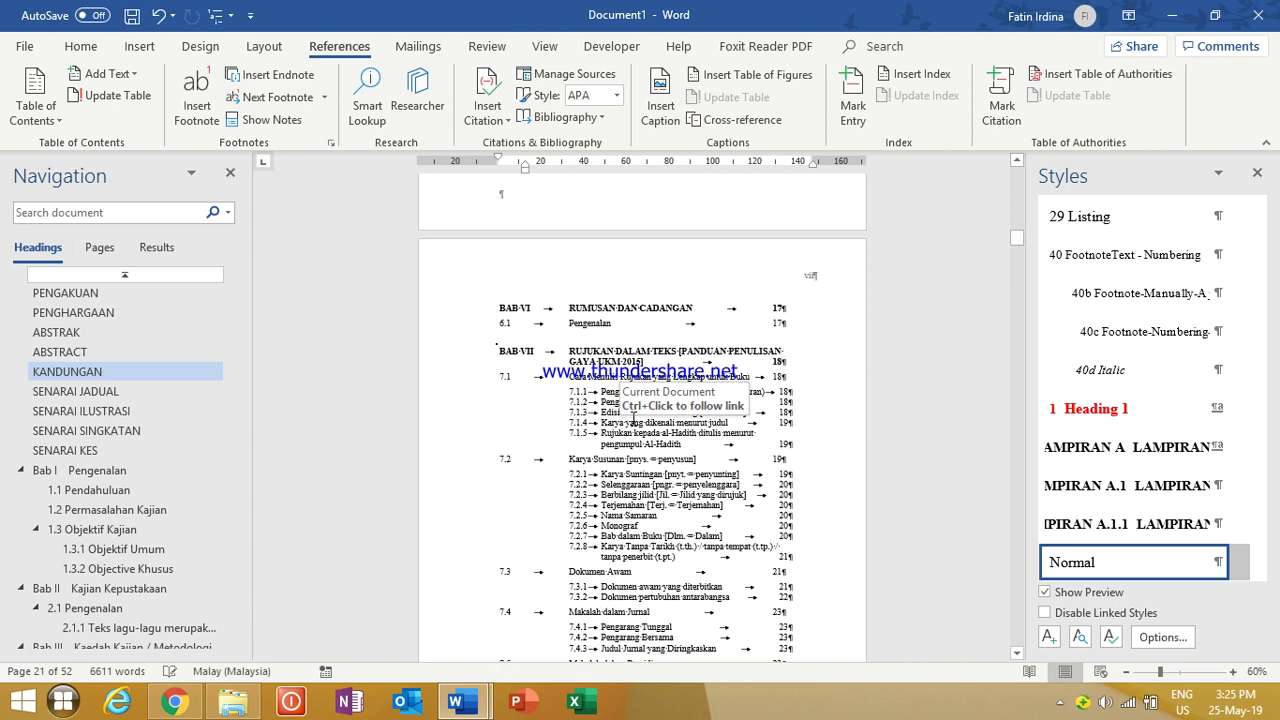
{"action": "scroll", "coordinate": [573, 340], "scroll_direction": "up", "scroll_amount": 8}
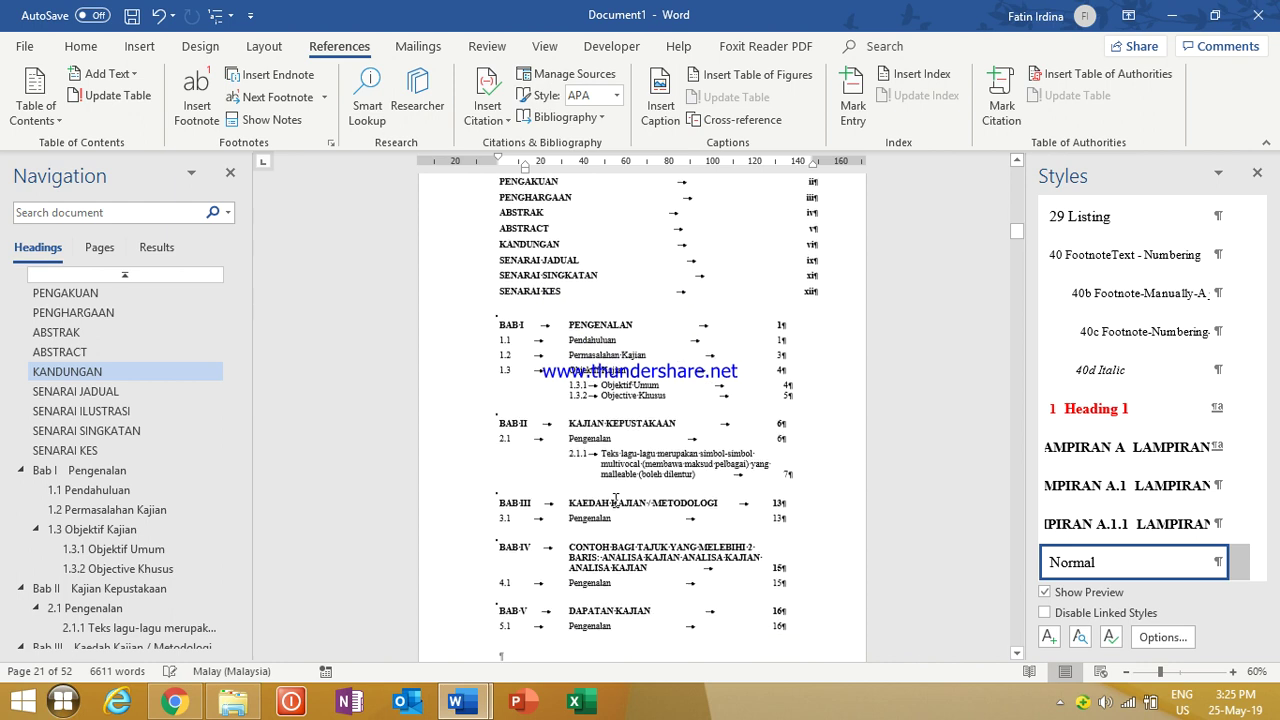
{"action": "scroll", "coordinate": [616, 502], "scroll_direction": "down", "scroll_amount": 2}
{"action": "scroll", "coordinate": [614, 500], "scroll_direction": "up", "scroll_amount": 3}
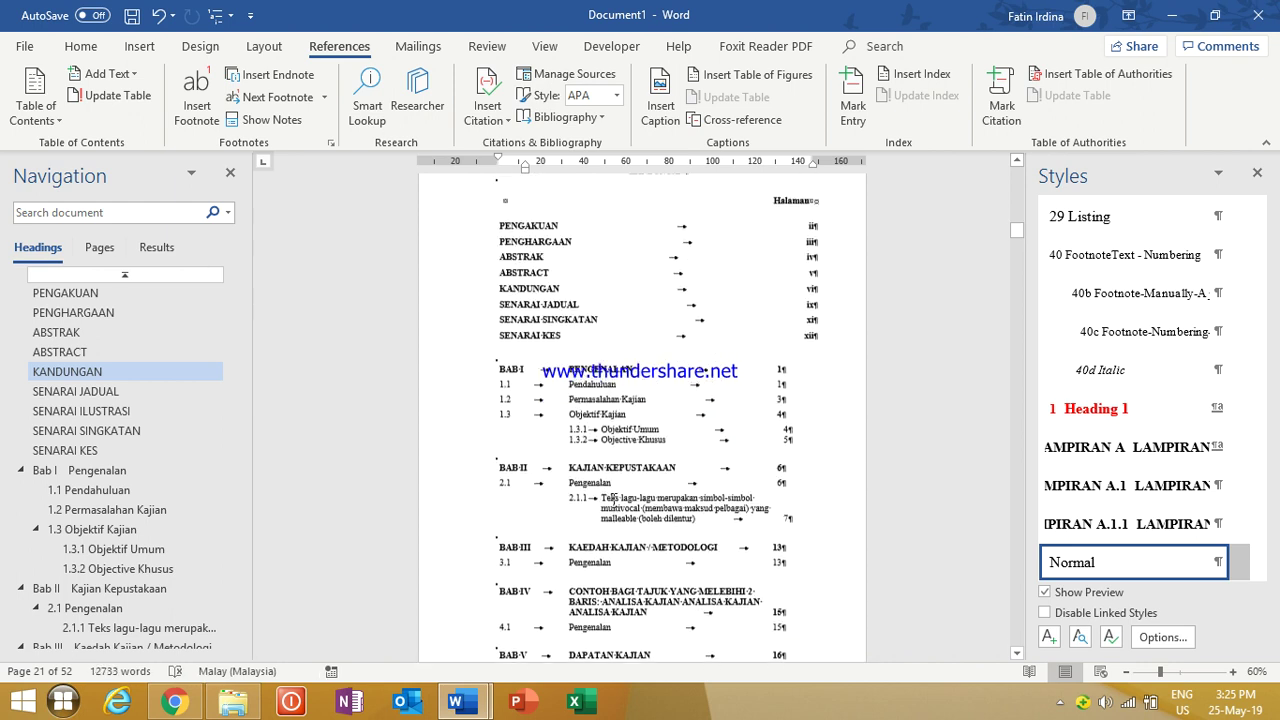
{"action": "scroll", "coordinate": [590, 620], "scroll_direction": "down", "scroll_amount": 3}
{"action": "mouse_move", "coordinate": [486, 700]}
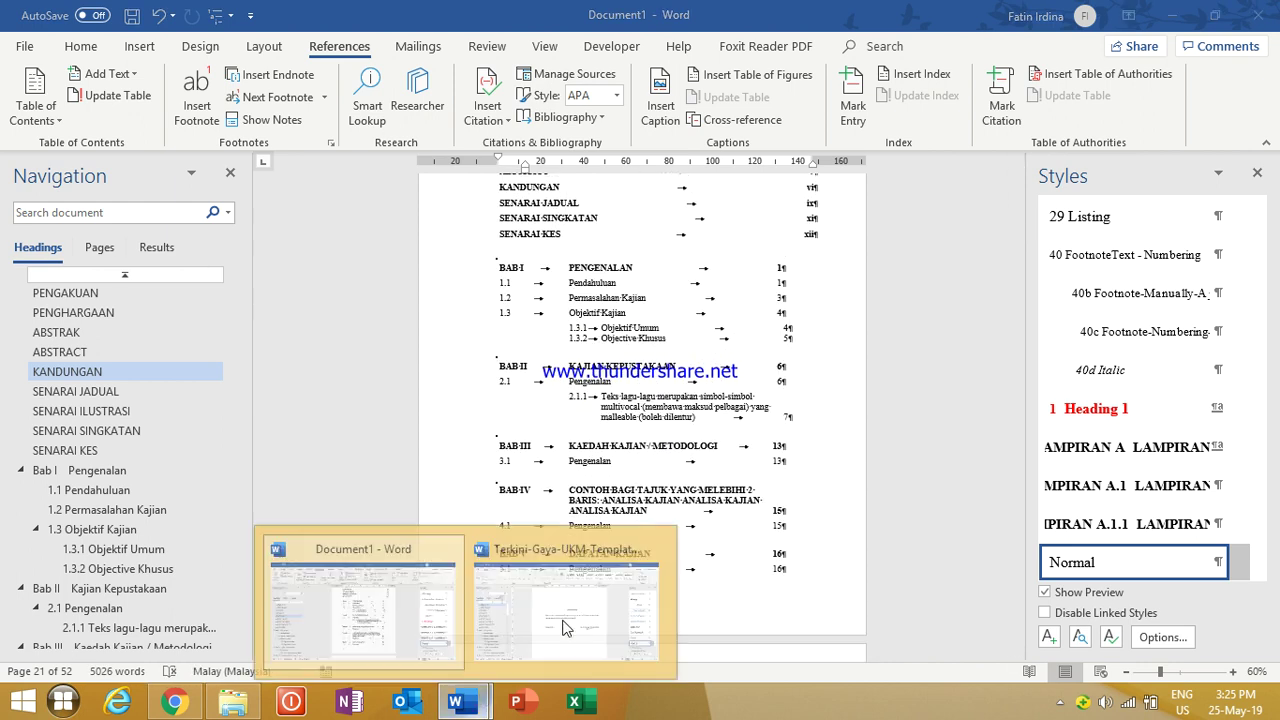
{"action": "left_click", "coordinate": [505, 607]}
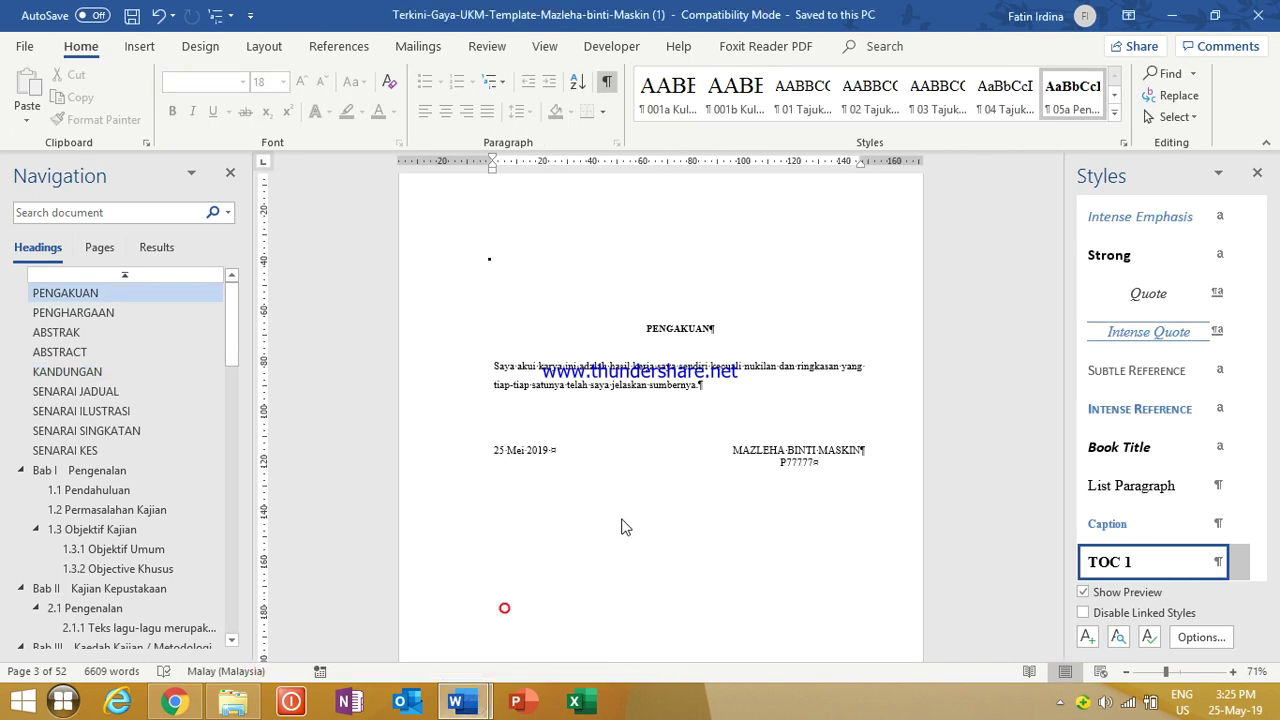
{"action": "scroll", "coordinate": [700, 503], "scroll_direction": "down", "scroll_amount": 5}
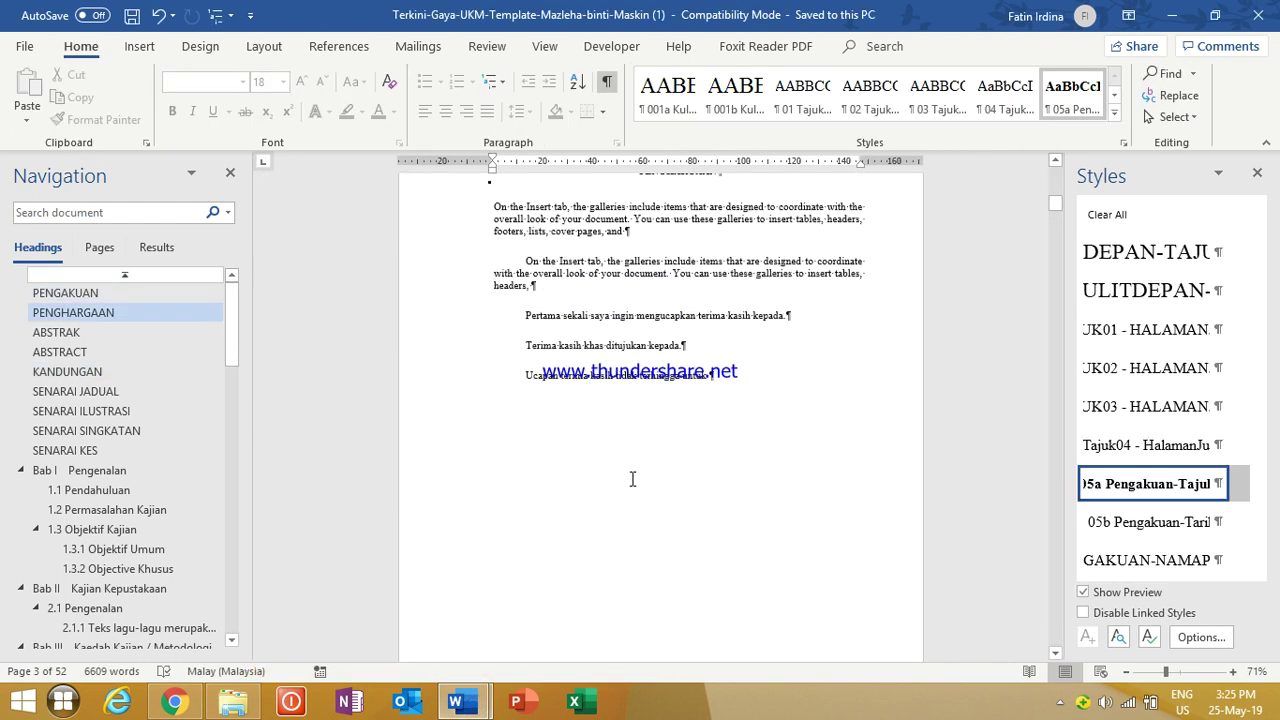
{"action": "scroll", "coordinate": [639, 465], "scroll_direction": "down", "scroll_amount": 10}
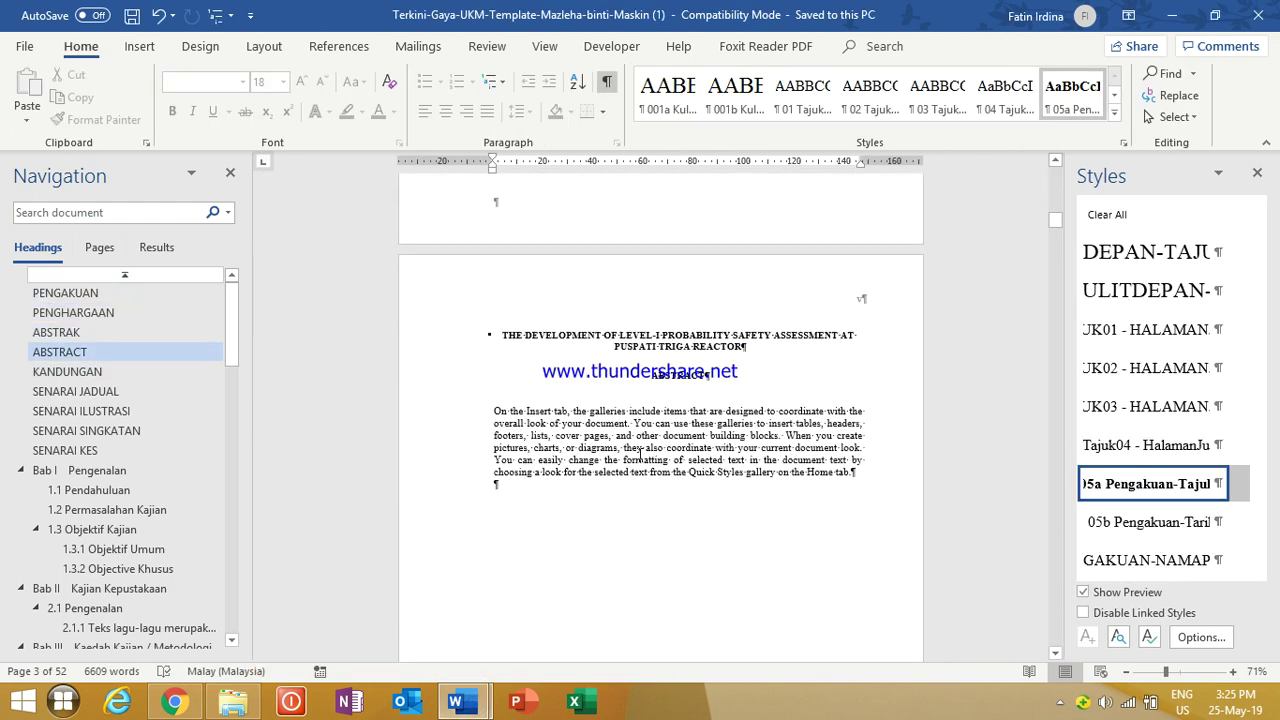
{"action": "scroll", "coordinate": [641, 455], "scroll_direction": "down", "scroll_amount": 10}
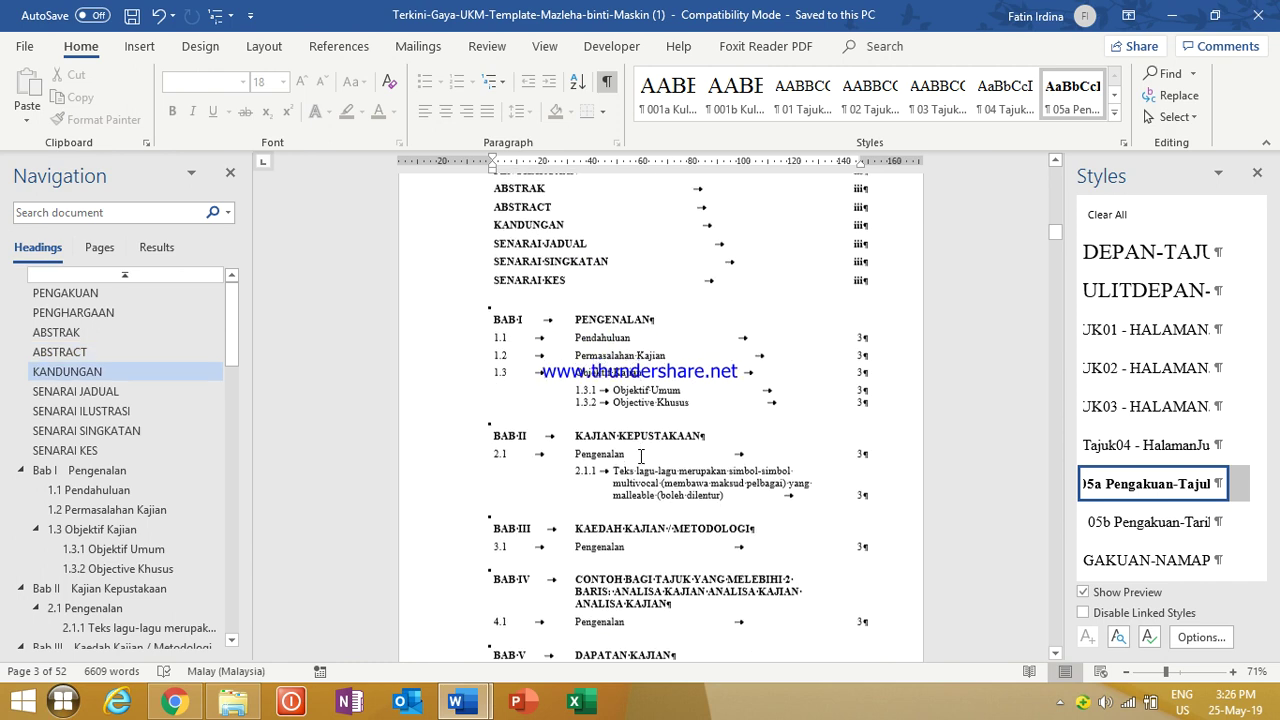
{"action": "left_click", "coordinate": [460, 702]}
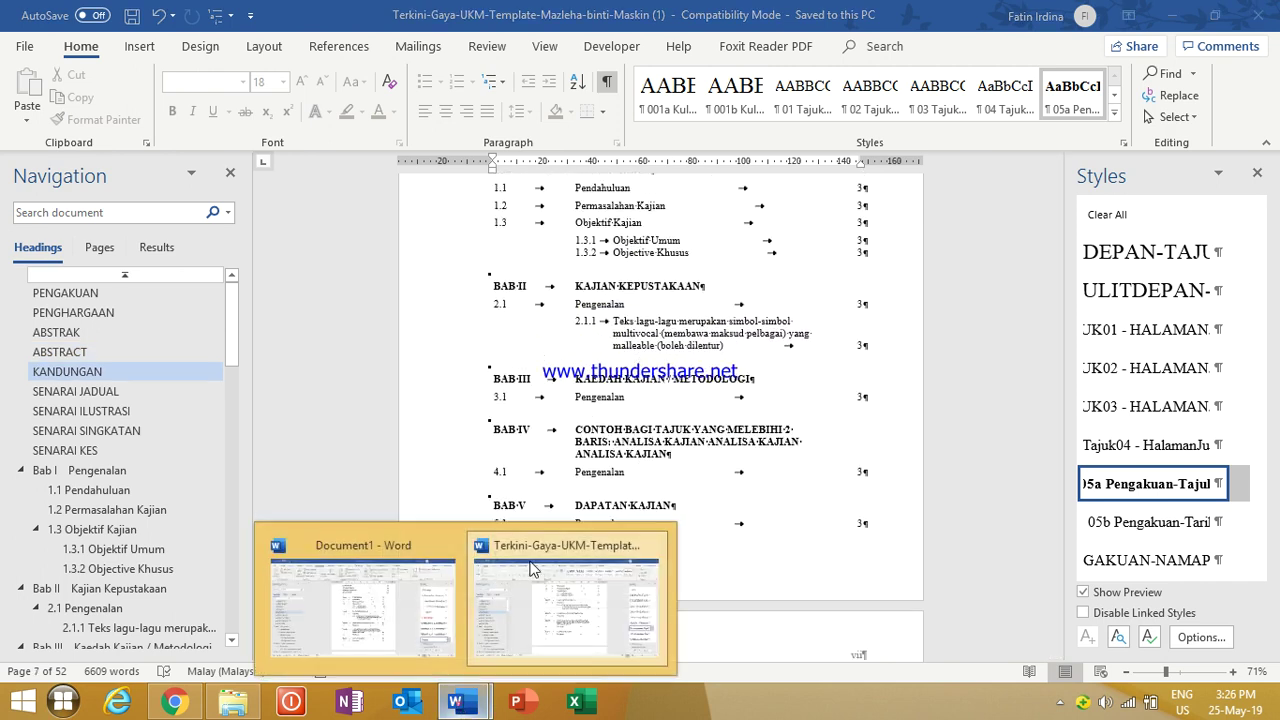
{"action": "left_click", "coordinate": [312, 632]}
{"action": "scroll", "coordinate": [607, 484], "scroll_direction": "up", "scroll_amount": 5}
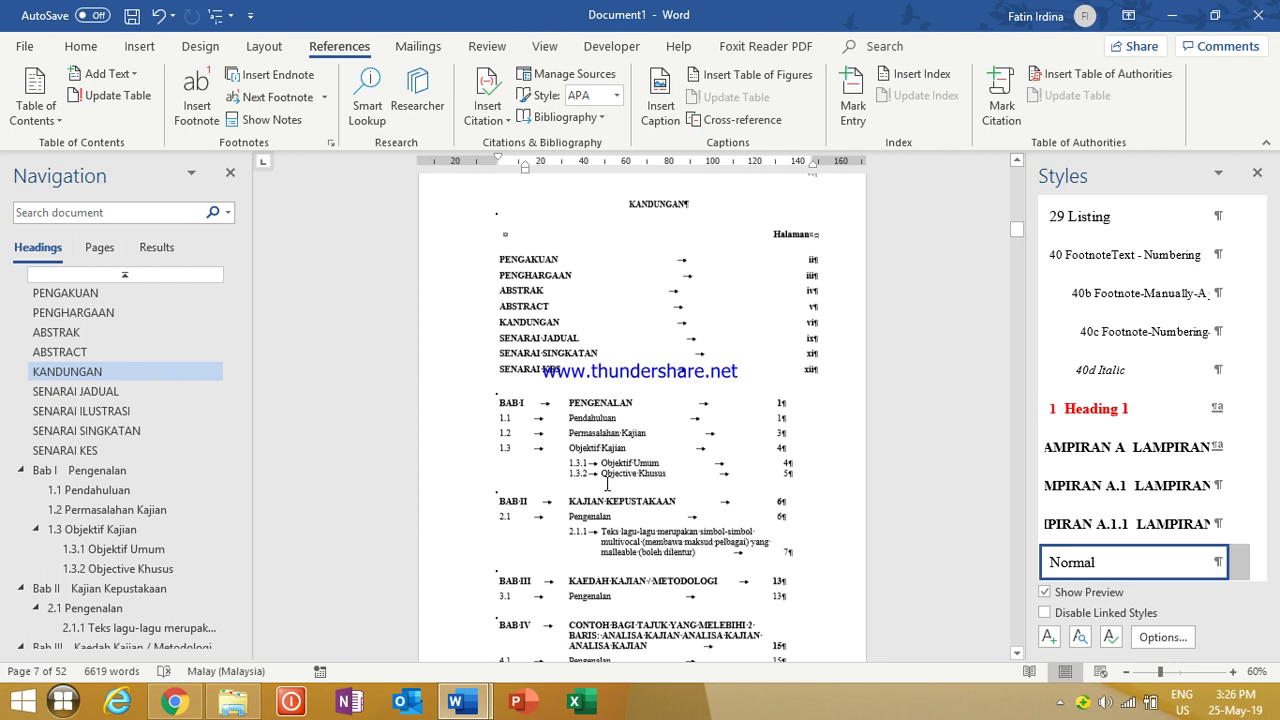
{"action": "scroll", "coordinate": [607, 484], "scroll_direction": "down", "scroll_amount": 4}
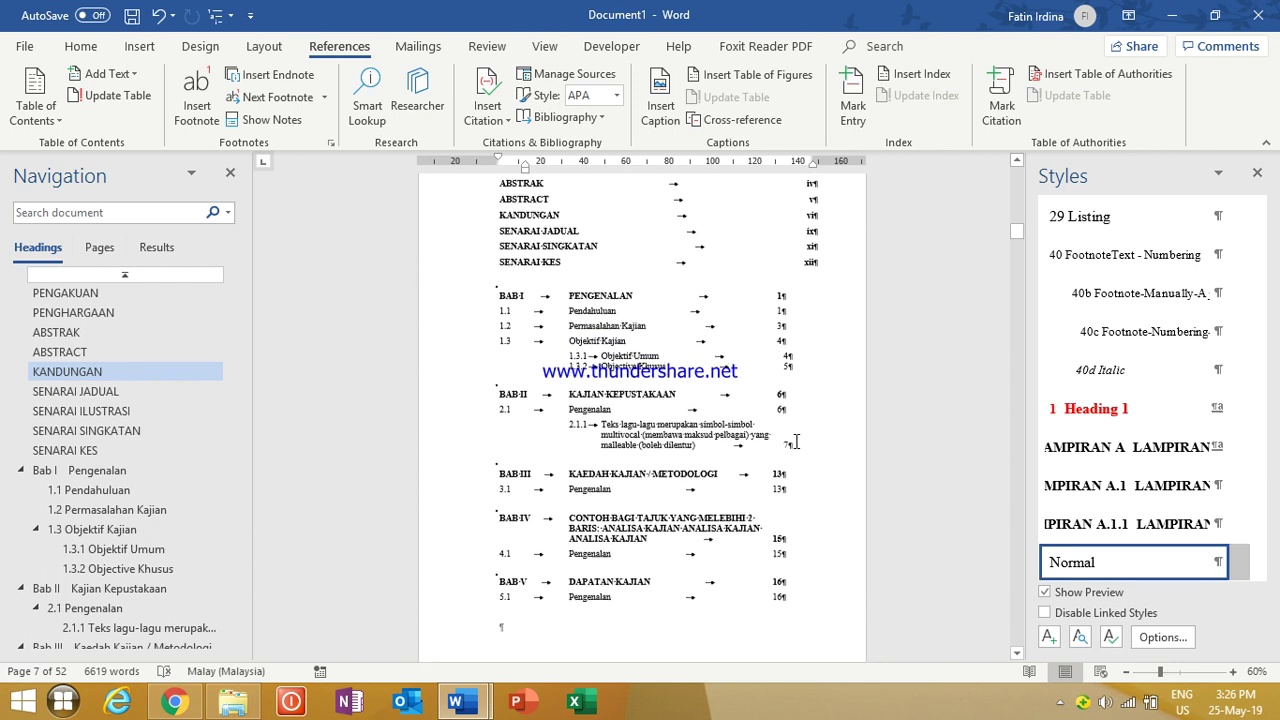
{"action": "left_click", "coordinate": [778, 390]}
{"action": "scroll", "coordinate": [740, 450], "scroll_direction": "down", "scroll_amount": 10}
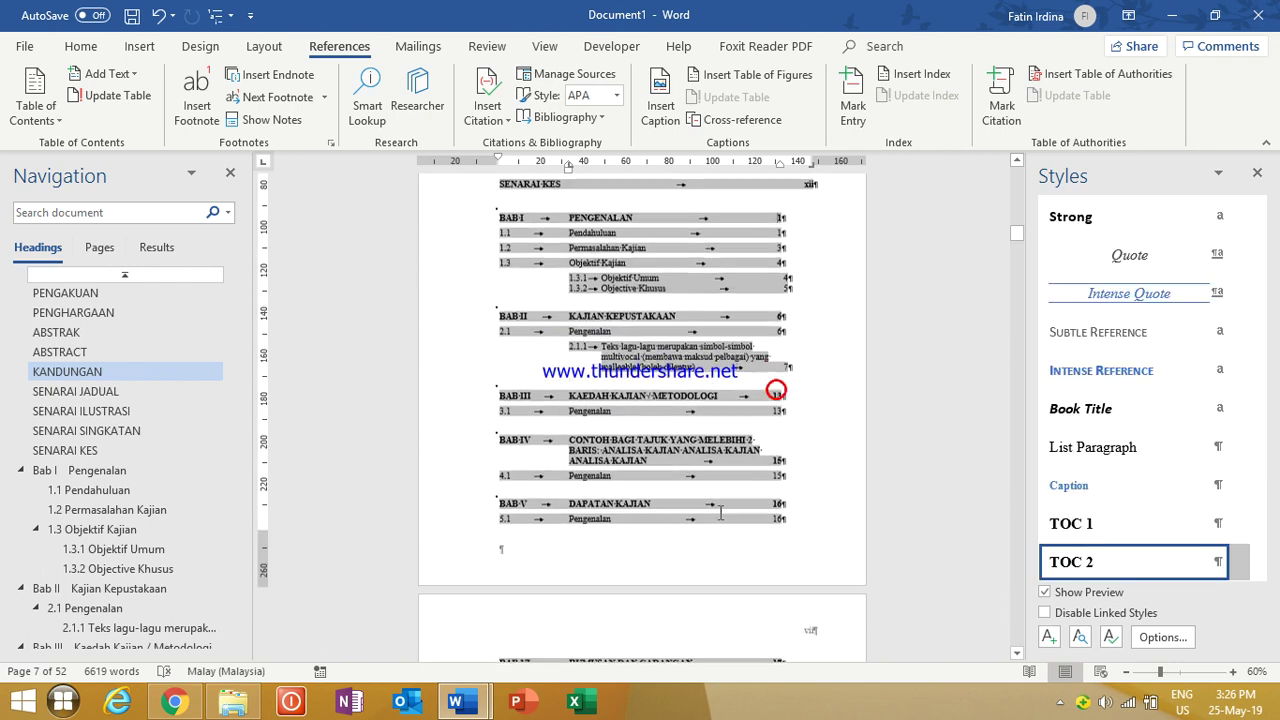
{"action": "scroll", "coordinate": [716, 497], "scroll_direction": "down", "scroll_amount": 10}
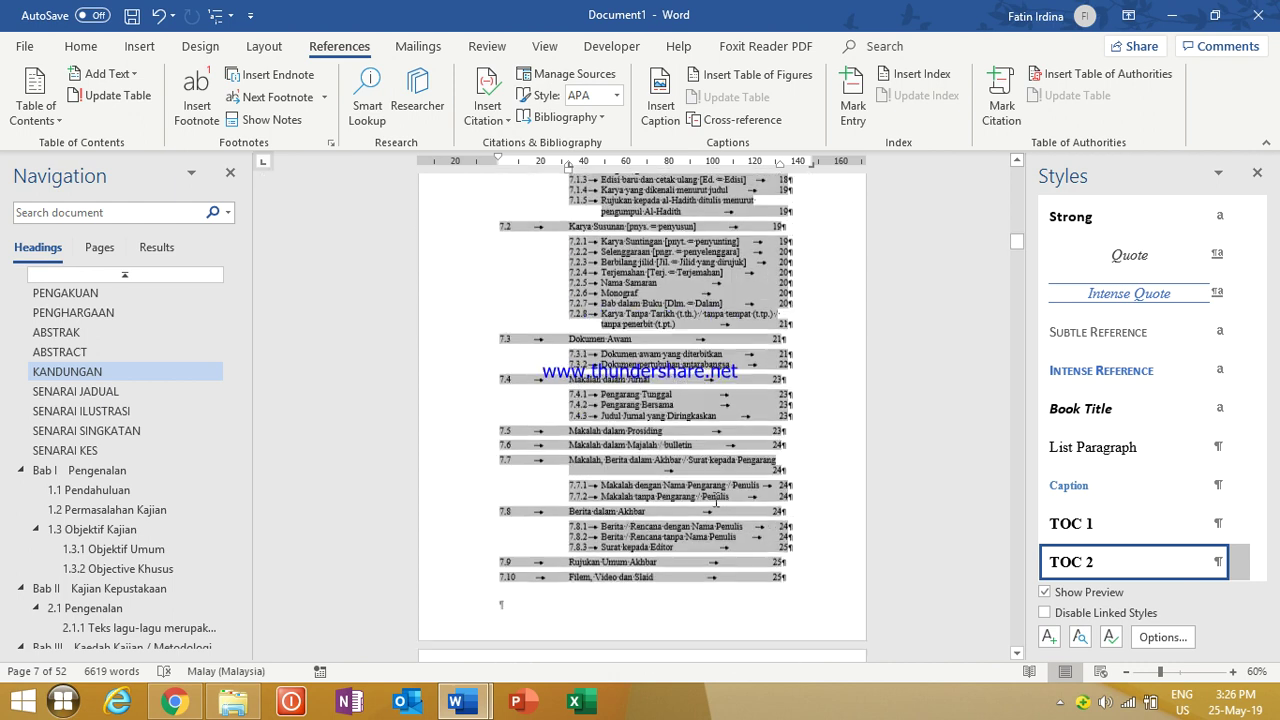
{"action": "scroll", "coordinate": [716, 497], "scroll_direction": "down", "scroll_amount": 10}
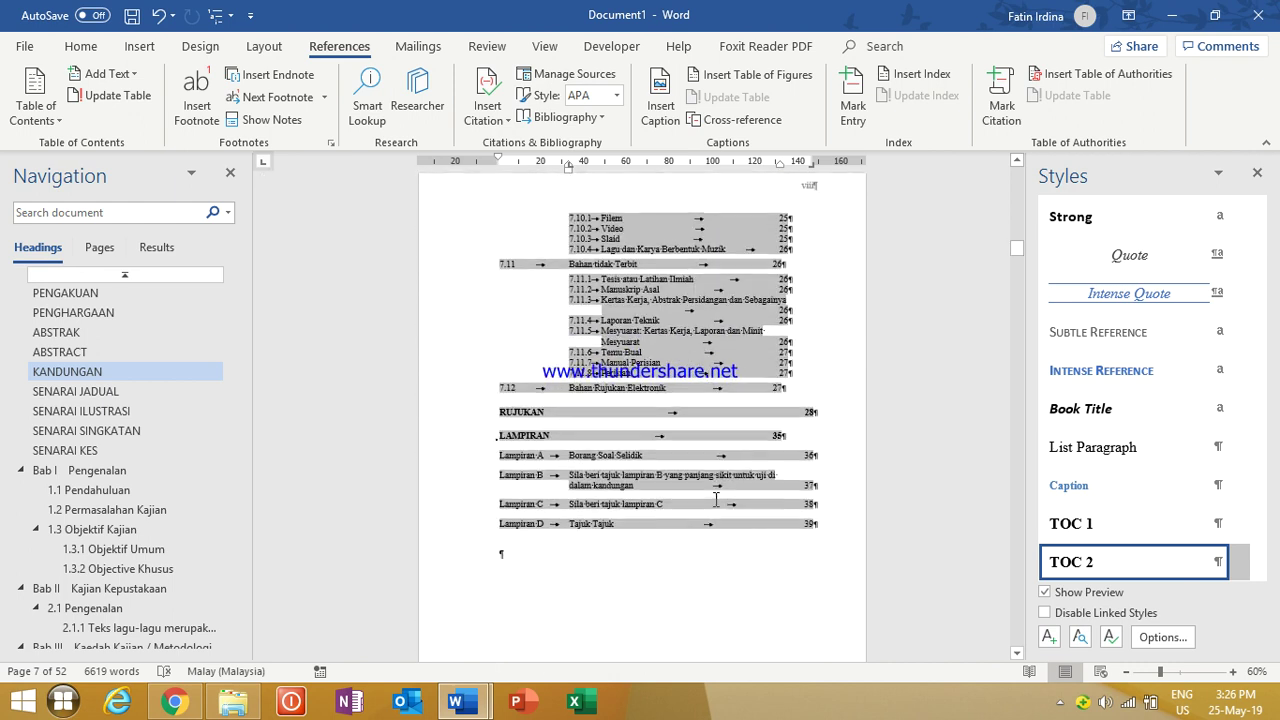
{"action": "scroll", "coordinate": [716, 499], "scroll_direction": "down", "scroll_amount": 5}
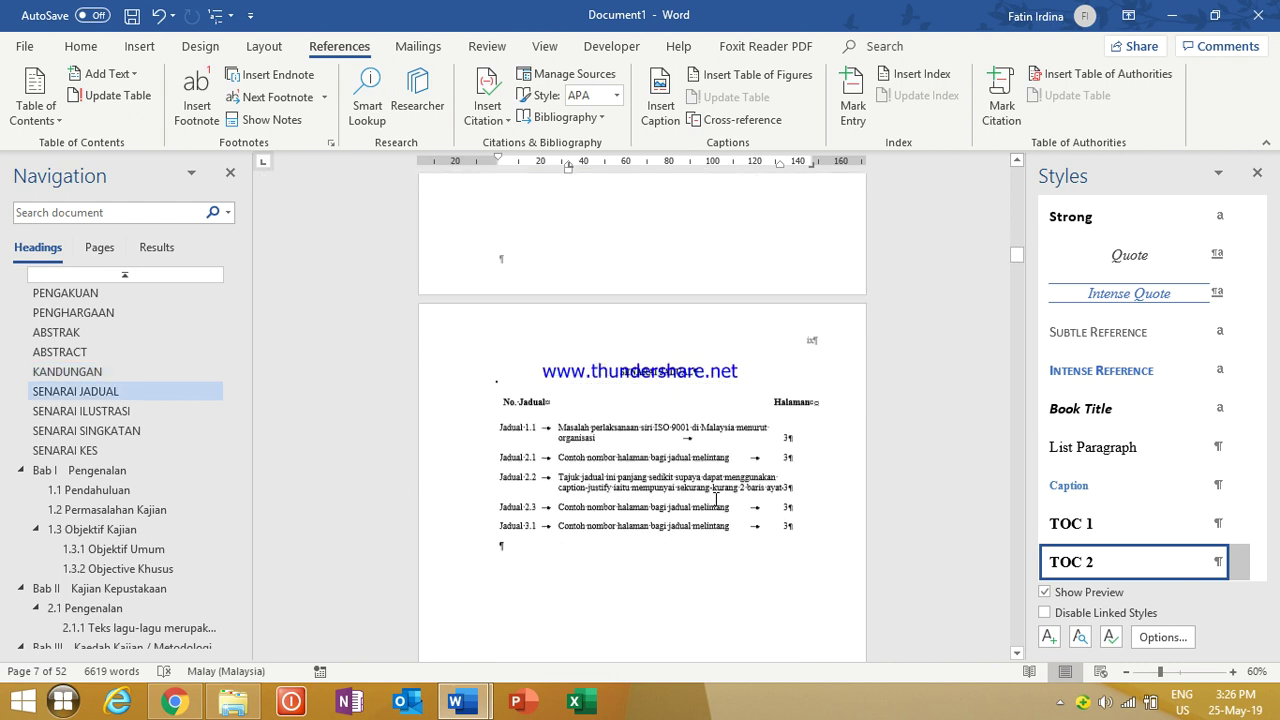
{"action": "left_click", "coordinate": [631, 394]}
{"action": "left_click", "coordinate": [634, 336]}
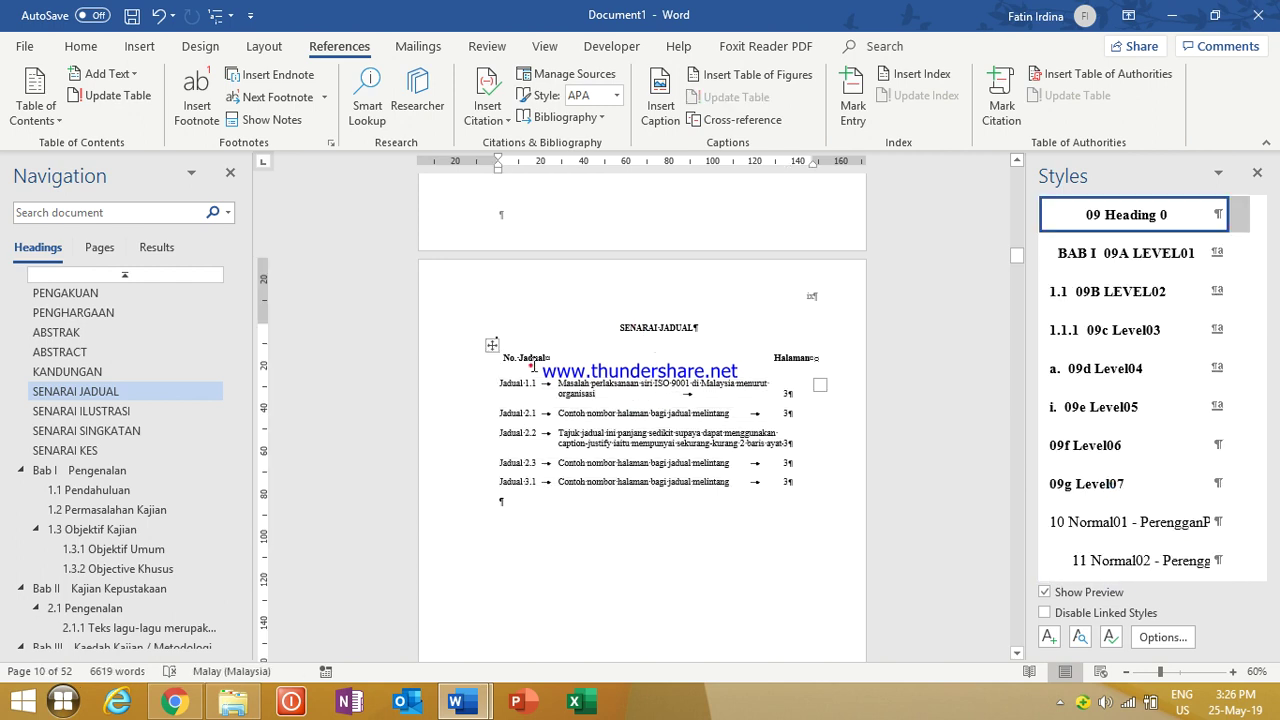
{"action": "left_click", "coordinate": [531, 365]}
{"action": "left_click", "coordinate": [802, 362]}
{"action": "left_click", "coordinate": [570, 410]}
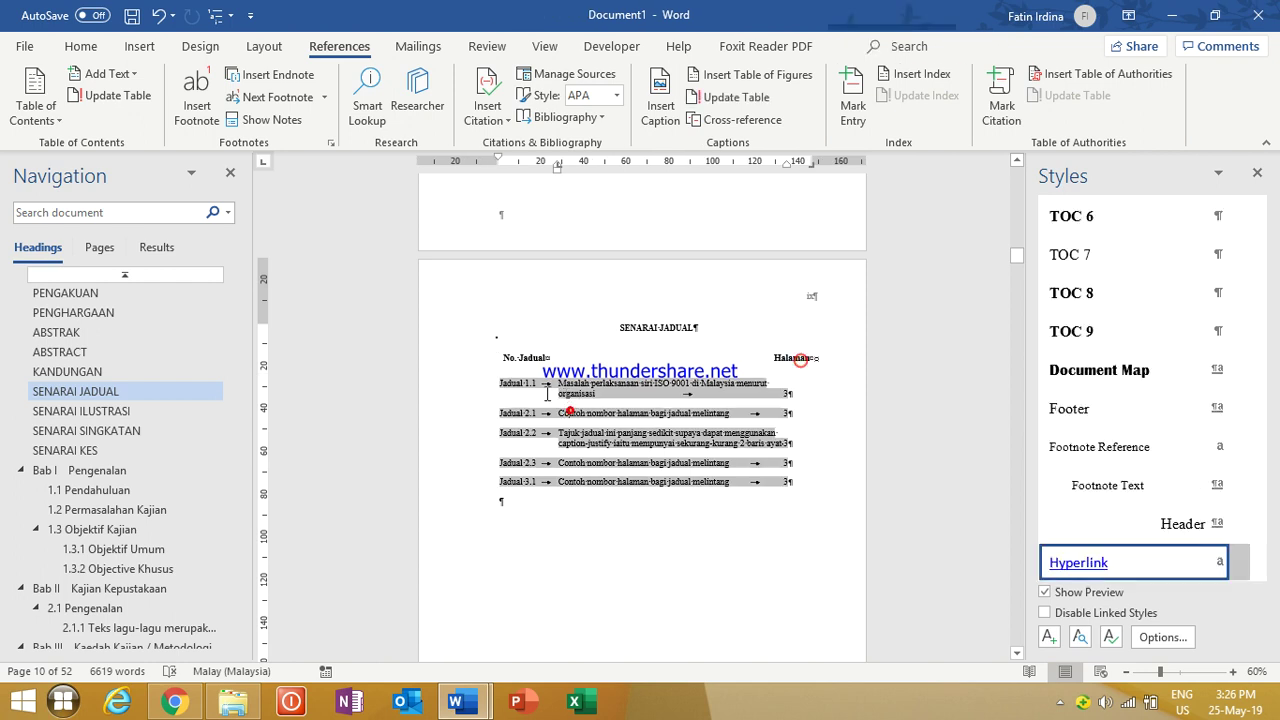
Step: Insert the SENARAI JADUAL list of tables using the Jadual caption label
{"action": "left_click", "coordinate": [739, 77]}
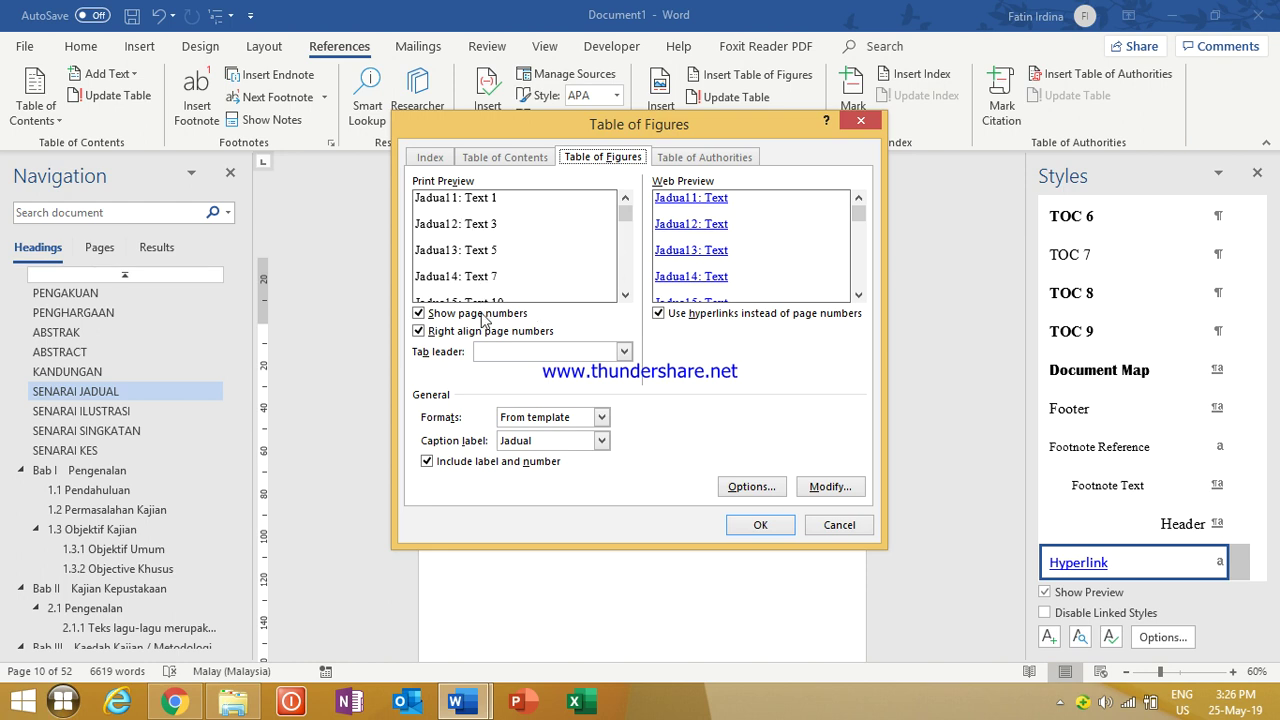
{"action": "left_click", "coordinate": [604, 446]}
{"action": "left_click", "coordinate": [604, 446]}
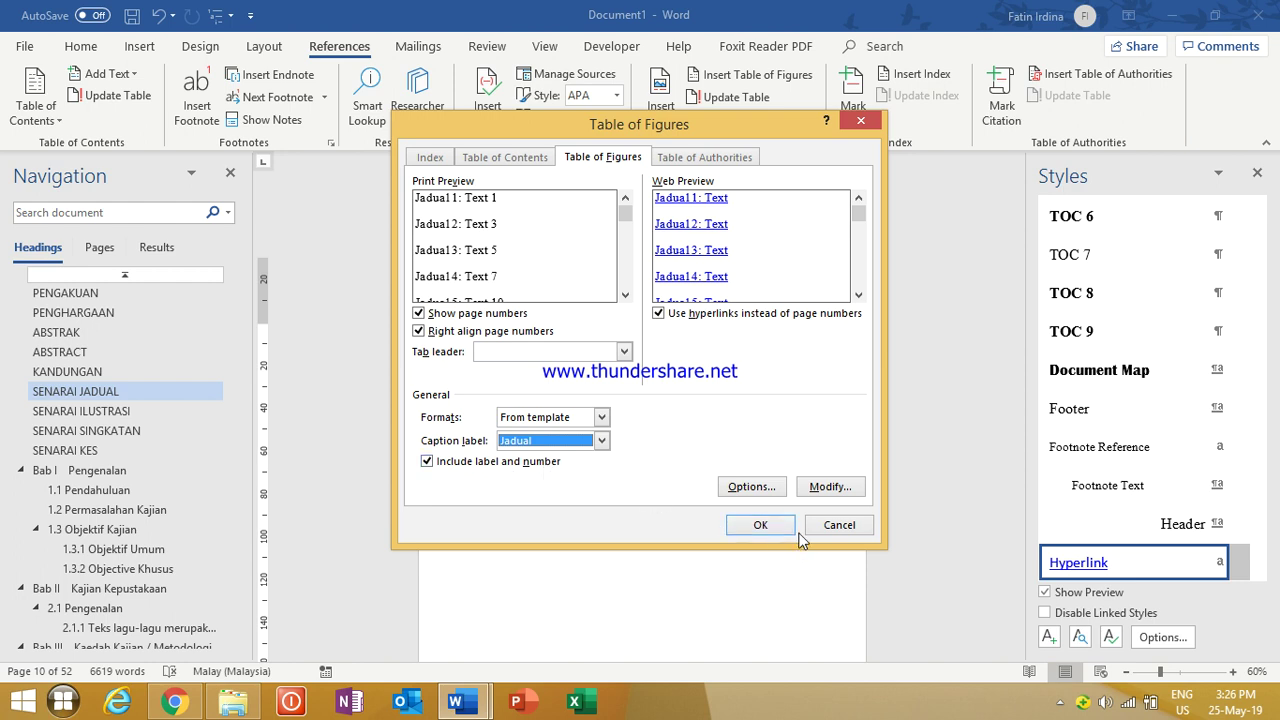
{"action": "left_click", "coordinate": [760, 525]}
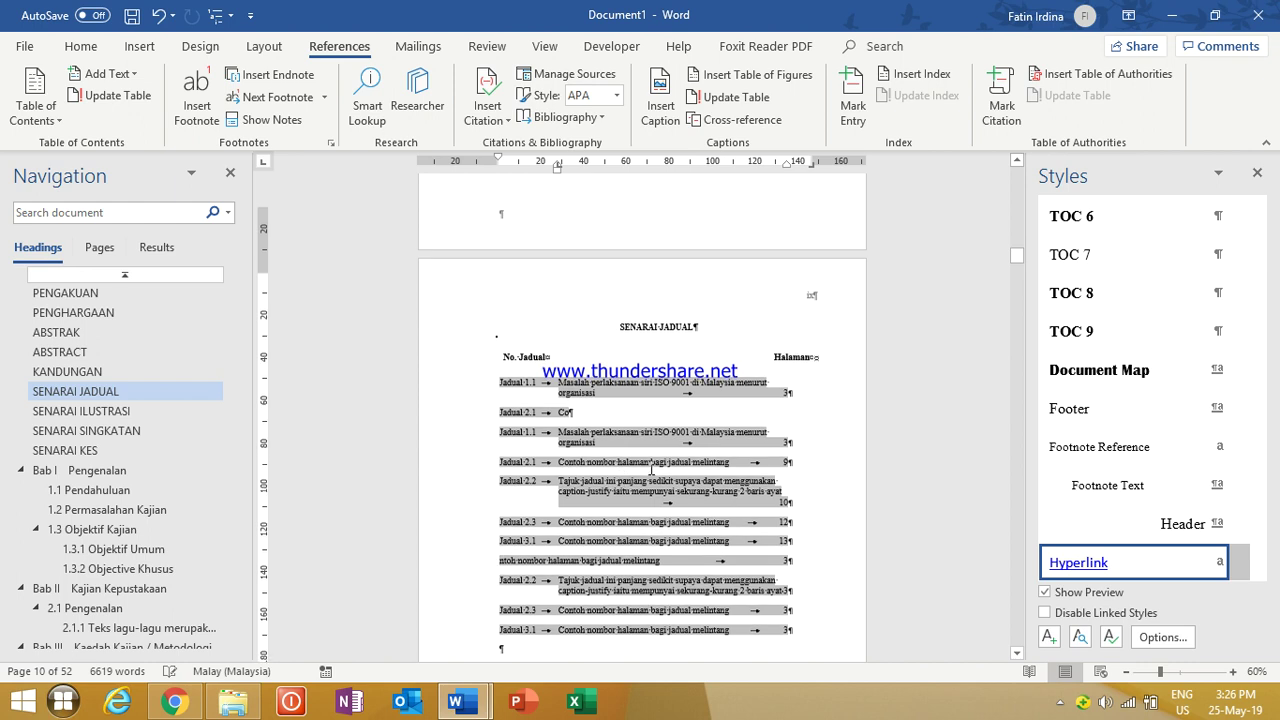
{"action": "scroll", "coordinate": [652, 468], "scroll_direction": "down", "scroll_amount": 2}
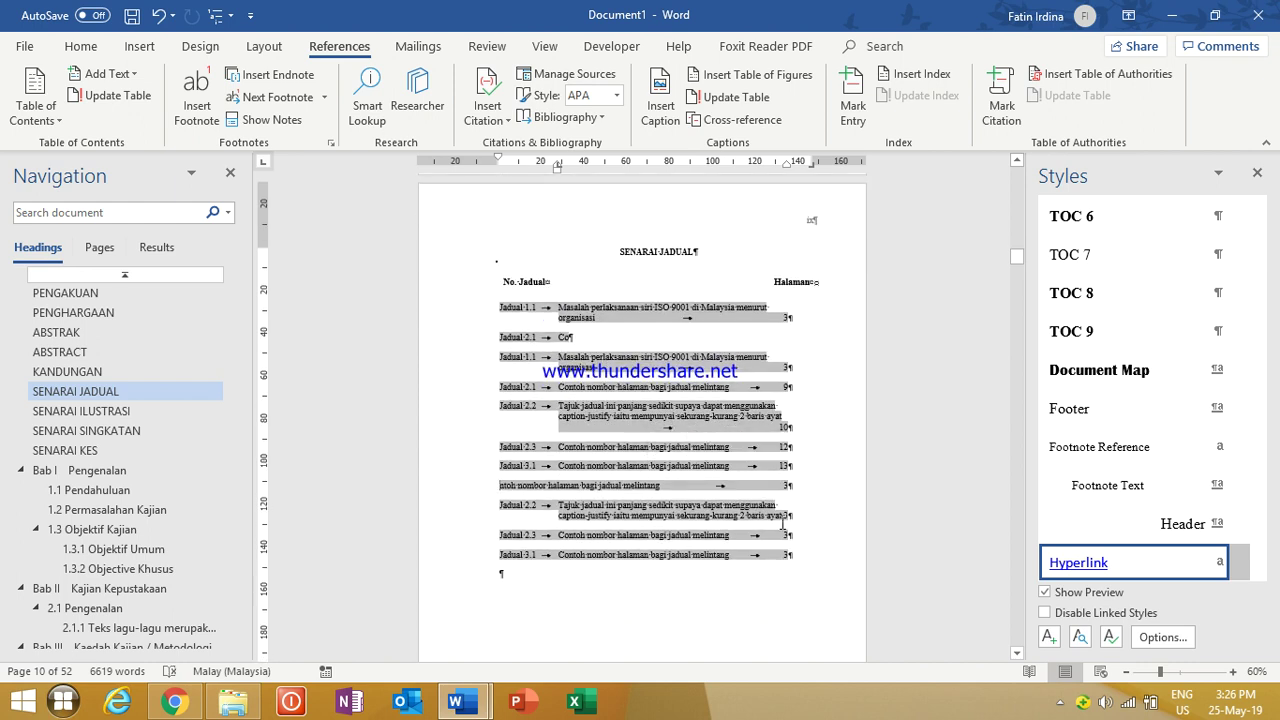
{"action": "left_click", "coordinate": [592, 577]}
{"action": "scroll", "coordinate": [700, 490], "scroll_direction": "down", "scroll_amount": 3}
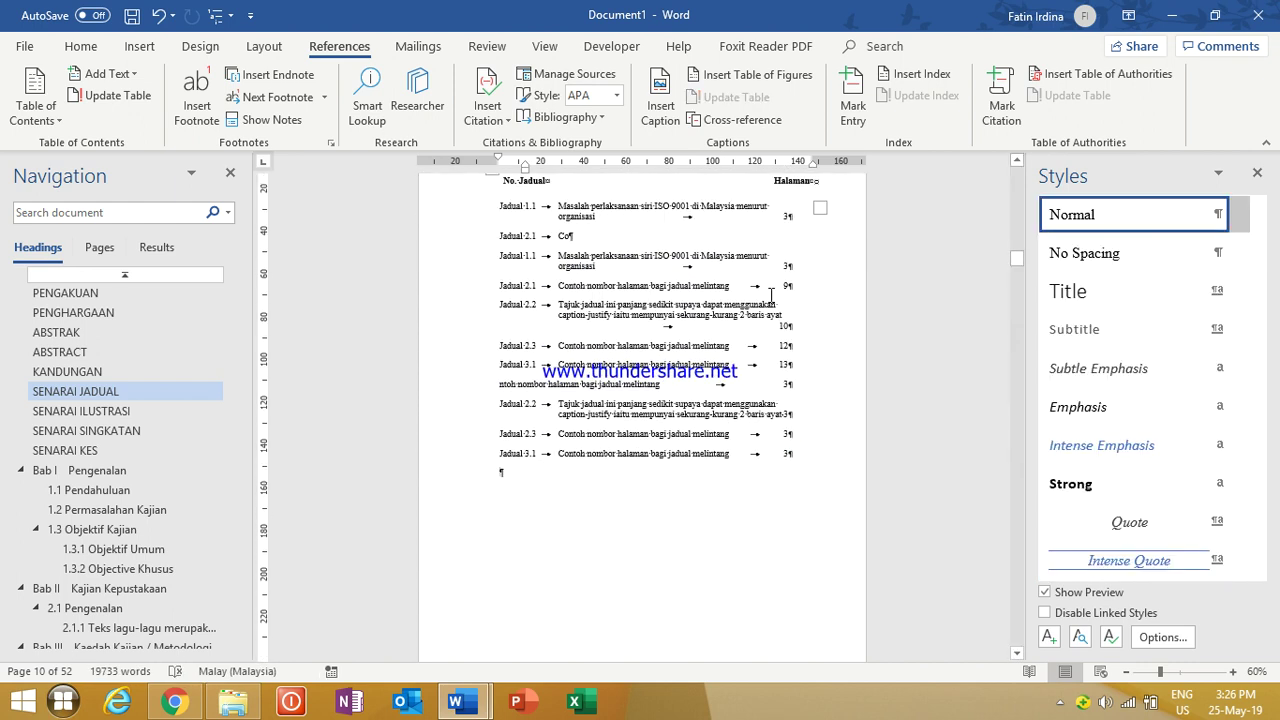
{"action": "scroll", "coordinate": [645, 484], "scroll_direction": "down", "scroll_amount": 12}
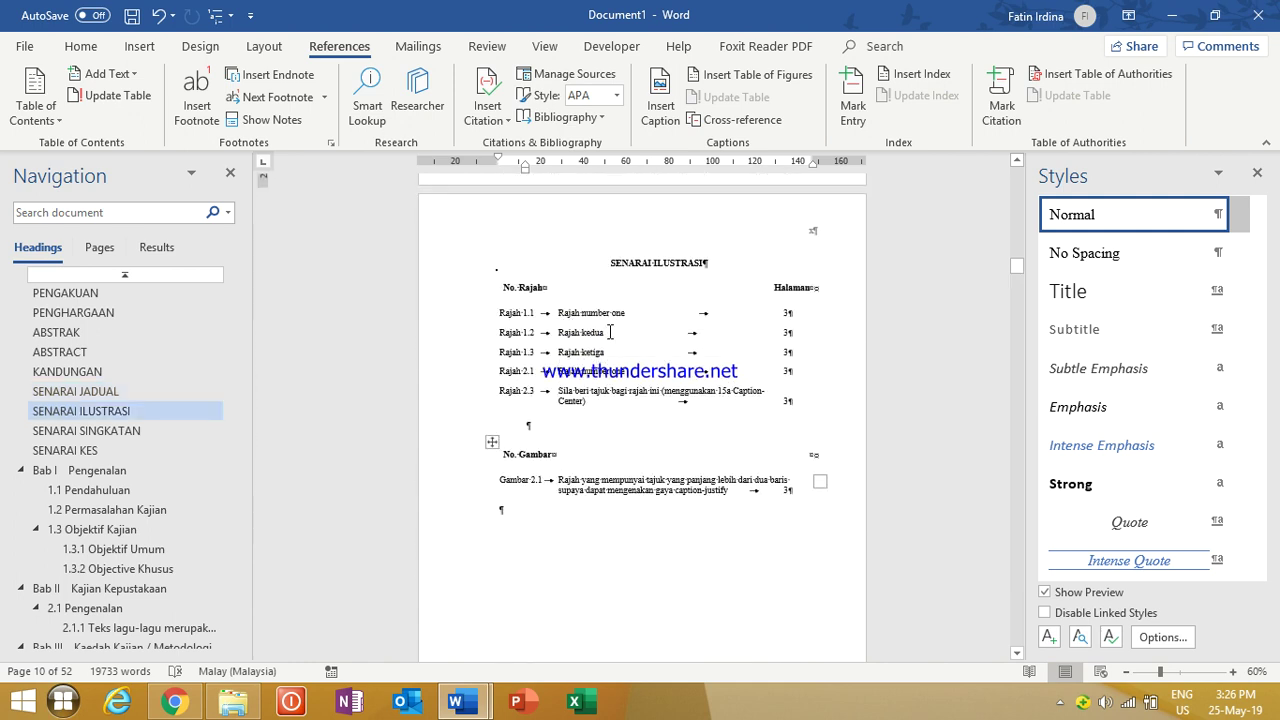
Step: Update the SENARAI JADUAL list so its page numbers are current
{"action": "left_click", "coordinate": [597, 312]}
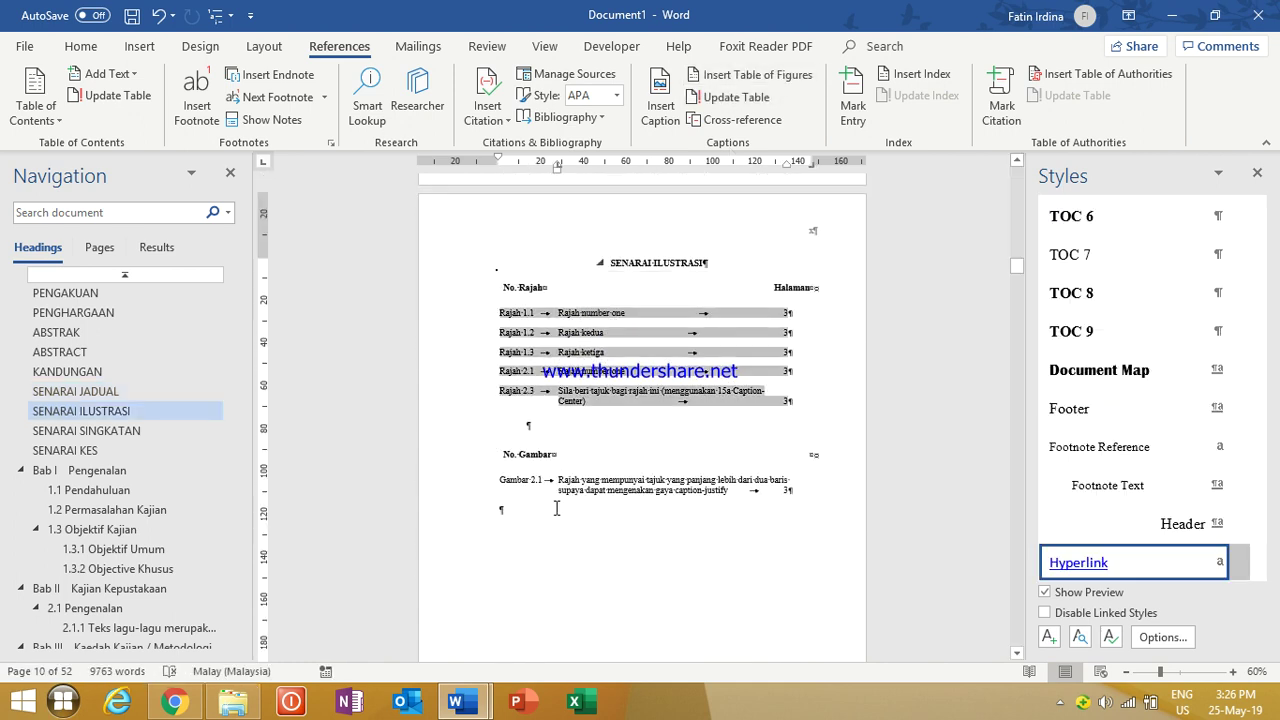
{"action": "scroll", "coordinate": [627, 402], "scroll_direction": "down", "scroll_amount": 4}
{"action": "scroll", "coordinate": [627, 402], "scroll_direction": "down", "scroll_amount": 5}
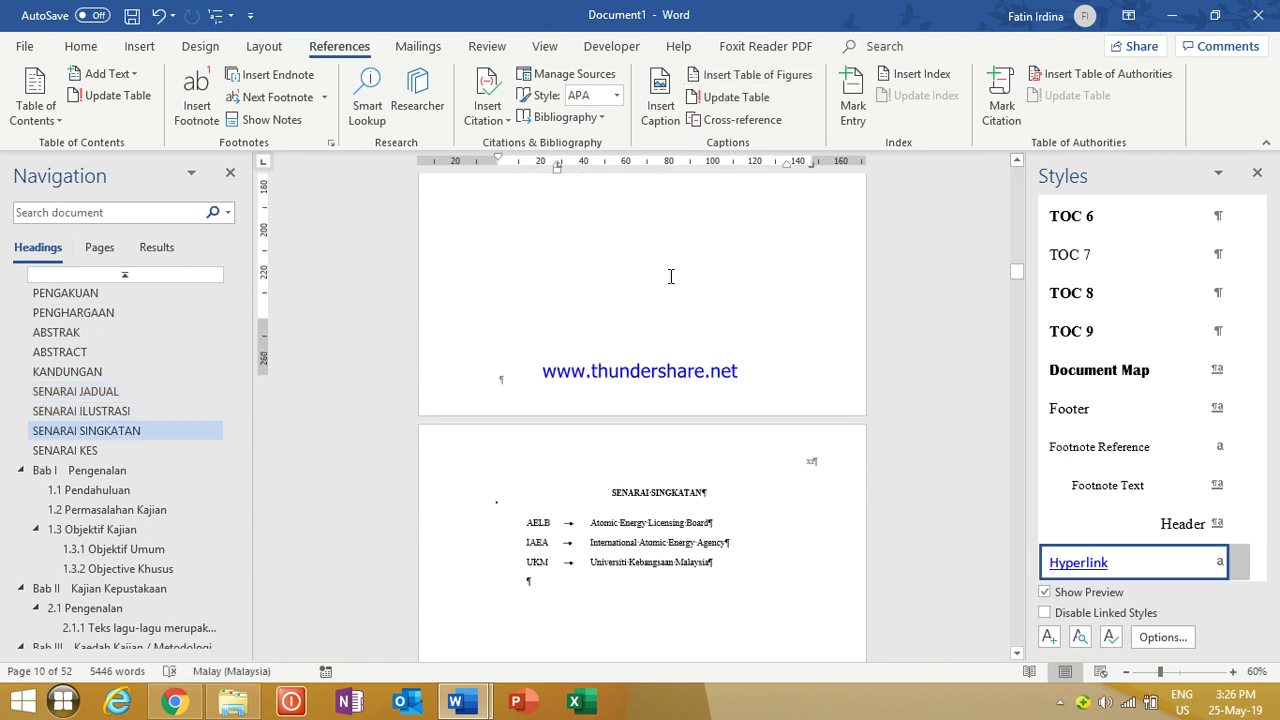
{"action": "scroll", "coordinate": [624, 381], "scroll_direction": "up", "scroll_amount": 20}
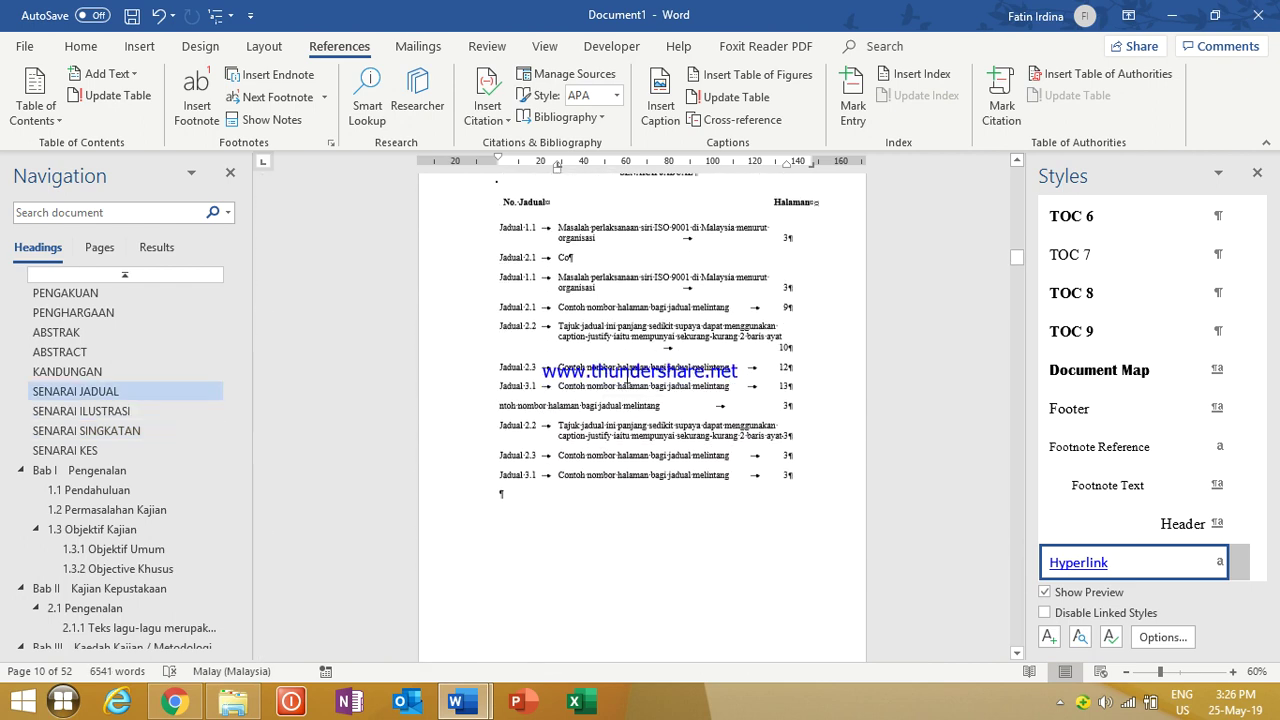
{"action": "scroll", "coordinate": [628, 372], "scroll_direction": "up", "scroll_amount": 15}
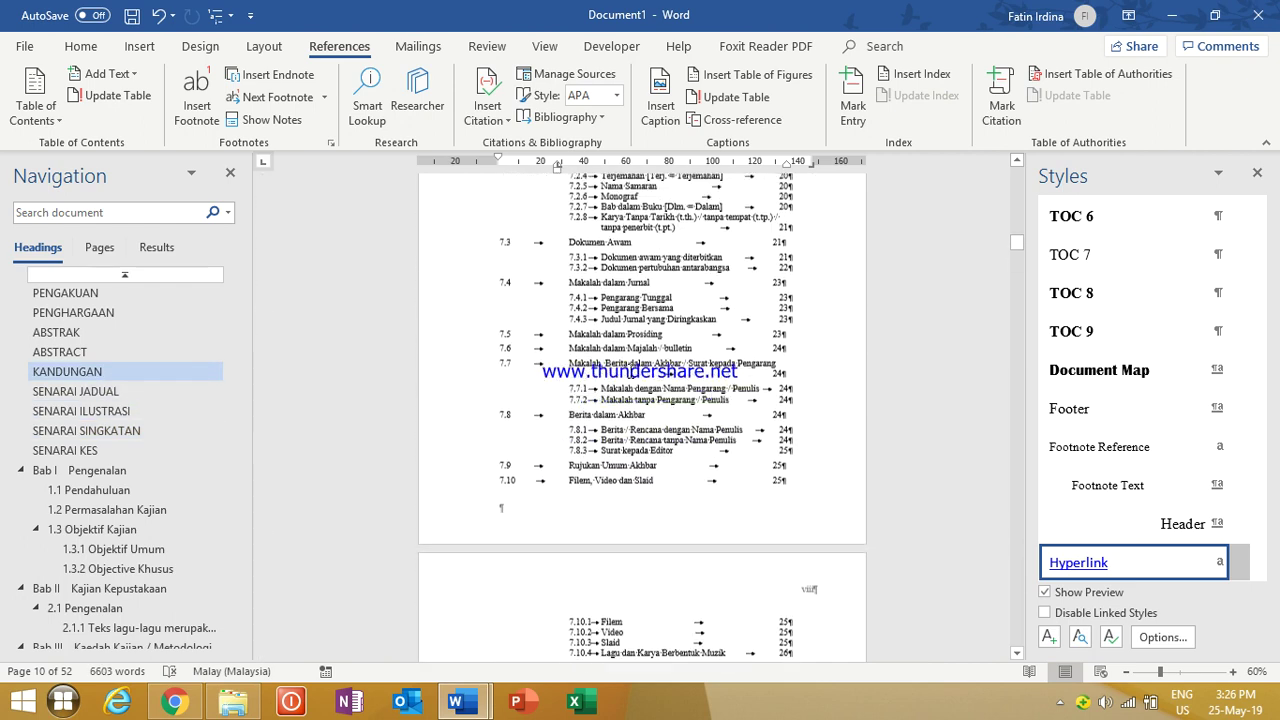
{"action": "scroll", "coordinate": [628, 372], "scroll_direction": "down", "scroll_amount": 10}
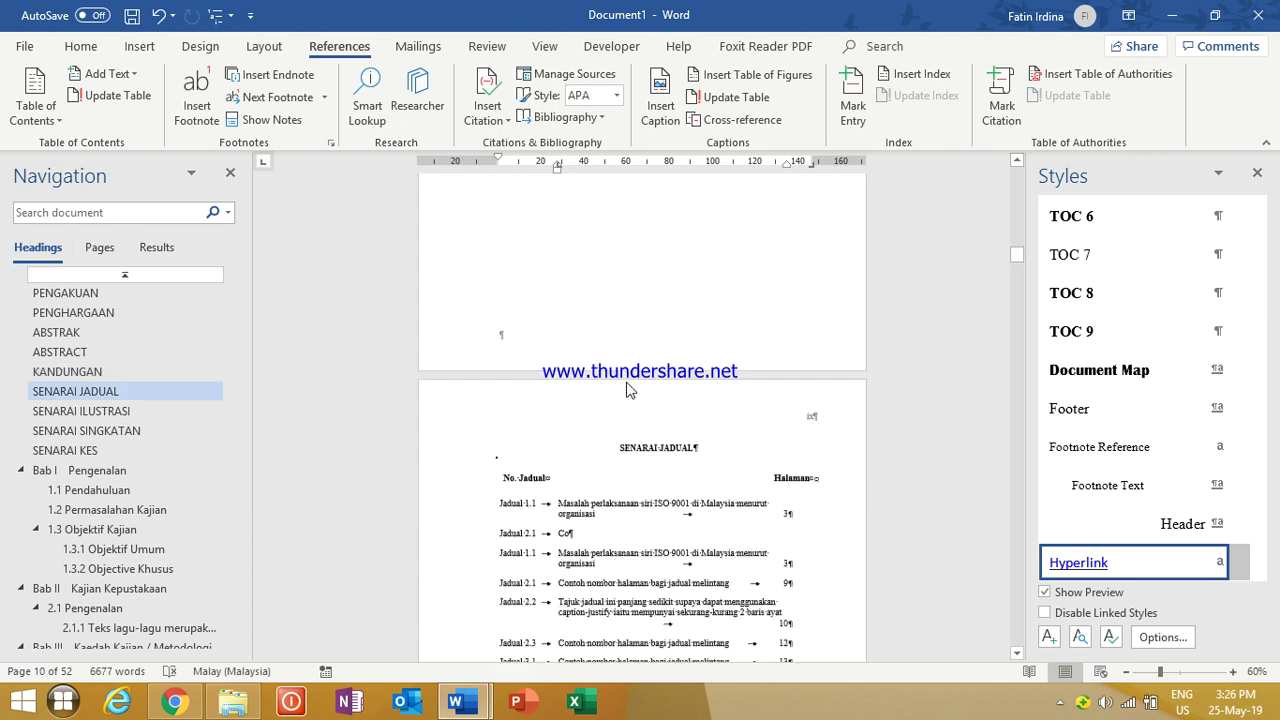
{"action": "left_click", "coordinate": [657, 332]}
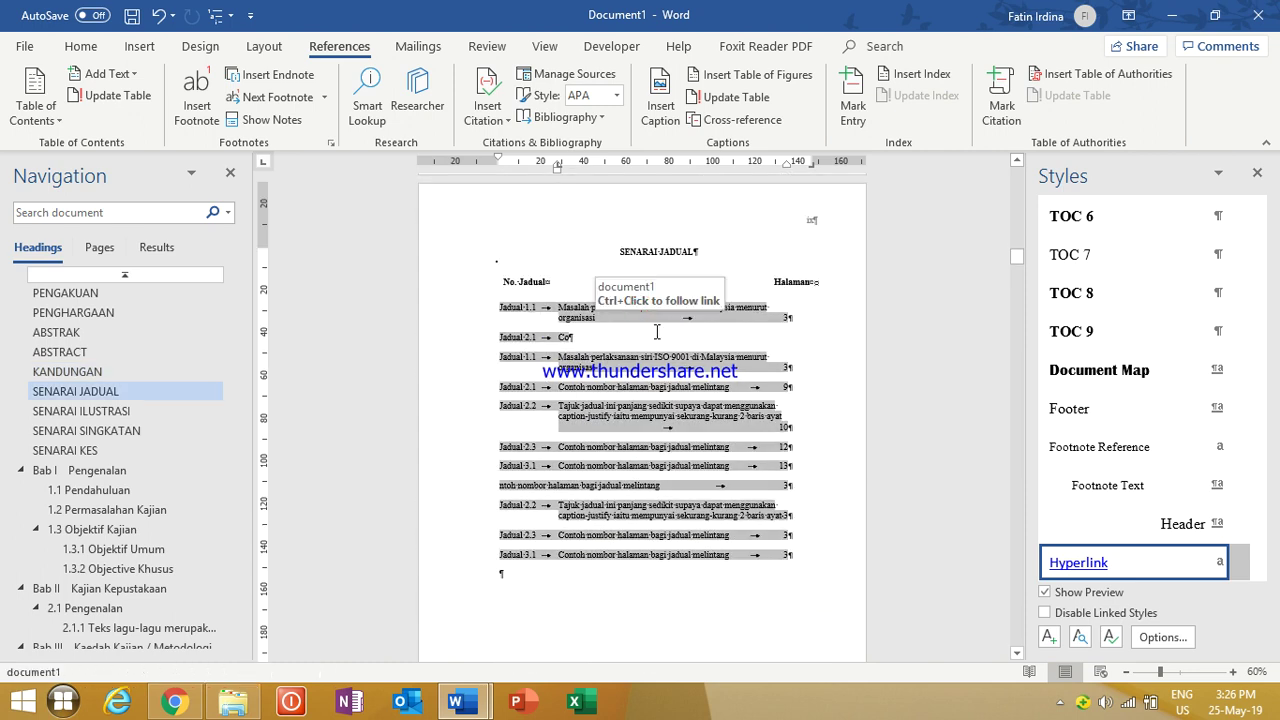
{"action": "left_click", "coordinate": [738, 95]}
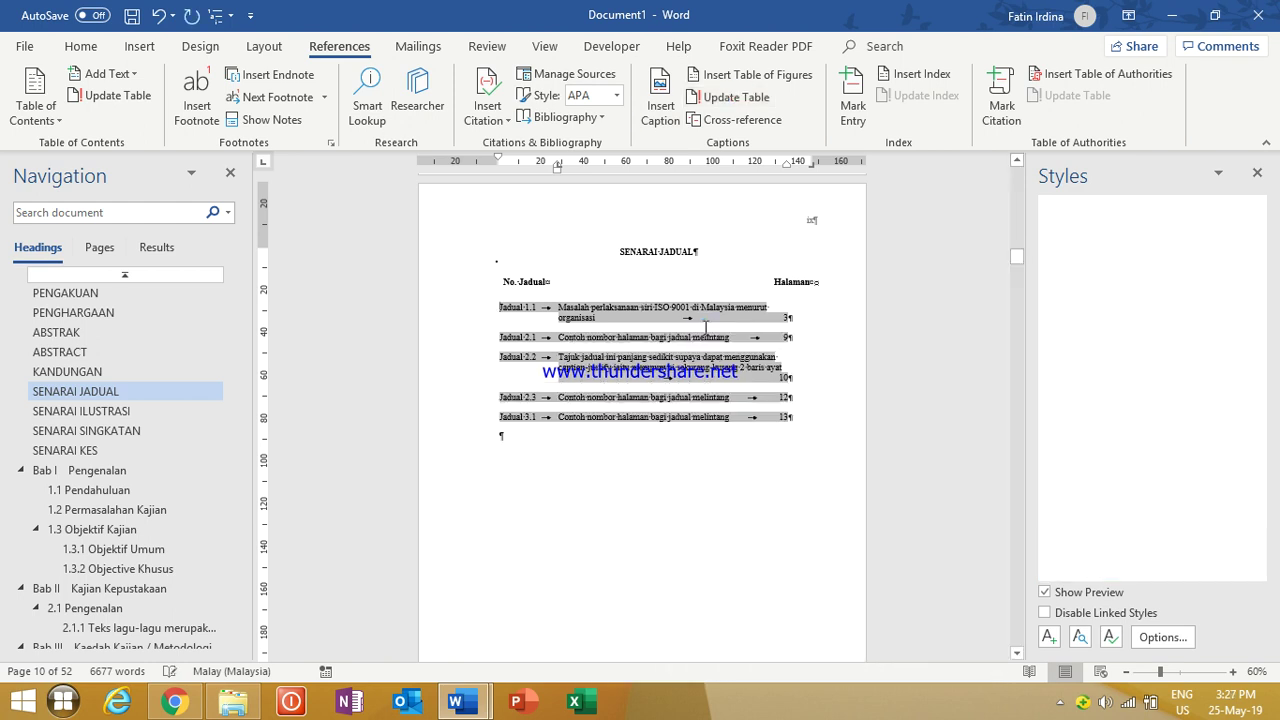
{"action": "left_click", "coordinate": [673, 465]}
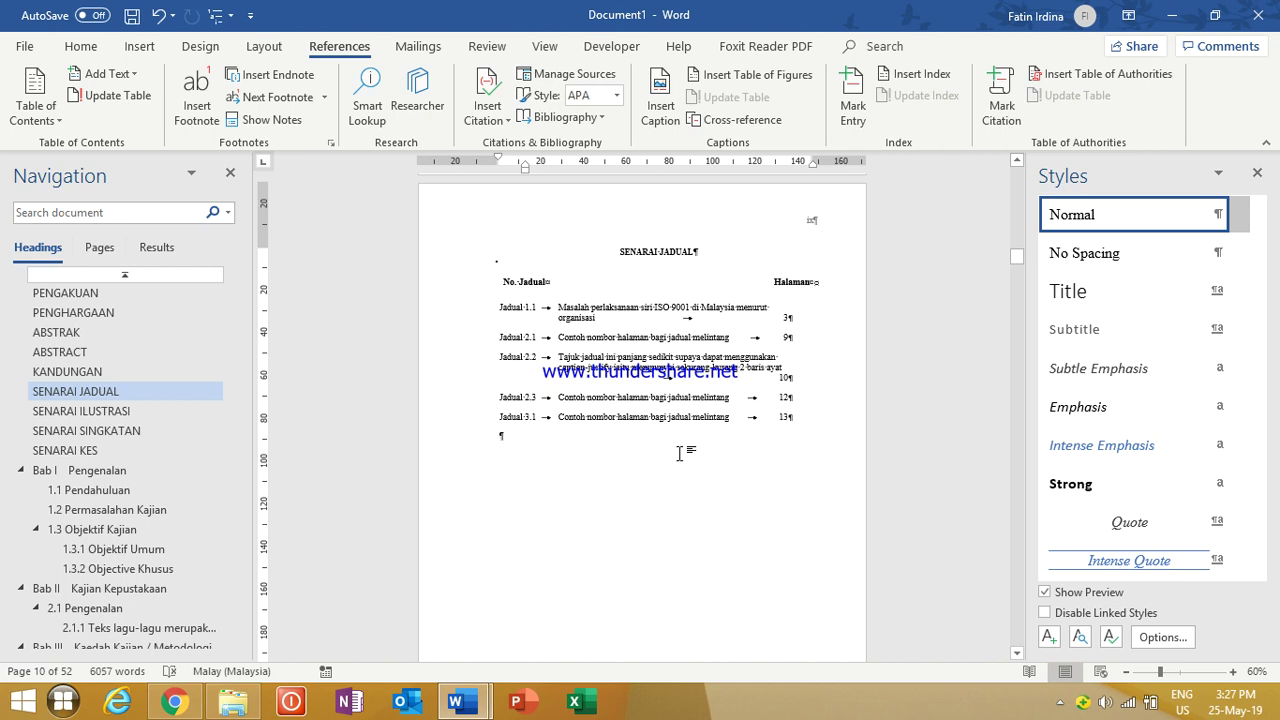
{"action": "scroll", "coordinate": [667, 453], "scroll_direction": "down", "scroll_amount": 10}
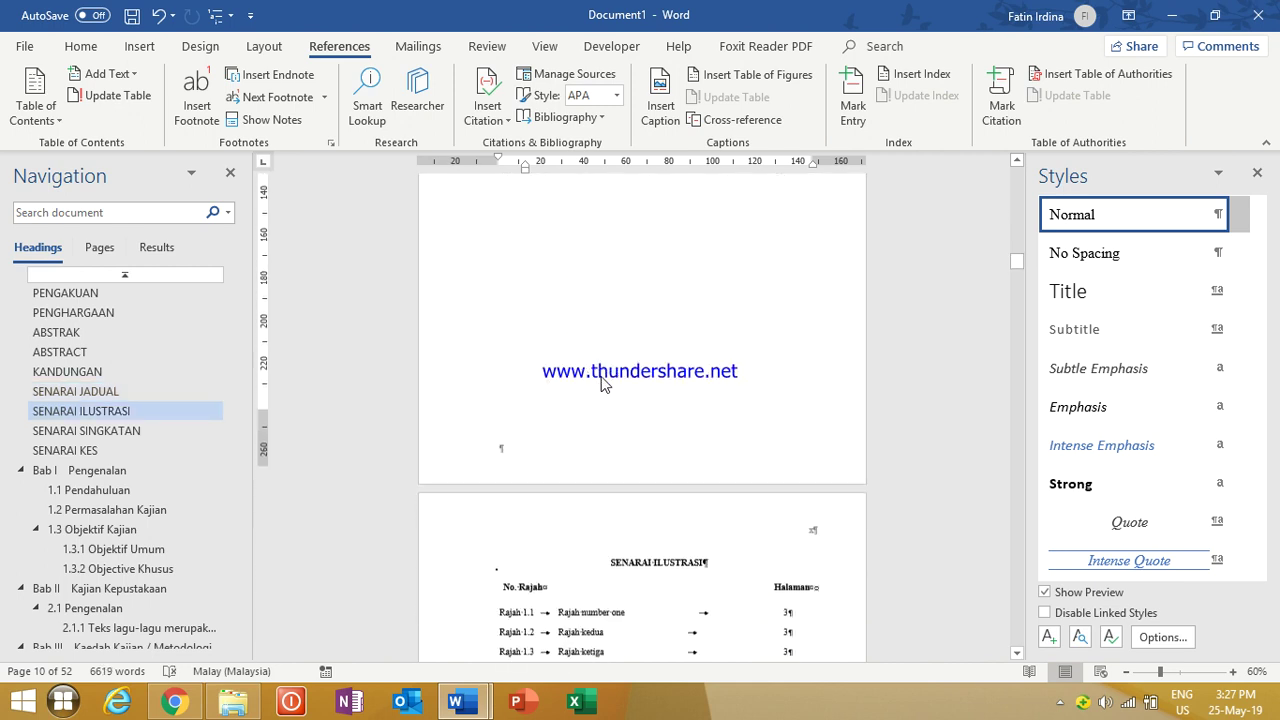
Step: Move back up through the front matter to the thesis title page
{"action": "left_click", "coordinate": [585, 362]}
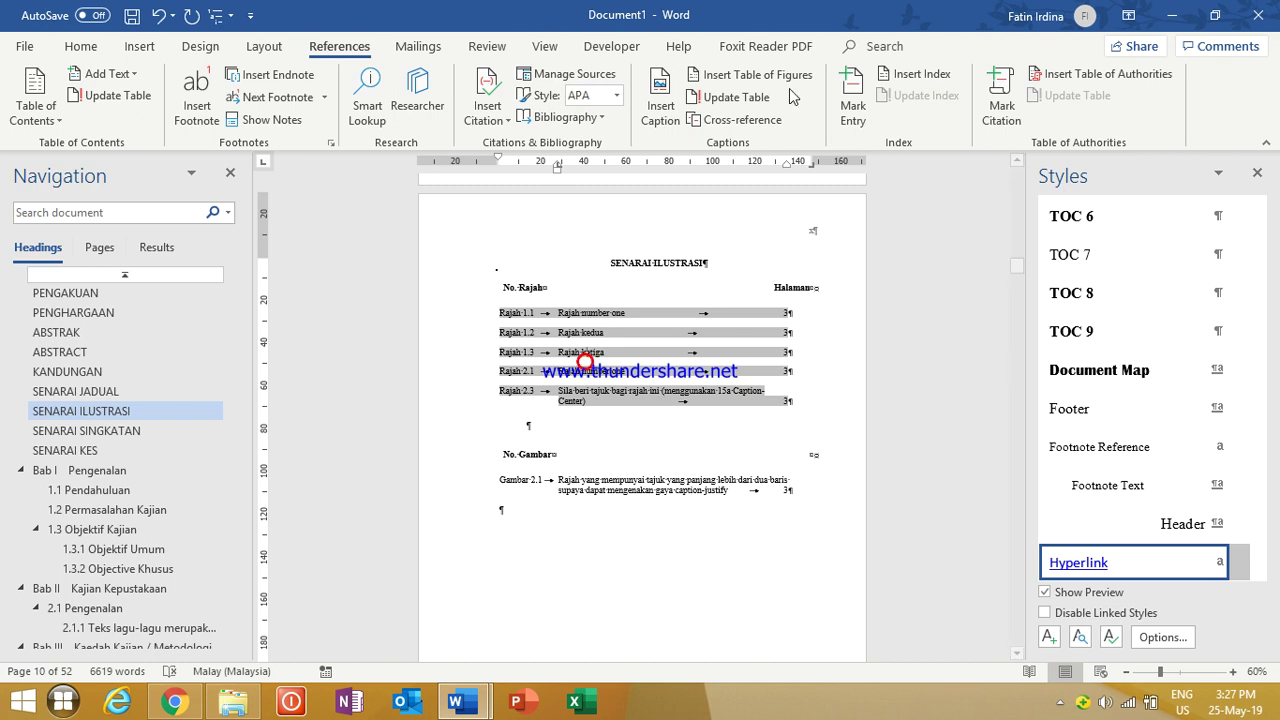
{"action": "scroll", "coordinate": [616, 283], "scroll_direction": "down", "scroll_amount": 15}
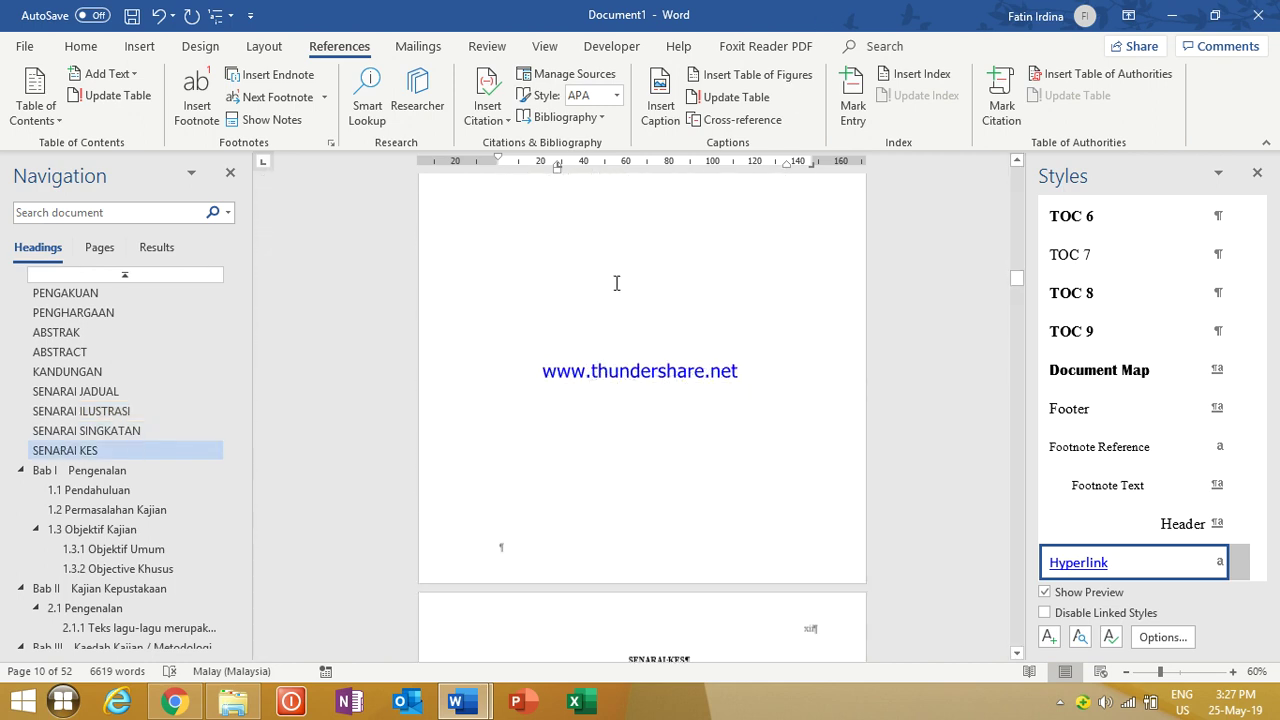
{"action": "scroll", "coordinate": [616, 283], "scroll_direction": "down", "scroll_amount": 15}
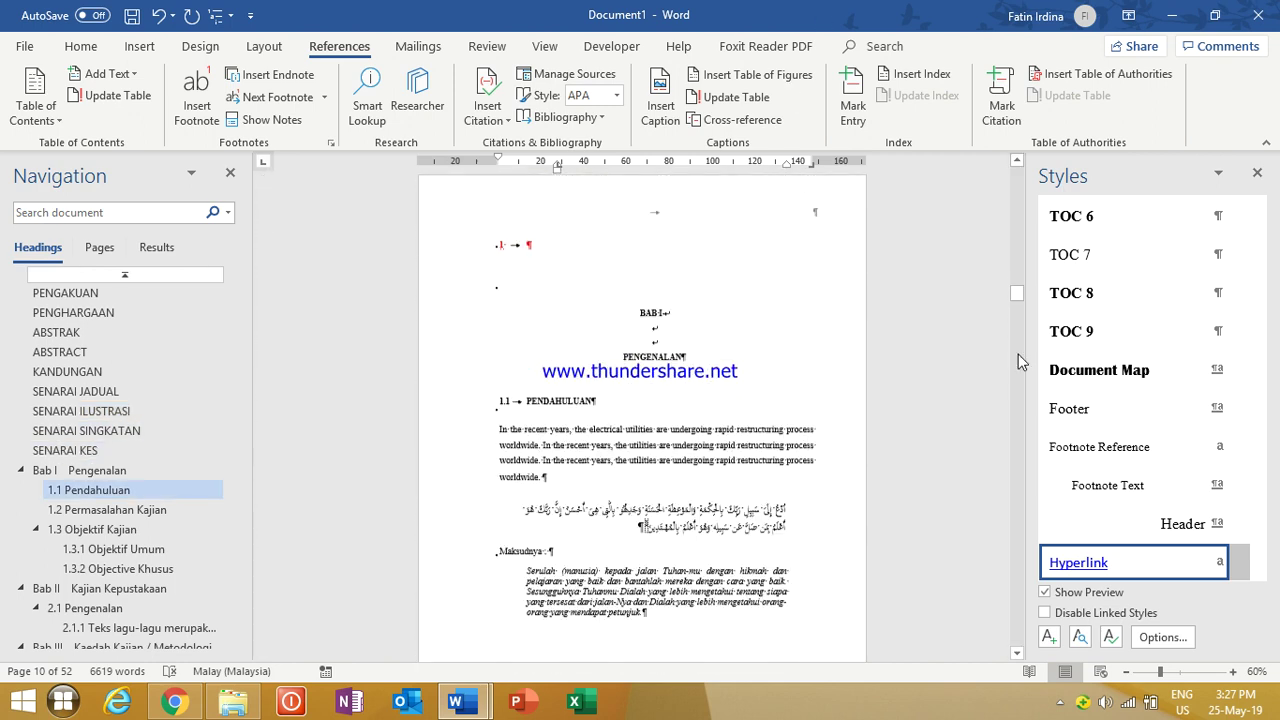
{"action": "left_click_drag", "start_coordinate": [1018, 292], "coordinate": [1004, 181]}
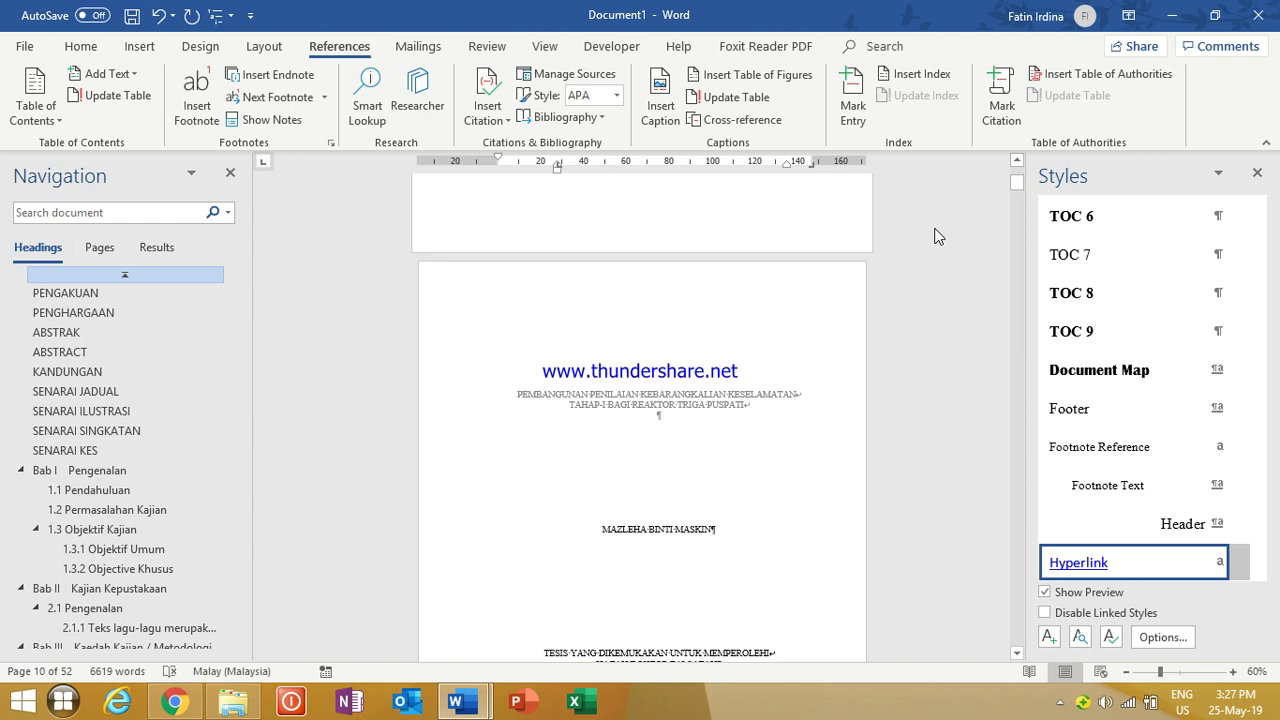
{"action": "left_click", "coordinate": [767, 303]}
Step: Insert a Plain Number 1 page number at the top right of the PENGAKUAN page header
{"action": "double_click", "coordinate": [768, 300]}
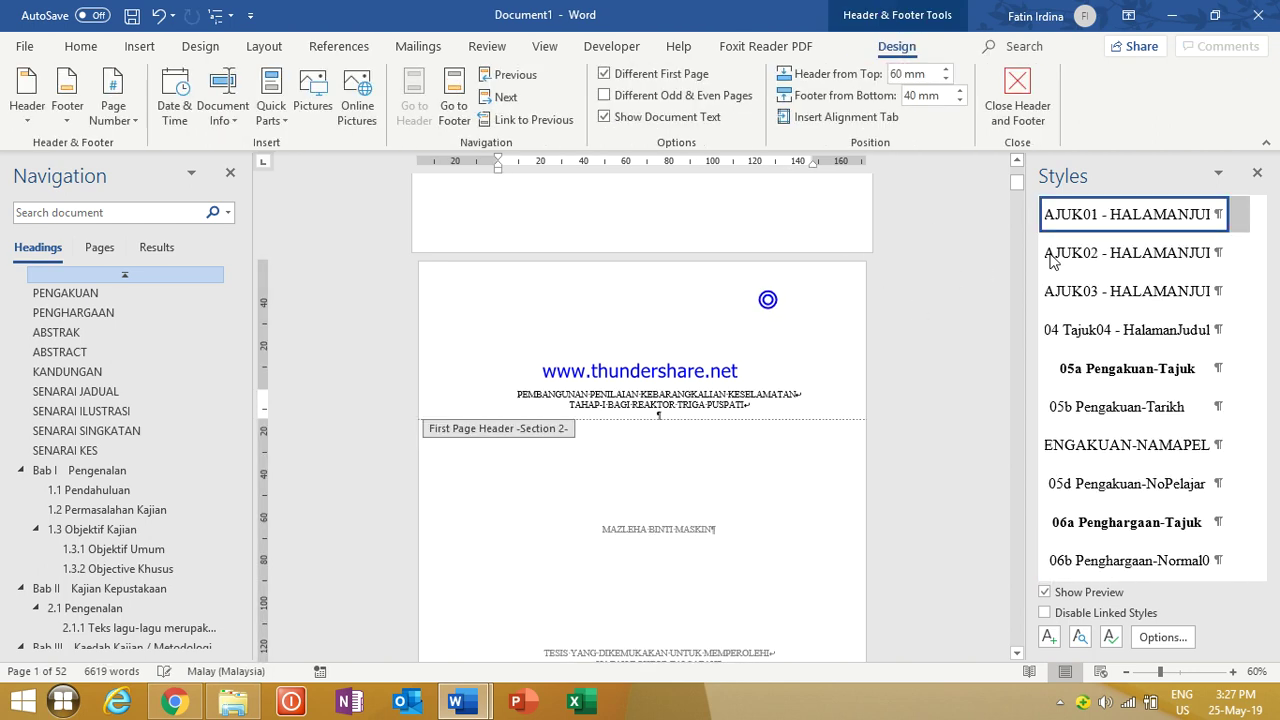
{"action": "mouse_move", "coordinate": [1013, 181]}
{"action": "left_mouse_down"}
{"action": "mouse_move", "coordinate": [1000, 206]}
{"action": "mouse_move", "coordinate": [1004, 191]}
{"action": "left_mouse_up"}
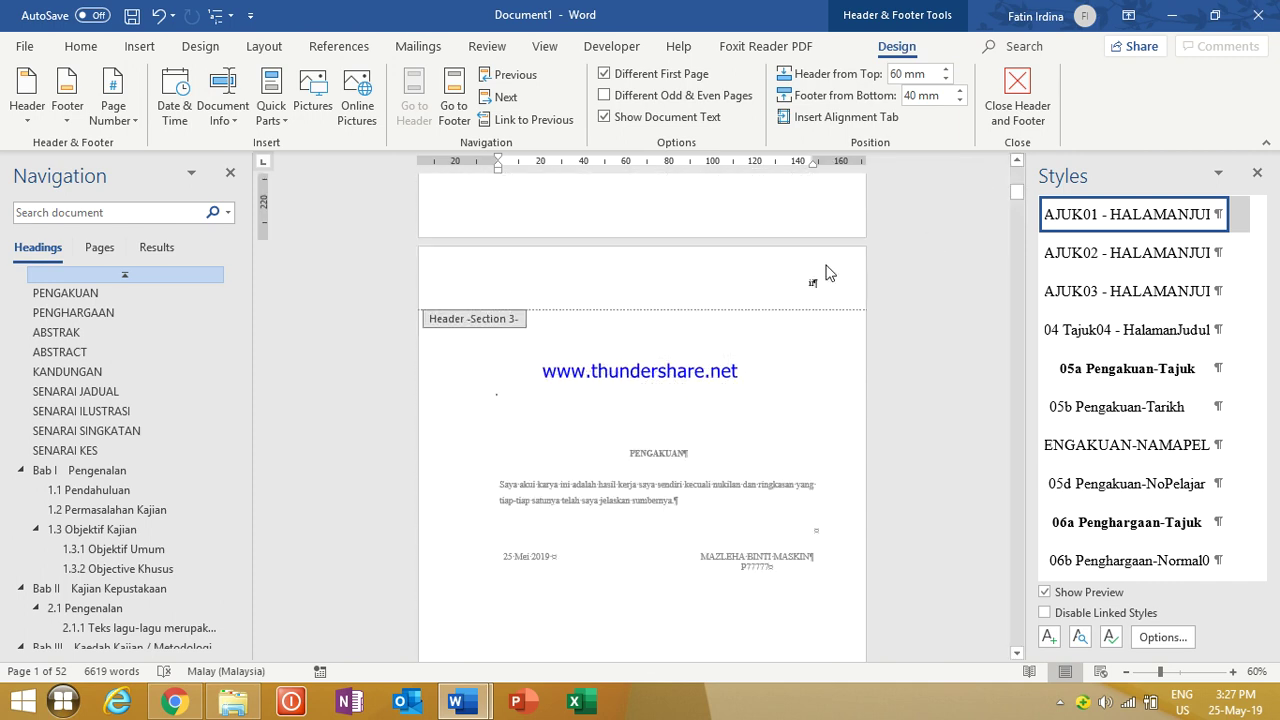
{"action": "left_click", "coordinate": [806, 281]}
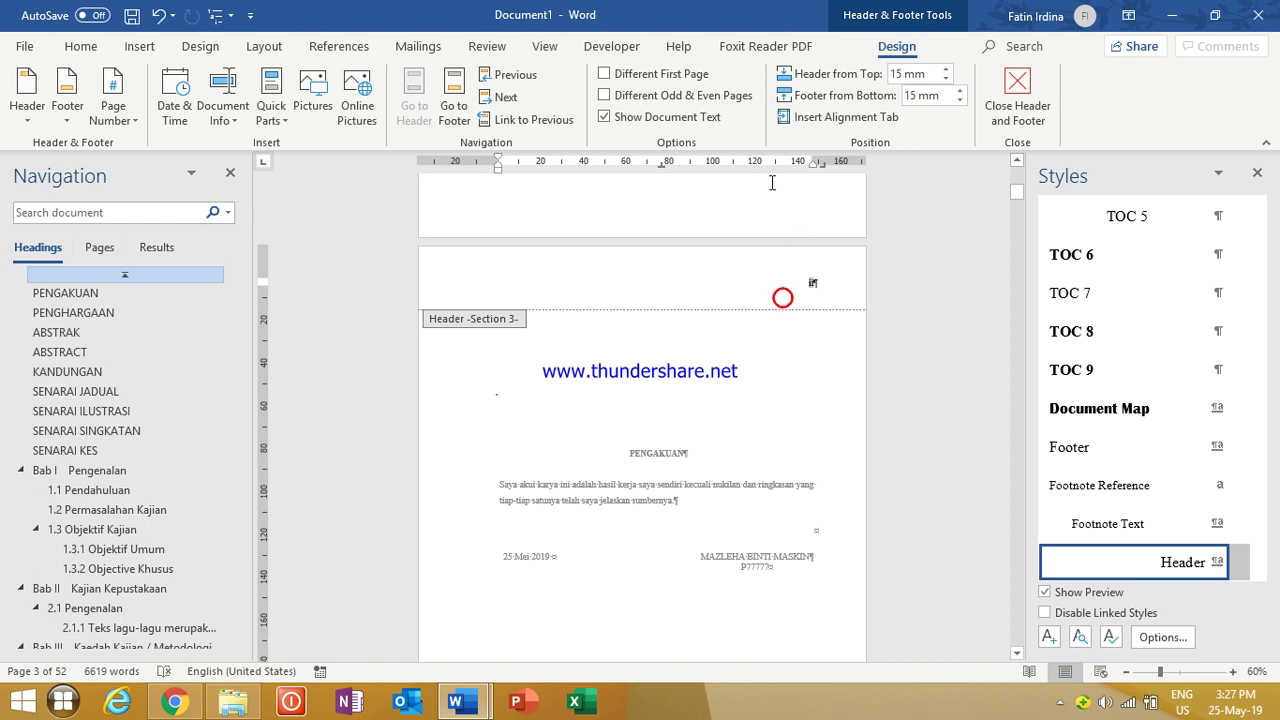
{"action": "left_click", "coordinate": [110, 116]}
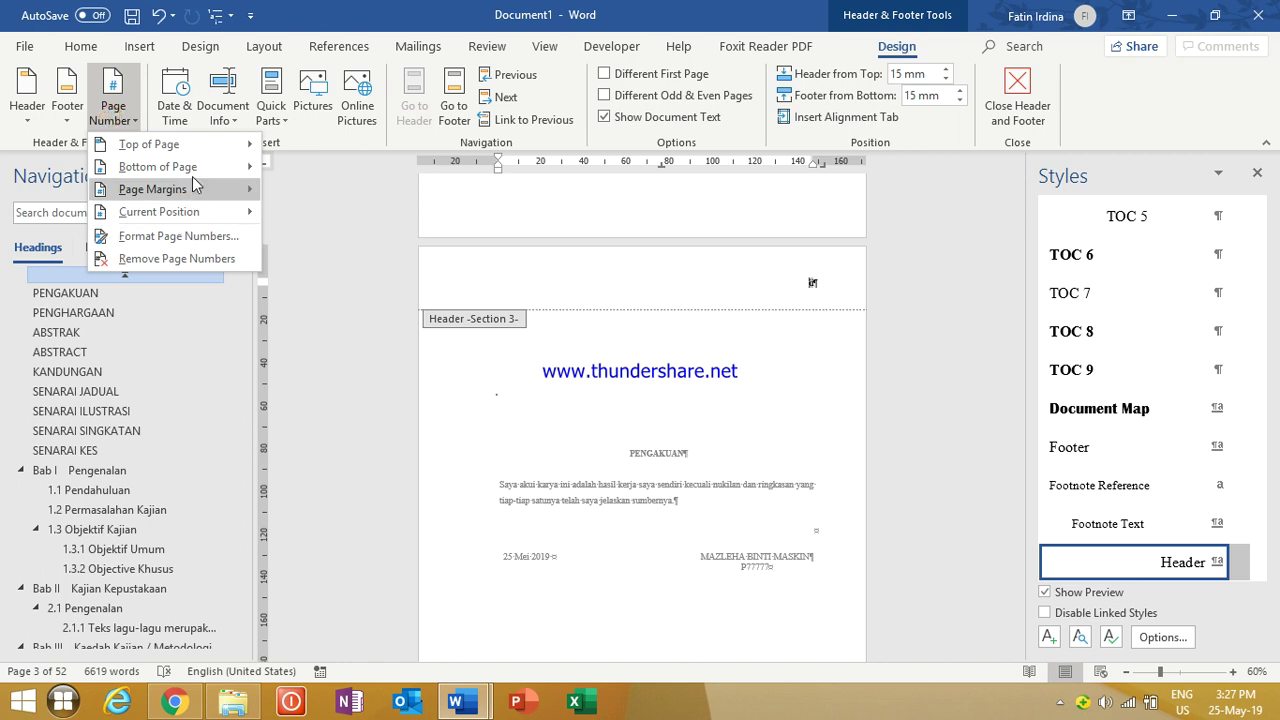
{"action": "mouse_move", "coordinate": [196, 147]}
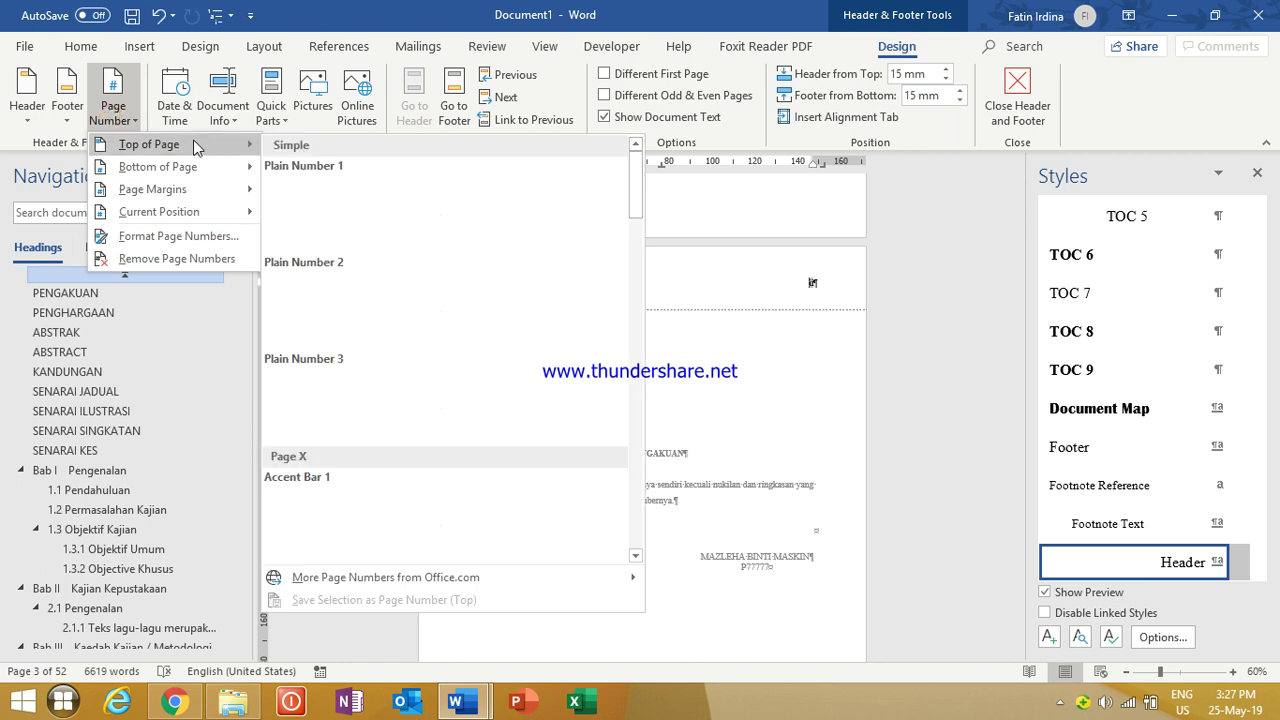
{"action": "left_click", "coordinate": [376, 220]}
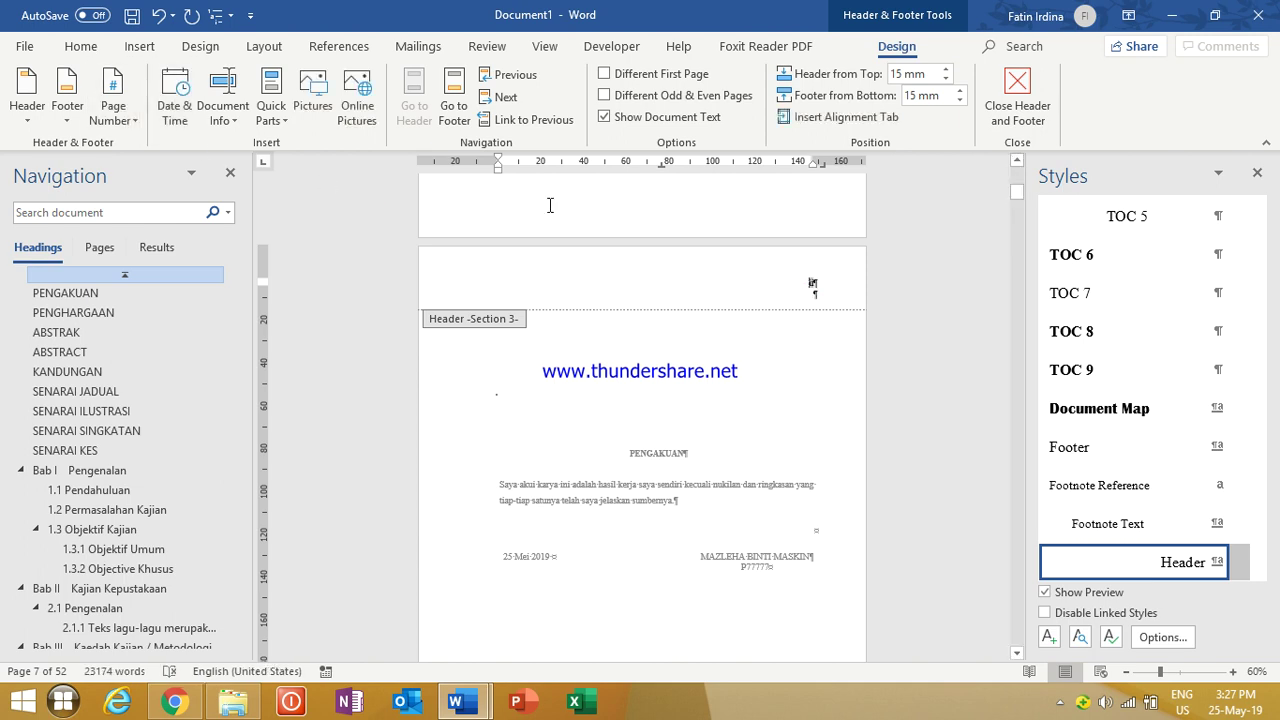
Step: Format section 3 page numbers as i, ii, iii, starting at ii
{"action": "left_click", "coordinate": [112, 95]}
{"action": "left_click", "coordinate": [200, 236]}
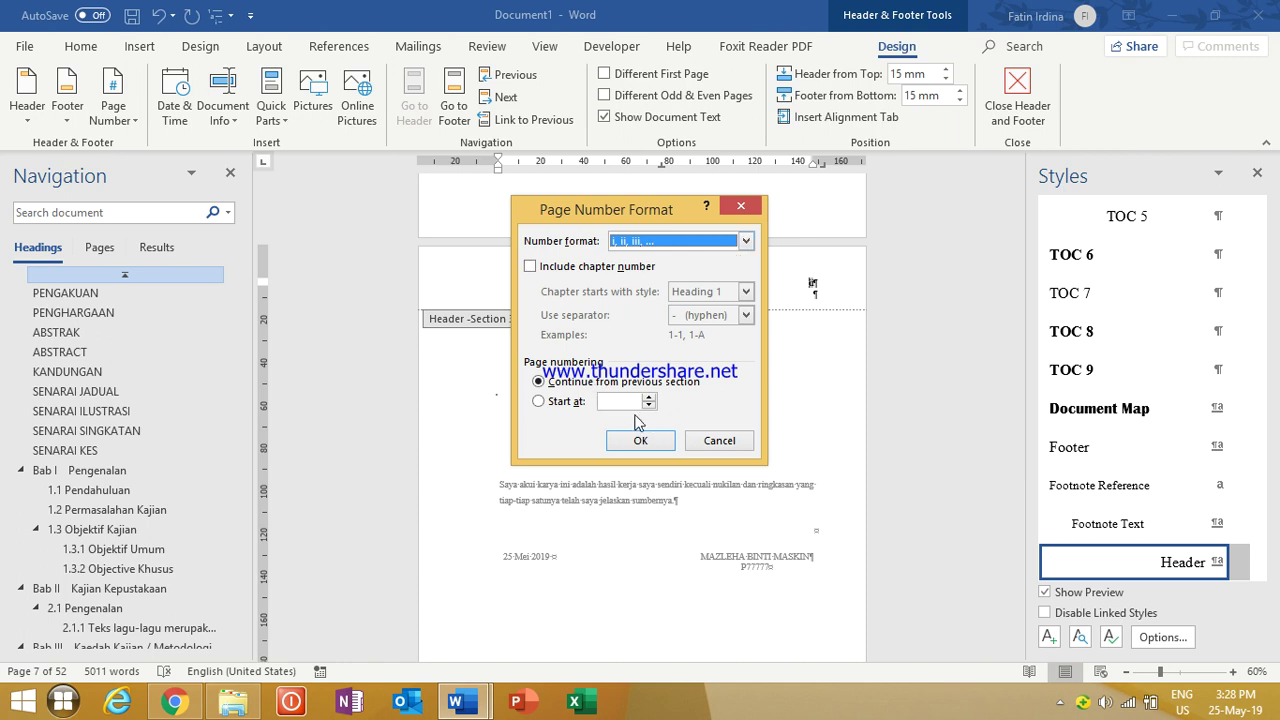
{"action": "left_click", "coordinate": [568, 401]}
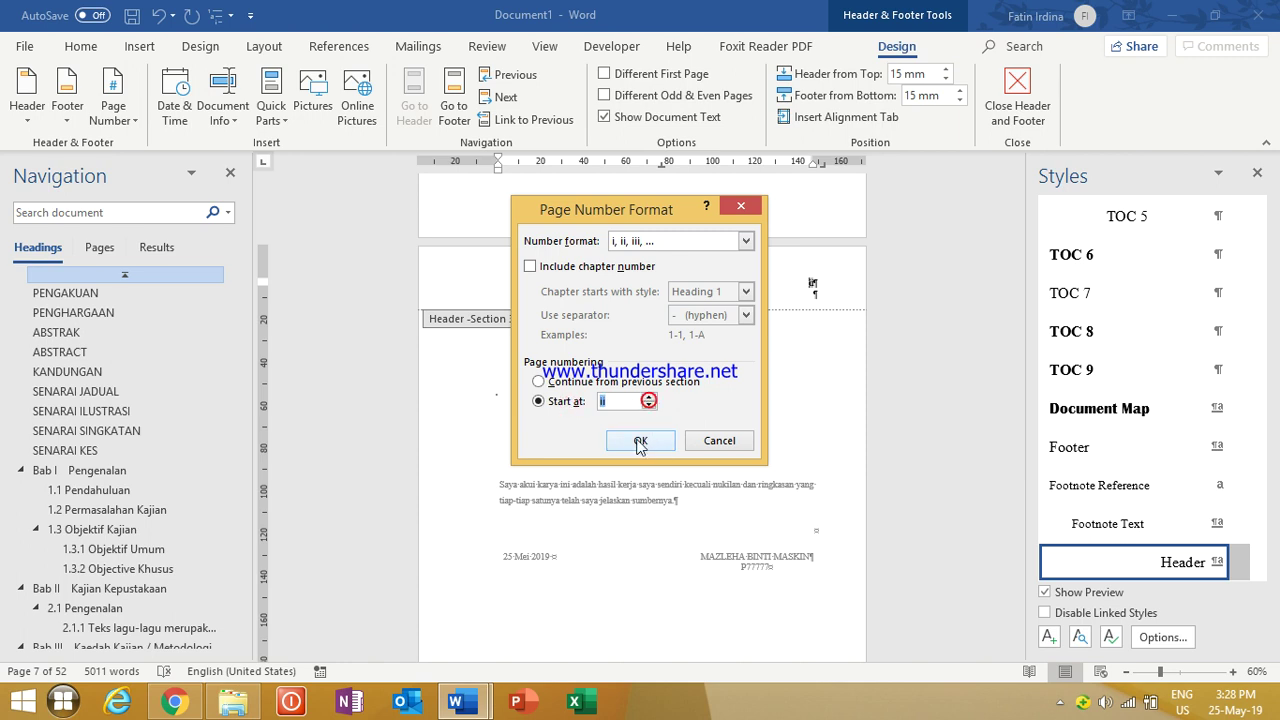
{"action": "left_click", "coordinate": [640, 441]}
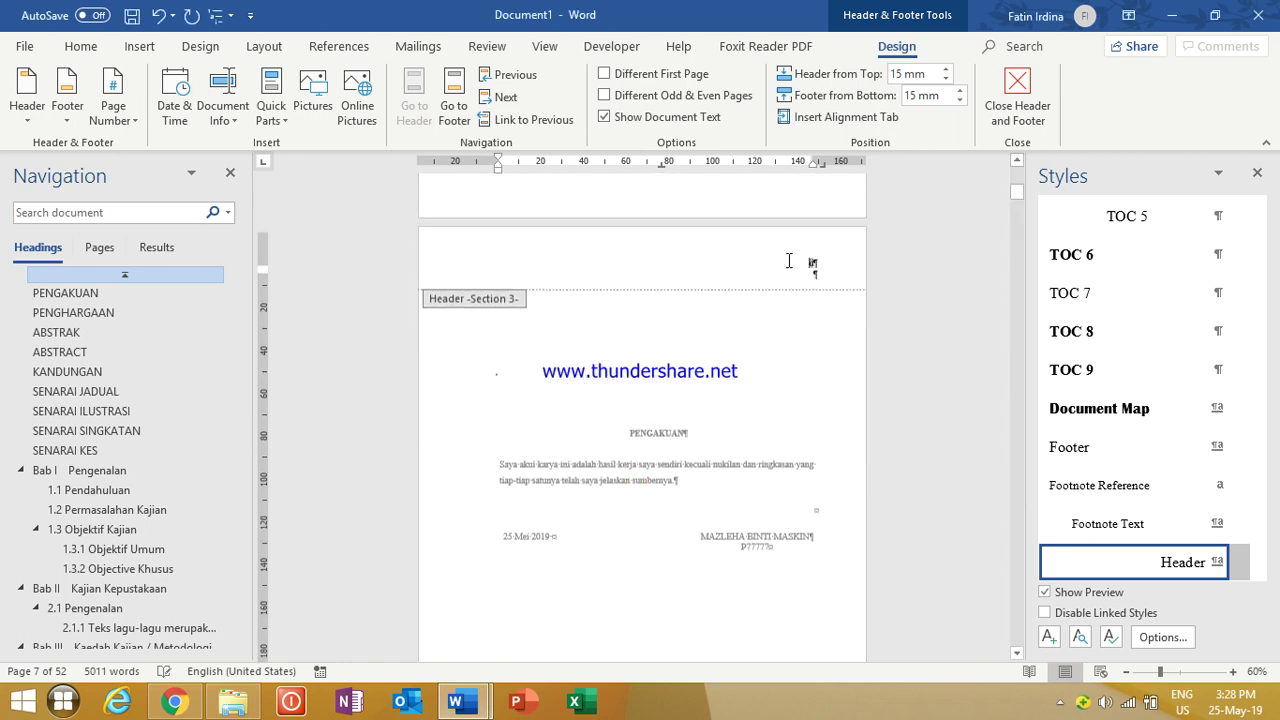
Step: Scroll past the TOC, Senarai Jadual and Senarai Kes pages to Bab I's opening page
{"action": "scroll", "coordinate": [704, 425], "scroll_direction": "down", "scroll_amount": 10}
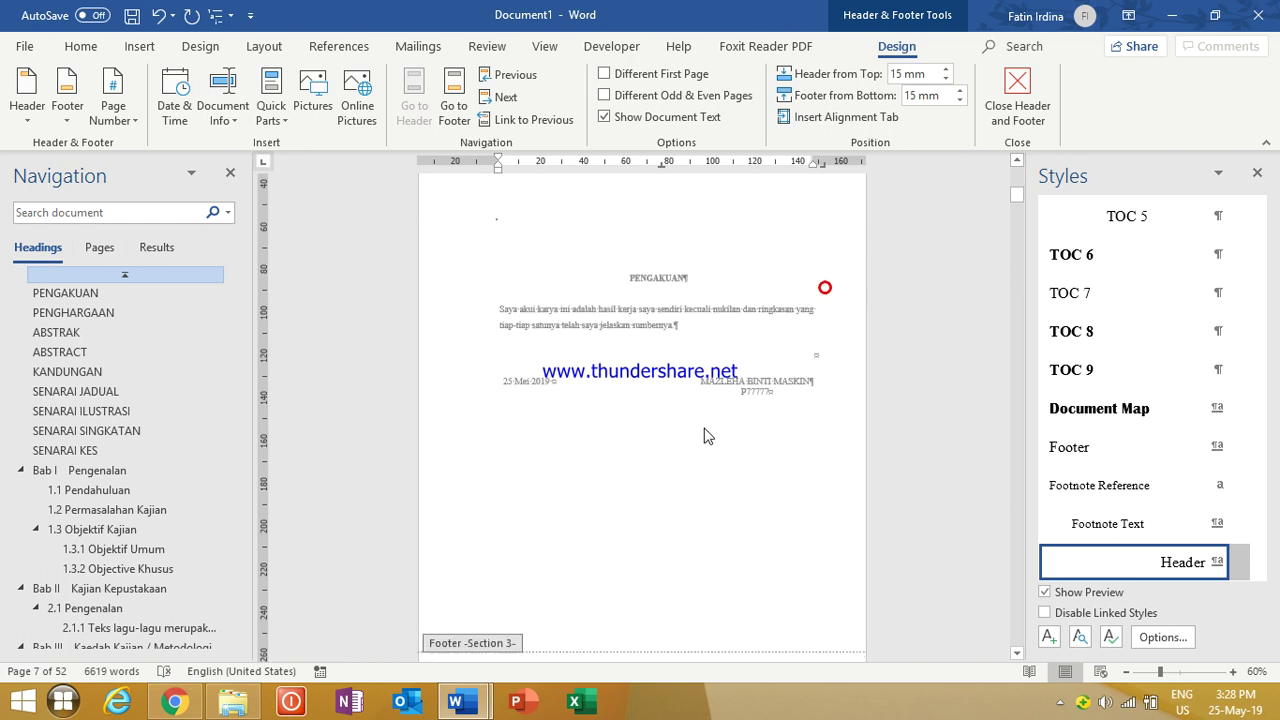
{"action": "scroll", "coordinate": [704, 425], "scroll_direction": "down", "scroll_amount": 10}
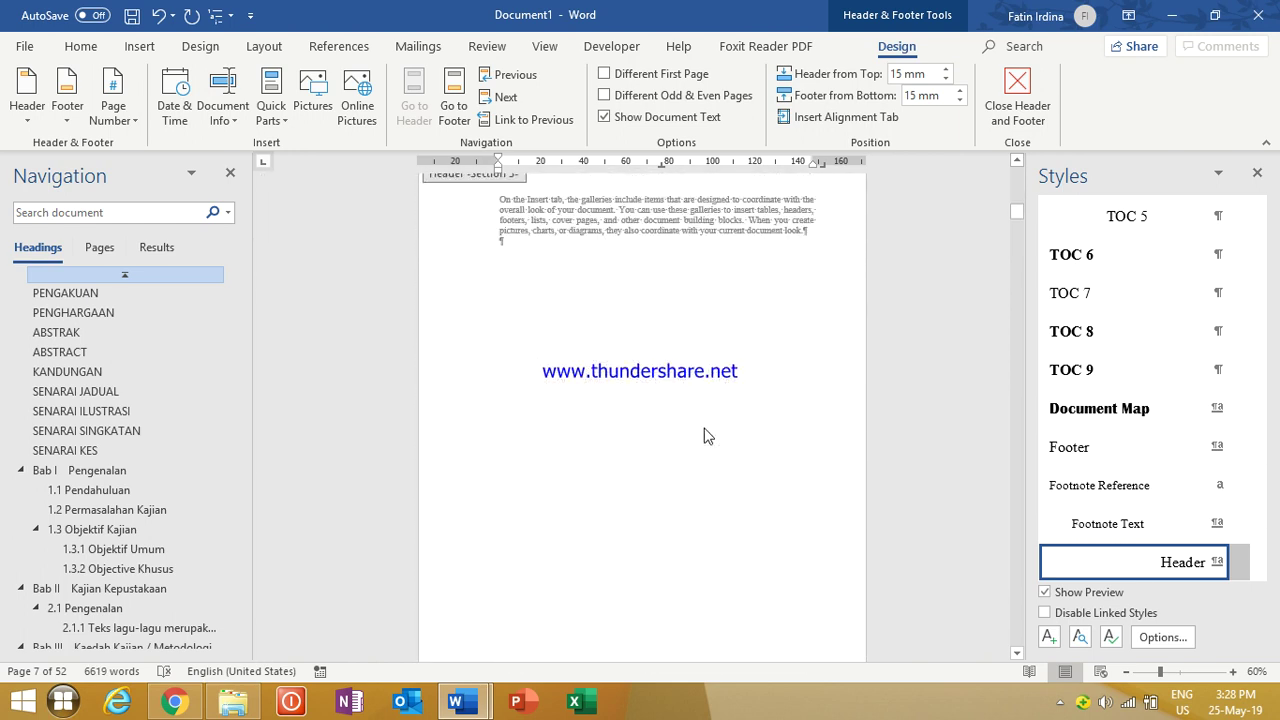
{"action": "scroll", "coordinate": [720, 452], "scroll_direction": "down", "scroll_amount": 10}
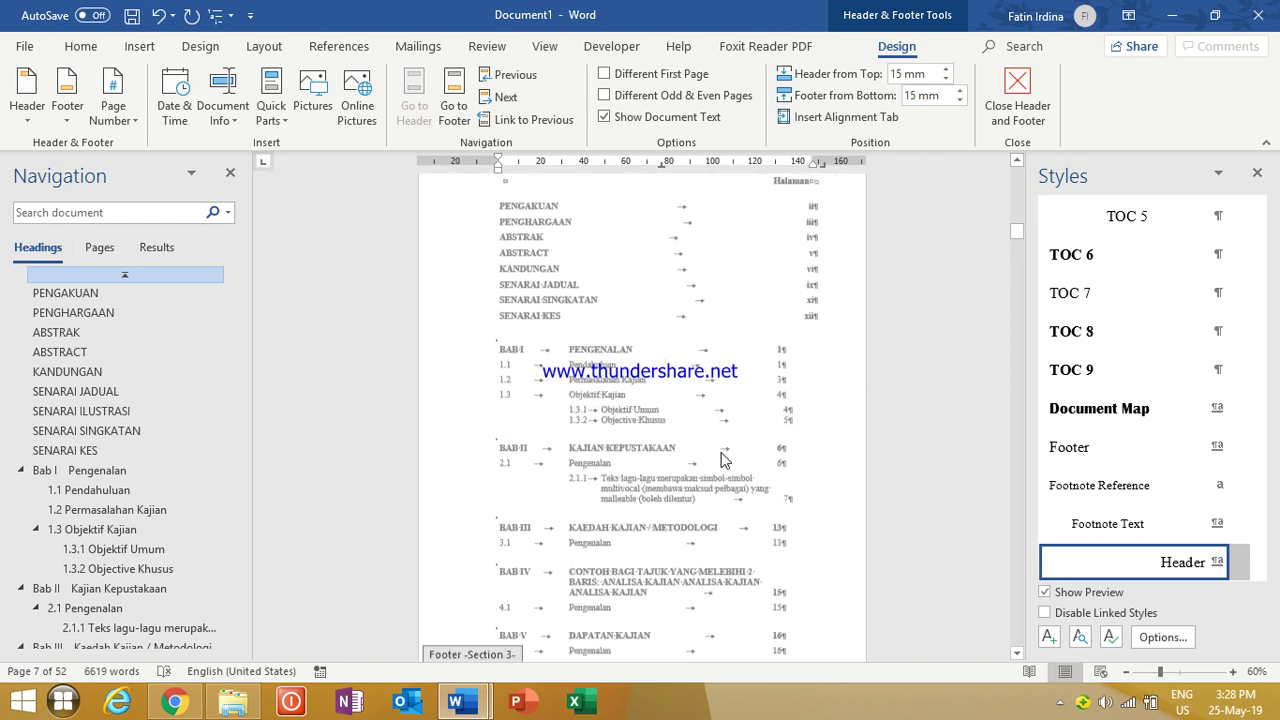
{"action": "scroll", "coordinate": [721, 453], "scroll_direction": "down", "scroll_amount": 10}
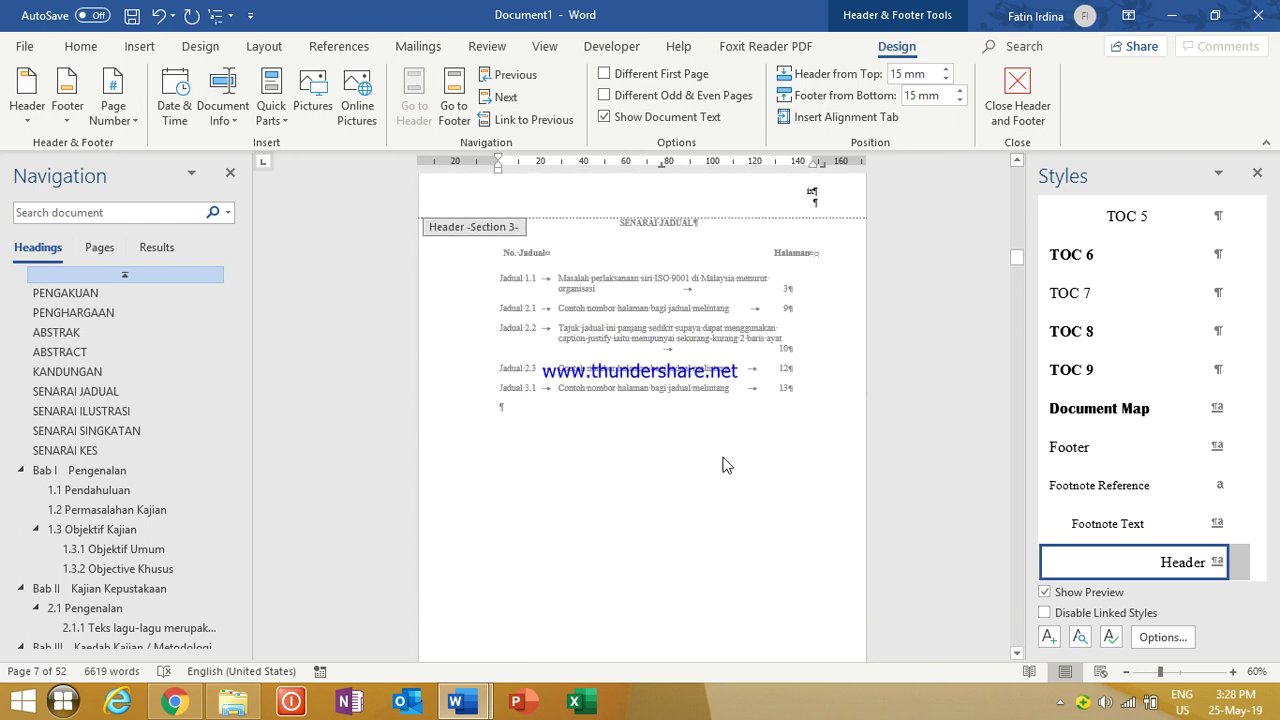
{"action": "scroll", "coordinate": [726, 465], "scroll_direction": "down", "scroll_amount": 10}
{"action": "scroll", "coordinate": [726, 465], "scroll_direction": "down", "scroll_amount": 15}
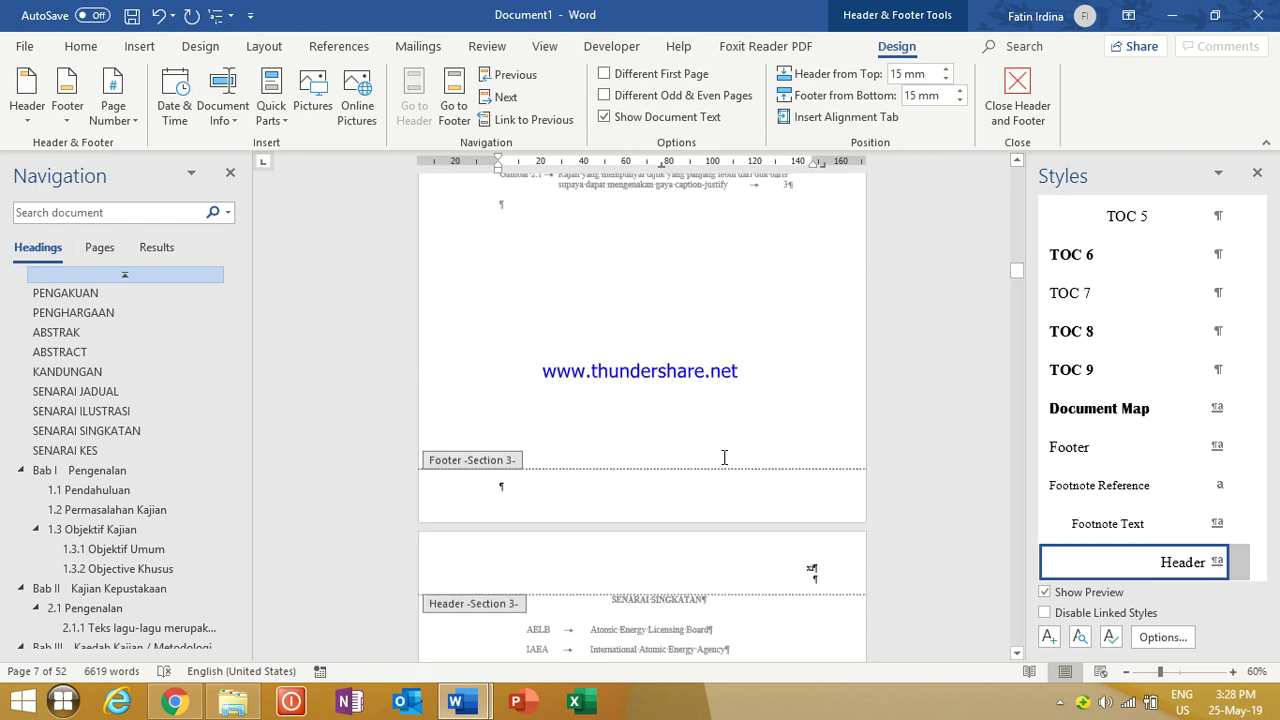
{"action": "scroll", "coordinate": [726, 465], "scroll_direction": "down", "scroll_amount": 10}
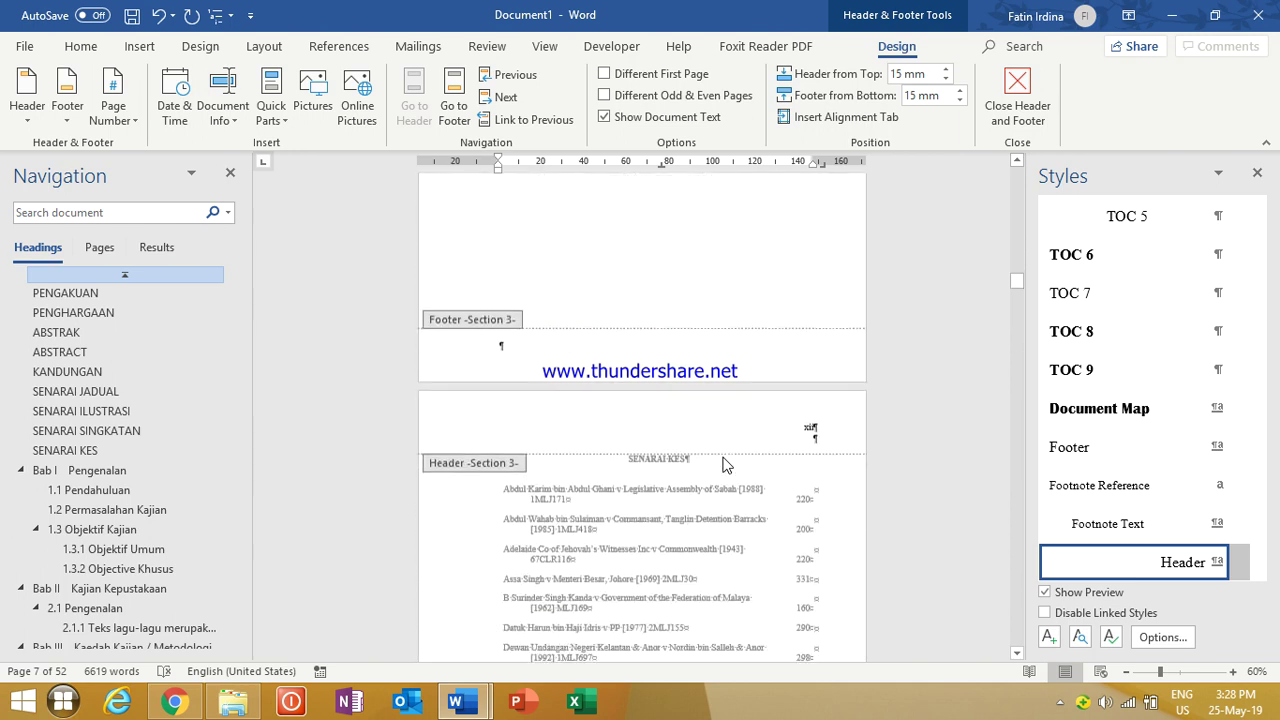
{"action": "scroll", "coordinate": [724, 457], "scroll_direction": "down", "scroll_amount": 3}
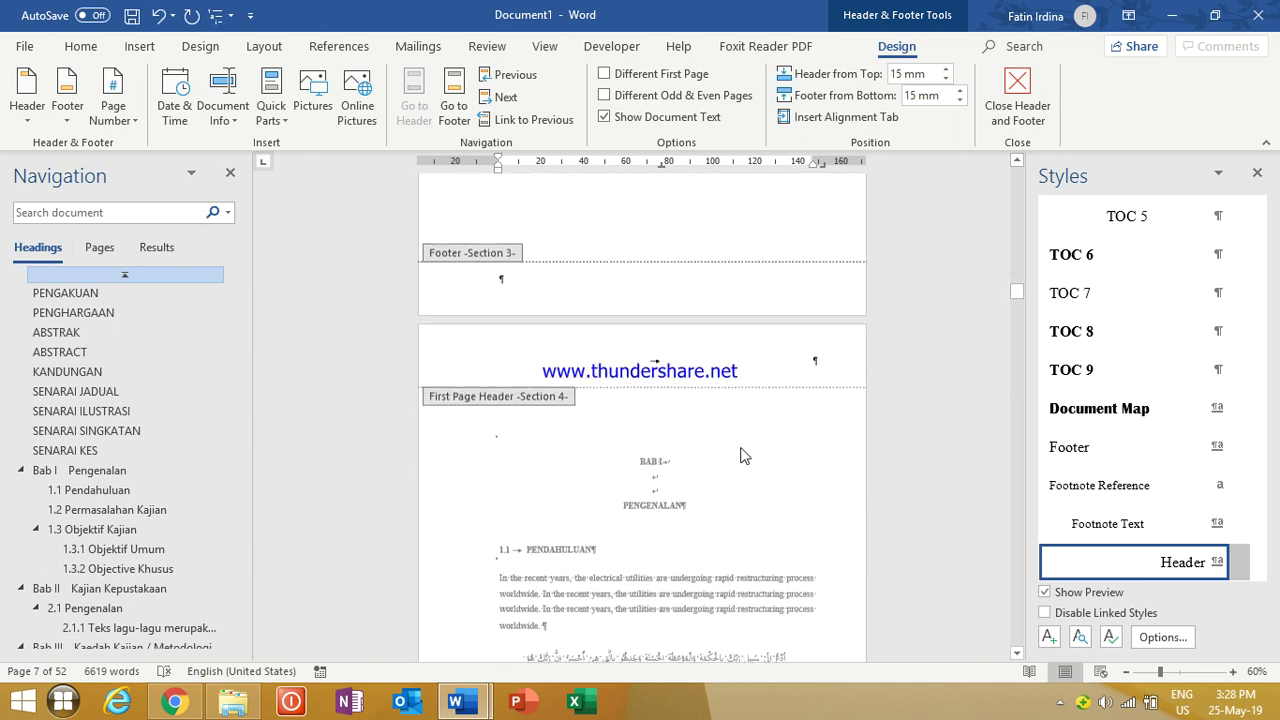
Step: Set Section 4 page numbers to arabic 1, 2, 3, restarting at 1
{"action": "left_click", "coordinate": [791, 359]}
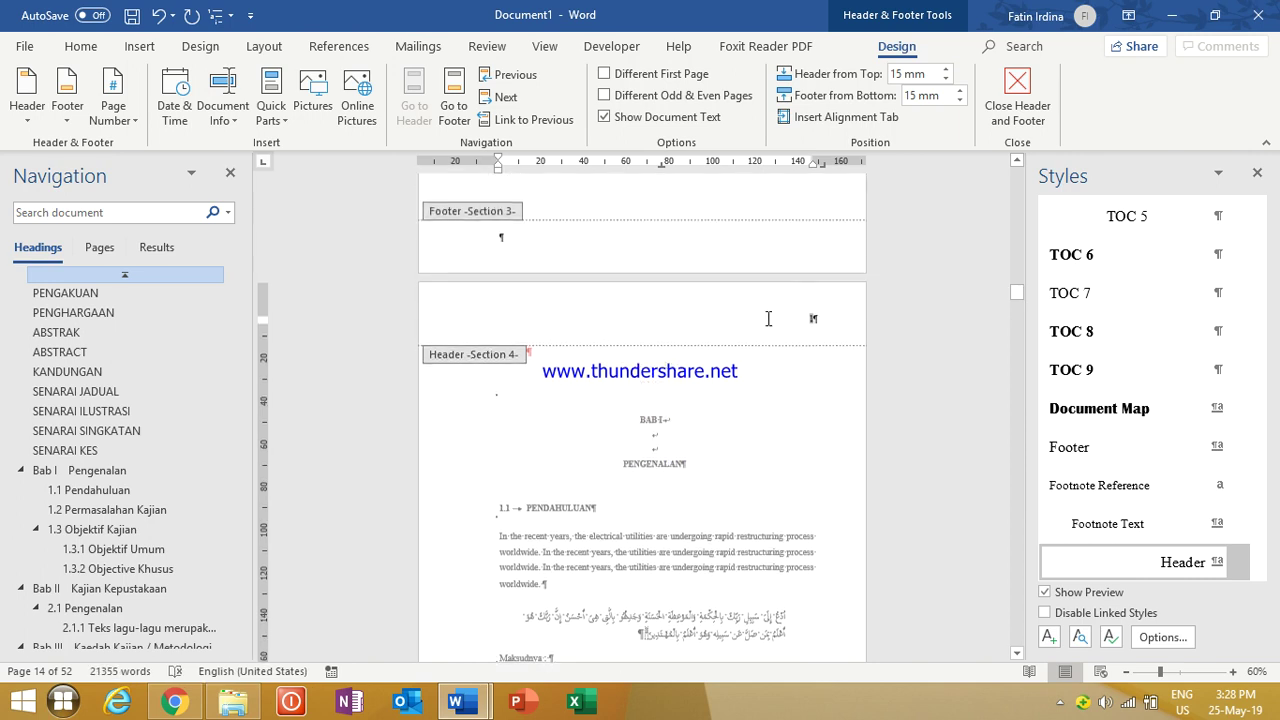
{"action": "left_click", "coordinate": [110, 120]}
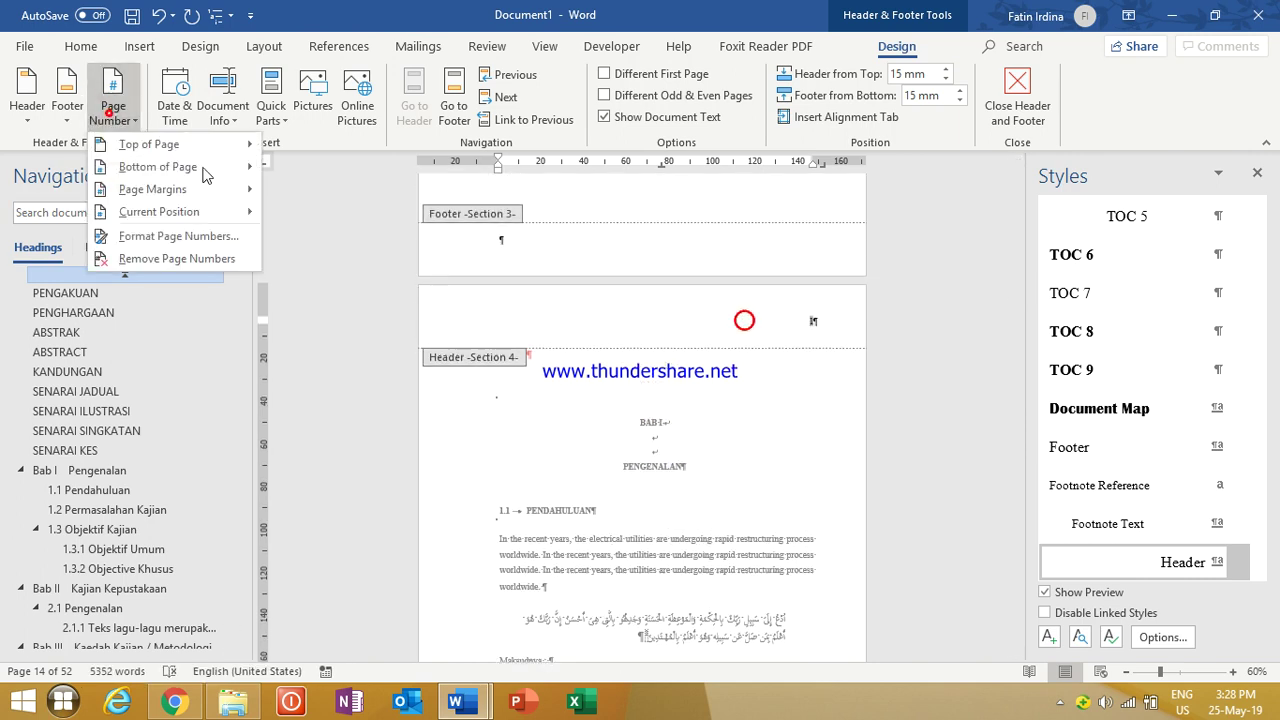
{"action": "left_click", "coordinate": [178, 236]}
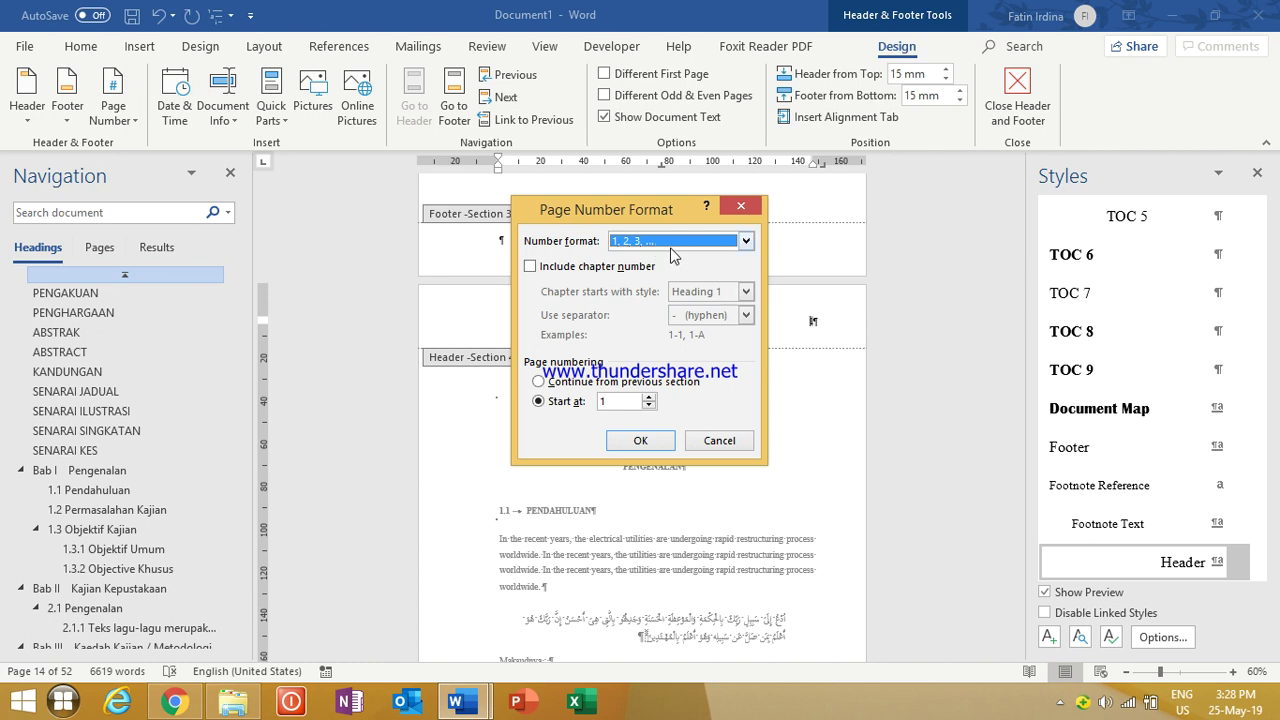
{"action": "left_click", "coordinate": [643, 441]}
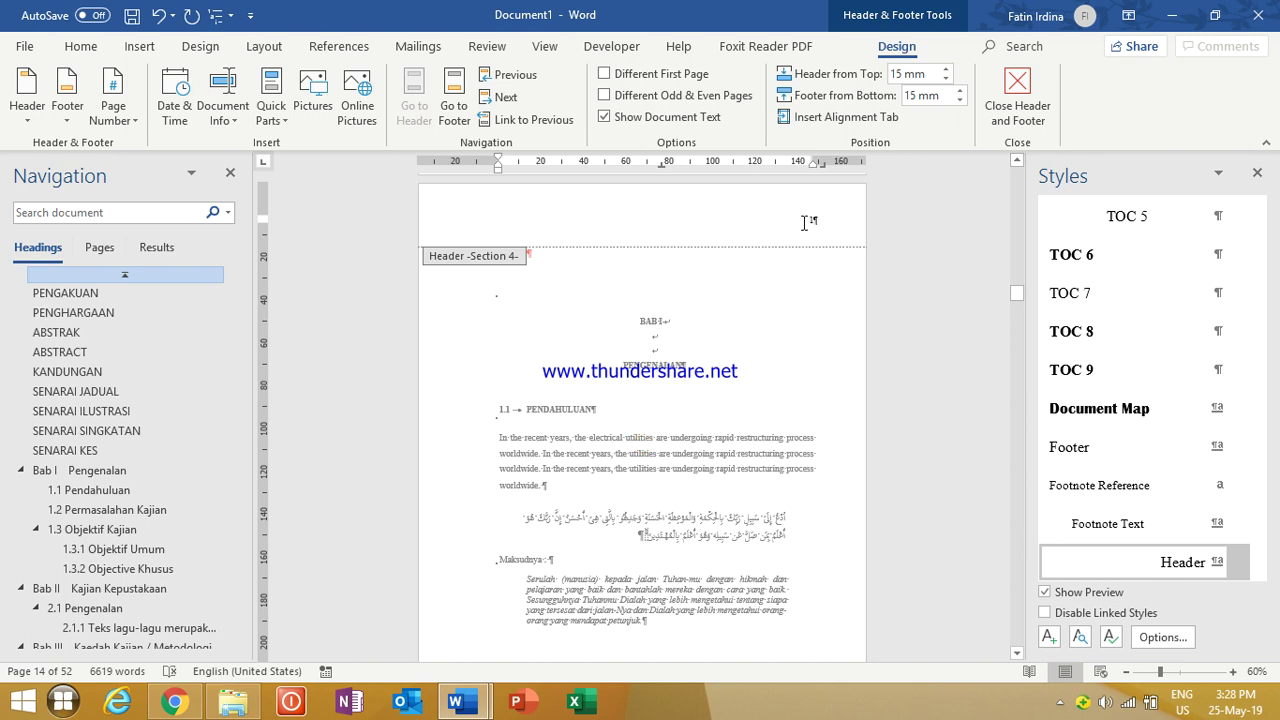
Step: Turn on Different First Page for Bab I's header and close header editing
{"action": "double_click", "coordinate": [814, 220]}
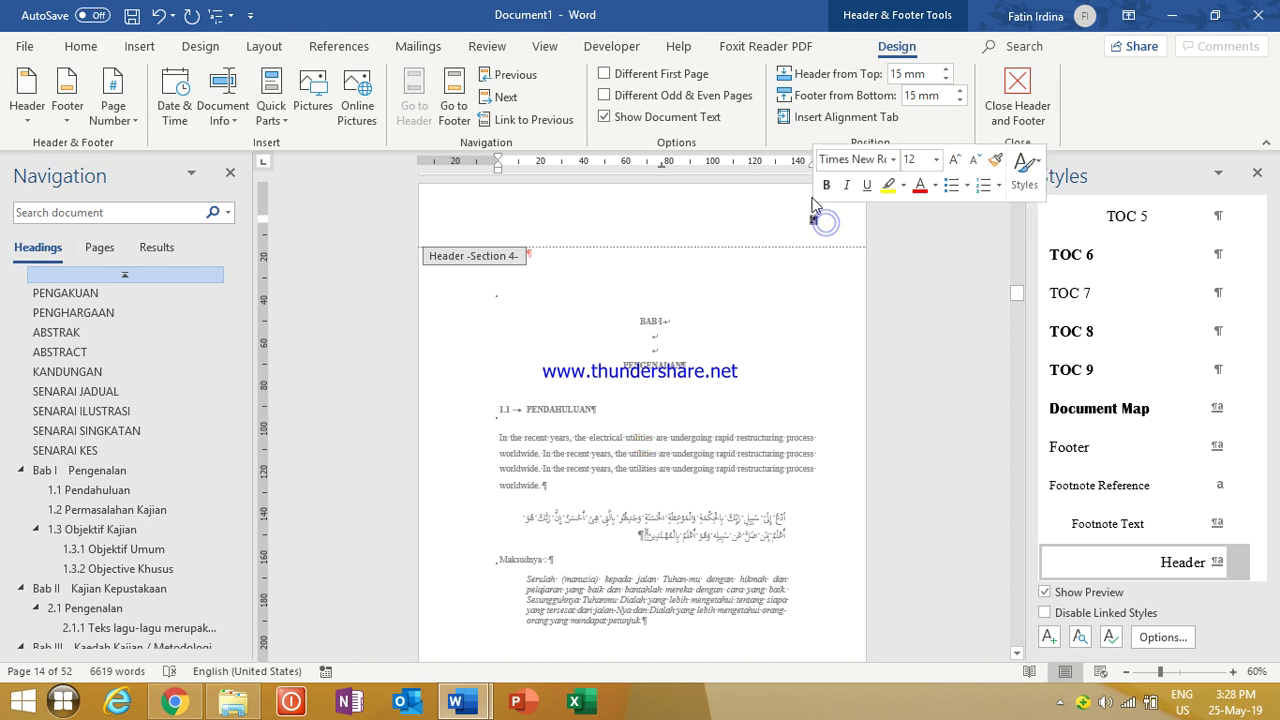
{"action": "left_click", "coordinate": [604, 73]}
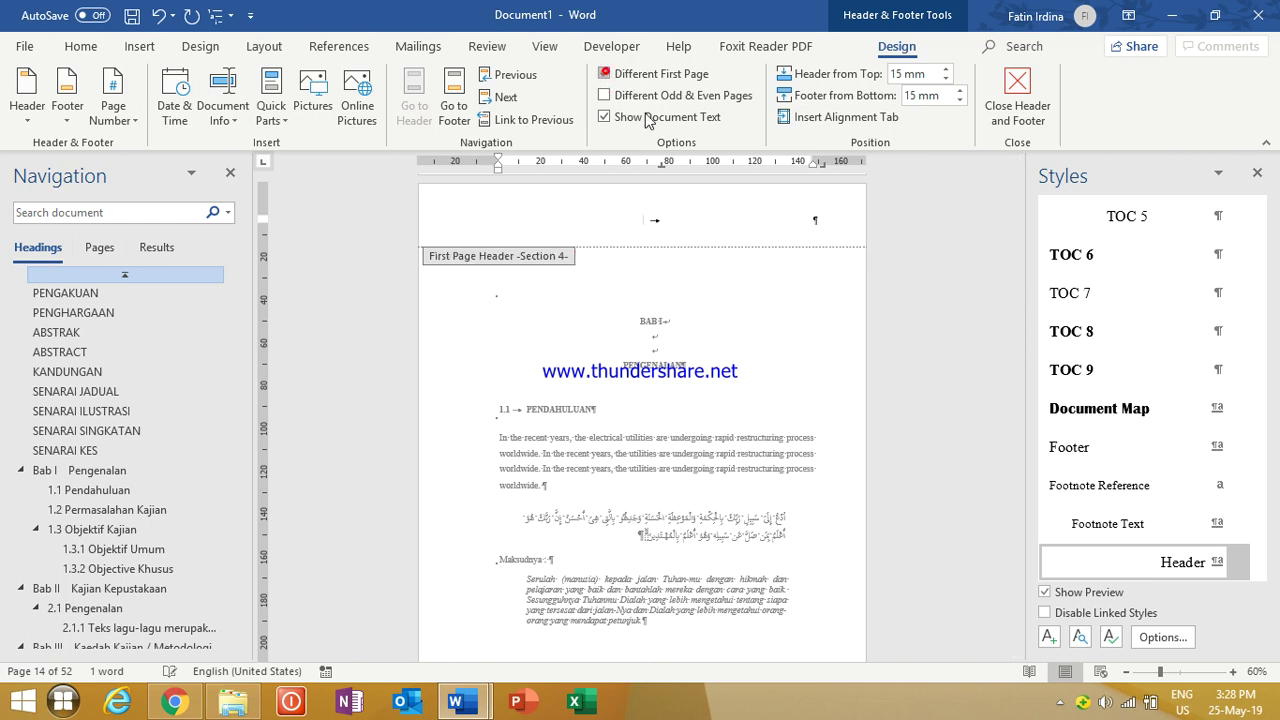
{"action": "double_click", "coordinate": [780, 297]}
Step: Scroll to Bab II's opening page and open its header for editing
{"action": "scroll", "coordinate": [761, 314], "scroll_direction": "down", "scroll_amount": 15}
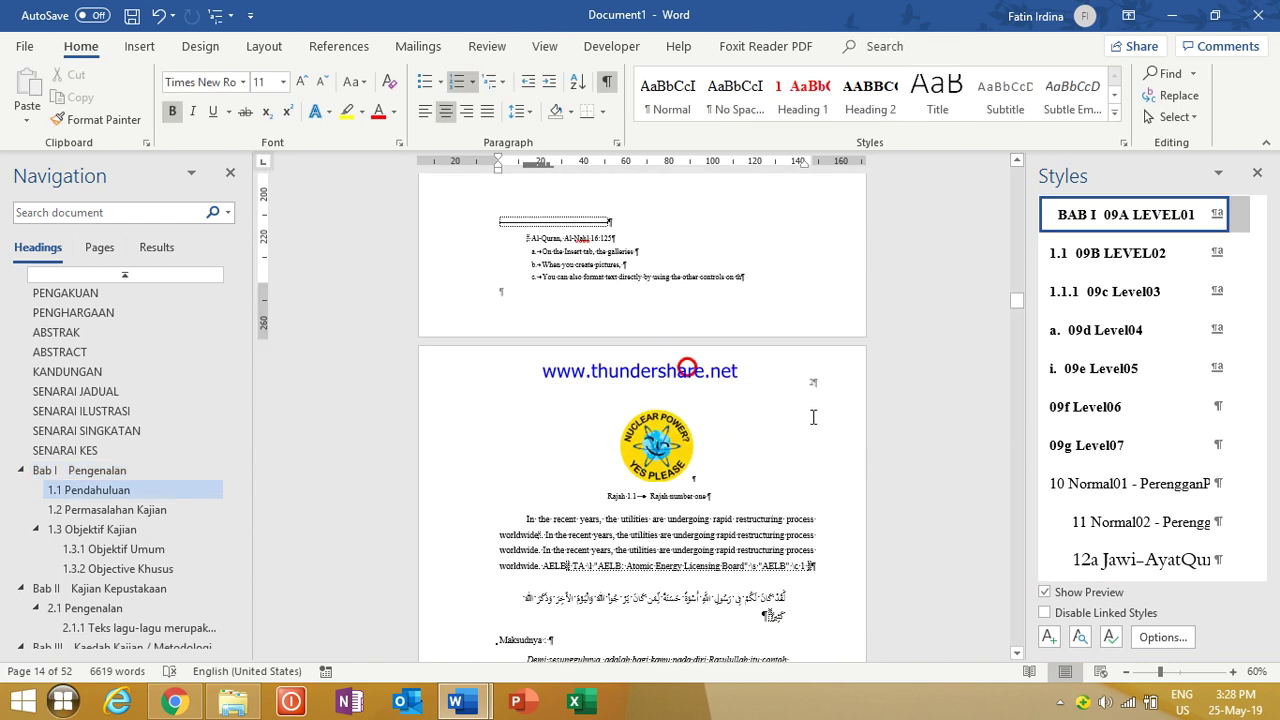
{"action": "scroll", "coordinate": [769, 474], "scroll_direction": "down", "scroll_amount": 15}
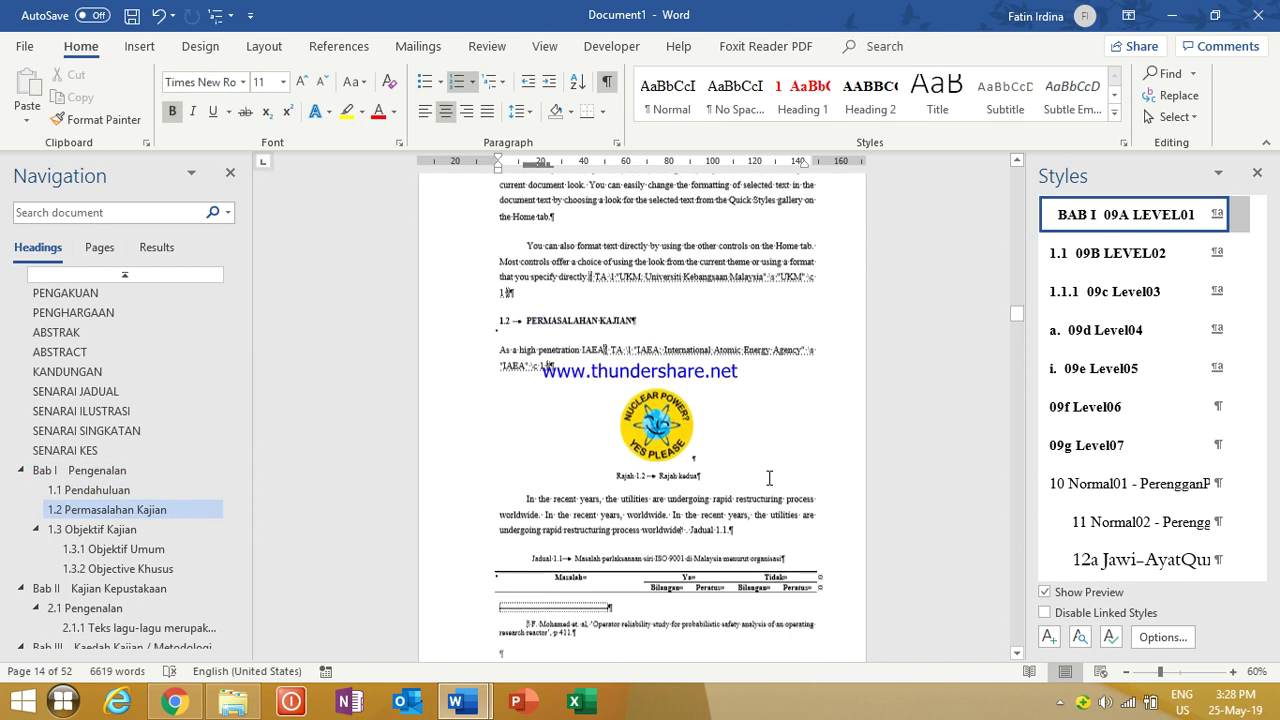
{"action": "scroll", "coordinate": [788, 494], "scroll_direction": "down", "scroll_amount": 15}
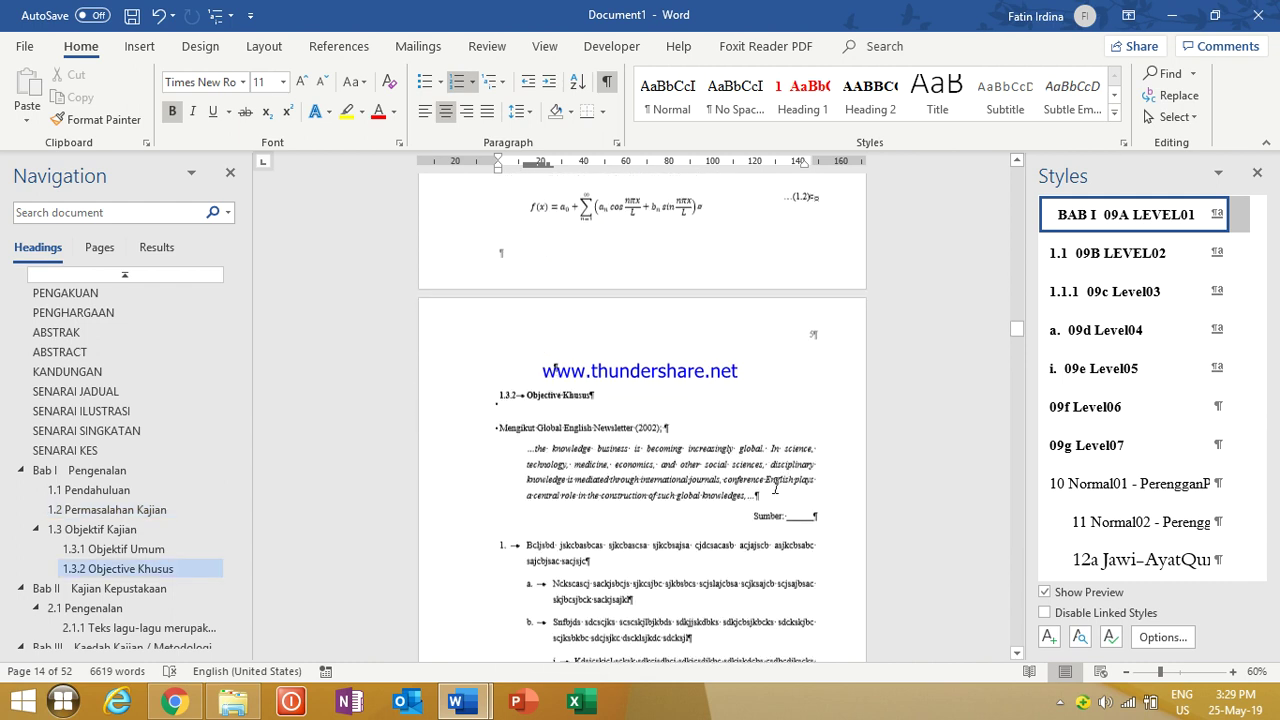
{"action": "scroll", "coordinate": [769, 396], "scroll_direction": "down", "scroll_amount": 10}
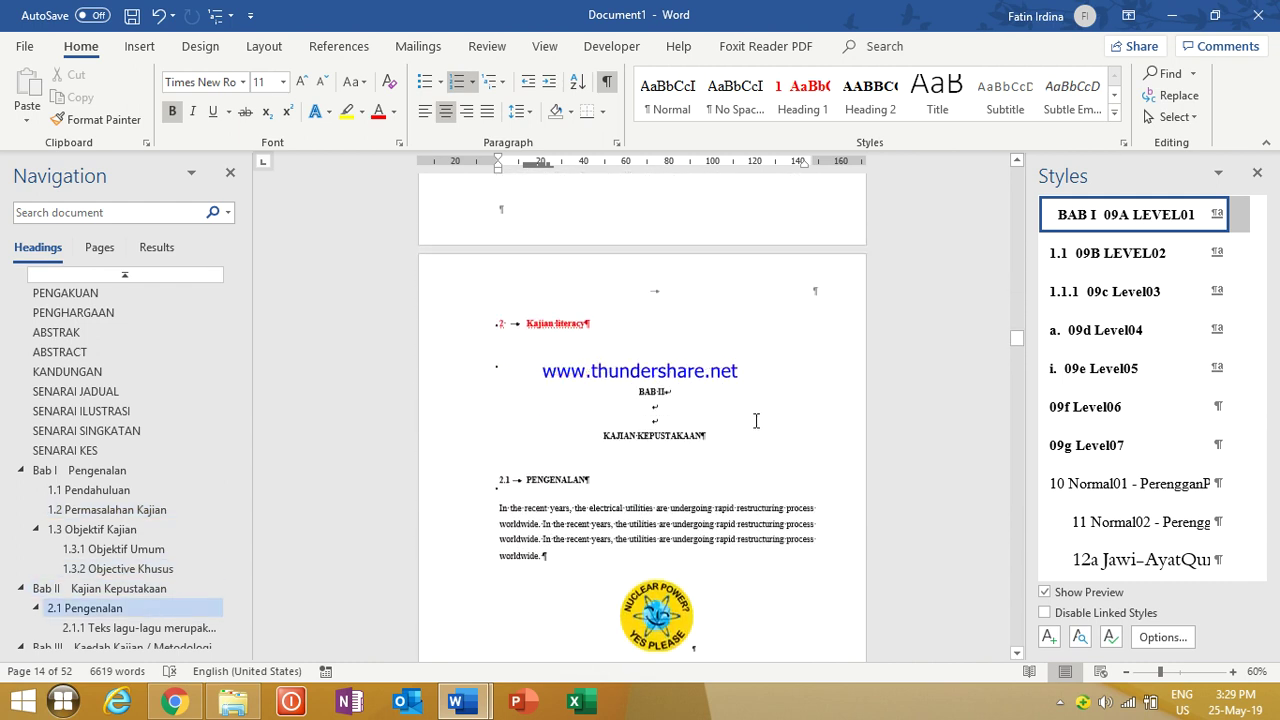
{"action": "scroll", "coordinate": [766, 390], "scroll_direction": "down", "scroll_amount": 1}
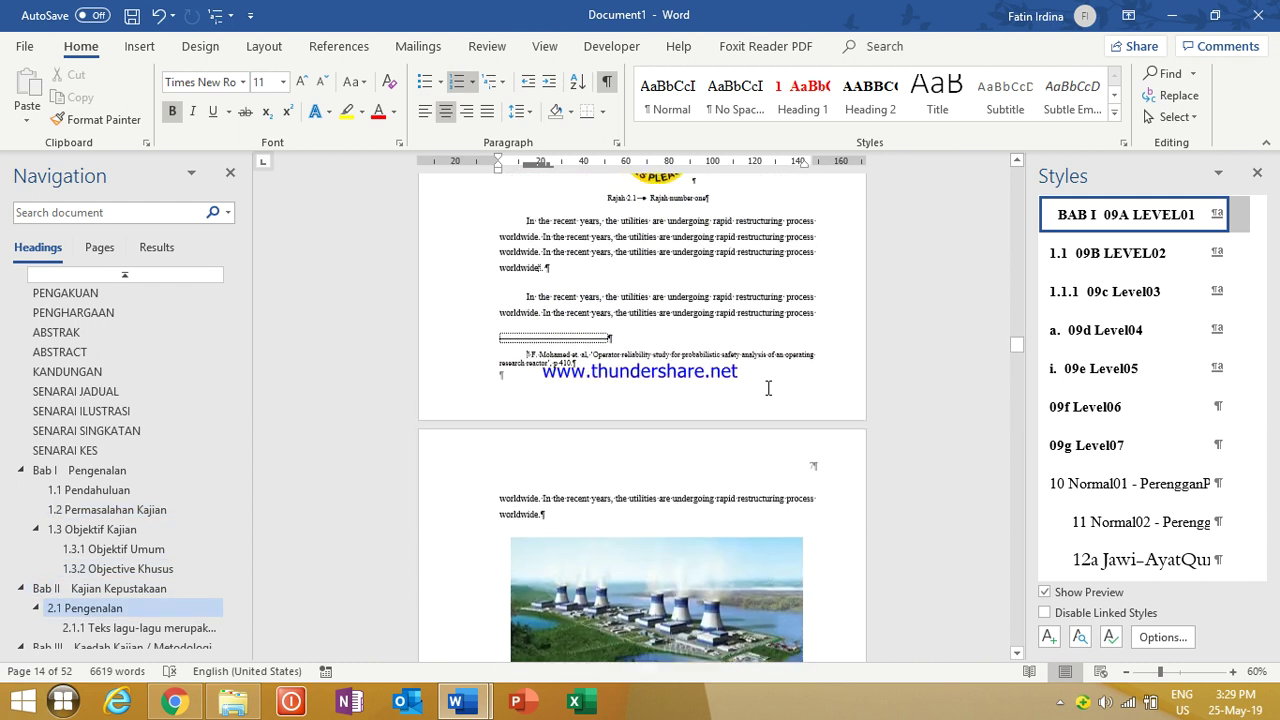
{"action": "scroll", "coordinate": [780, 380], "scroll_direction": "up", "scroll_amount": 8}
{"action": "double_click", "coordinate": [797, 377]}
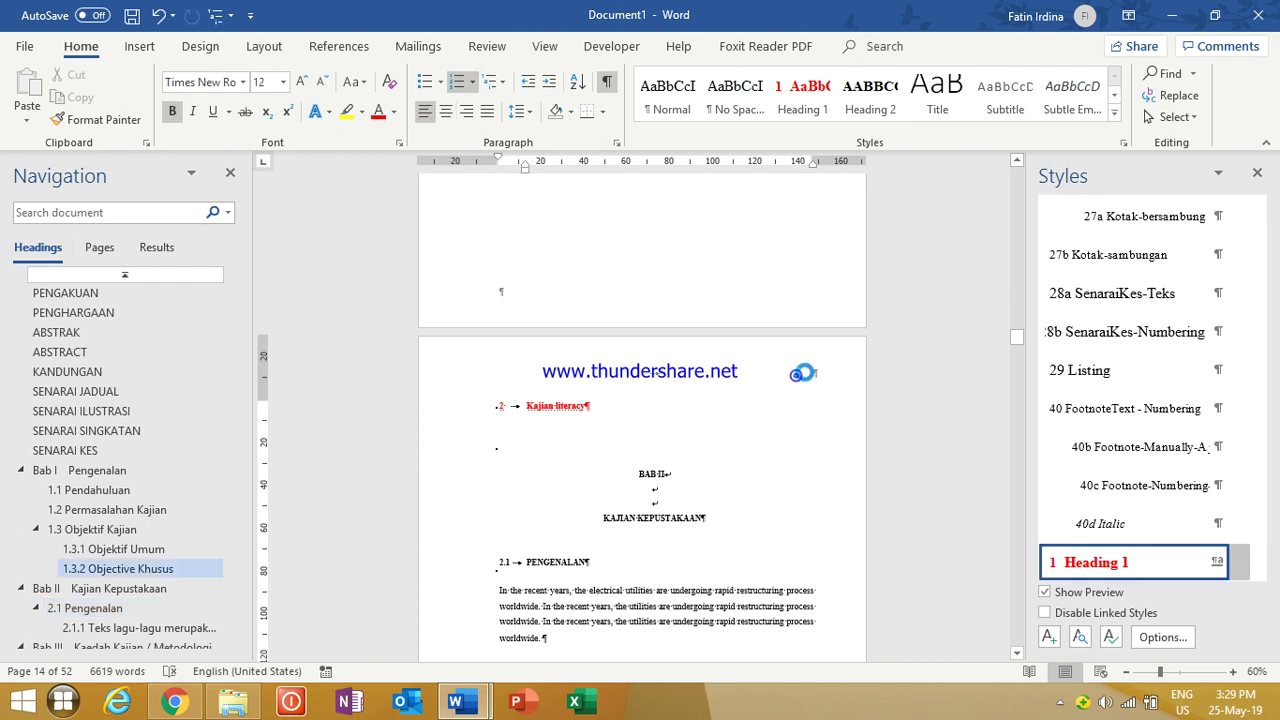
Step: Close header editing on Bab II's first page and scroll past the landscape table
{"action": "scroll", "coordinate": [728, 310], "scroll_direction": "down", "scroll_amount": 3}
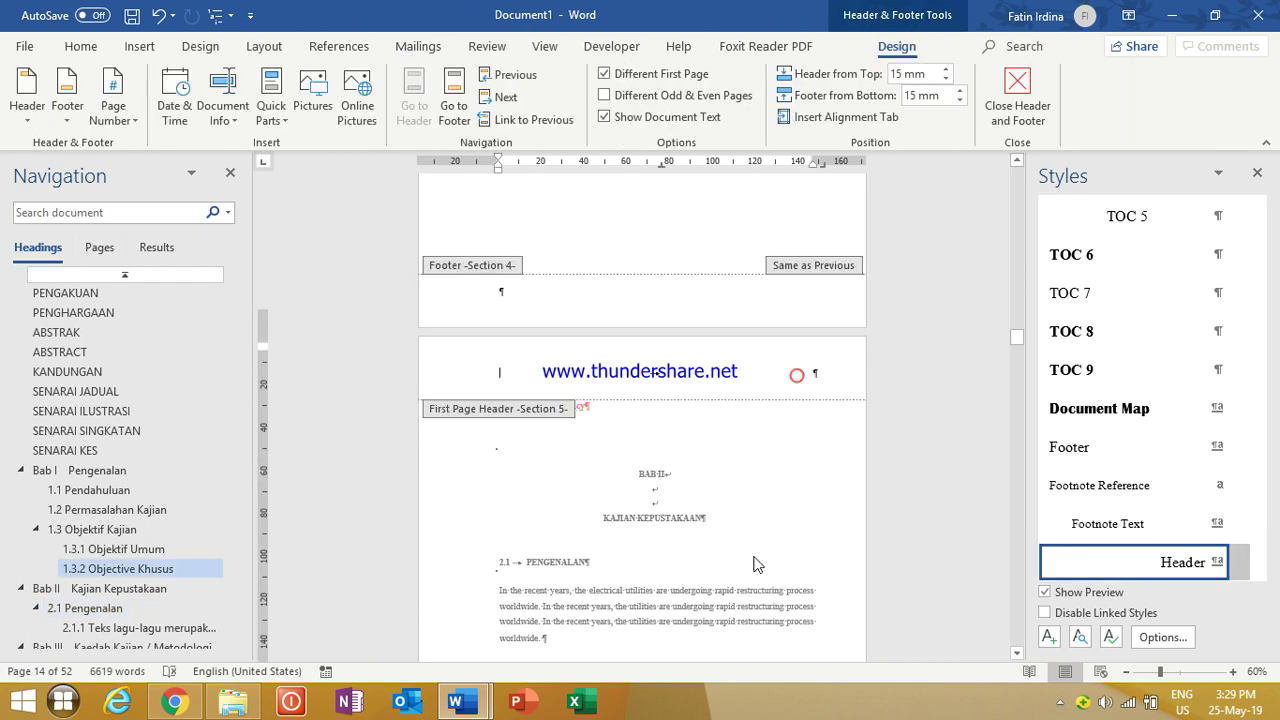
{"action": "scroll", "coordinate": [668, 607], "scroll_direction": "down", "scroll_amount": 7}
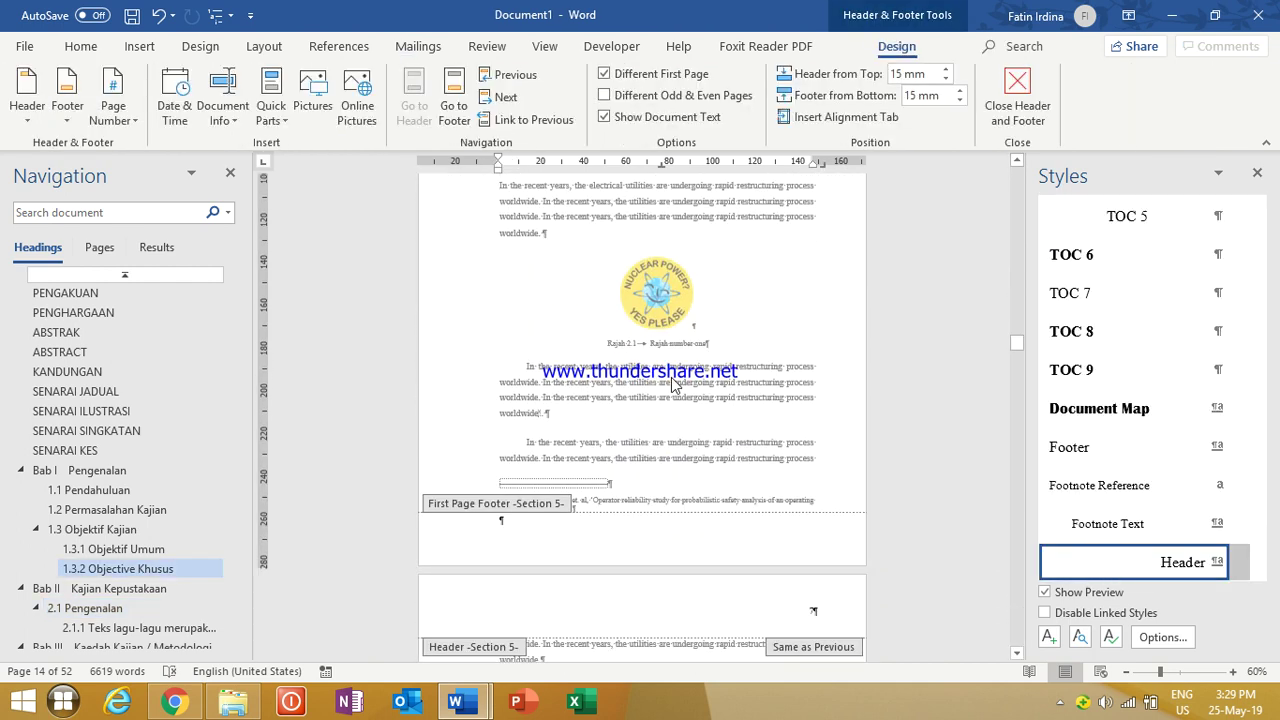
{"action": "double_click", "coordinate": [698, 482]}
{"action": "scroll", "coordinate": [706, 483], "scroll_direction": "down", "scroll_amount": 10}
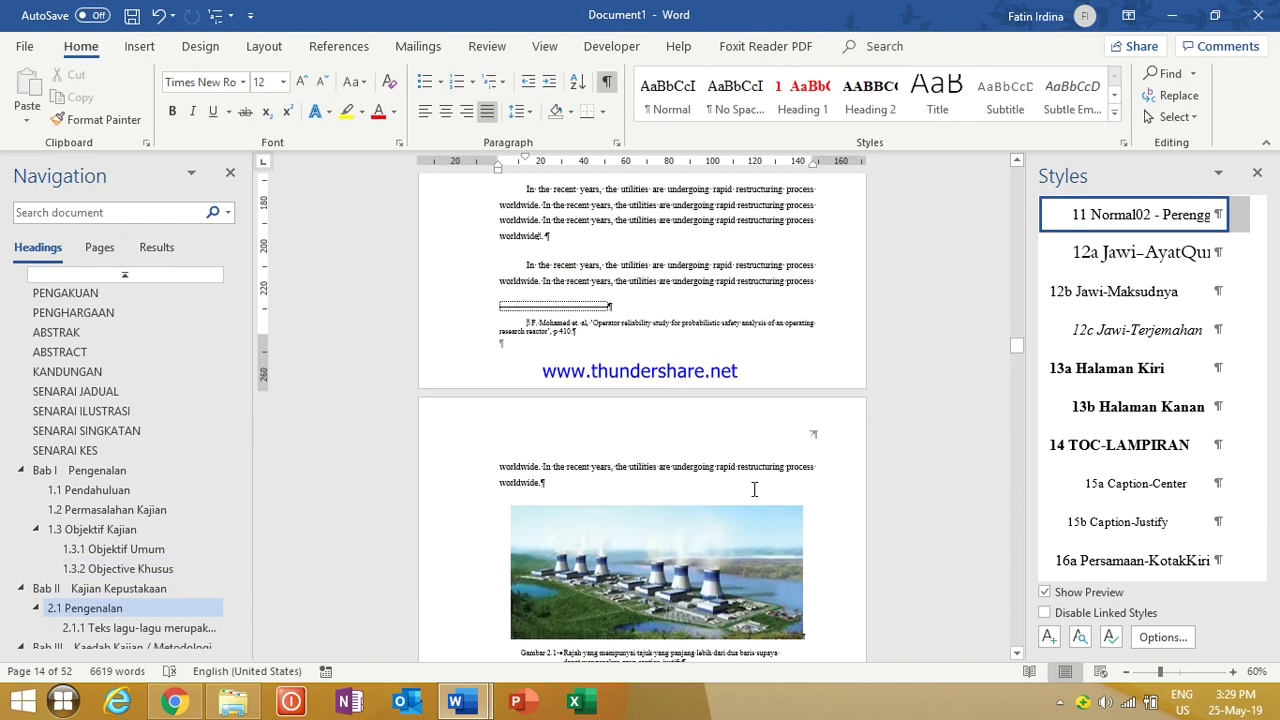
{"action": "scroll", "coordinate": [747, 496], "scroll_direction": "down", "scroll_amount": 15}
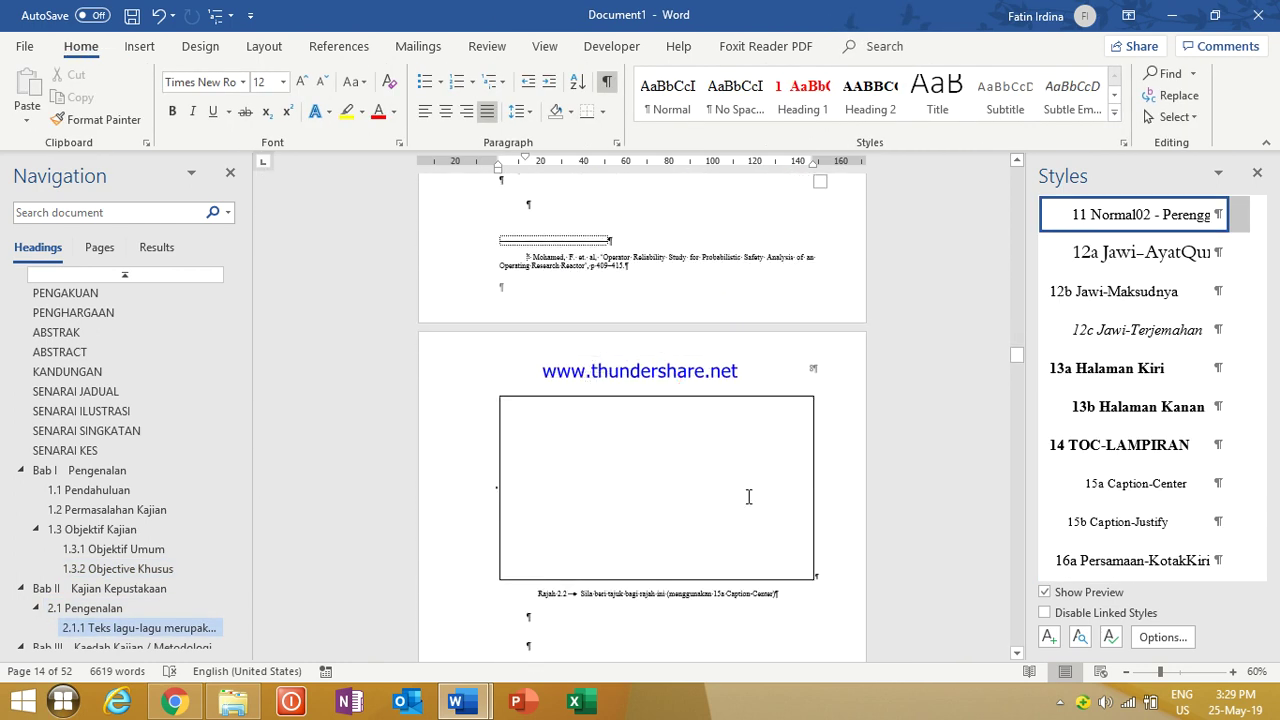
{"action": "scroll", "coordinate": [745, 498], "scroll_direction": "down", "scroll_amount": 7}
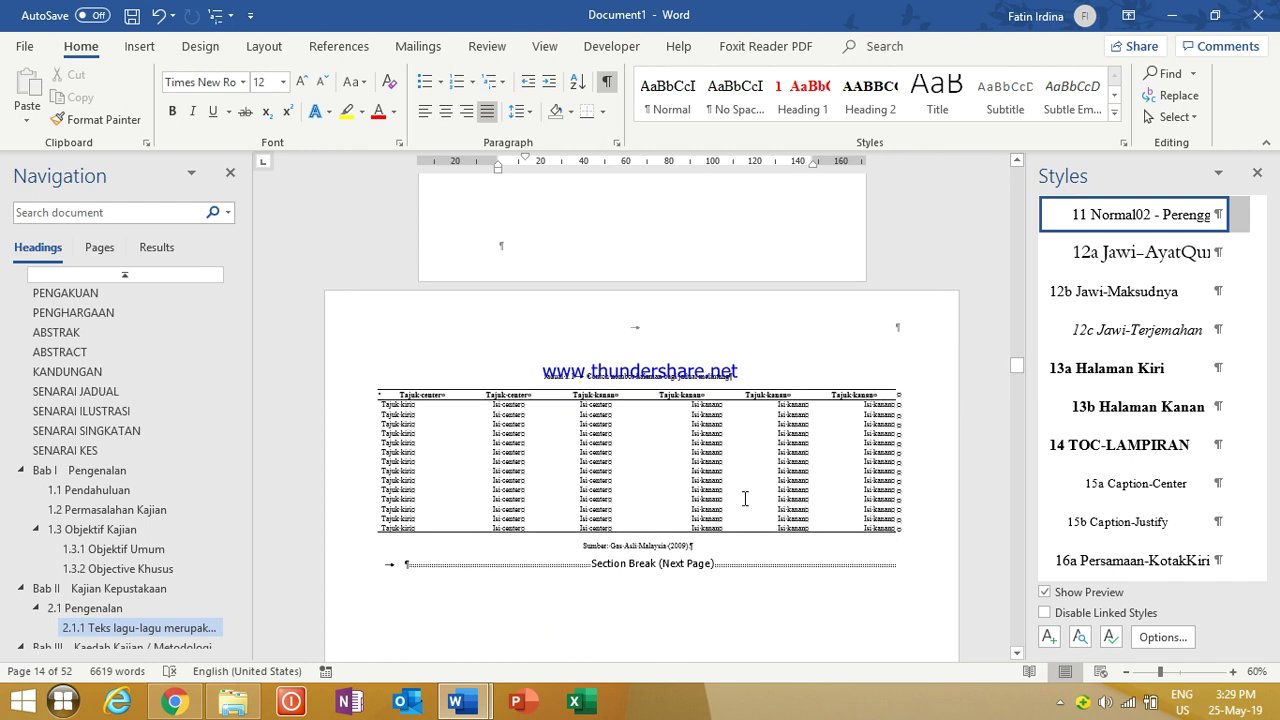
{"action": "scroll", "coordinate": [878, 547], "scroll_direction": "down", "scroll_amount": 10}
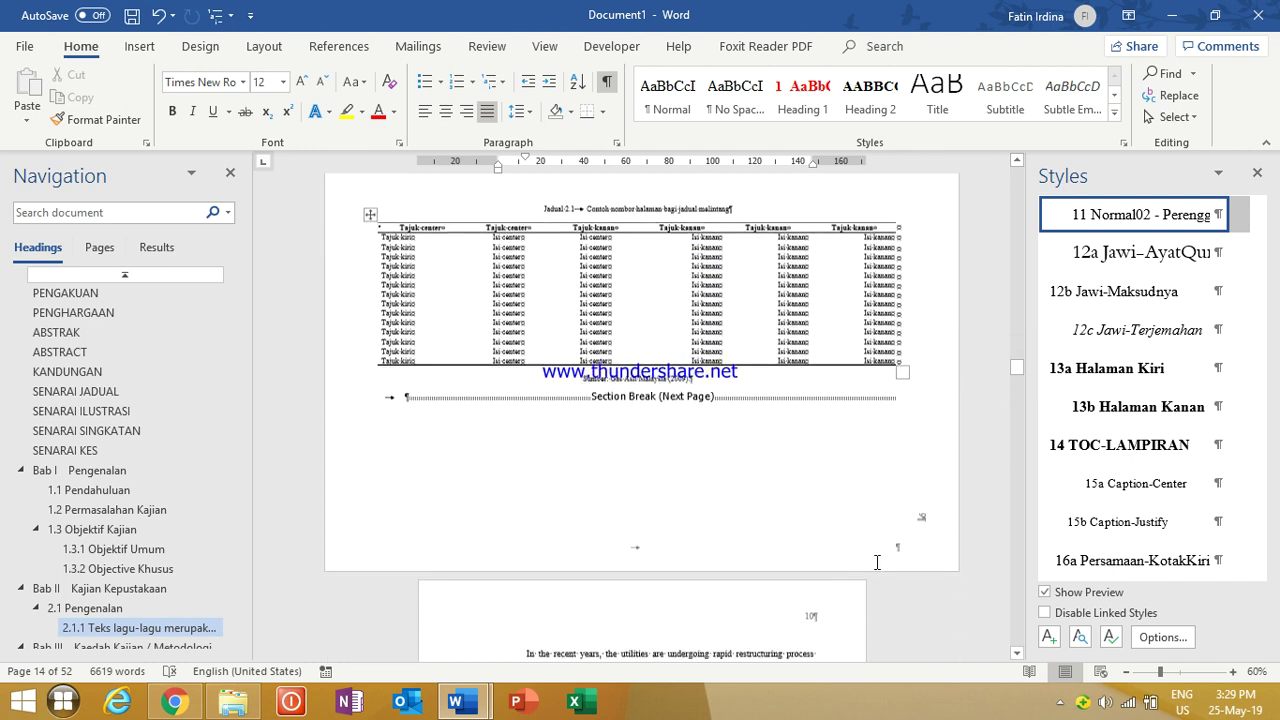
{"action": "scroll", "coordinate": [673, 494], "scroll_direction": "down", "scroll_amount": 5}
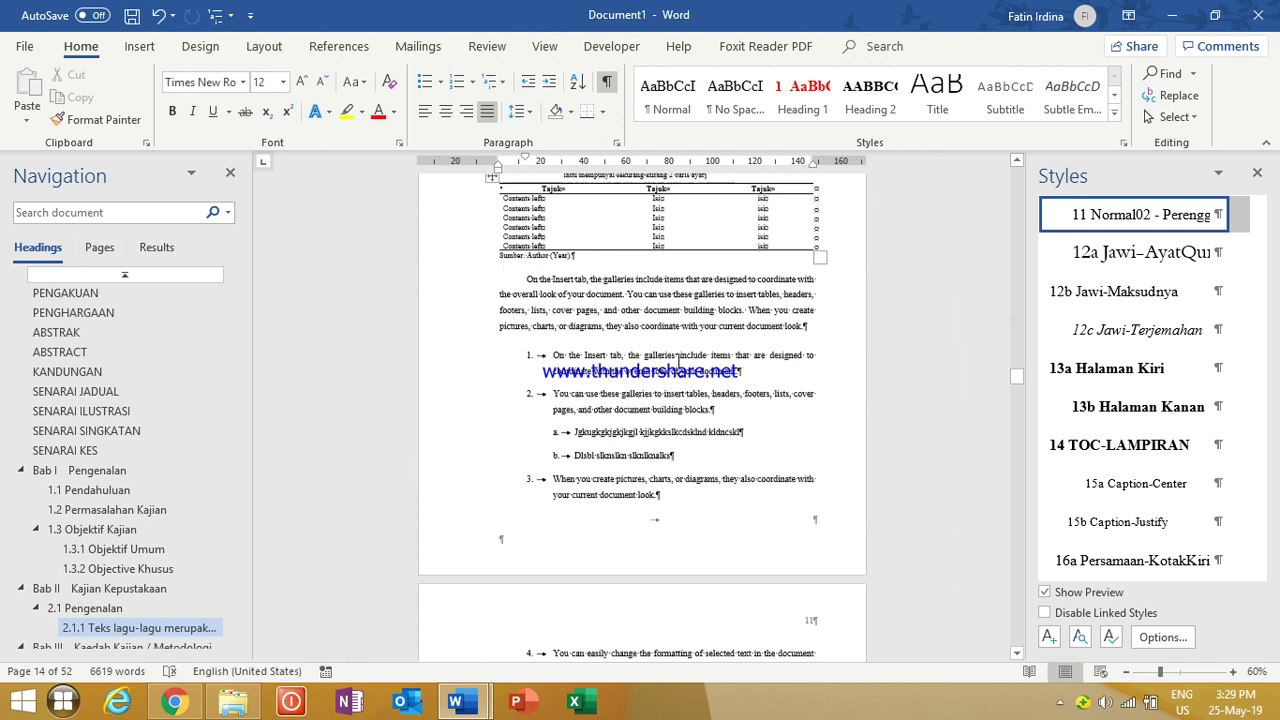
{"action": "left_click", "coordinate": [627, 318]}
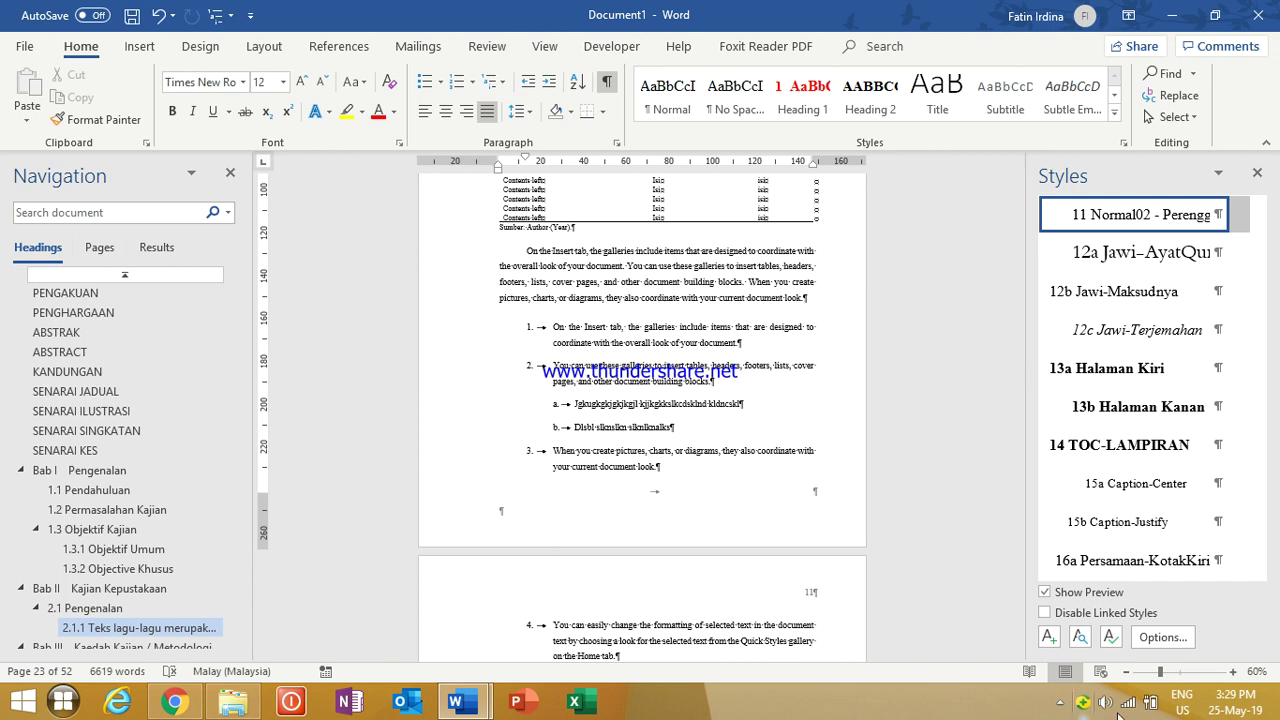
{"action": "left_click", "coordinate": [1060, 702]}
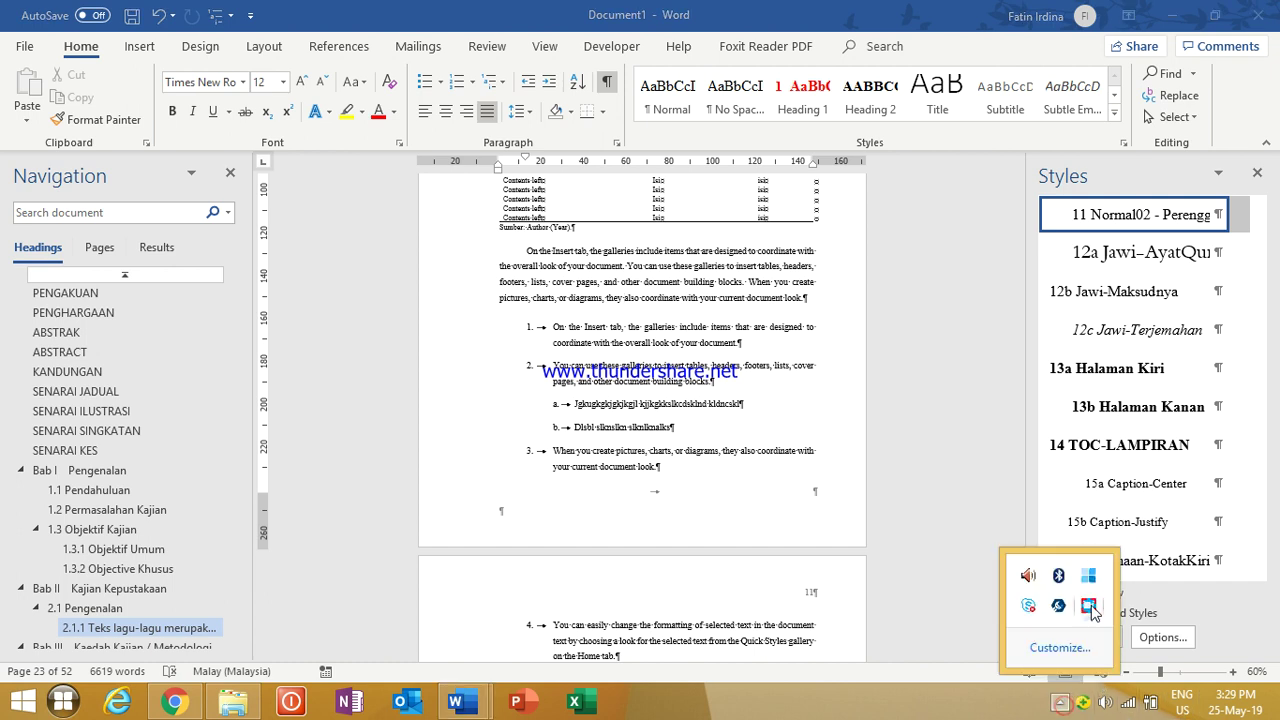